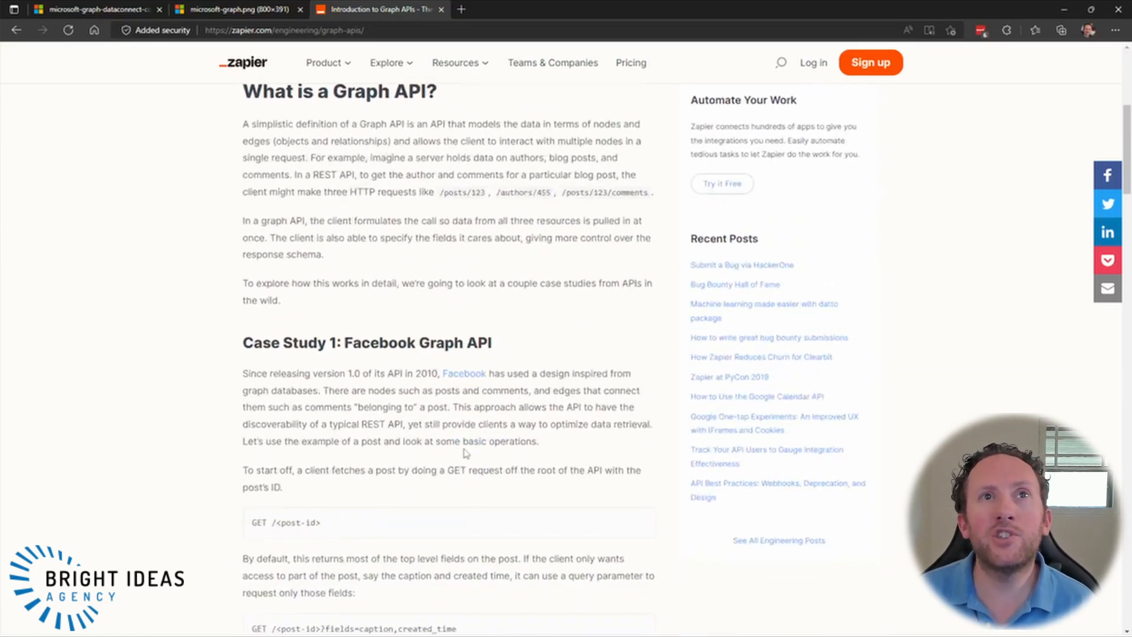
# Read the Graph API introduction and the Microsoft Graph documentation on calling a REST API method, highlighting the request URL pattern
pyautogui.scroll(-3, 466, 453)
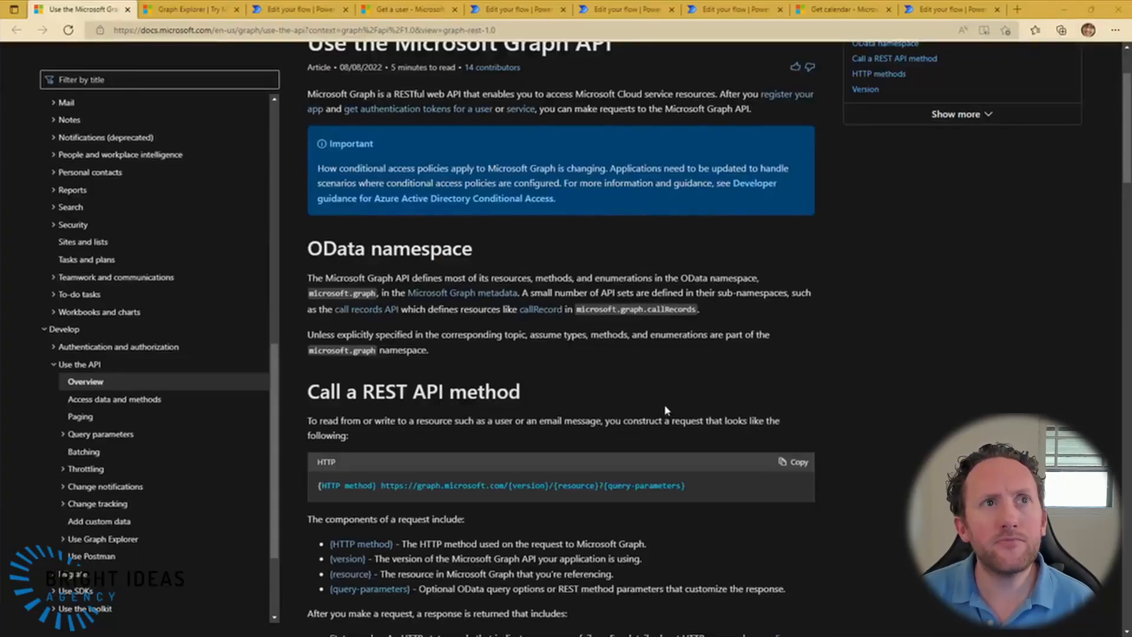
pyautogui.scroll(3, 560, 354)
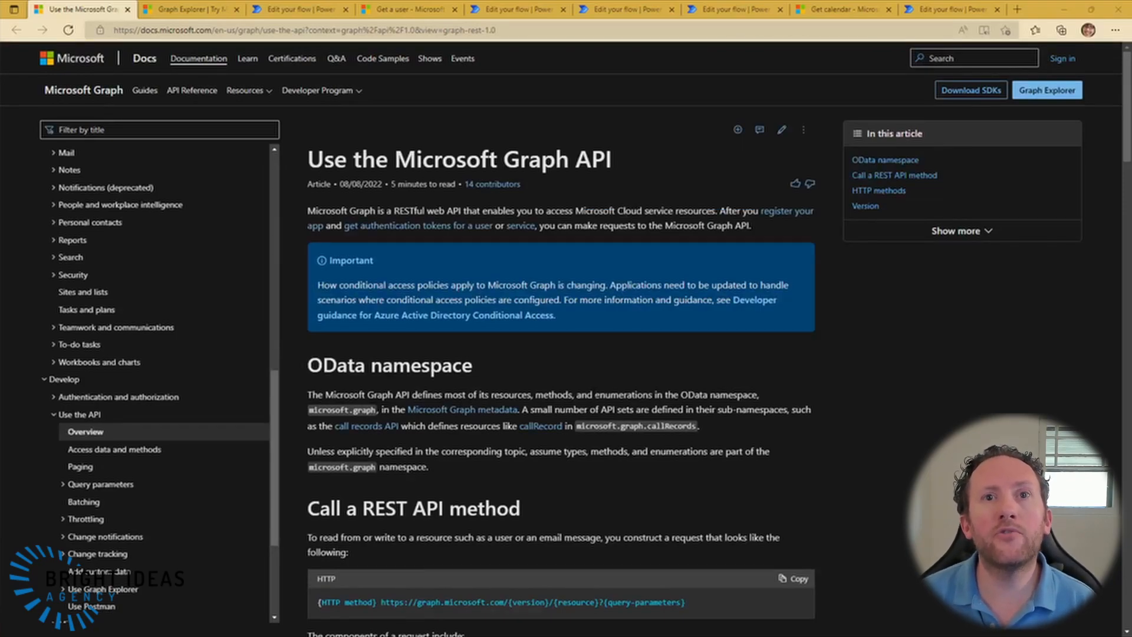
pyautogui.scroll(-1, 579, 321)
pyautogui.scroll(-4, 579, 321)
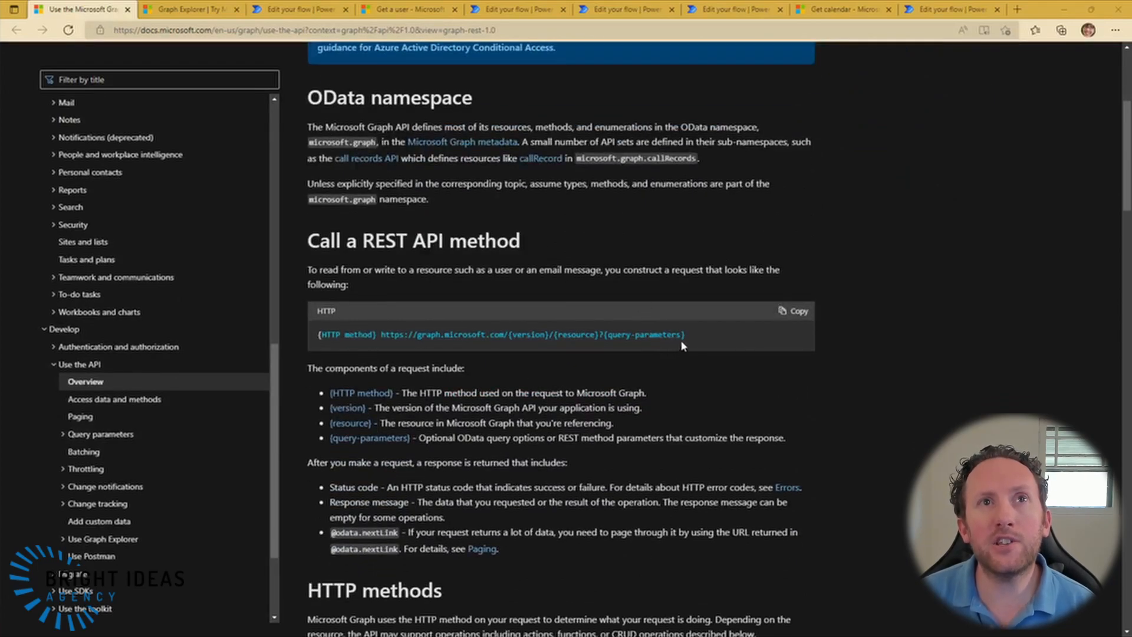
pyautogui.moveTo(686, 334); pyautogui.dragTo(381, 334)
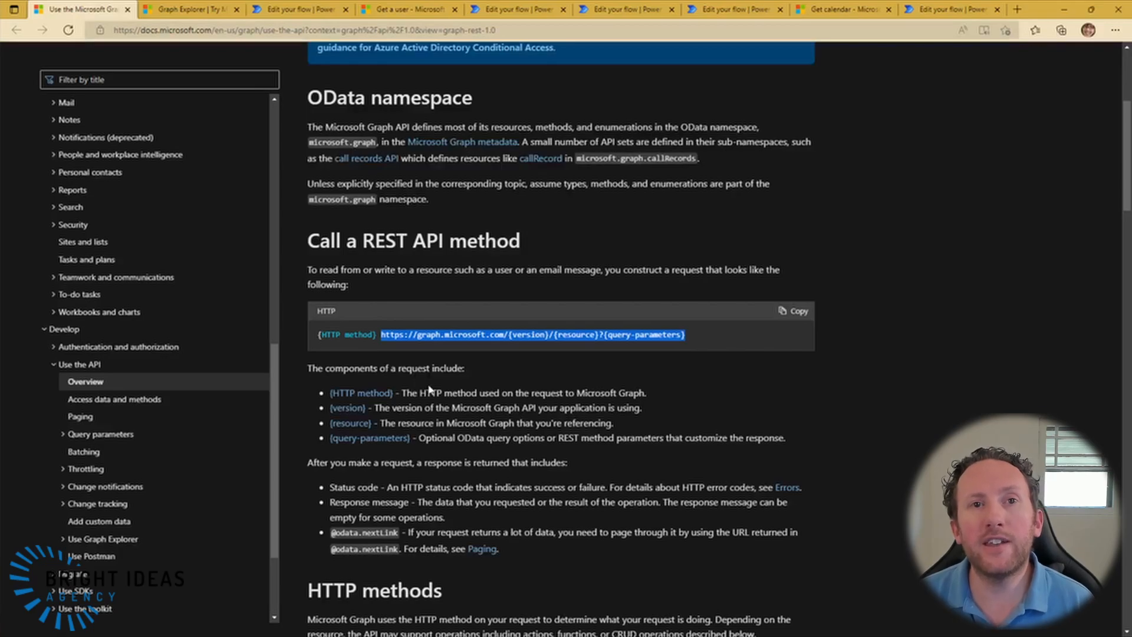
# Run the GET v1.0 /me query in Graph Explorer and review the permissions required for it
pyautogui.click(186, 9)
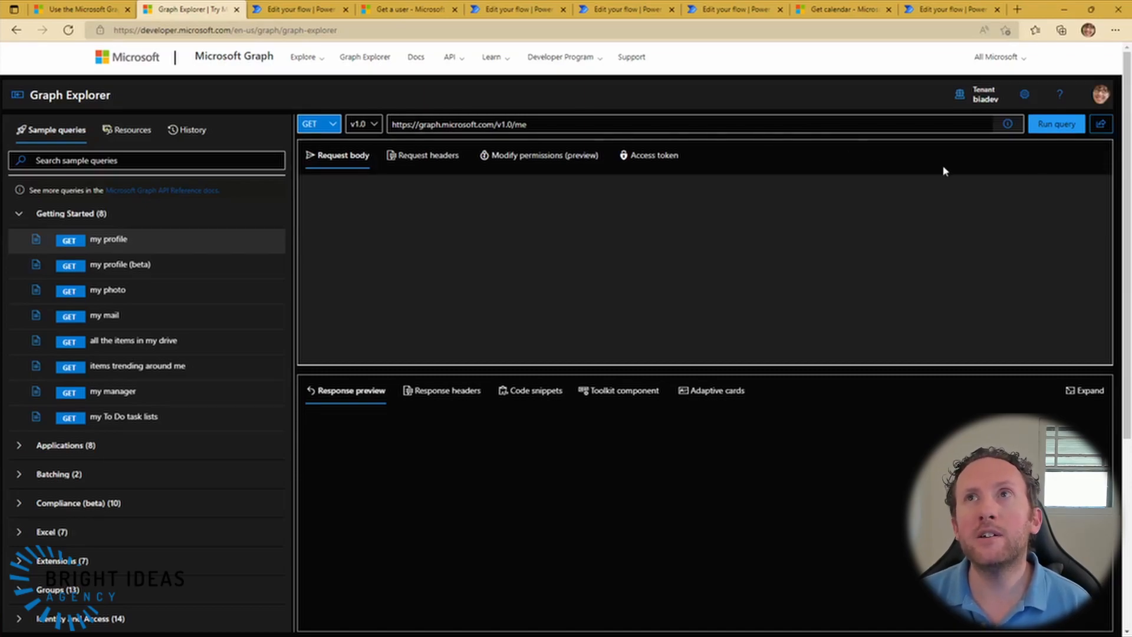
pyautogui.click(1047, 124)
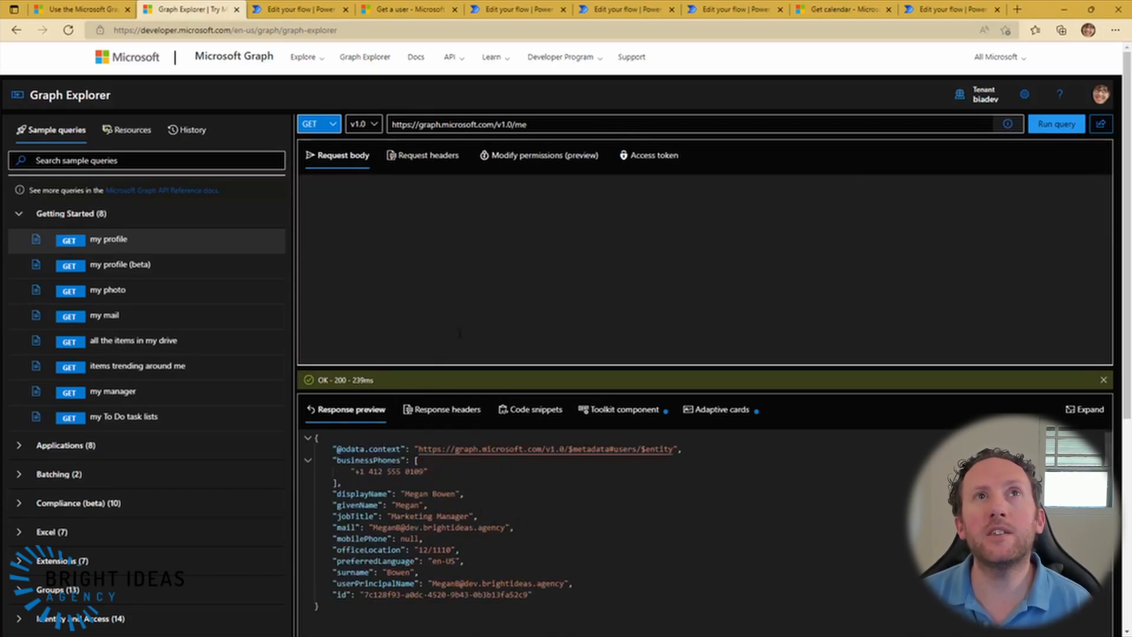
pyautogui.click(540, 155)
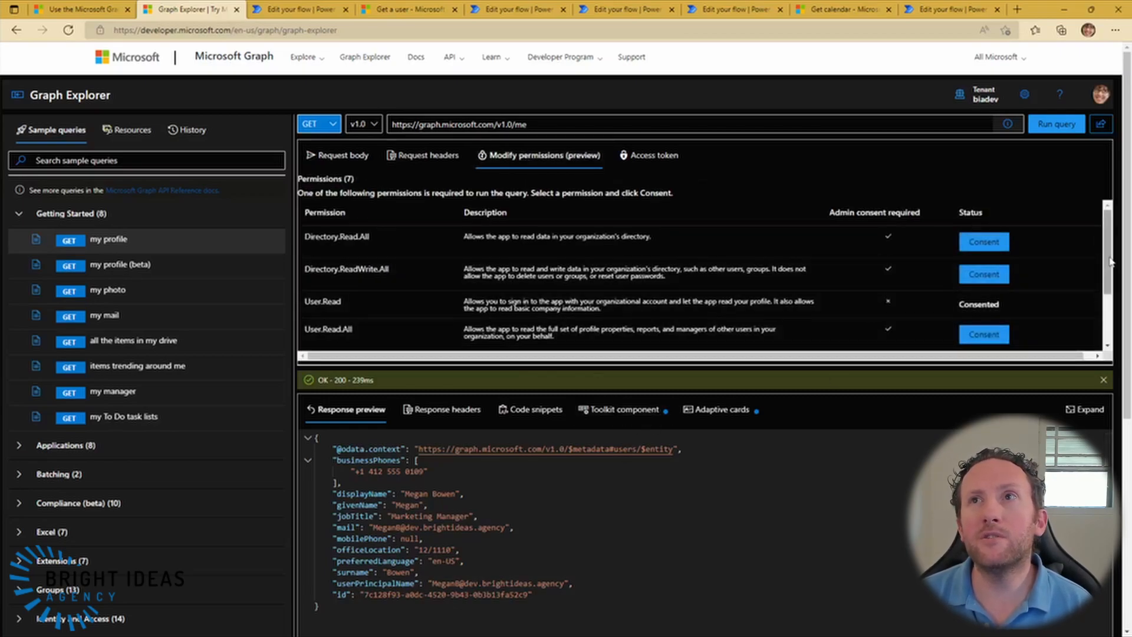
pyautogui.moveTo(1107, 256)
pyautogui.mouseDown()
pyautogui.moveTo(1101, 282)
pyautogui.moveTo(1085, 262)
pyautogui.mouseUp()
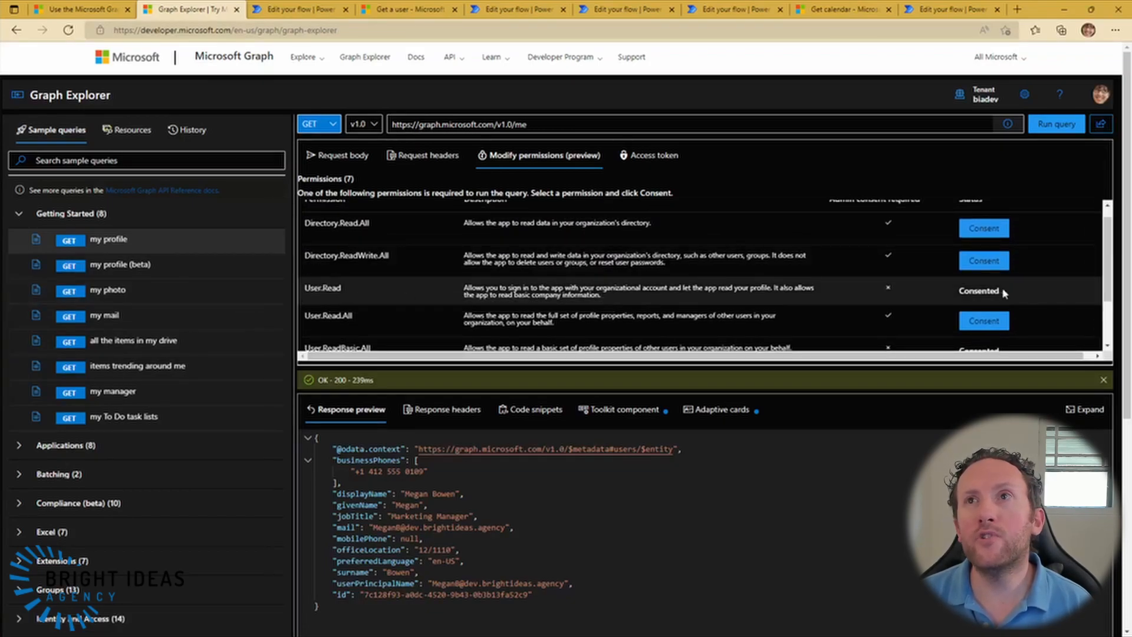
pyautogui.scroll(-1, 854, 293)
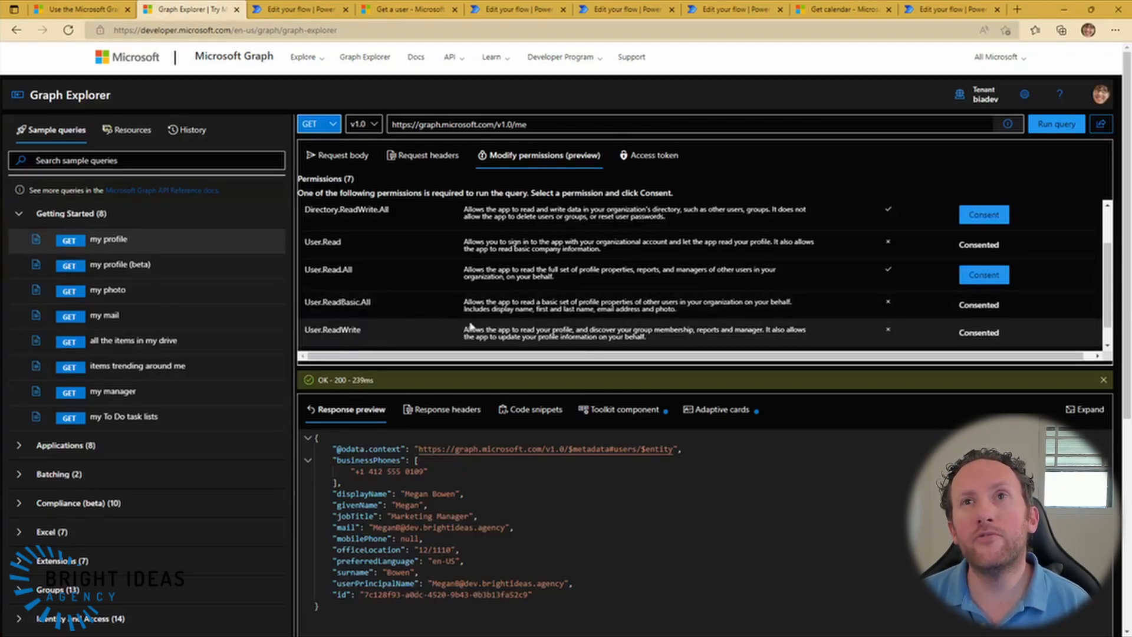
pyautogui.moveTo(1107, 311); pyautogui.dragTo(1108, 281)
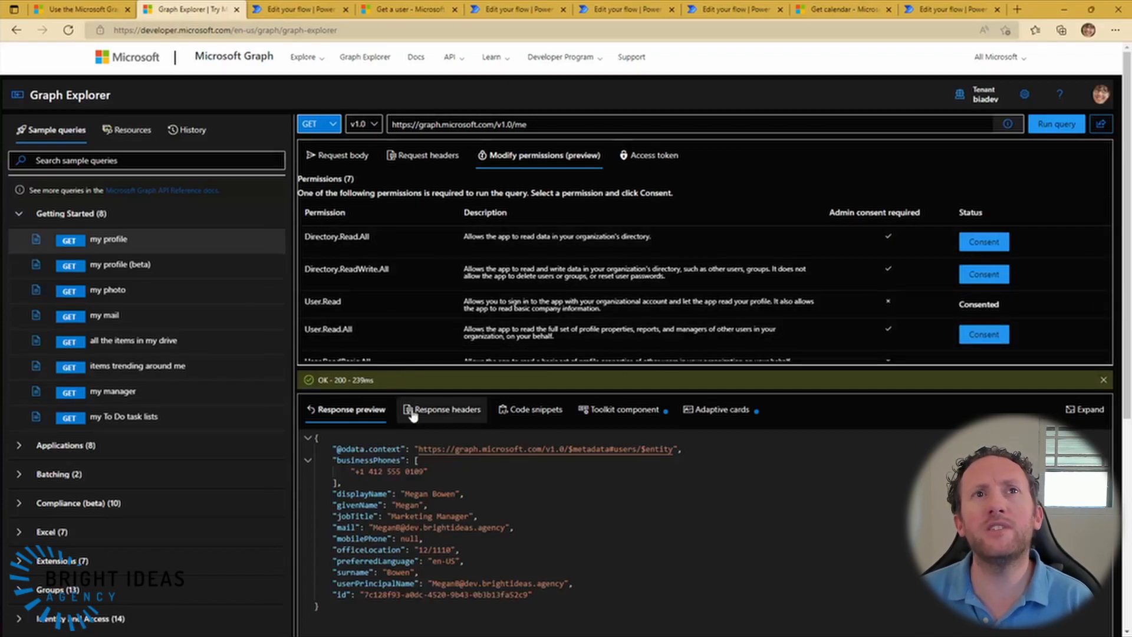
# Switch to the "Demo - Get M365 Profile - Connector" flow in Power Automate and test it manually
pyautogui.click(295, 9)
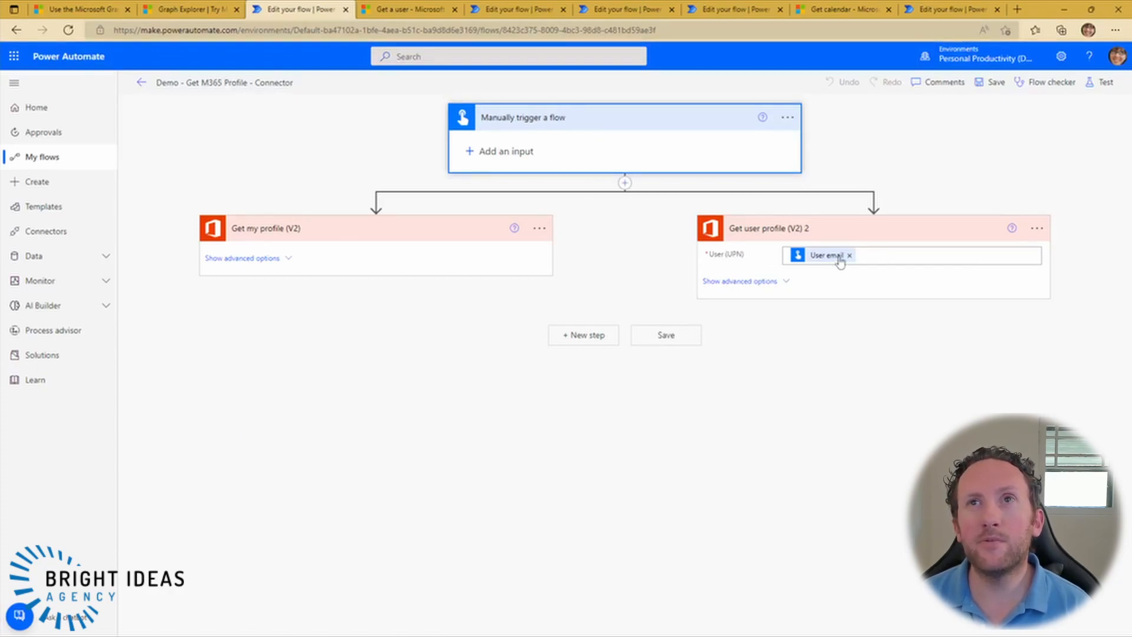
pyautogui.click(1100, 82)
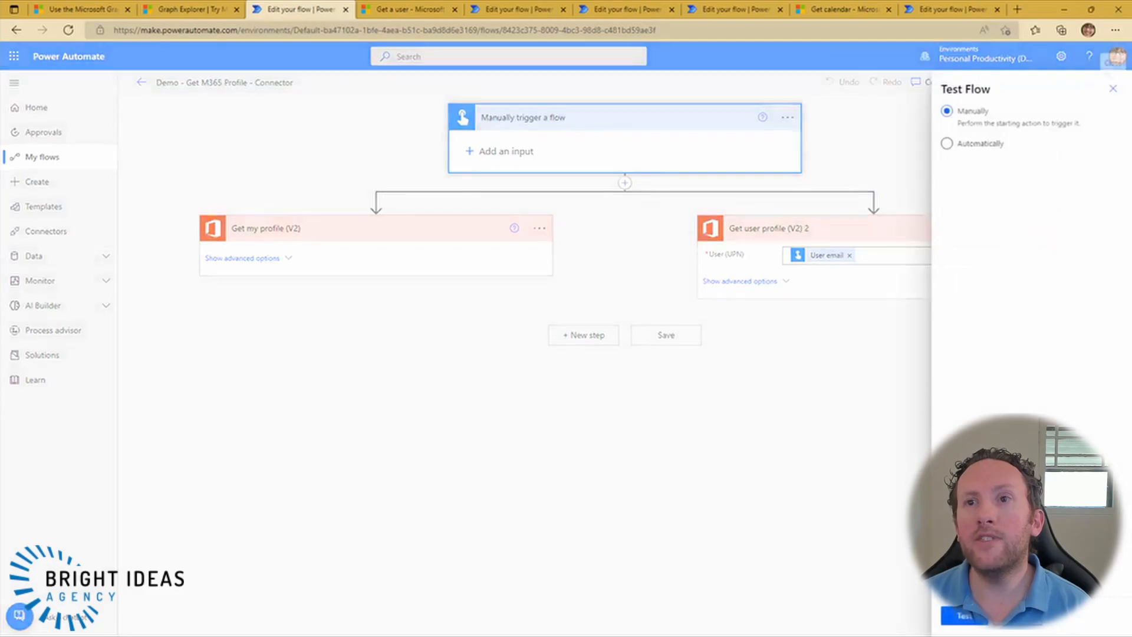
pyautogui.click(962, 619)
pyautogui.click(961, 619)
pyautogui.click(961, 619)
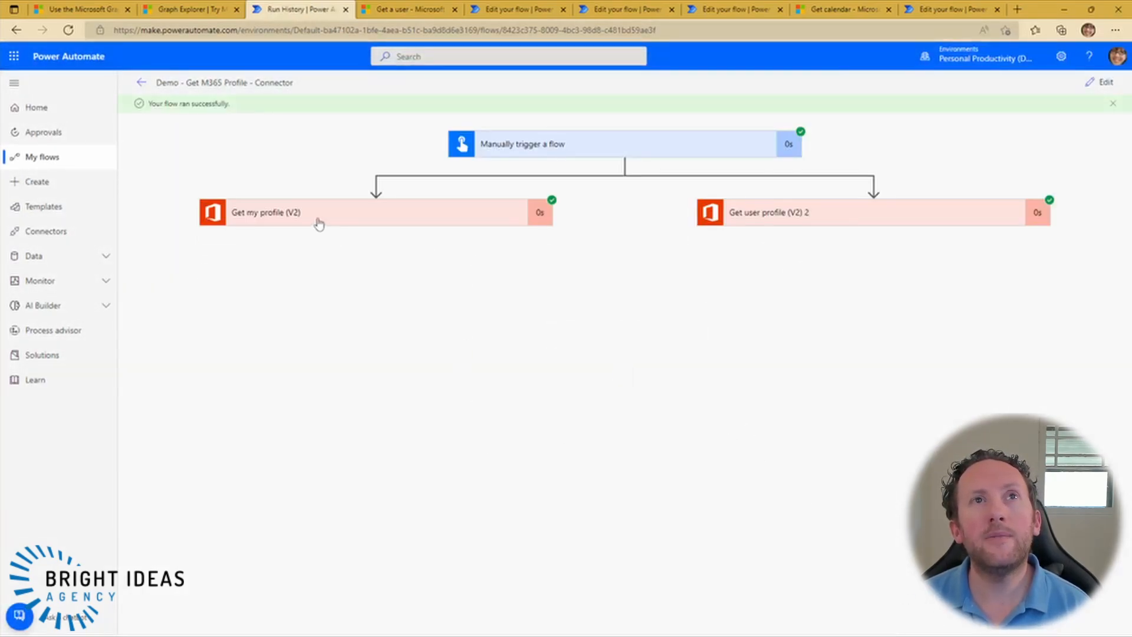
# Examine the outputs of the Get my profile (V2) action and compare them with the /me response in Graph Explorer
pyautogui.click(317, 221)
pyautogui.scroll(-8, 373, 422)
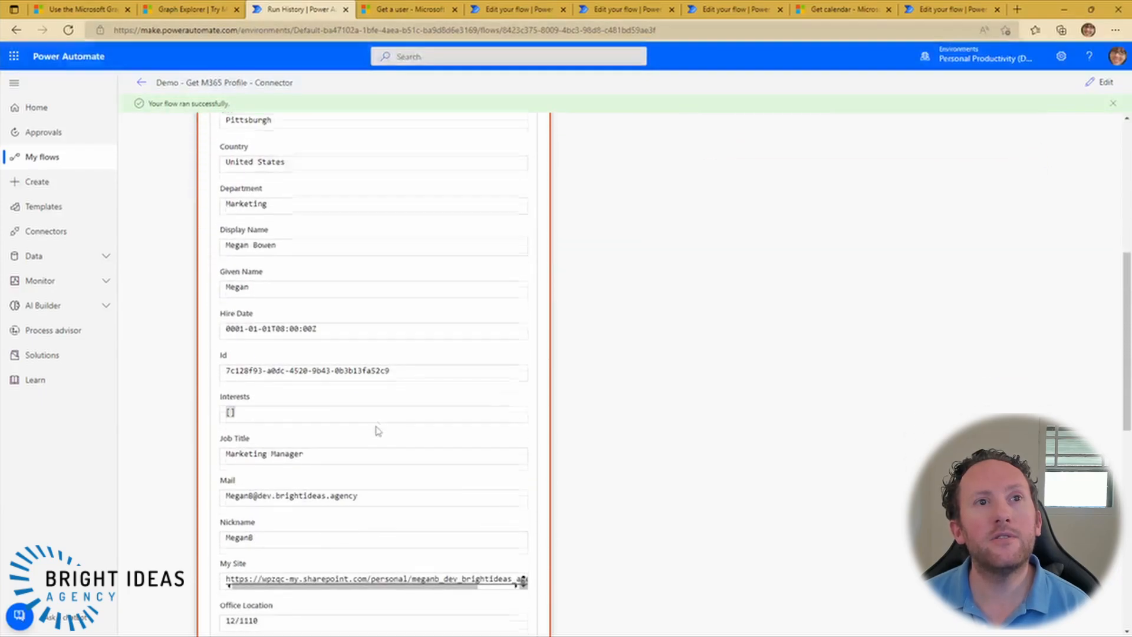
pyautogui.scroll(-6, 376, 430)
pyautogui.scroll(14, 378, 429)
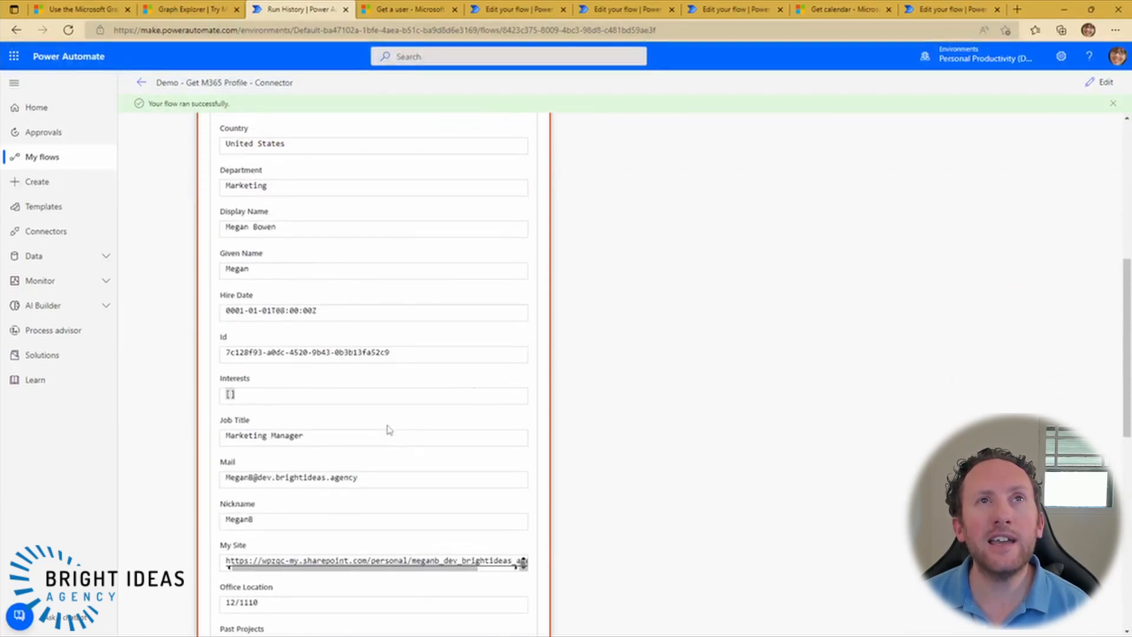
pyautogui.click(201, 10)
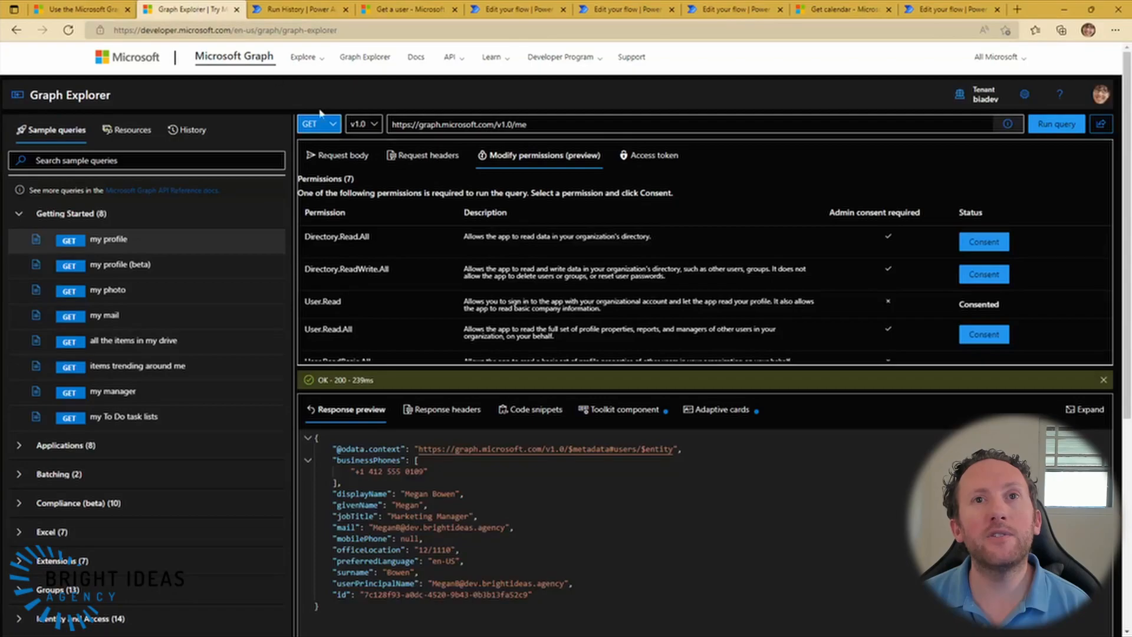
pyautogui.scroll(-2, 437, 495)
pyautogui.scroll(2, 436, 495)
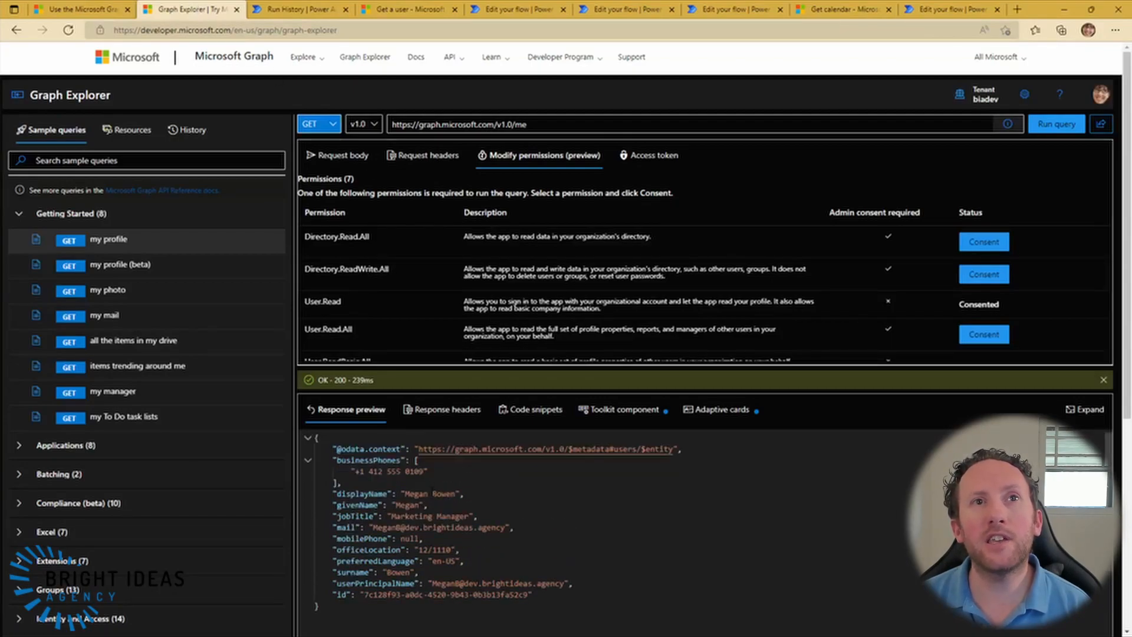
# Read the permissions and HTTP request sections of the Microsoft Graph "Get a user" reference
pyautogui.click(407, 10)
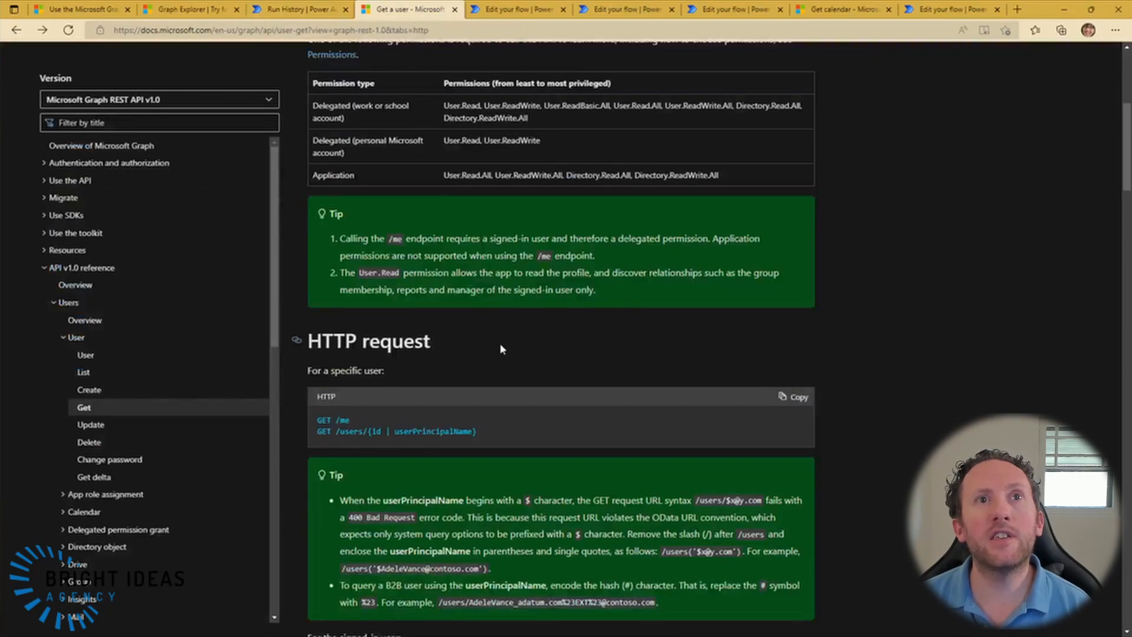
pyautogui.scroll(2, 501, 342)
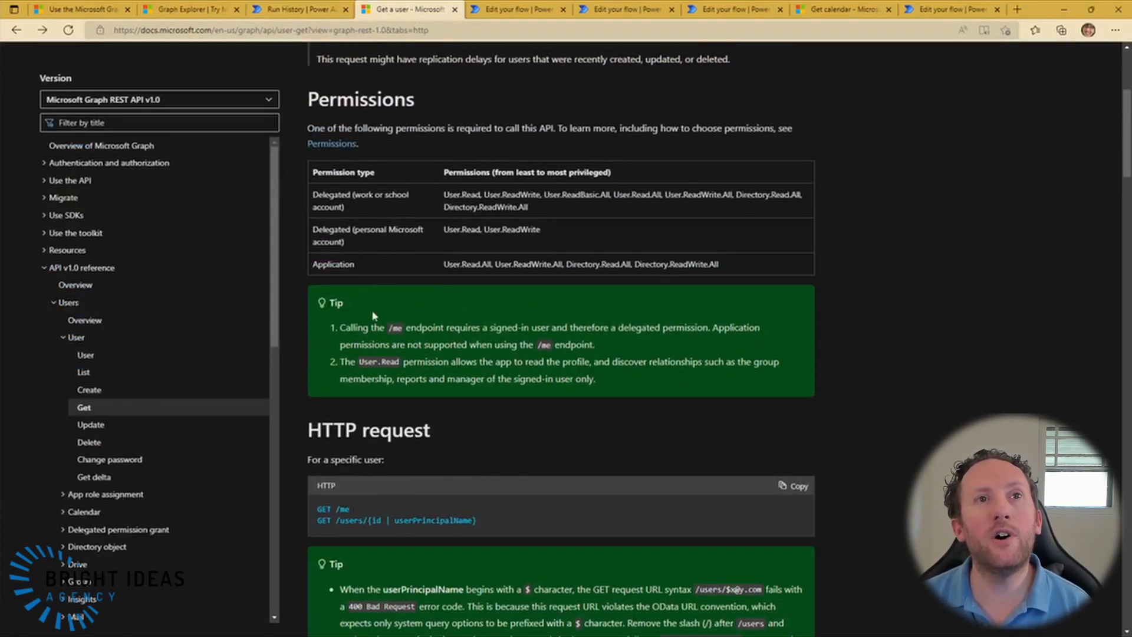
pyautogui.scroll(-3, 420, 342)
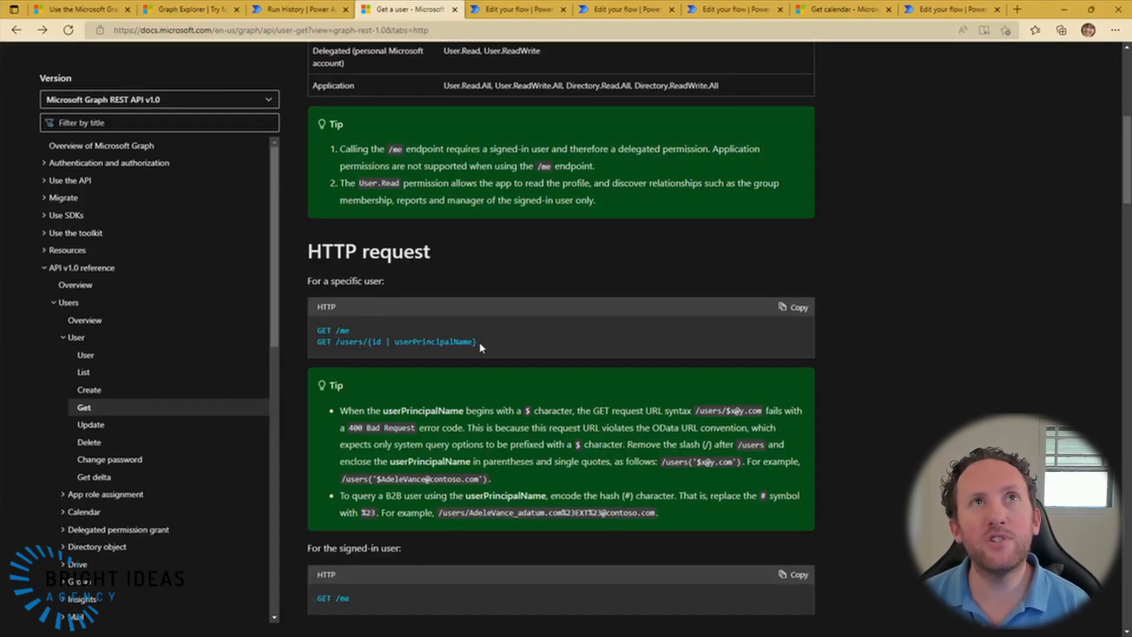
# Examine the outputs of the Get user profile (V2) 2 action in the flow run and return to the "Get a user" reference
pyautogui.click(297, 9)
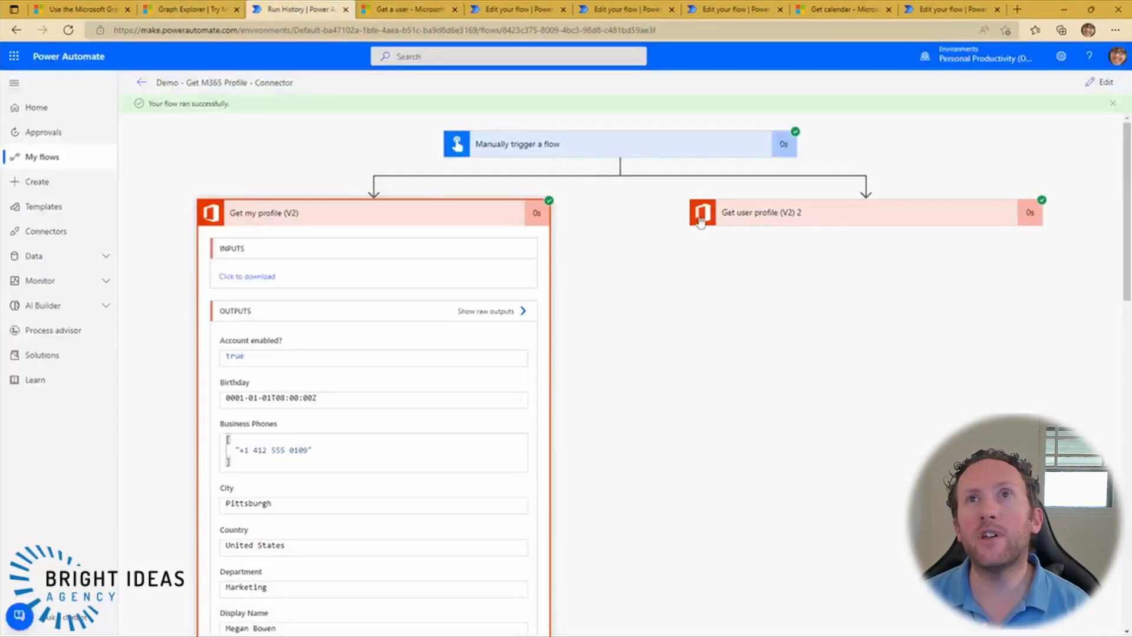
pyautogui.click(761, 224)
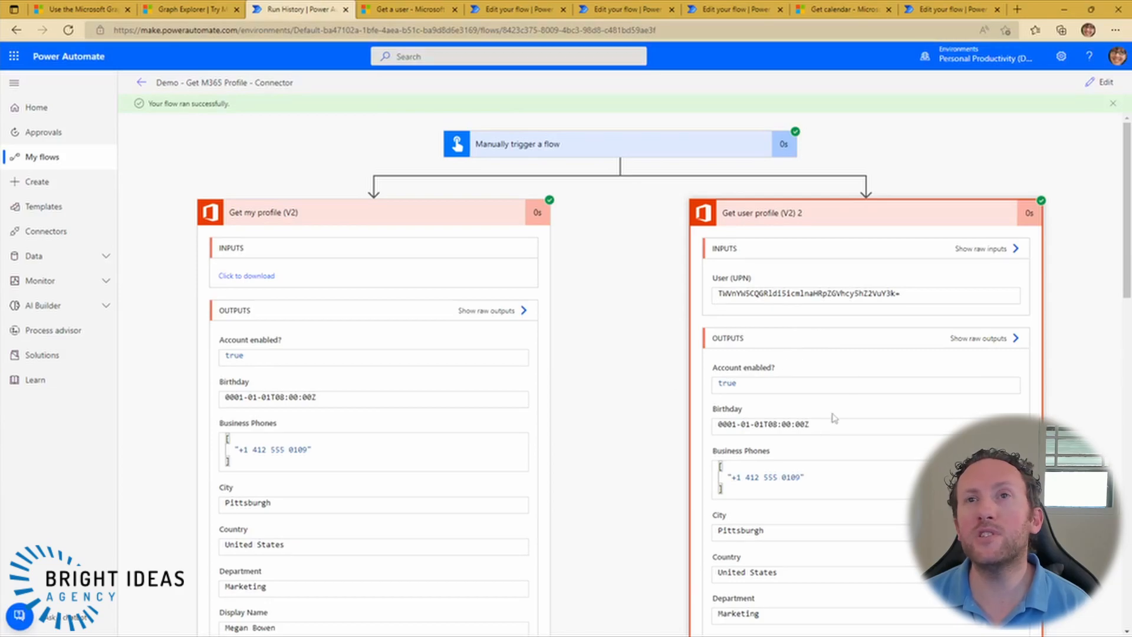
pyautogui.scroll(-10, 839, 424)
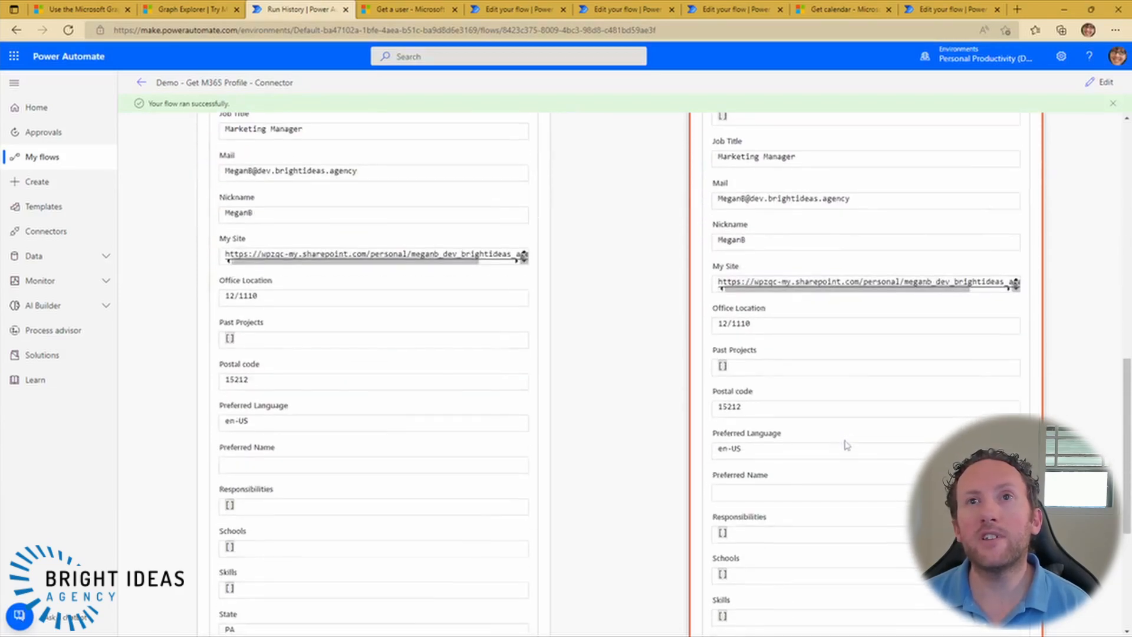
pyautogui.scroll(8, 847, 442)
pyautogui.scroll(4, 836, 444)
pyautogui.click(389, 8)
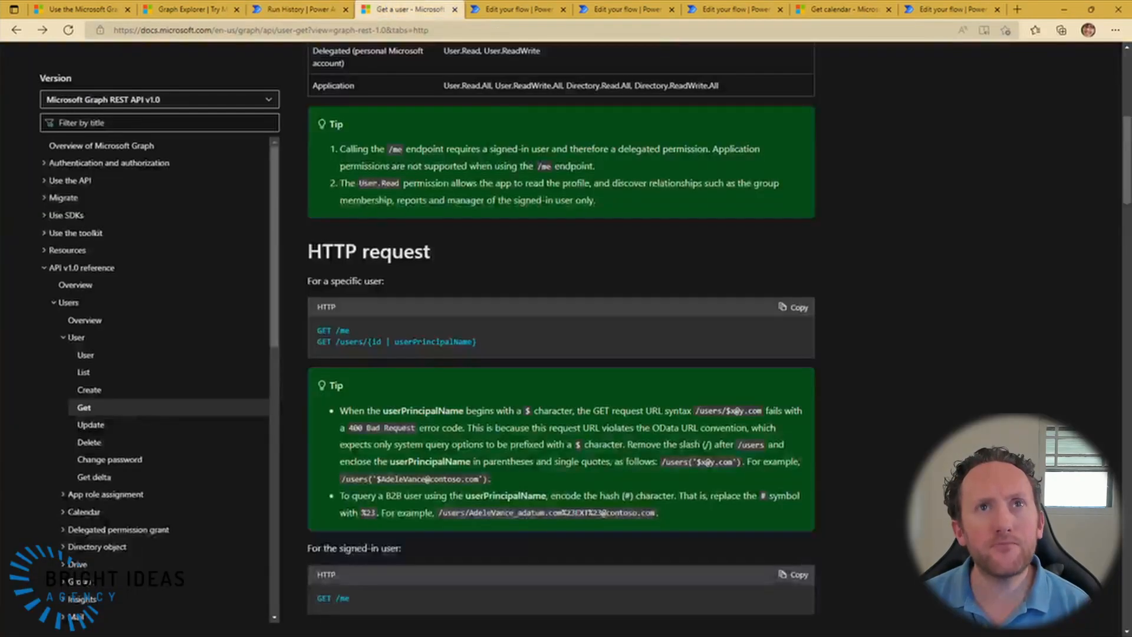
# In the "Demo - Get M365 Profile - Graph 1" flow, search a temporary parallel branch's operations for "http", browse the actions, and discard the branch
pyautogui.click(493, 10)
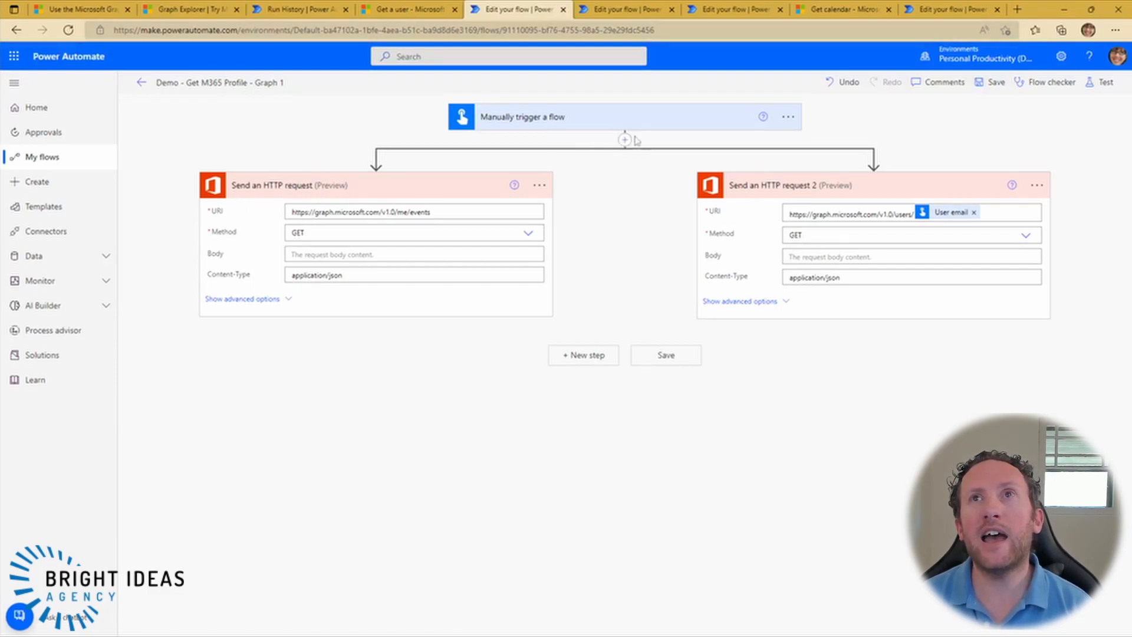
pyautogui.click(873, 158)
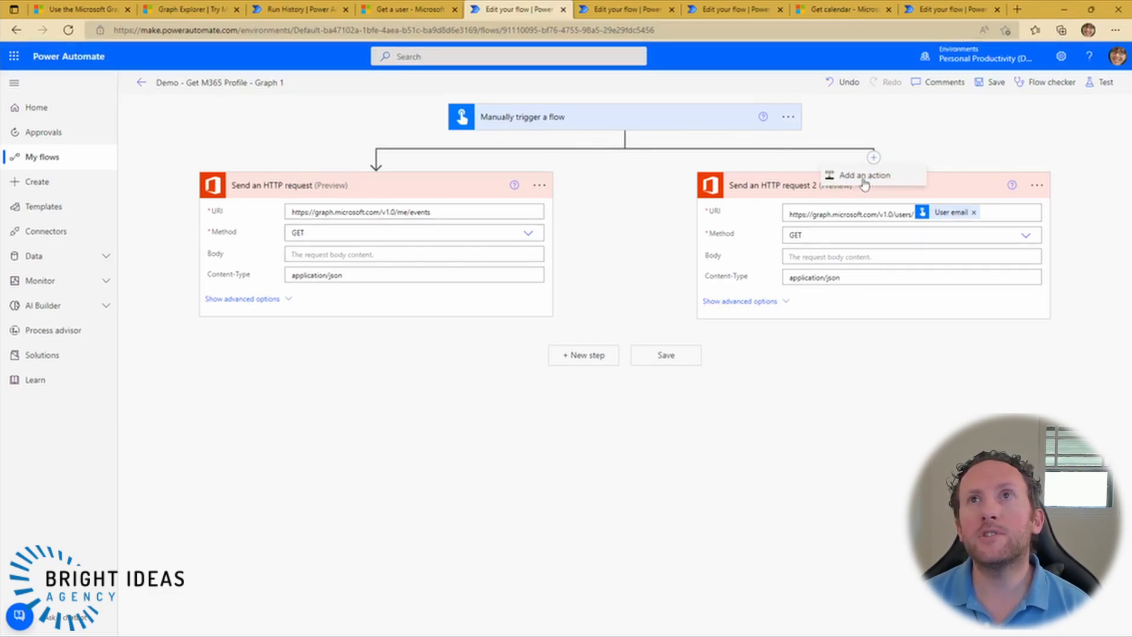
pyautogui.click(625, 140)
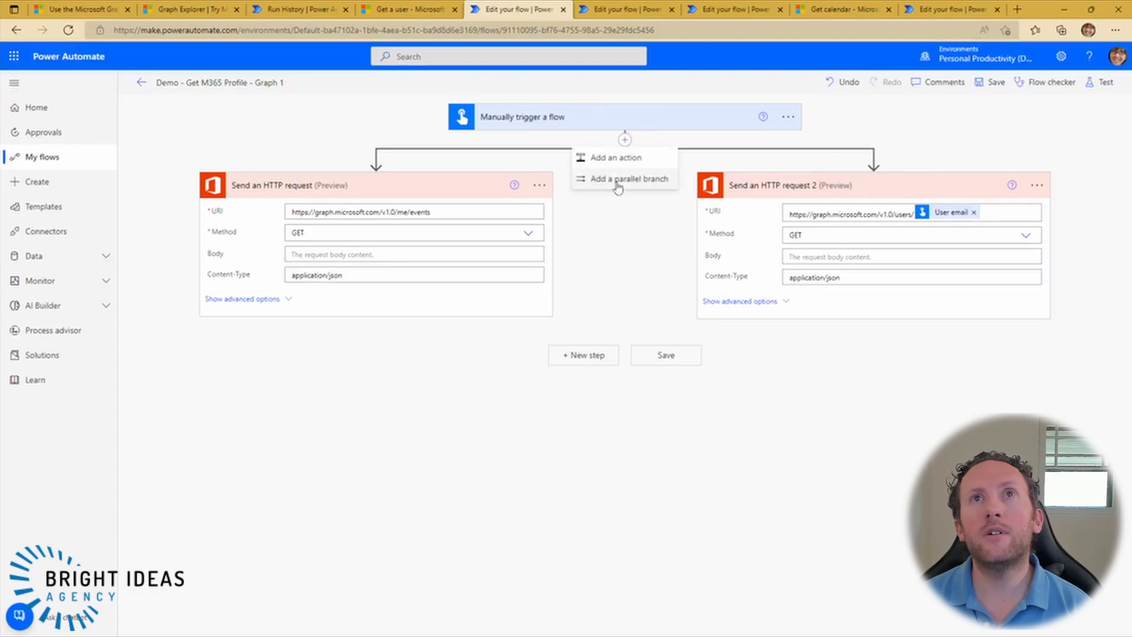
pyautogui.click(615, 183)
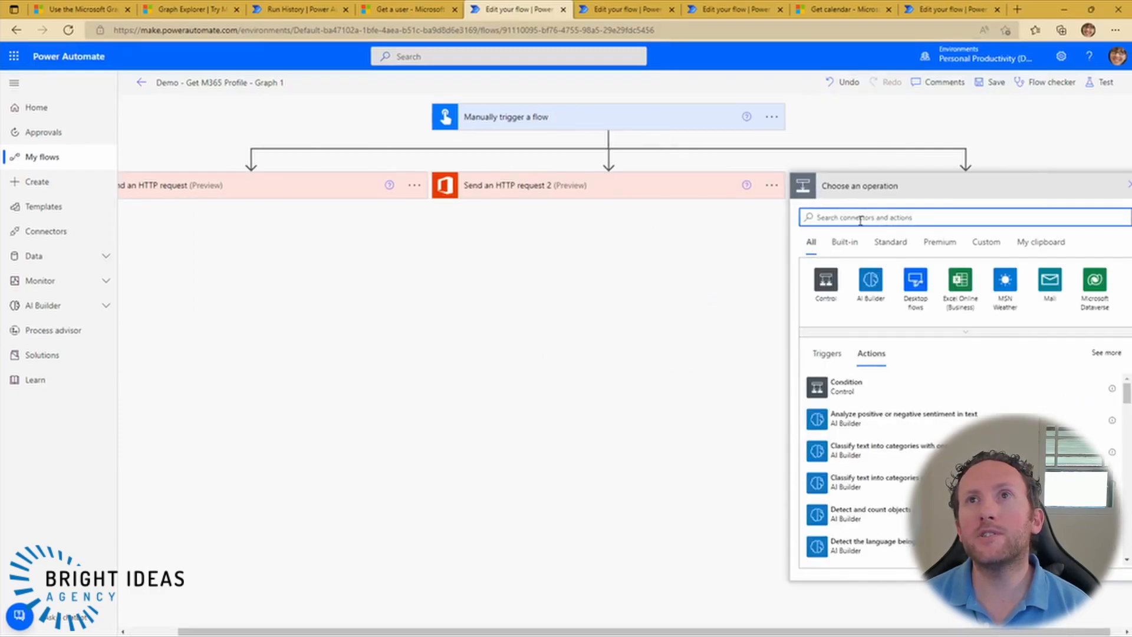
pyautogui.moveTo(824, 630); pyautogui.dragTo(837, 631)
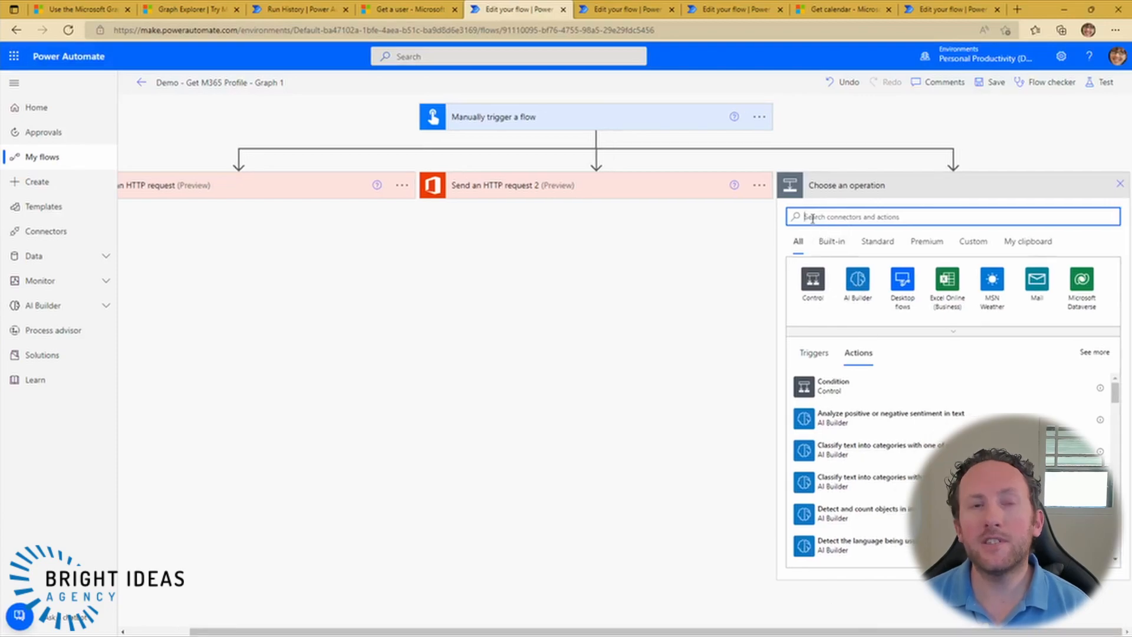
pyautogui.write('http')
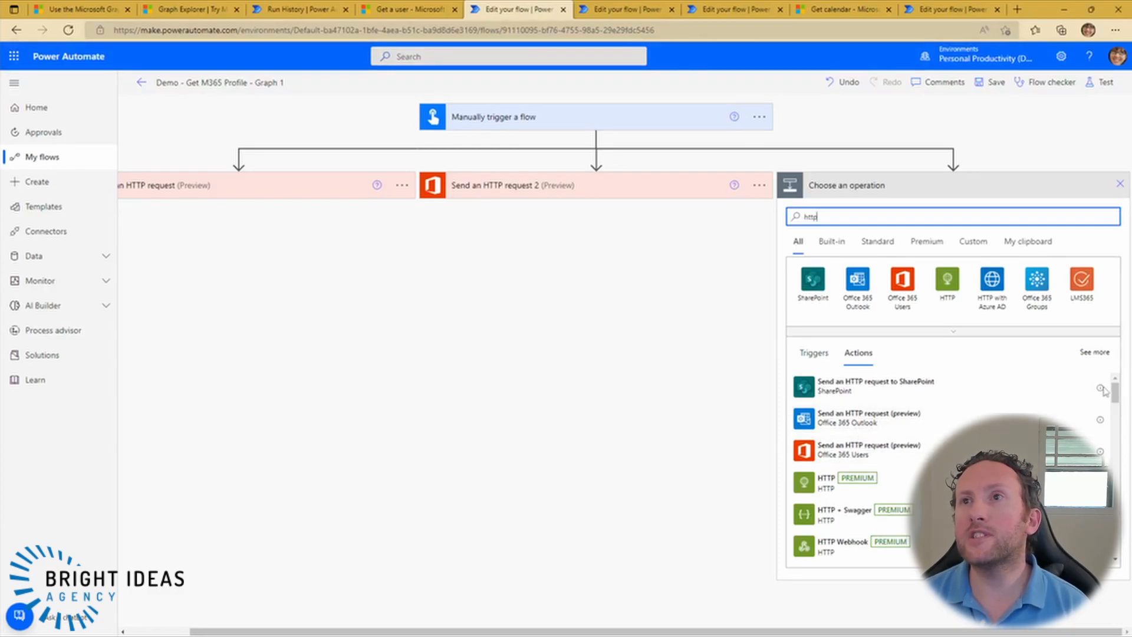
pyautogui.moveTo(1115, 398); pyautogui.dragTo(1115, 403)
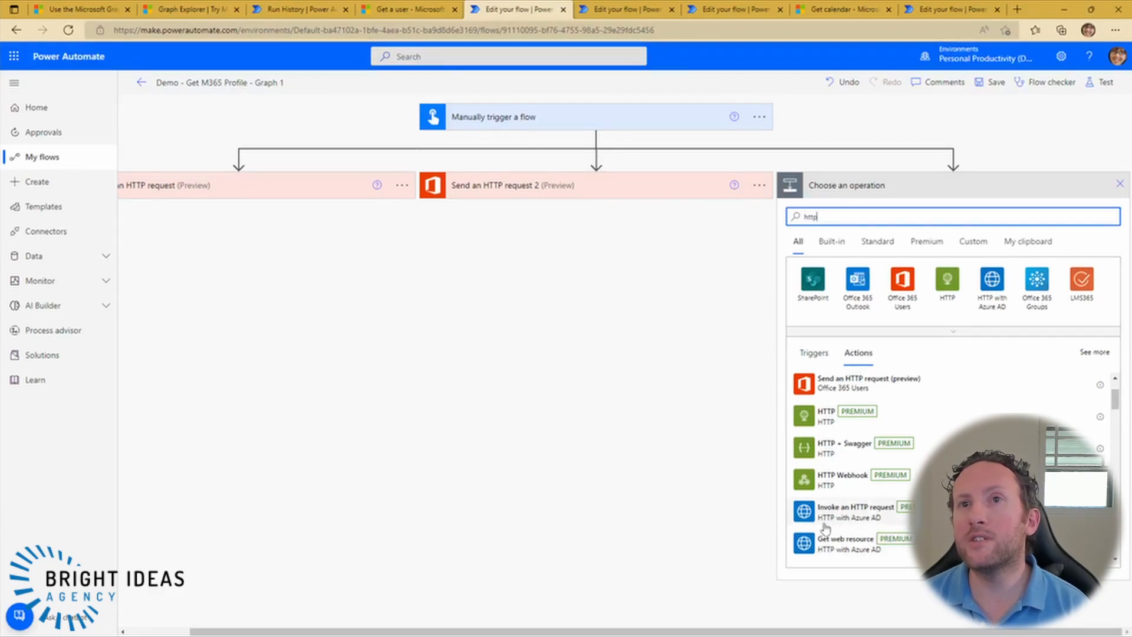
pyautogui.moveTo(1115, 404); pyautogui.dragTo(1114, 411)
pyautogui.scroll(-2, 1114, 411)
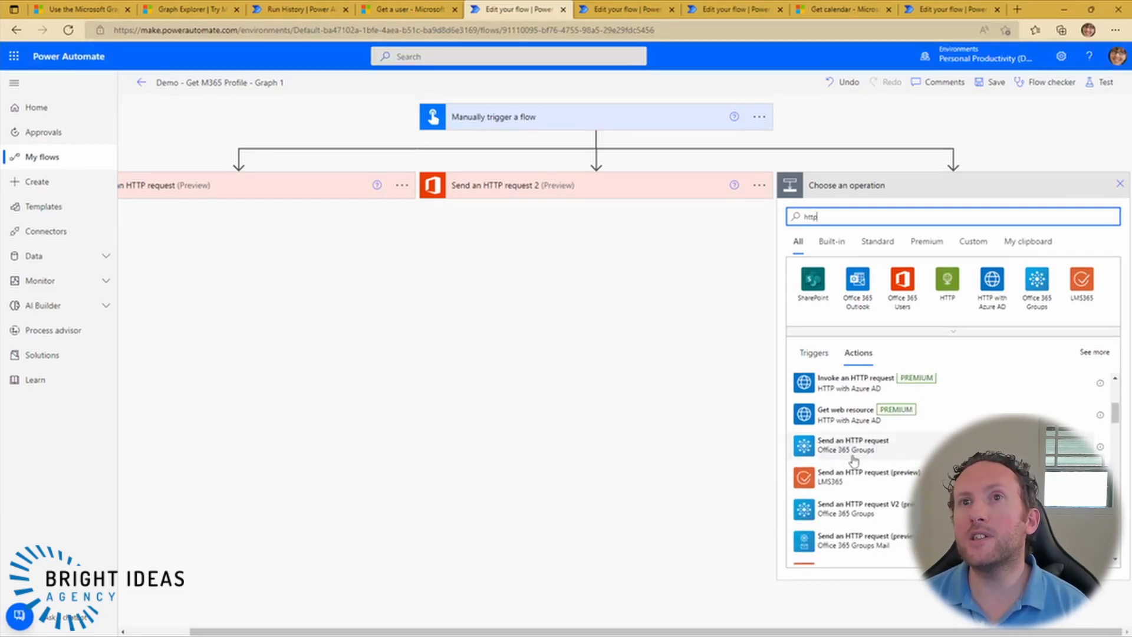
pyautogui.moveTo(1116, 417); pyautogui.dragTo(1120, 391)
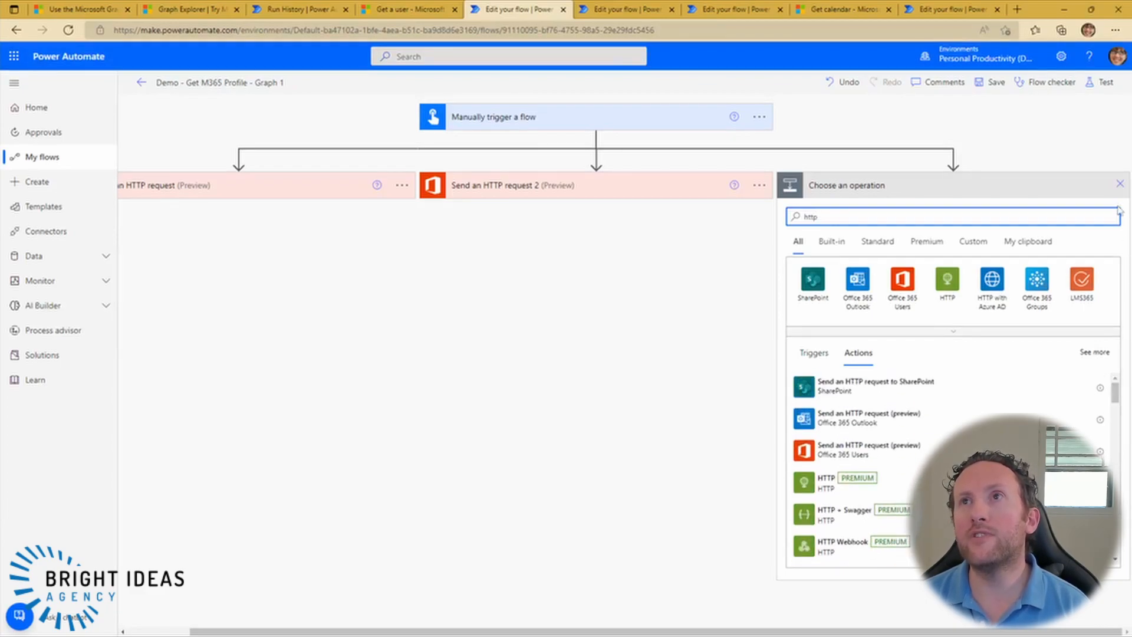
pyautogui.click(1120, 183)
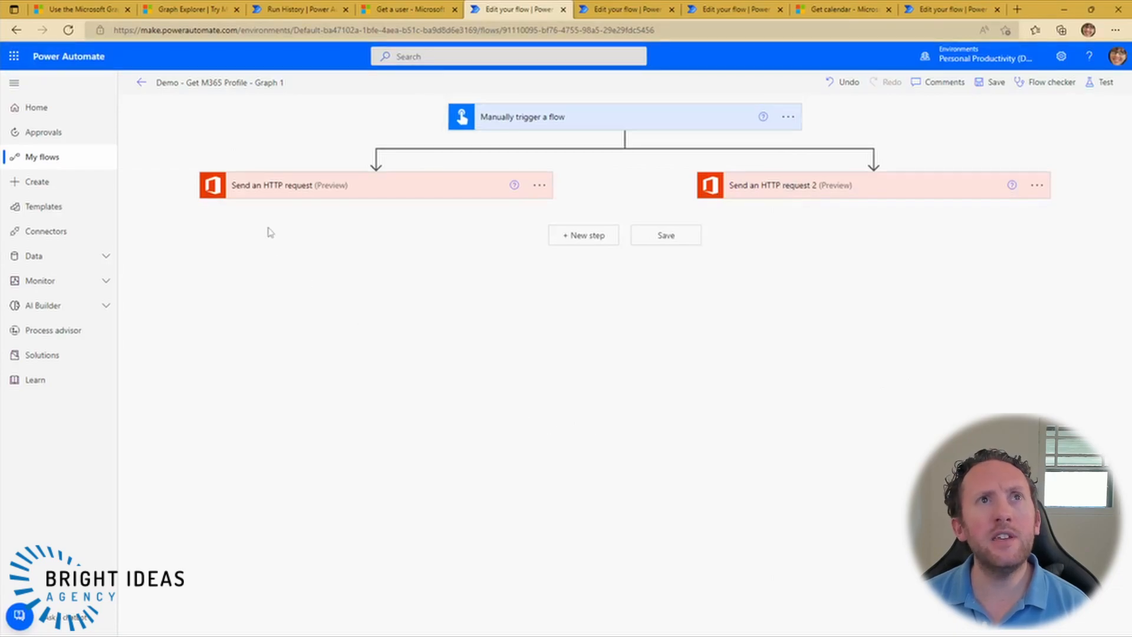
# Expand the first Send an HTTP request action to examine its URI, method and content type
pyautogui.click(256, 187)
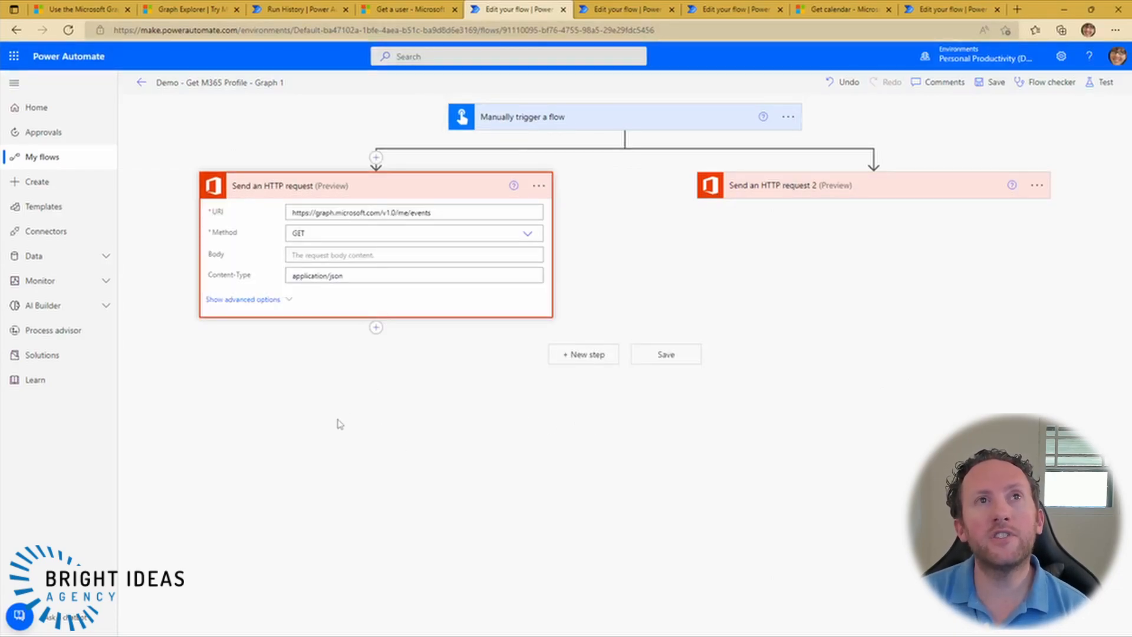
pyautogui.click(765, 192)
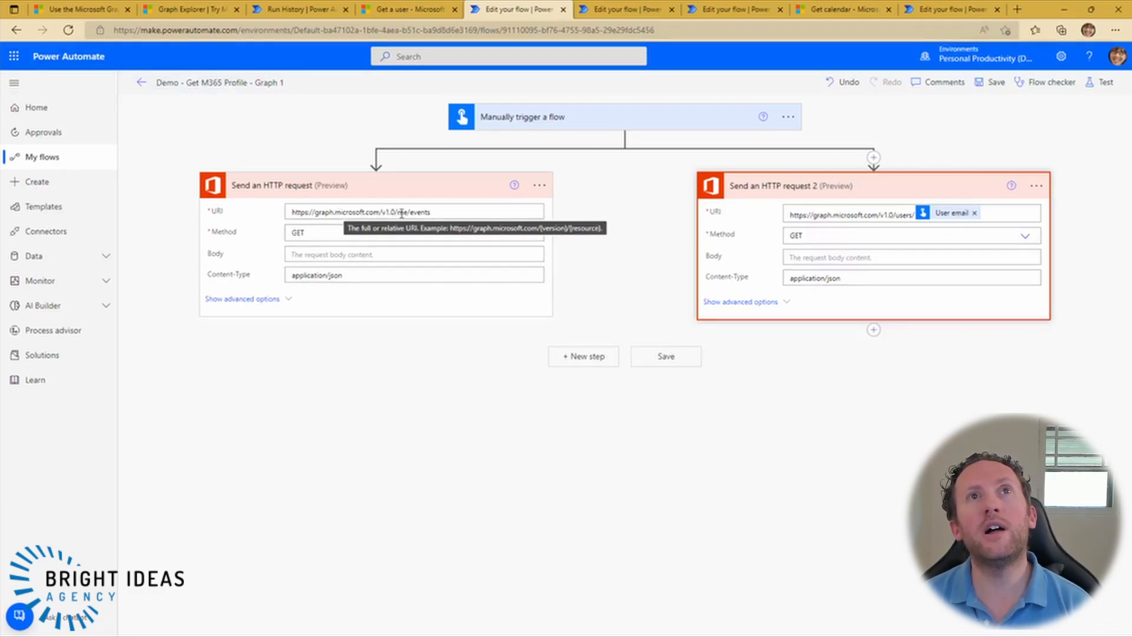
pyautogui.doubleClick(423, 213)
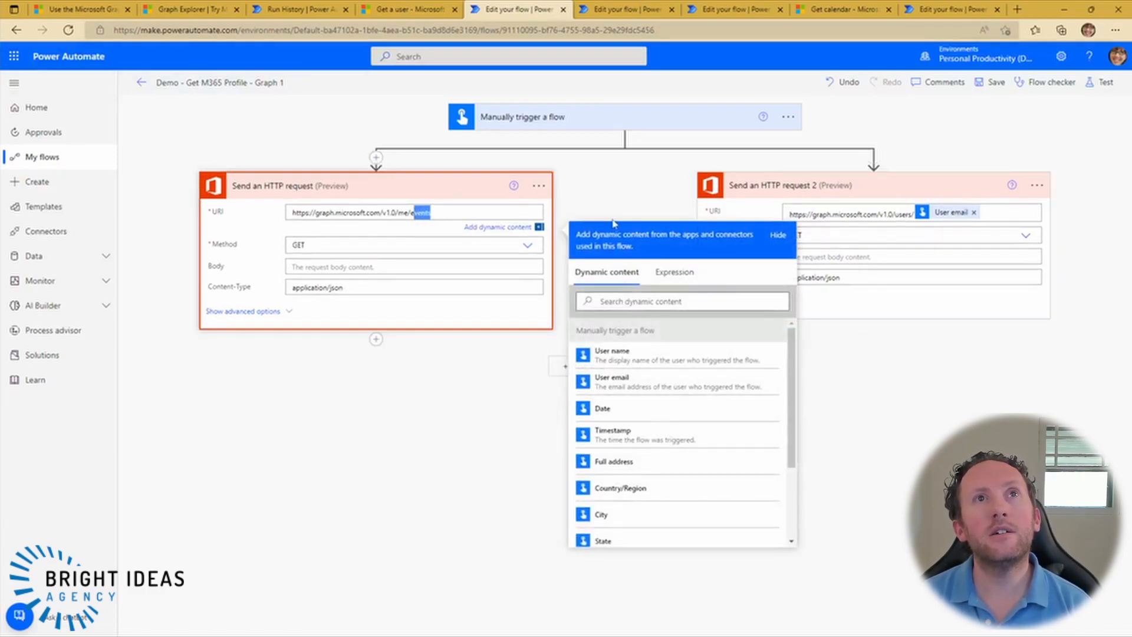
pyautogui.write('e')
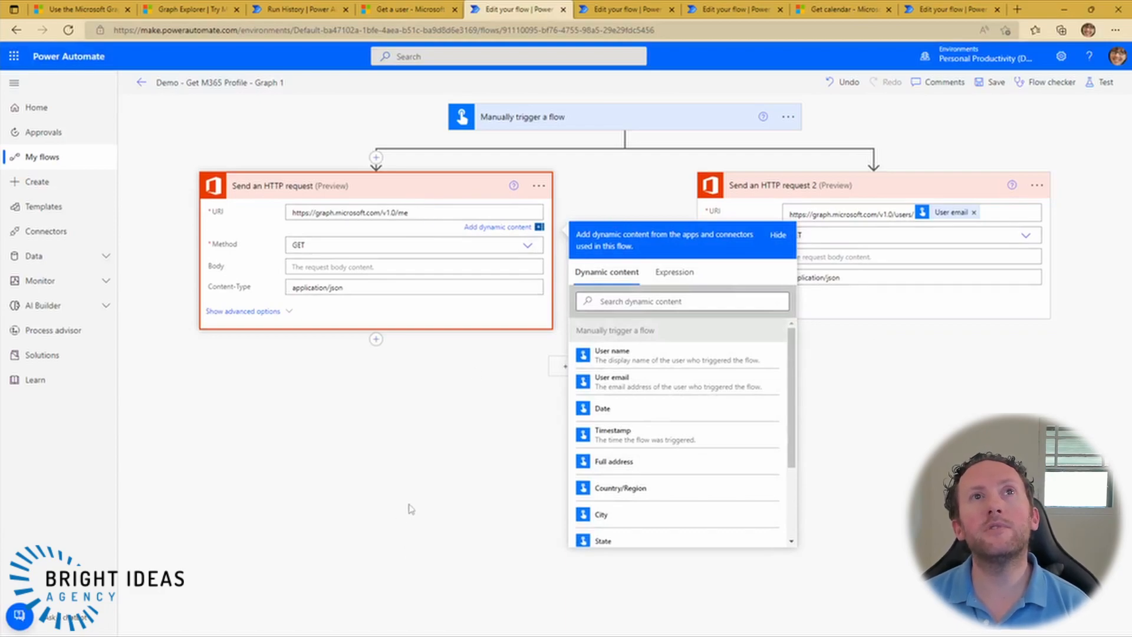
pyautogui.click(401, 514)
pyautogui.click(996, 82)
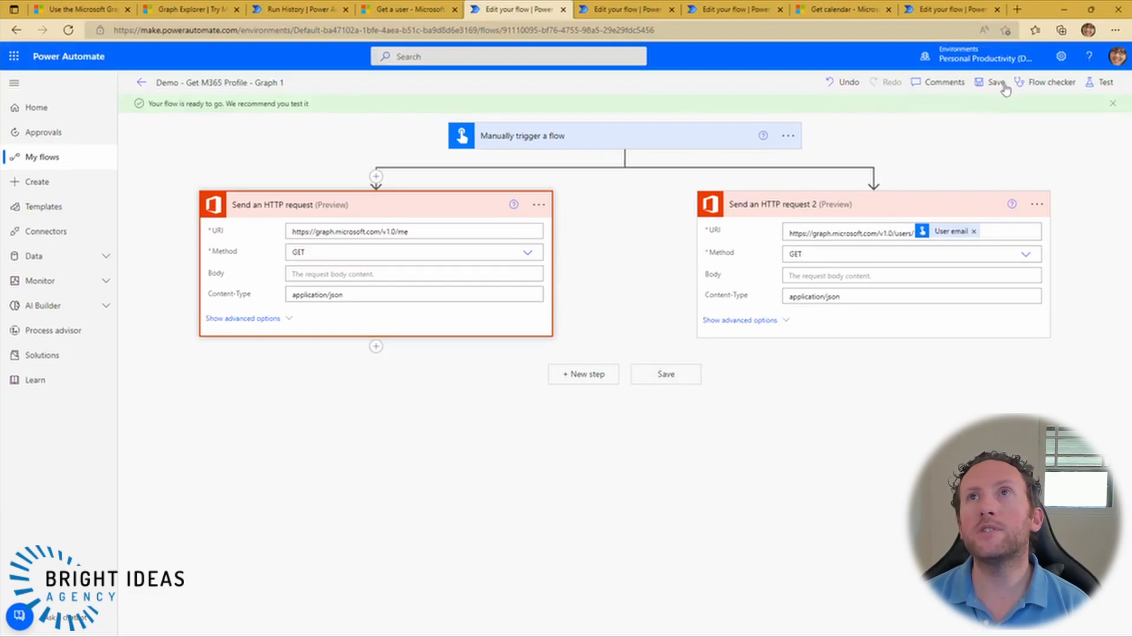
# Run a manual test of the "Demo - Get M365 Profile - Graph 1" flow with the shortened URI and open its run details
pyautogui.click(1104, 84)
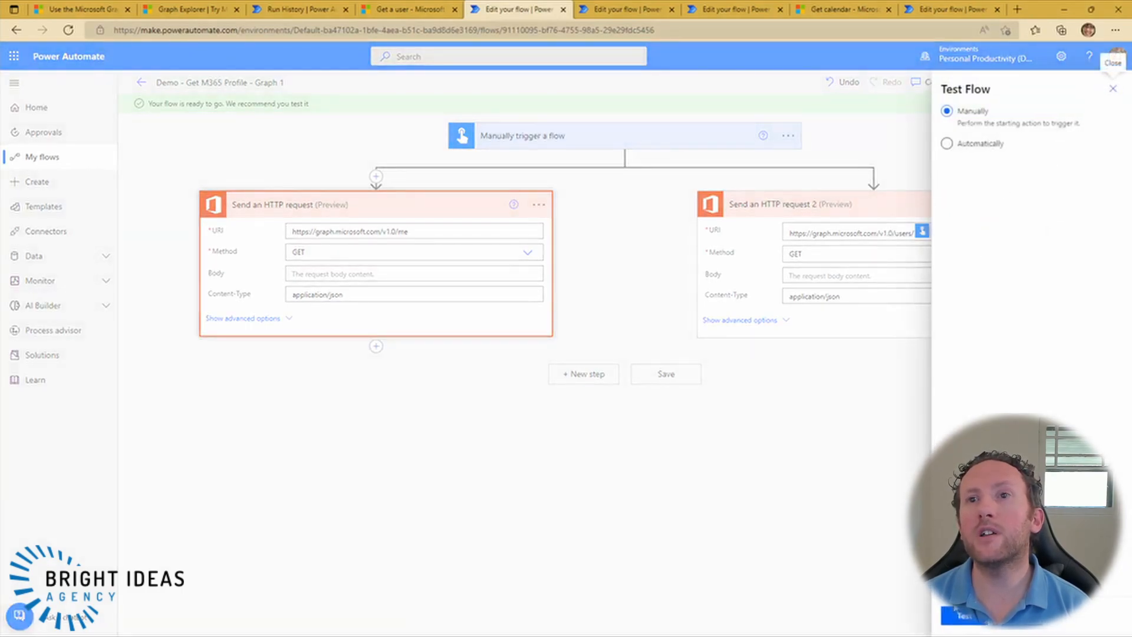
pyautogui.click(964, 616)
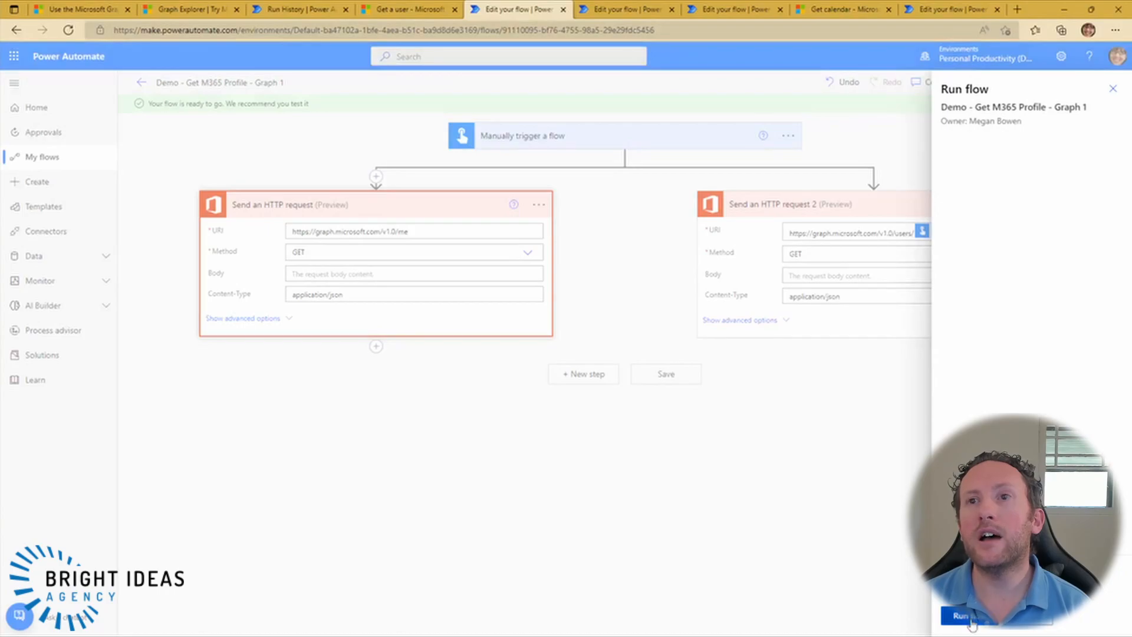
pyautogui.click(970, 620)
pyautogui.click(964, 616)
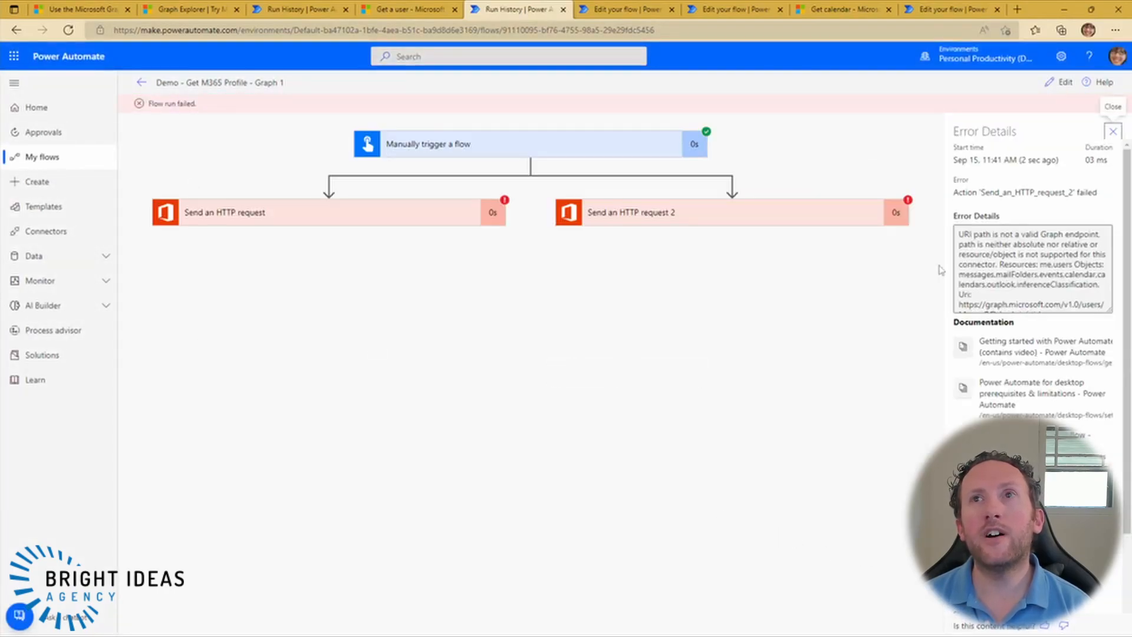
# Close the error details and examine the inputs and response bodies of both HTTP requests in the flow run
pyautogui.click(1113, 132)
pyautogui.click(344, 217)
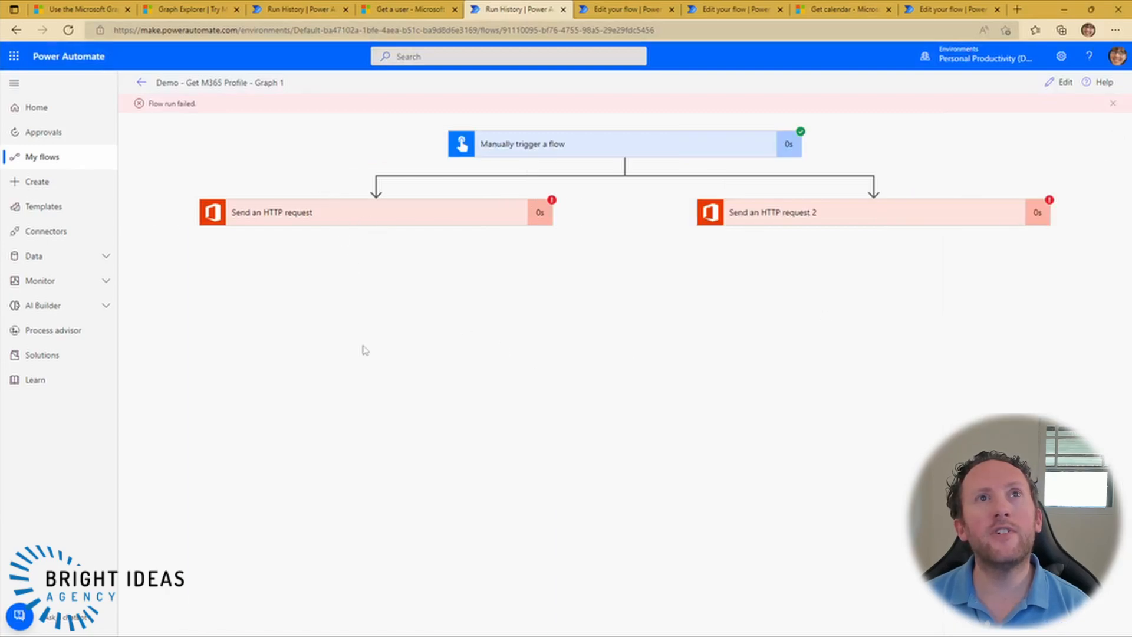
pyautogui.scroll(-1, 377, 472)
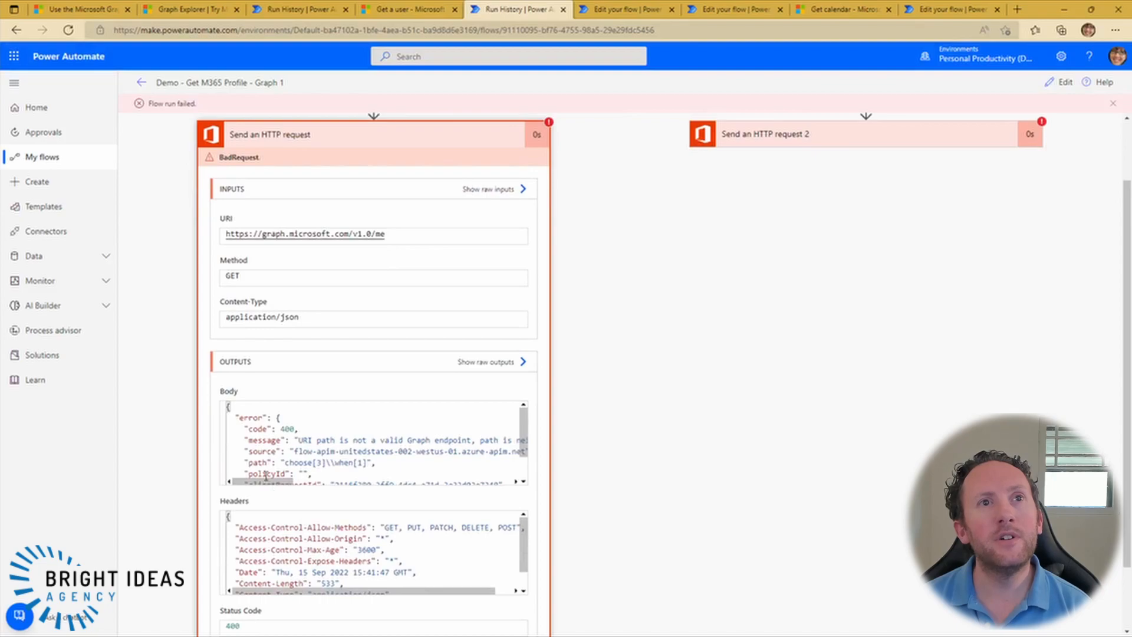
pyautogui.moveTo(269, 481); pyautogui.dragTo(387, 495)
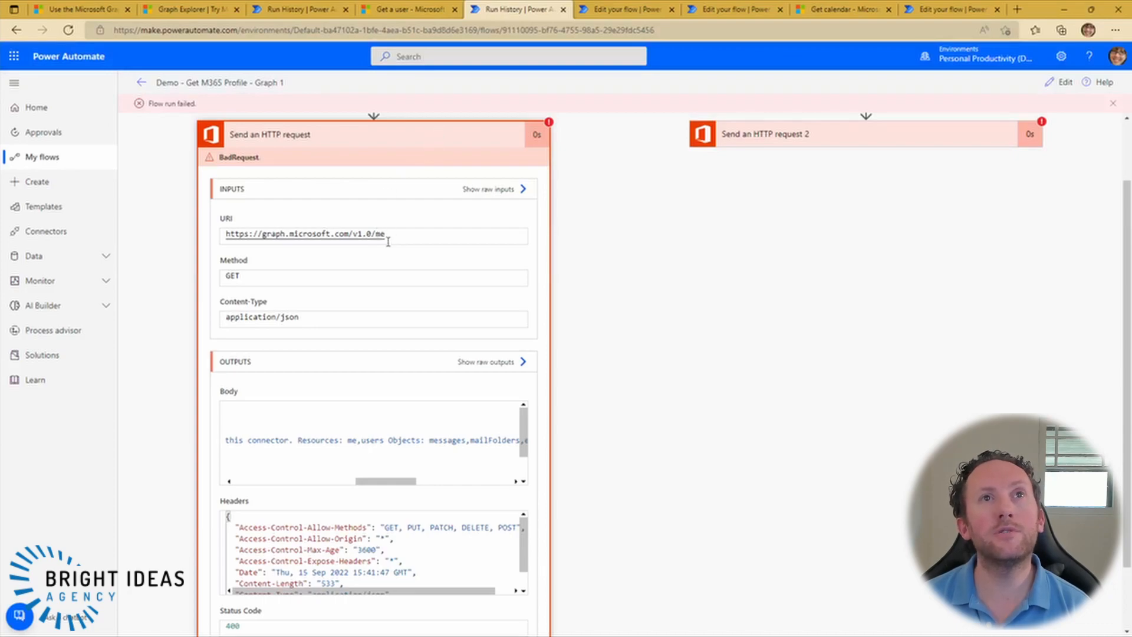
pyautogui.moveTo(400, 484); pyautogui.dragTo(496, 491)
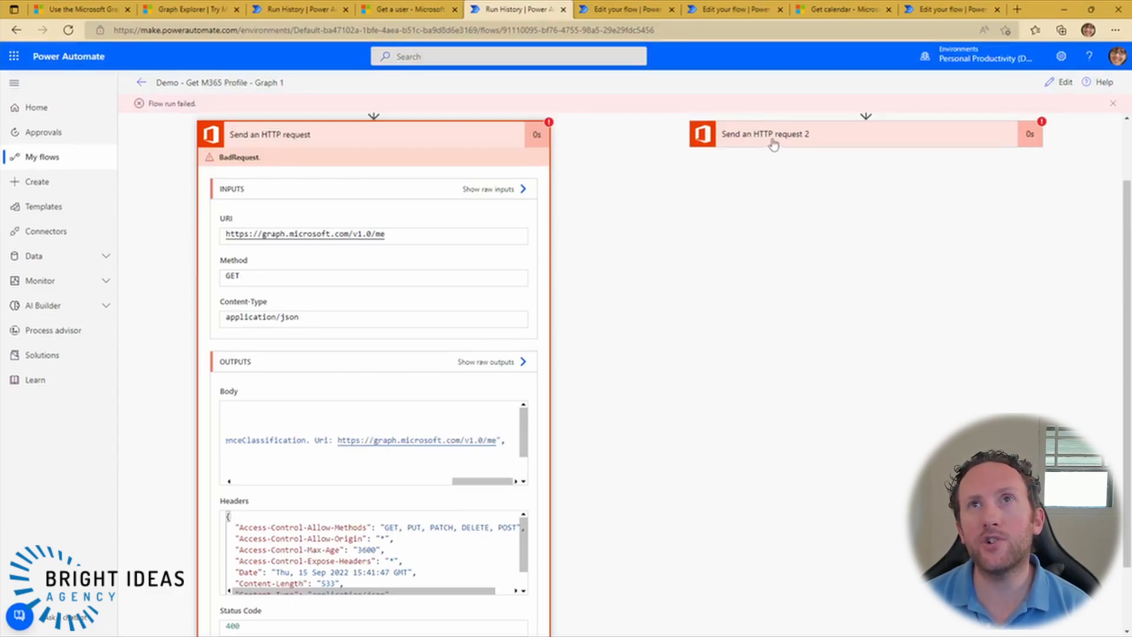
pyautogui.click(775, 143)
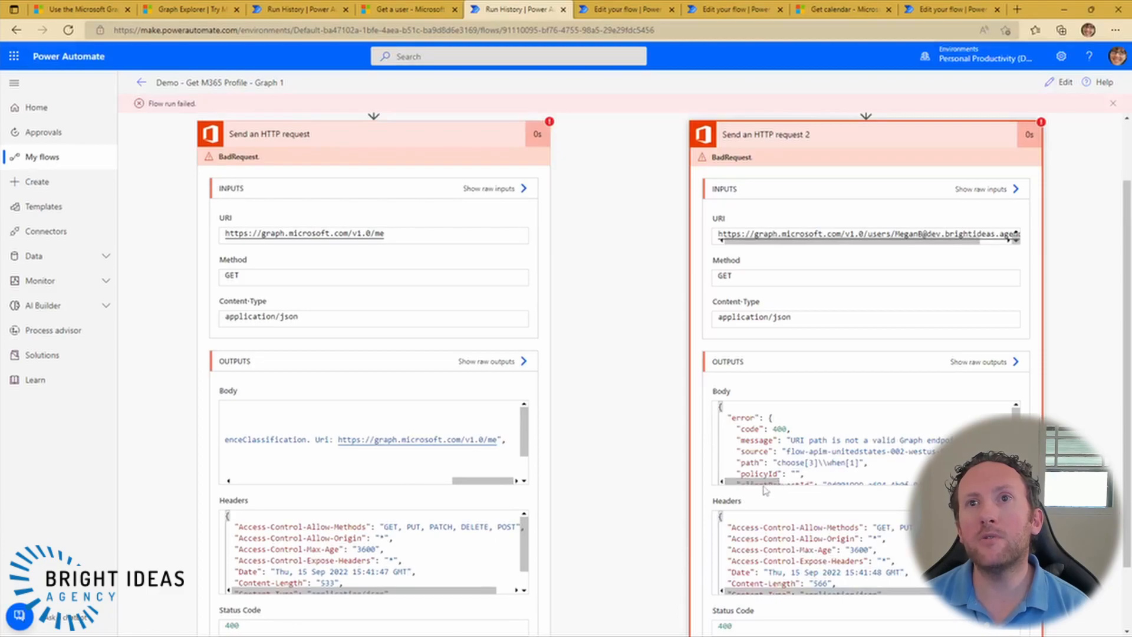
pyautogui.moveTo(755, 481); pyautogui.dragTo(873, 480)
pyautogui.scroll(2, 766, 205)
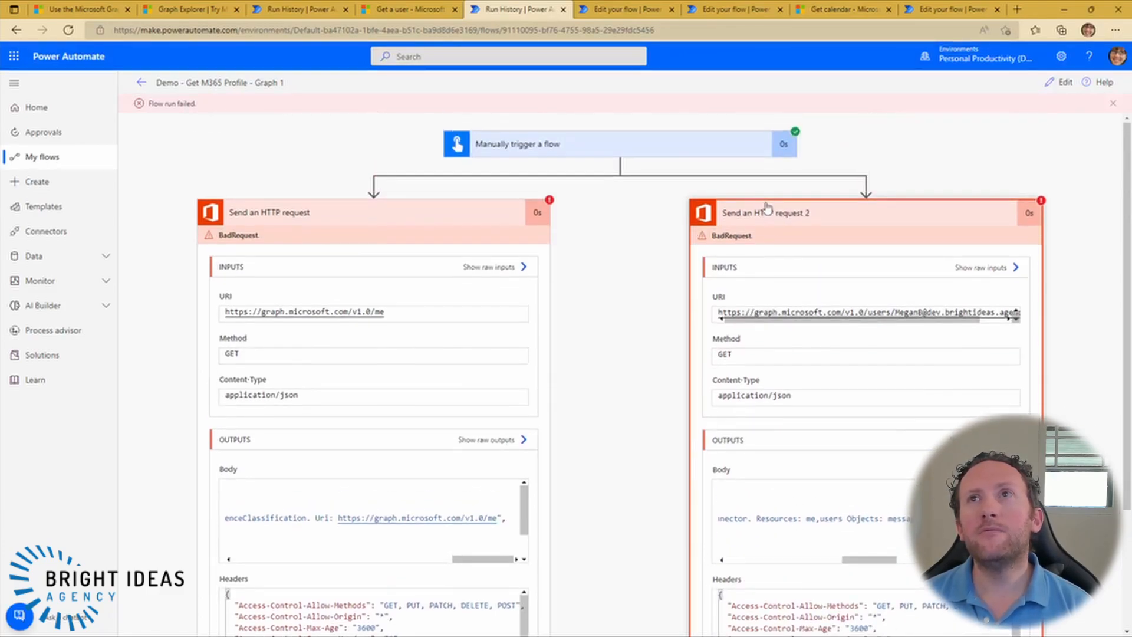
pyautogui.click(1060, 82)
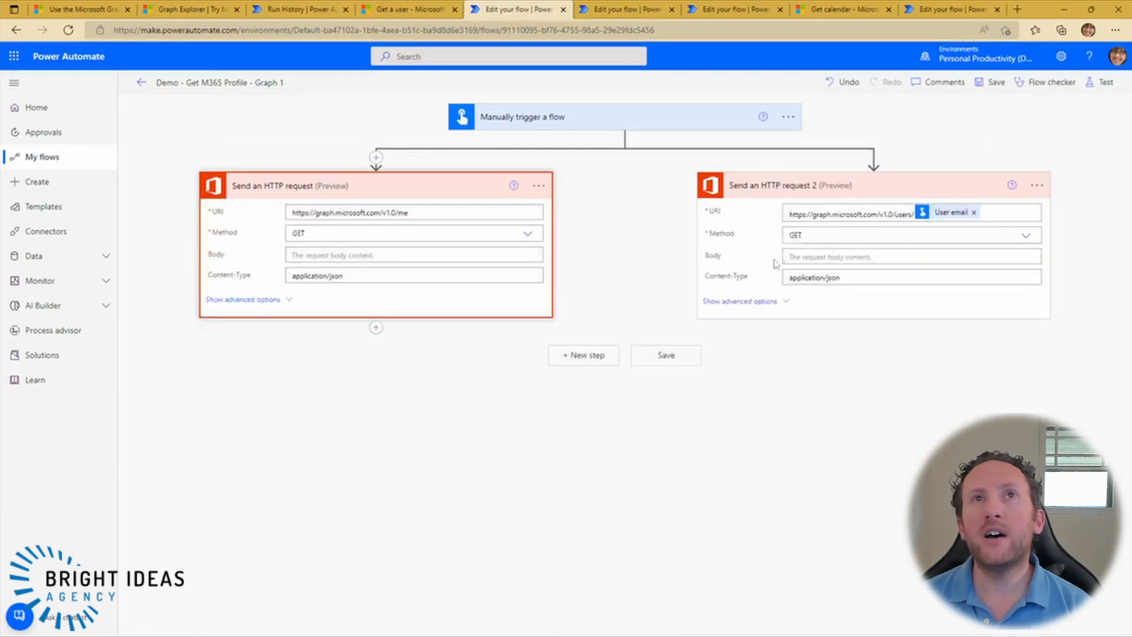
pyautogui.click(428, 216)
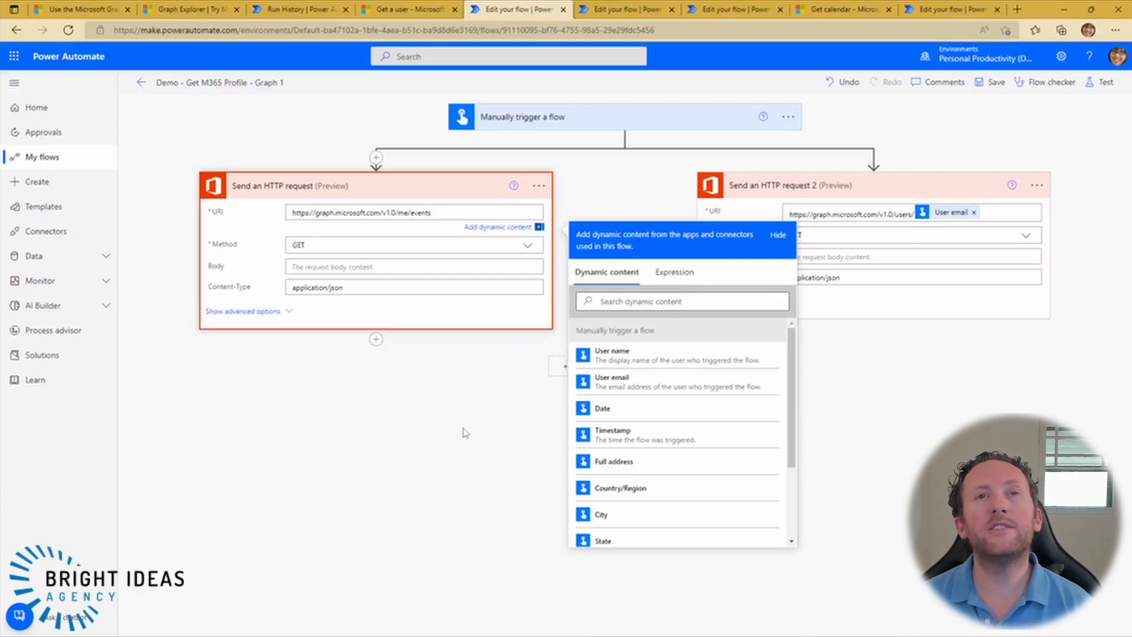
pyautogui.click(442, 435)
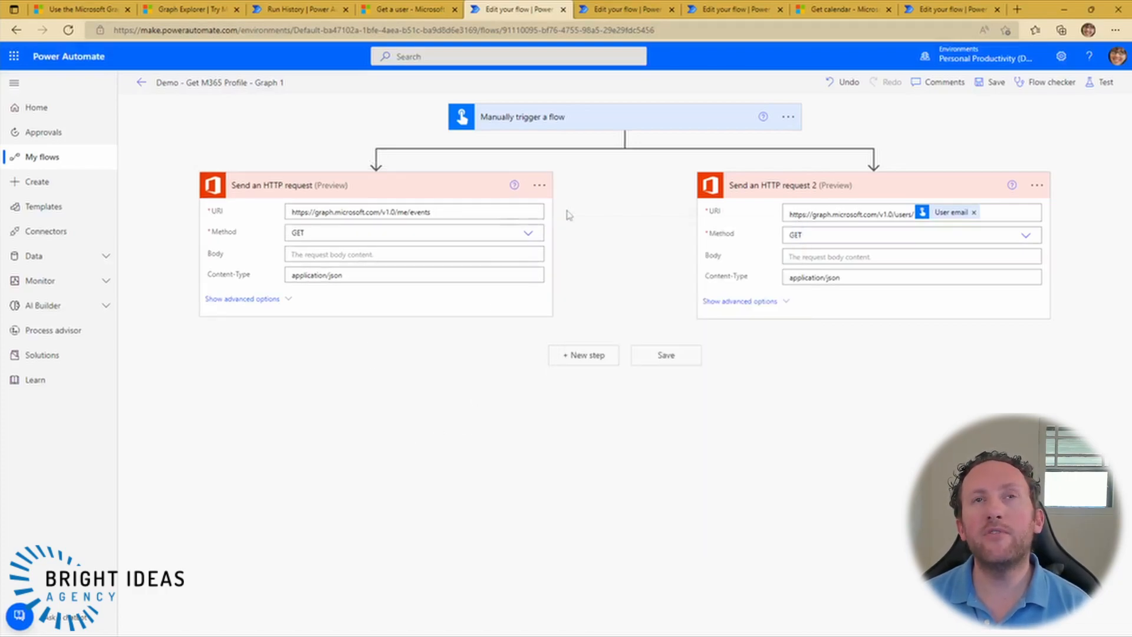
pyautogui.click(666, 355)
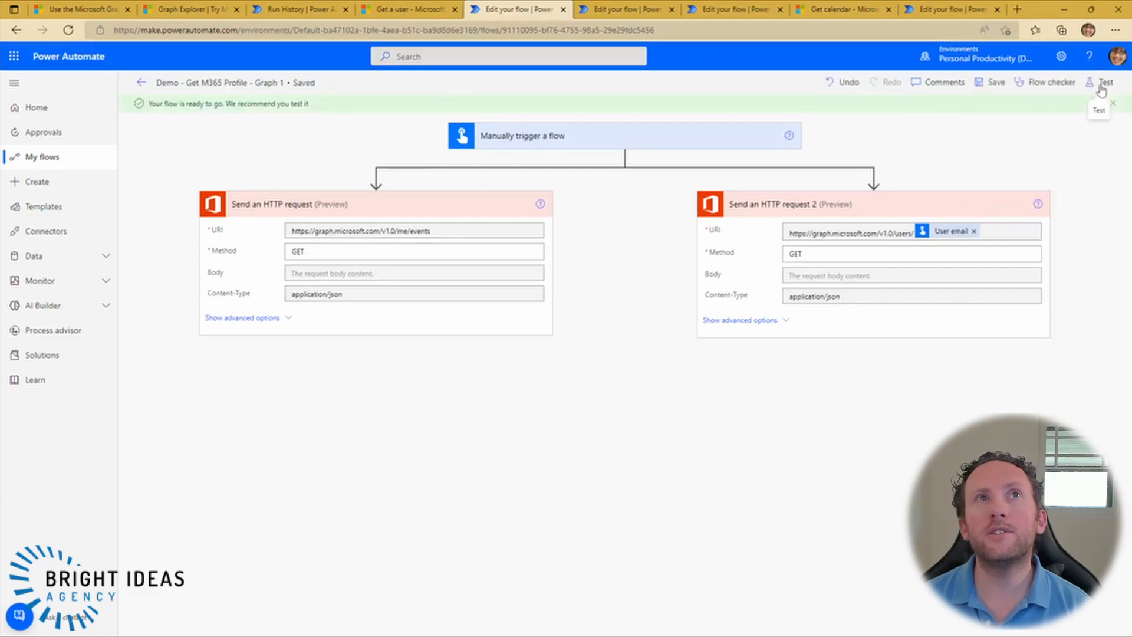
# Test the flow manually again with the events URI and open the new run
pyautogui.click(1103, 84)
pyautogui.click(965, 615)
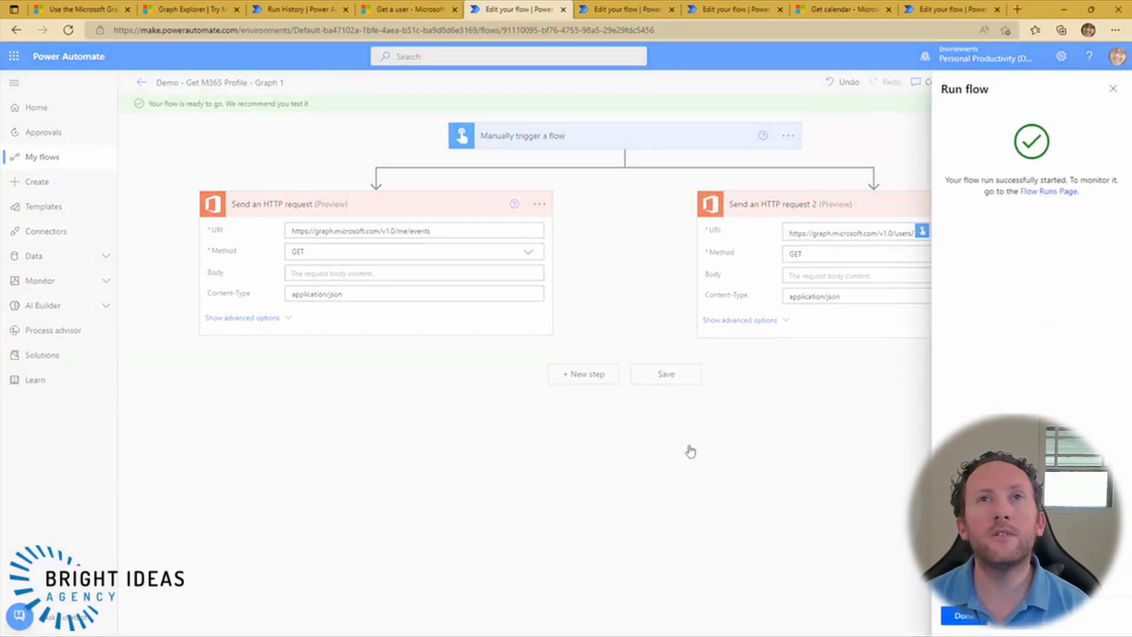
pyautogui.click(943, 616)
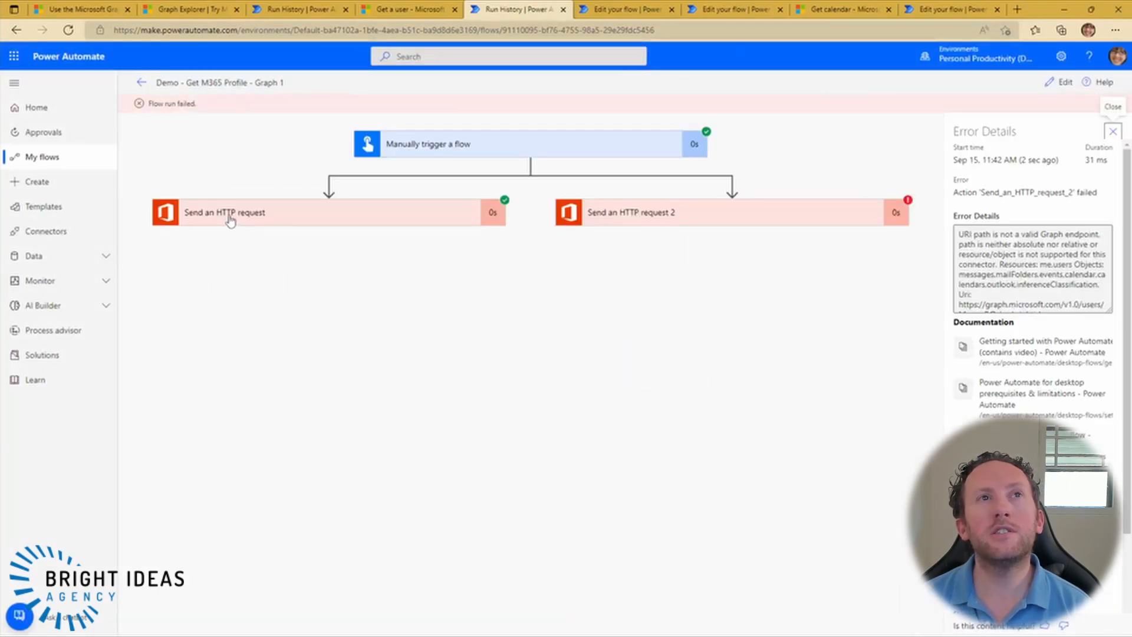
# Examine the response body of Send an HTTP request 2 and the events output of the first HTTP request
pyautogui.click(708, 214)
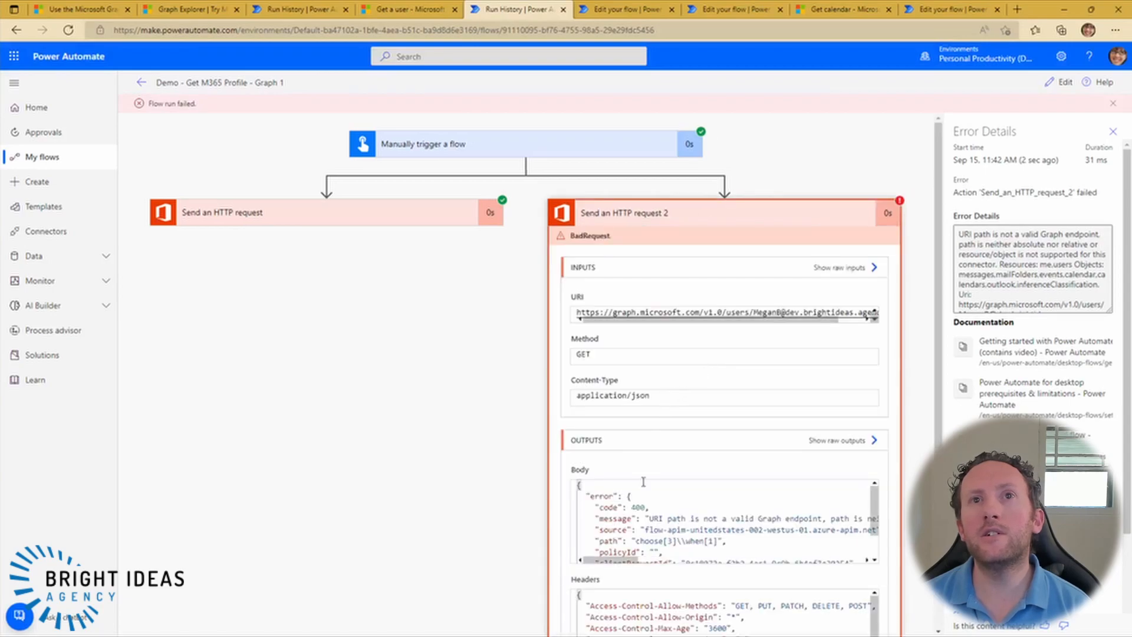
pyautogui.moveTo(871, 519); pyautogui.dragTo(867, 554)
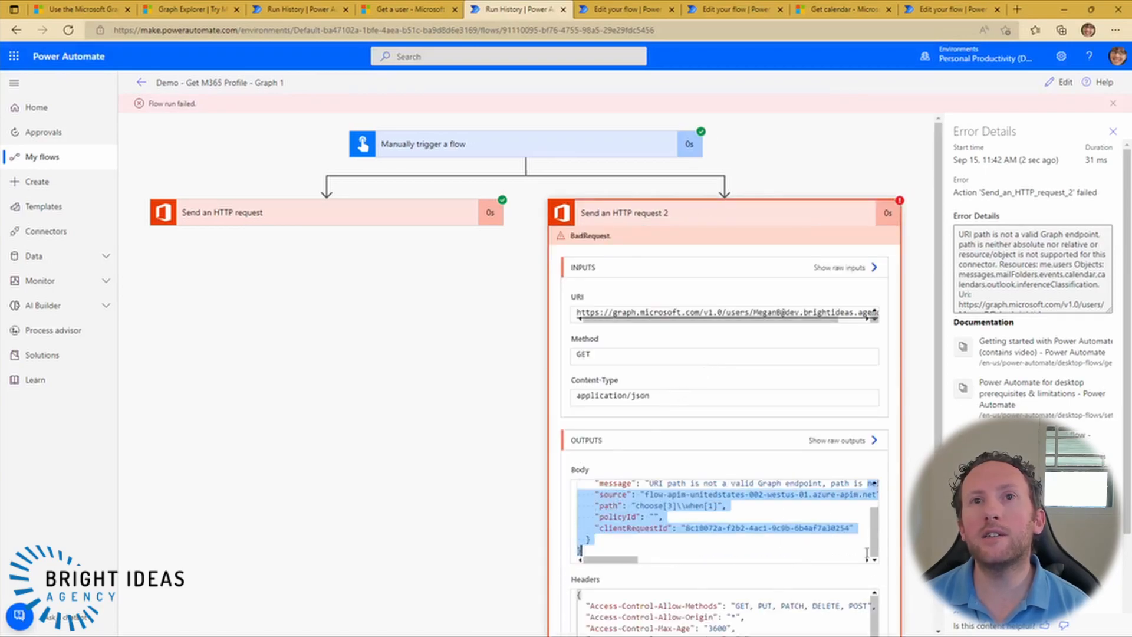
pyautogui.click(307, 219)
pyautogui.scroll(-2, 479, 491)
pyautogui.scroll(2, 479, 490)
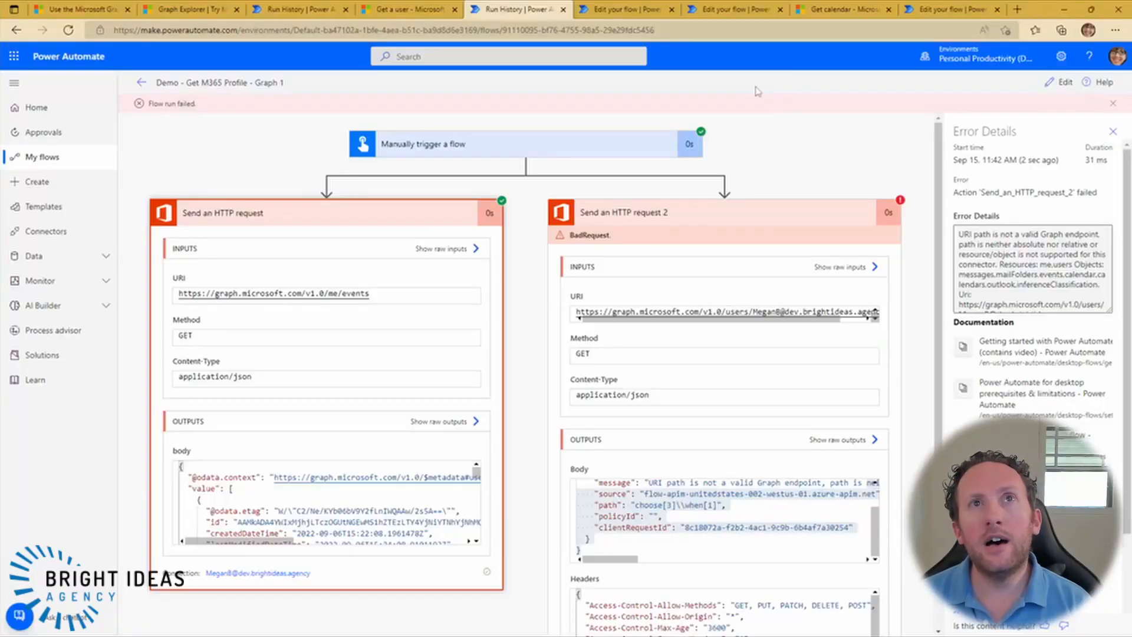
# Test the "Demo - Get M365 Profile - Graph 2" flow manually and expand the results of Send an HTTP request 3 and 4
pyautogui.click(593, 11)
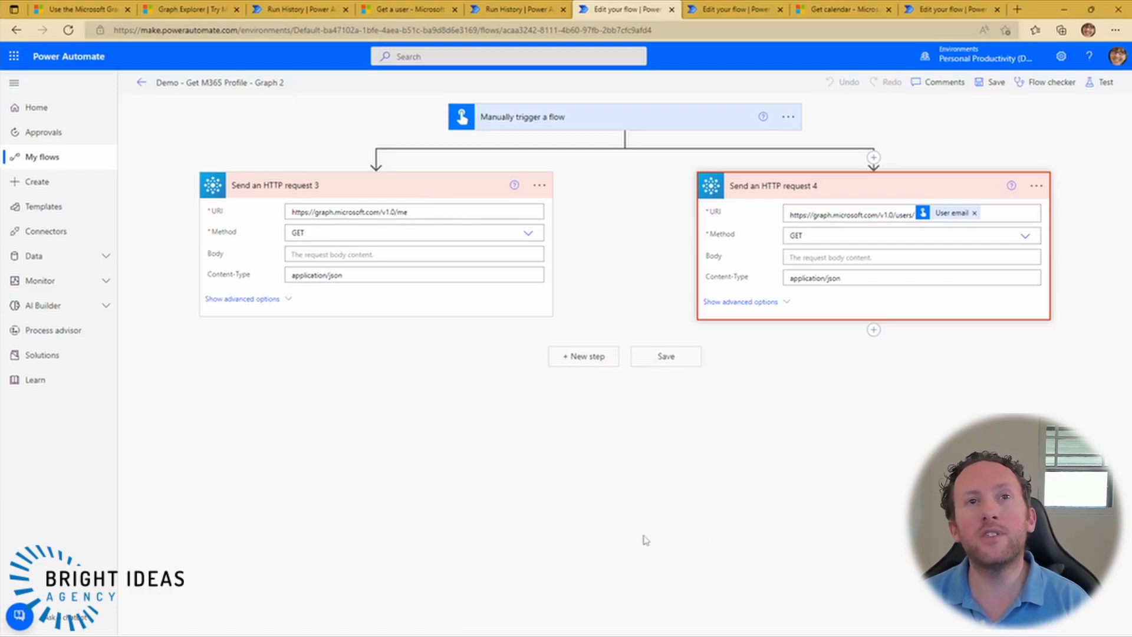
pyautogui.click(1103, 82)
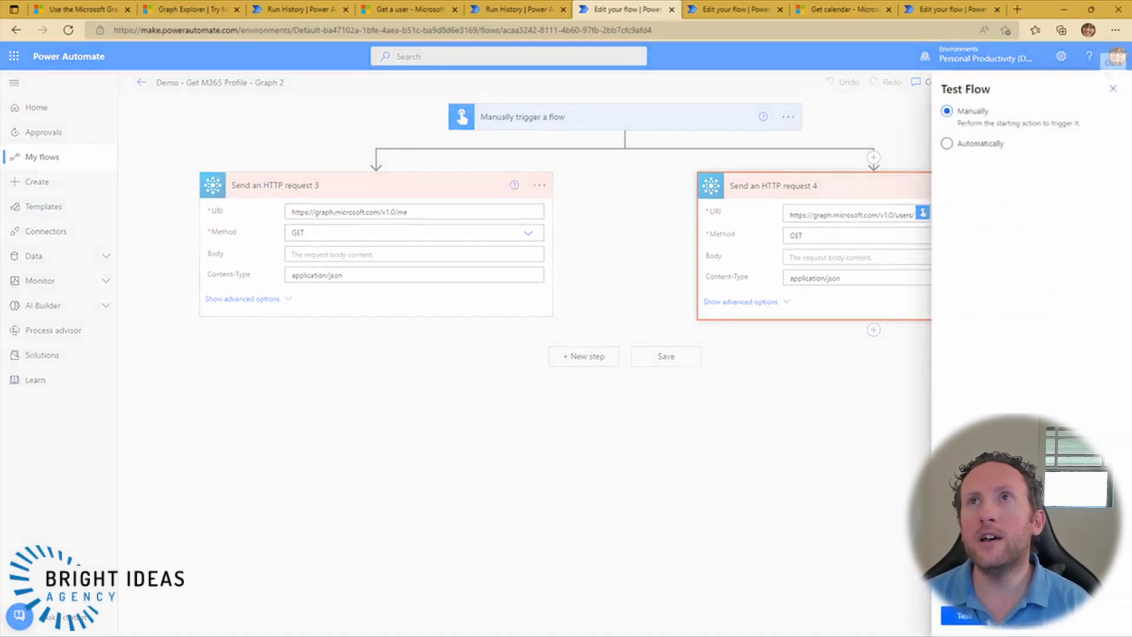
pyautogui.click(987, 621)
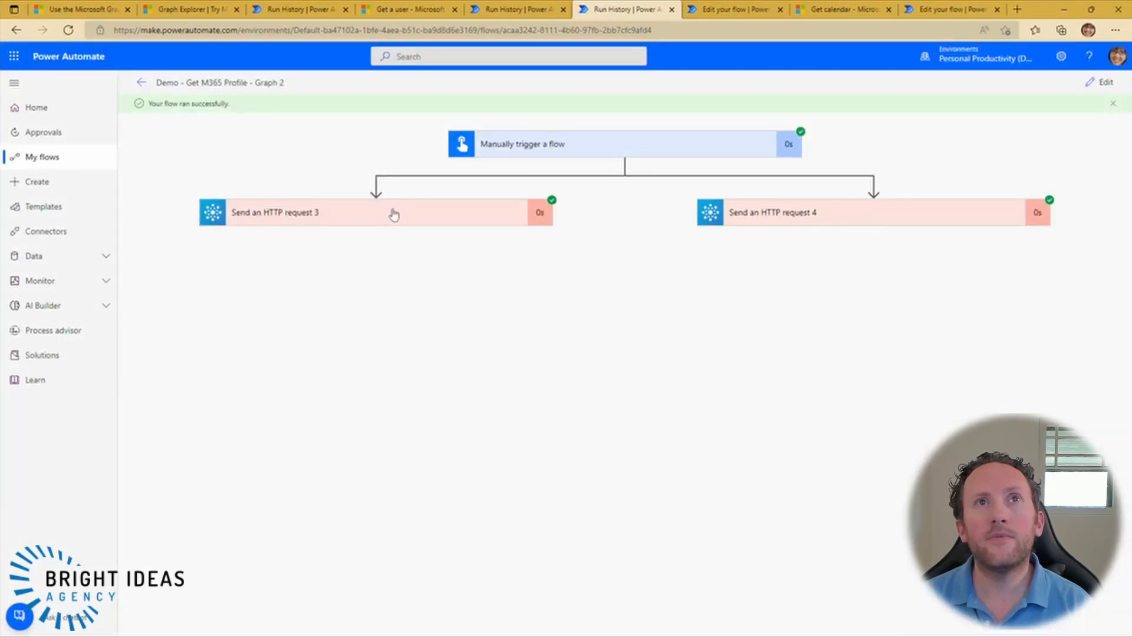
pyautogui.click(392, 212)
pyautogui.click(792, 213)
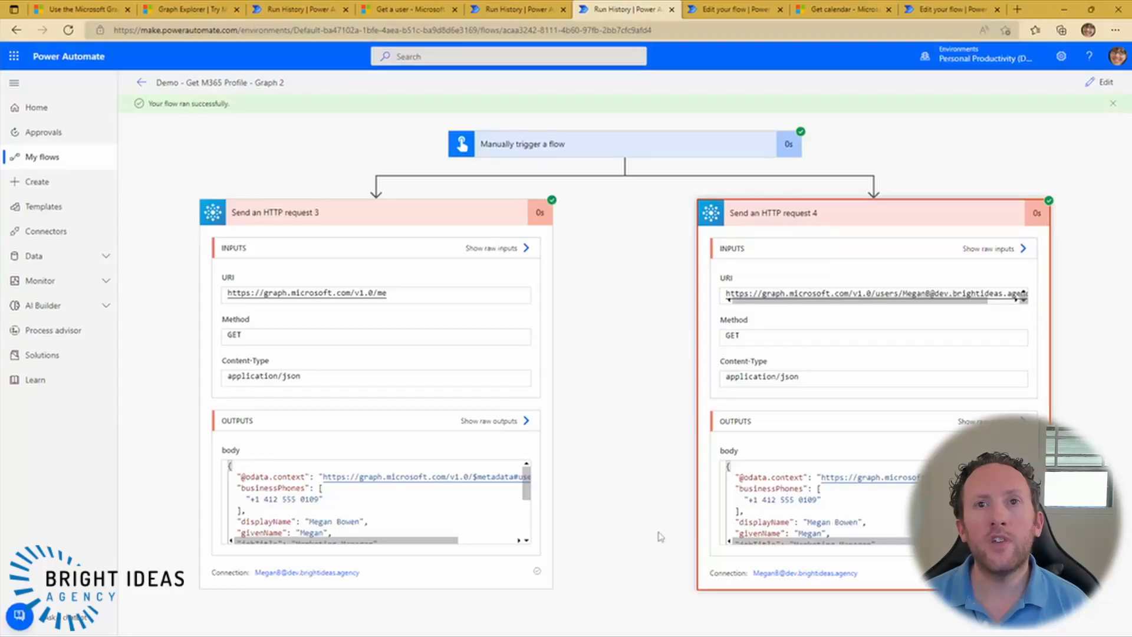
# Switch to the "Demo - How do we move these?" flow and expand its Get events (V4) and List rows present in a table actions
pyautogui.click(733, 12)
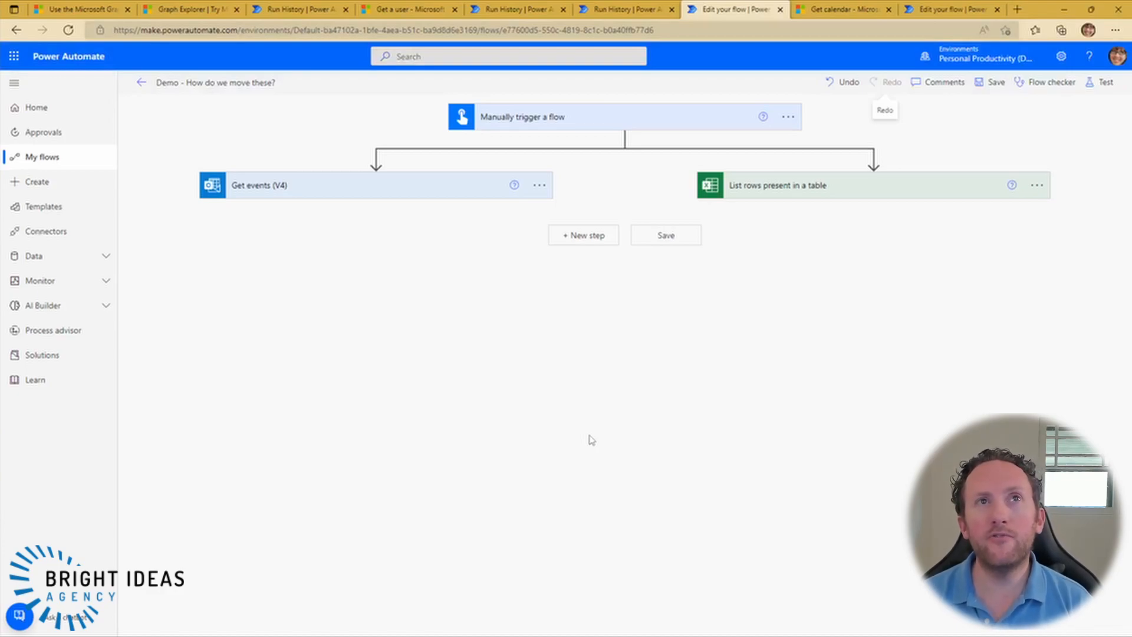
pyautogui.click(317, 195)
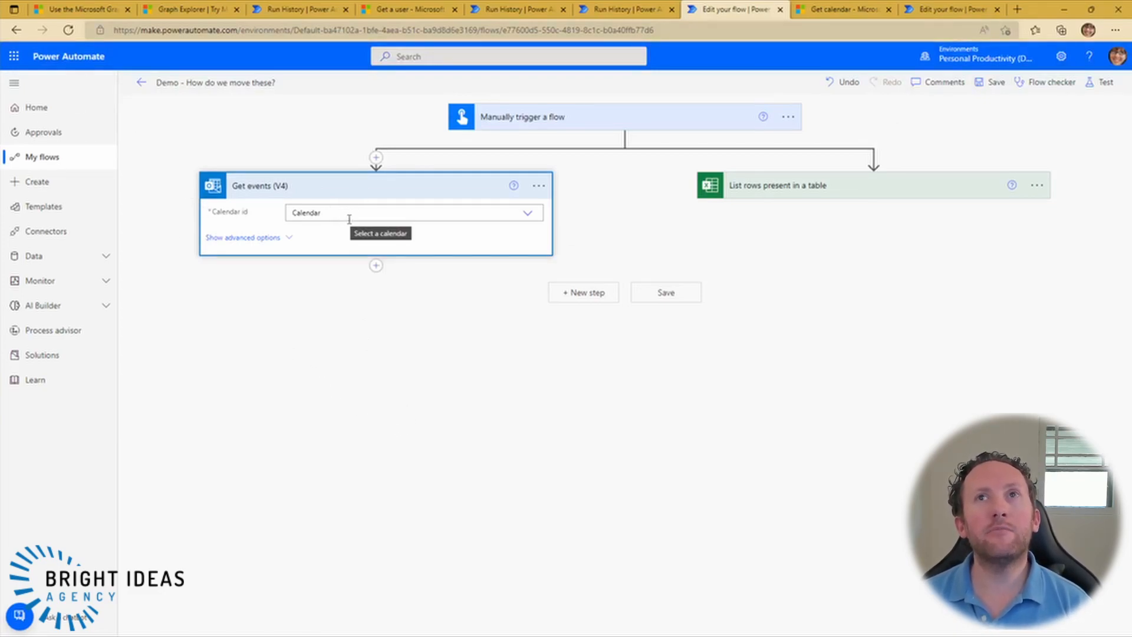
pyautogui.click(756, 197)
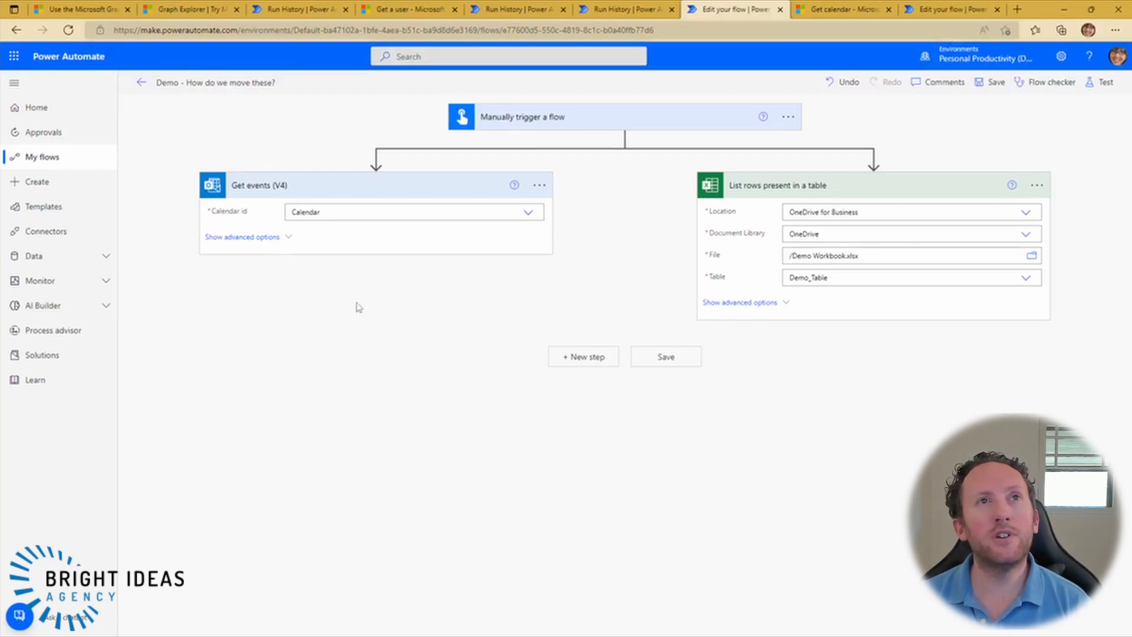
# Review the calendar choices of Get events (V4), keeping Calendar, and the location choices of List rows present in a table
pyautogui.click(527, 214)
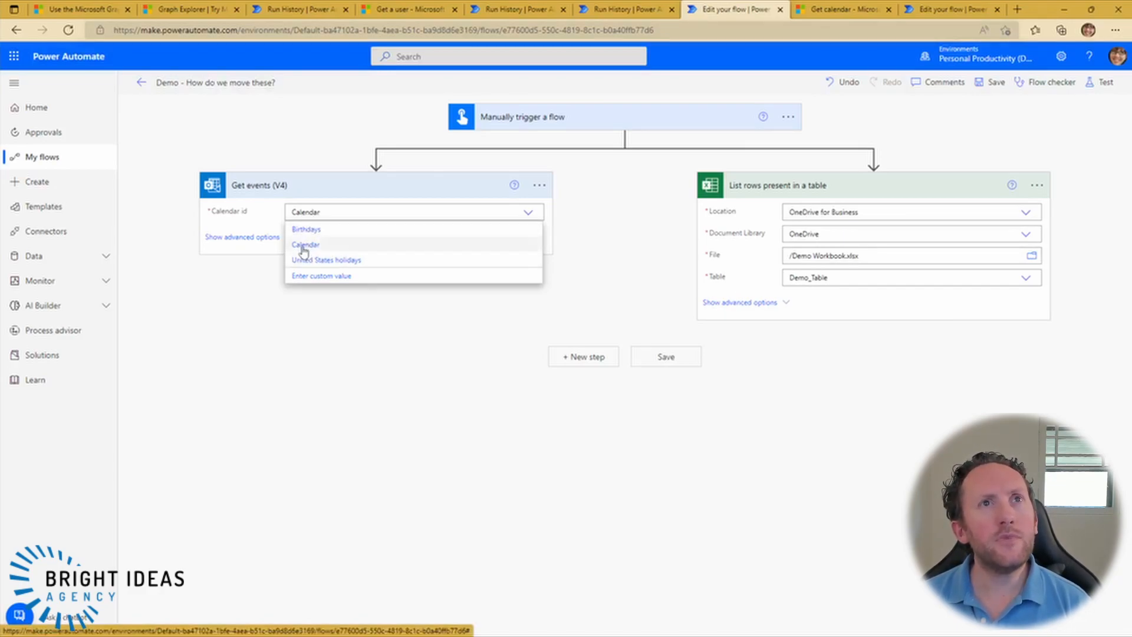
pyautogui.click(260, 293)
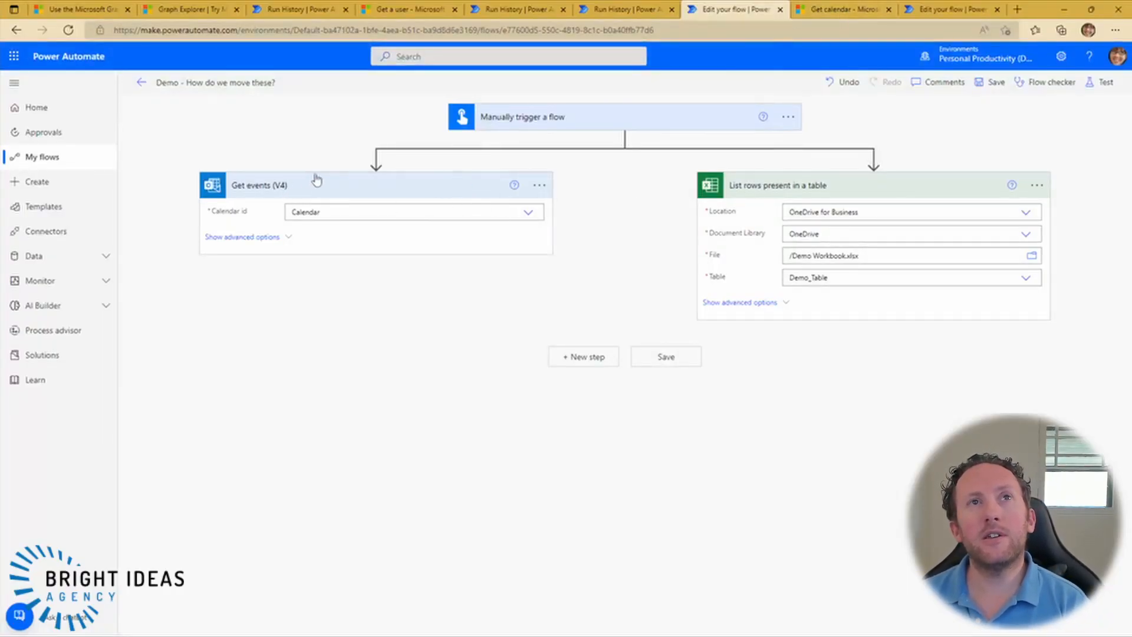
pyautogui.click(529, 212)
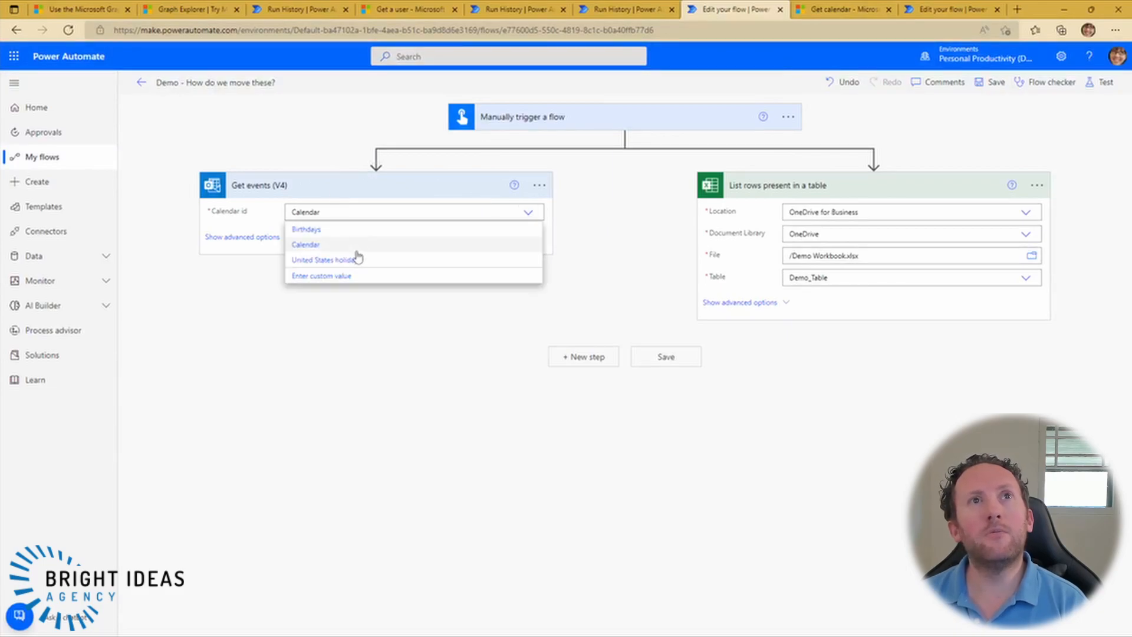
pyautogui.click(322, 246)
pyautogui.click(913, 212)
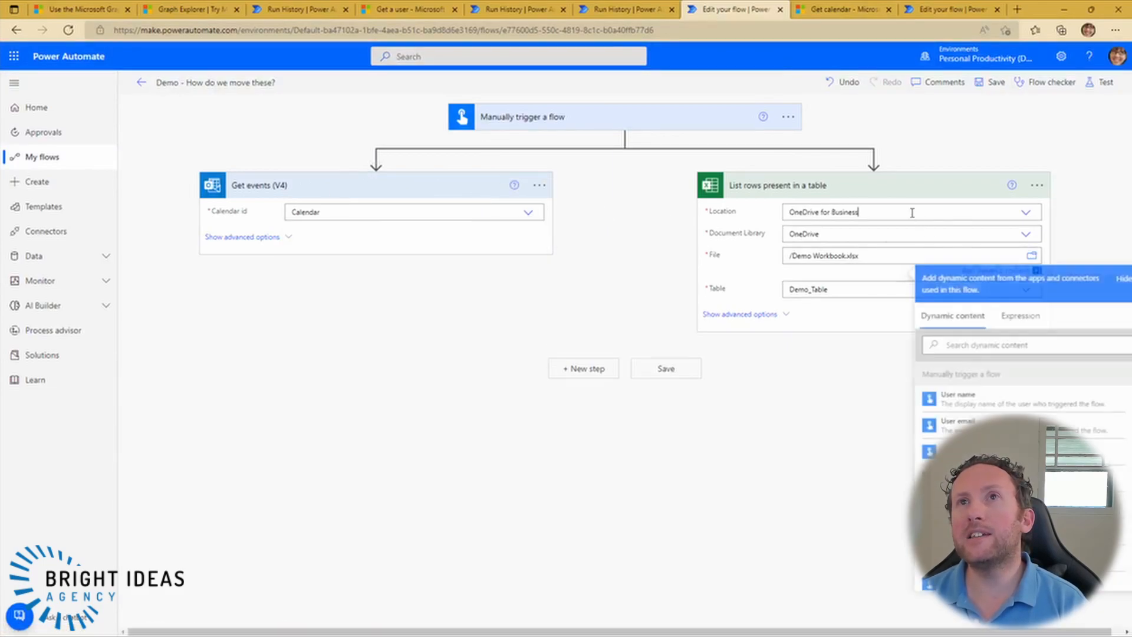
pyautogui.click(1026, 214)
pyautogui.click(993, 235)
pyautogui.click(758, 442)
# Save the "Demo - How do we move these?" flow and test it manually
pyautogui.click(1101, 83)
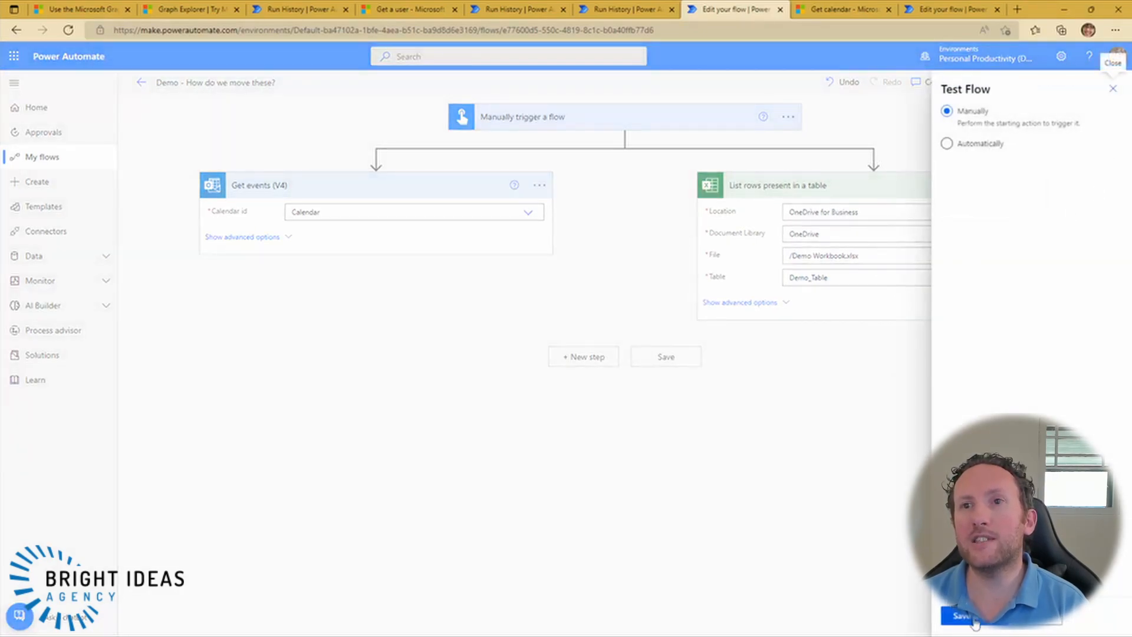
pyautogui.click(974, 621)
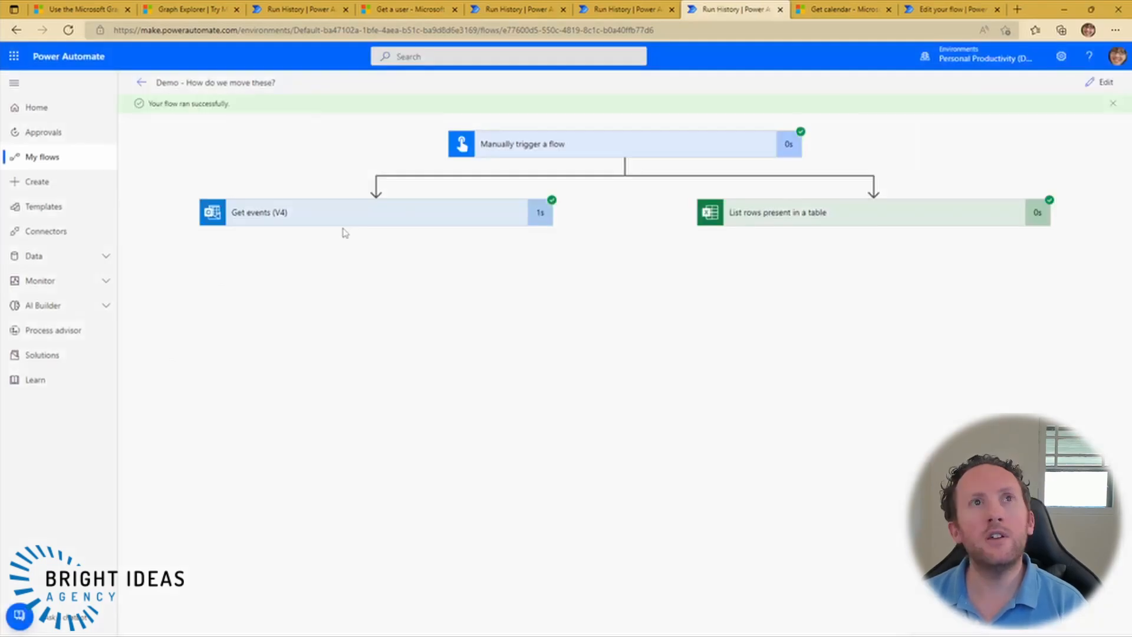
# Inspect the raw inputs of Get events (V4) in the flow run to see how the calendar is referenced
pyautogui.click(328, 221)
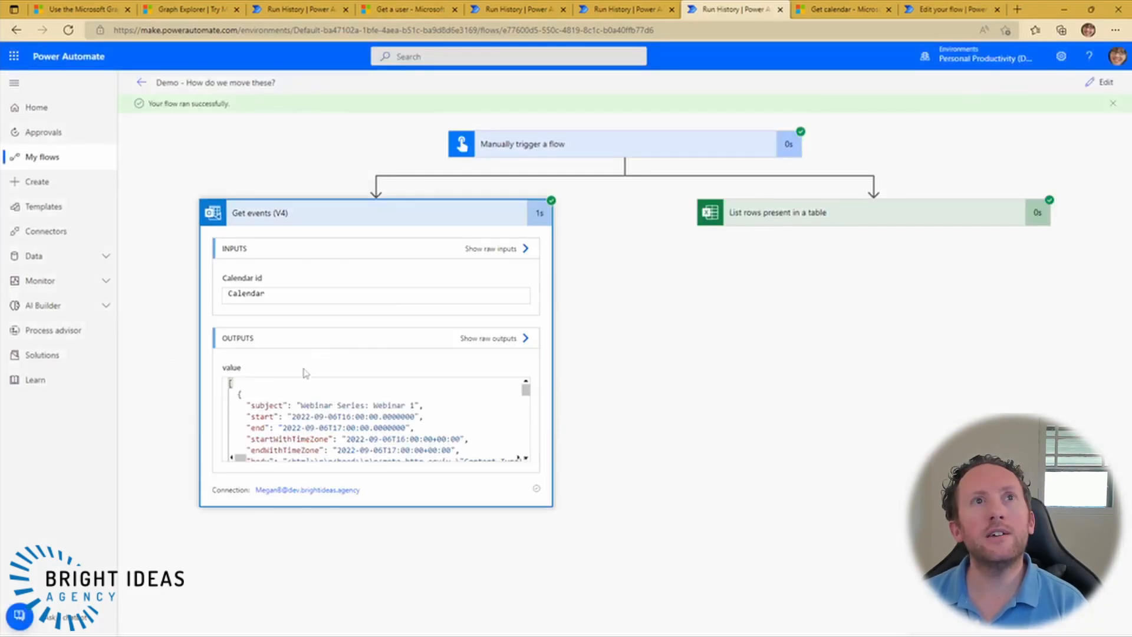
pyautogui.click(488, 249)
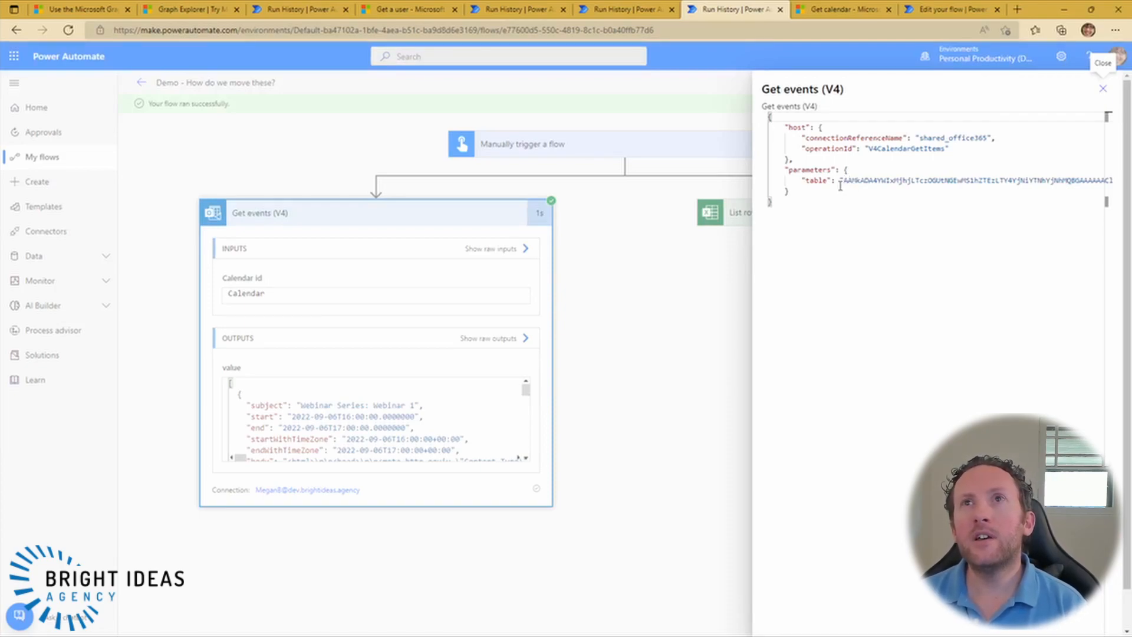
pyautogui.click(1102, 89)
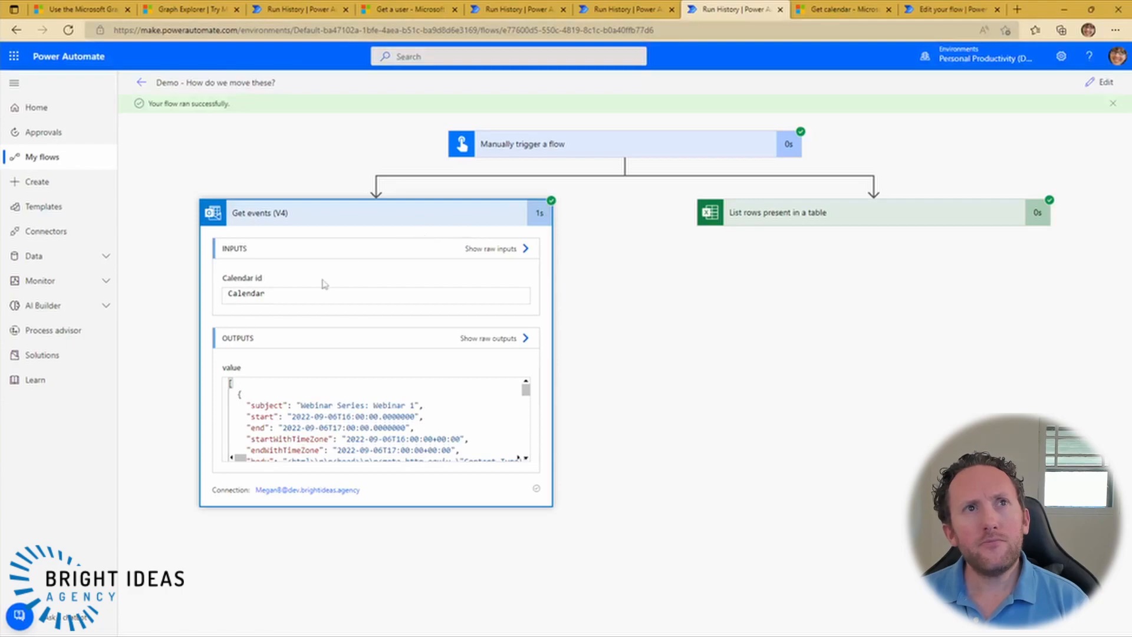
# Inspect the source, drive, file and table references in the raw inputs of List rows present in a table, and collapse both actions
pyautogui.click(781, 227)
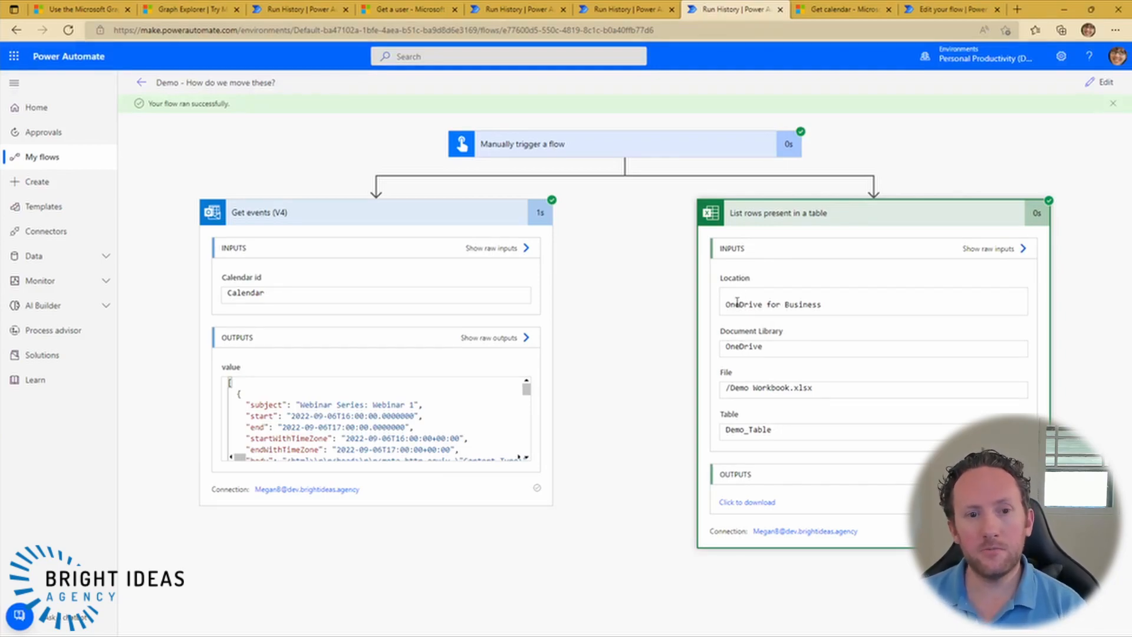
pyautogui.click(989, 250)
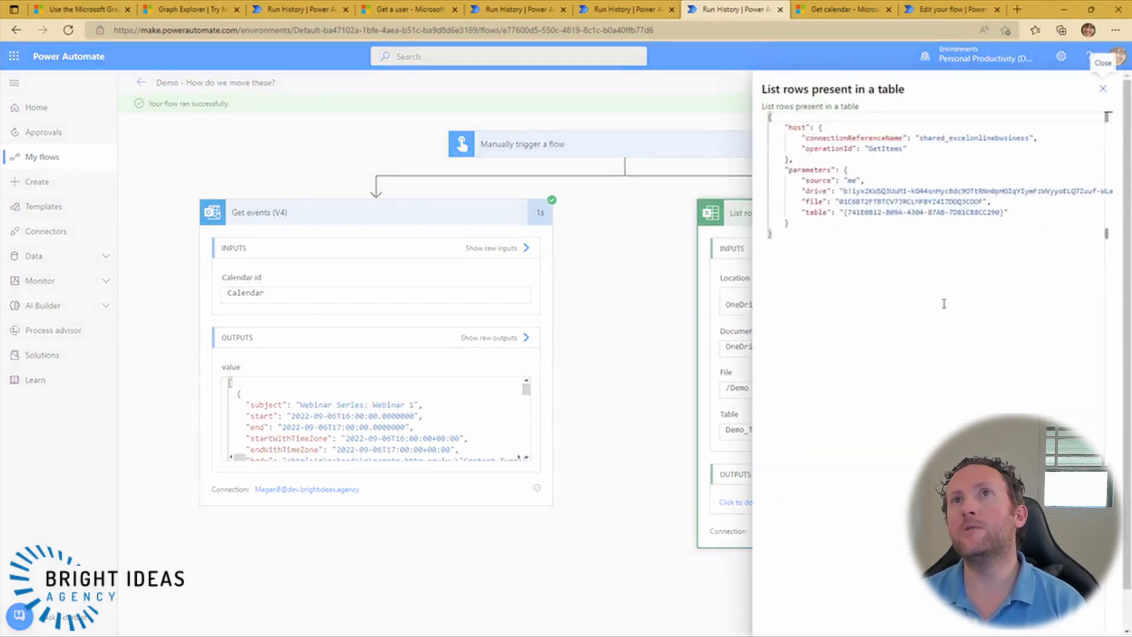
pyautogui.moveTo(840, 195); pyautogui.dragTo(1088, 191)
pyautogui.click(1072, 211)
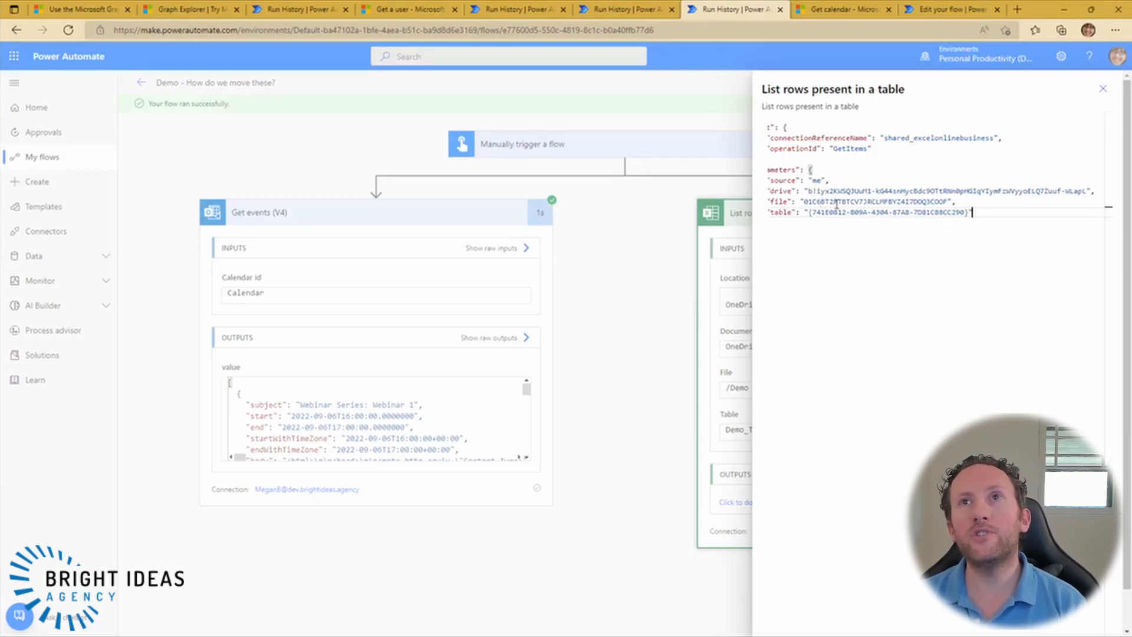
pyautogui.click(1103, 89)
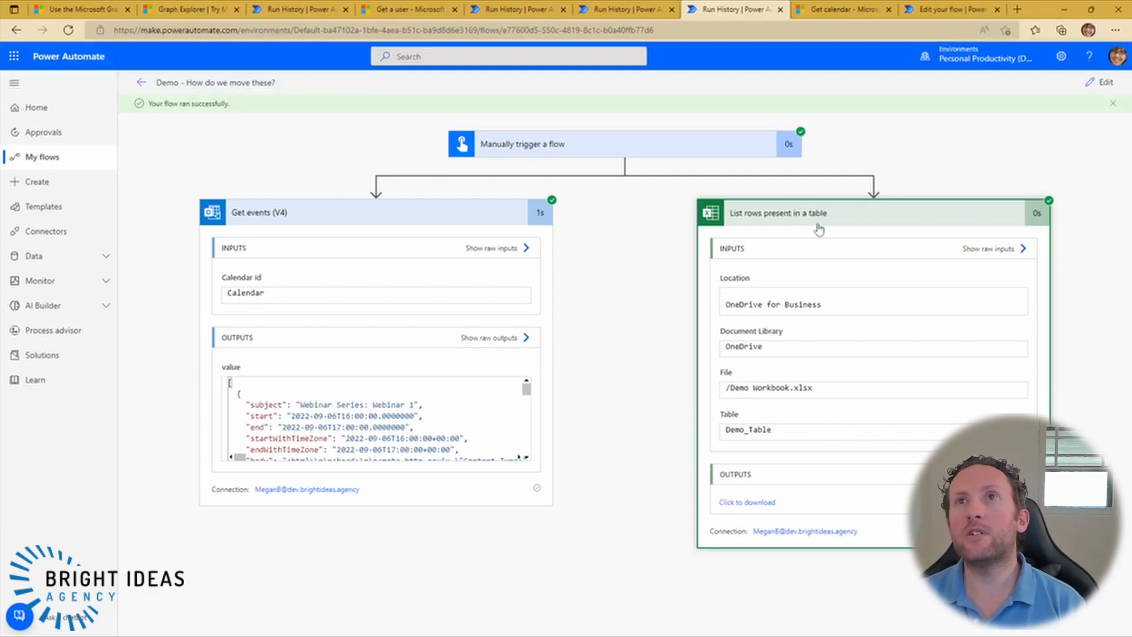
pyautogui.click(759, 216)
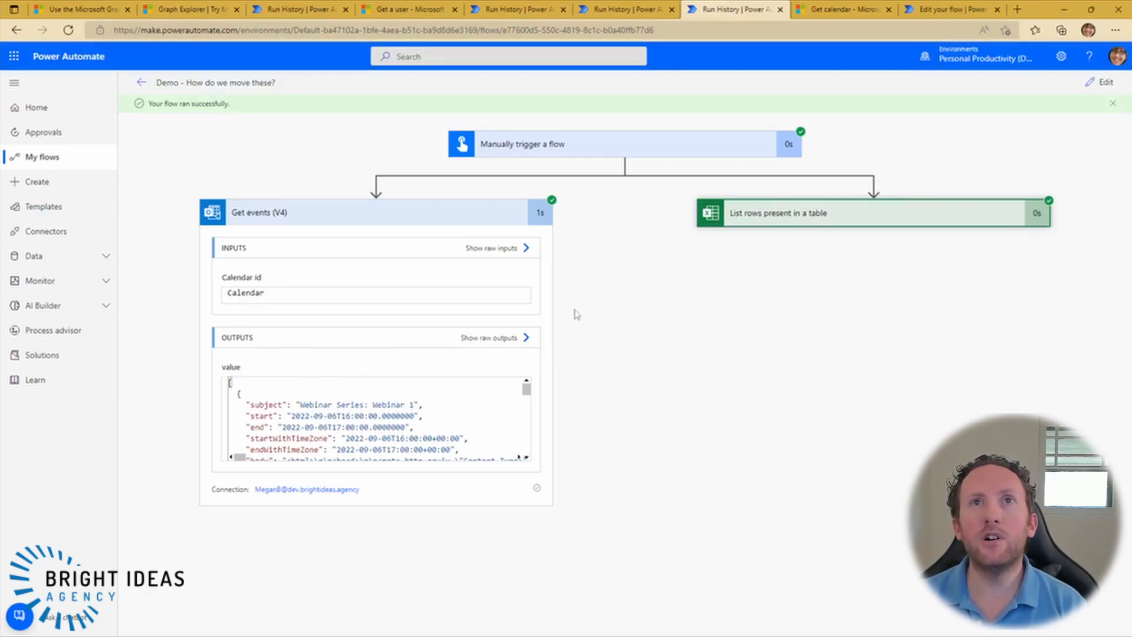
pyautogui.click(428, 213)
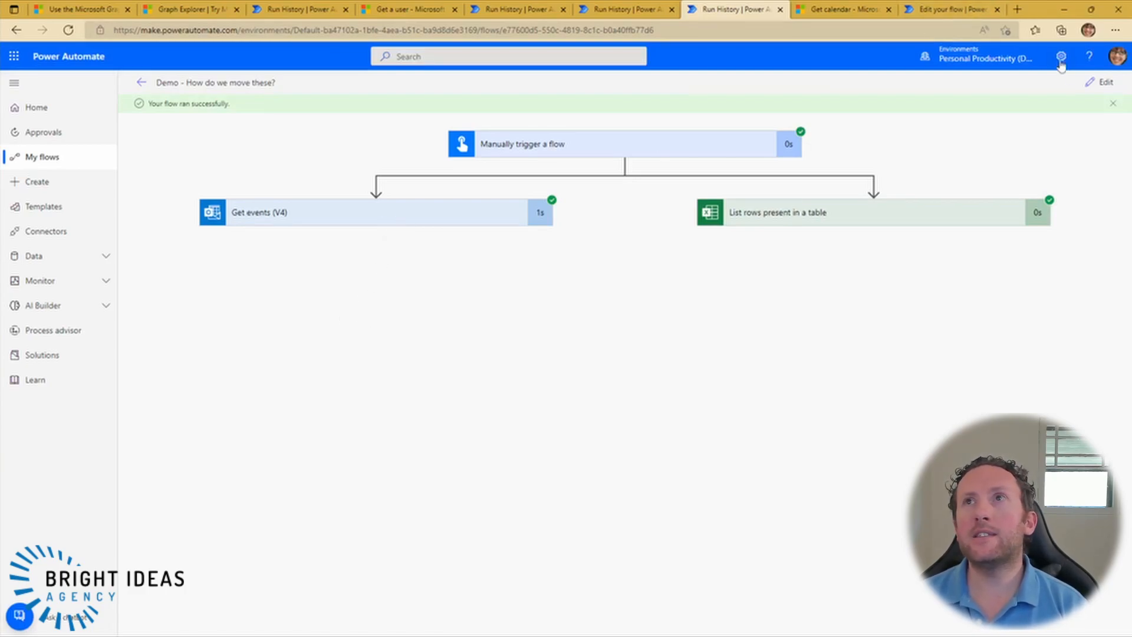
# Edit the flow and add the Office 365 Outlook action Get calendars (V2) below Get events (V4)
pyautogui.click(1100, 82)
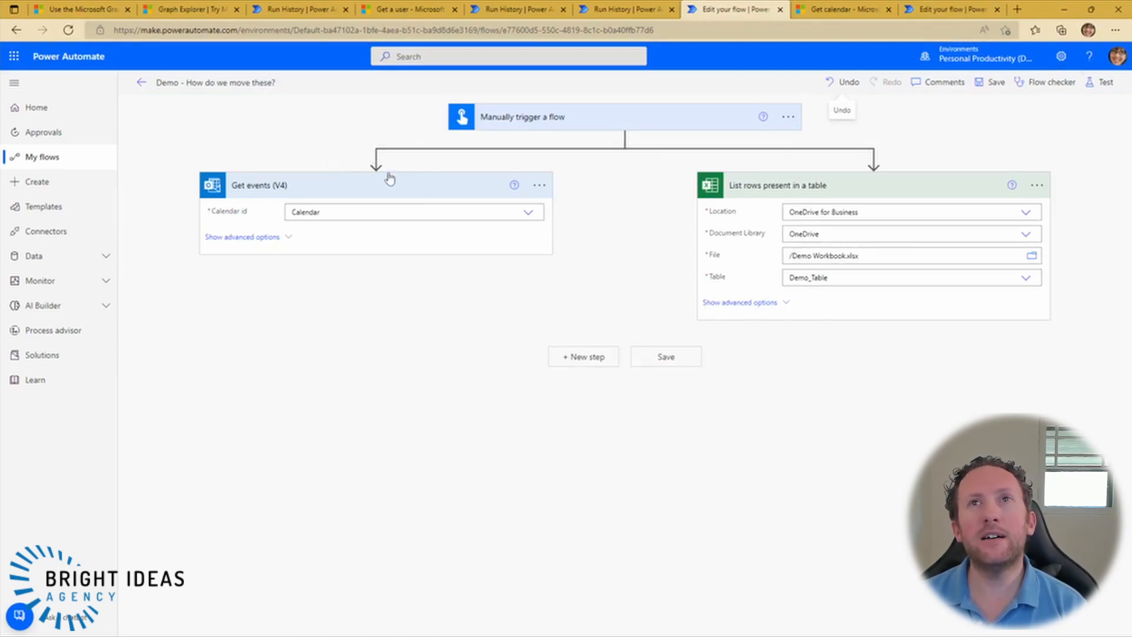
pyautogui.moveTo(374, 163)
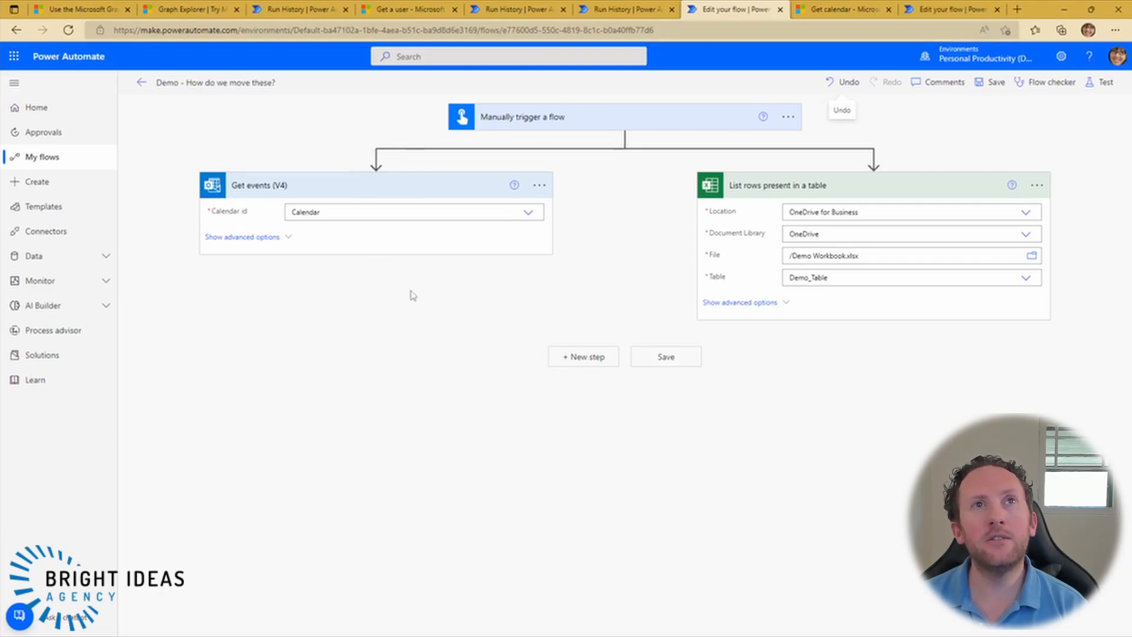
pyautogui.moveTo(375, 265)
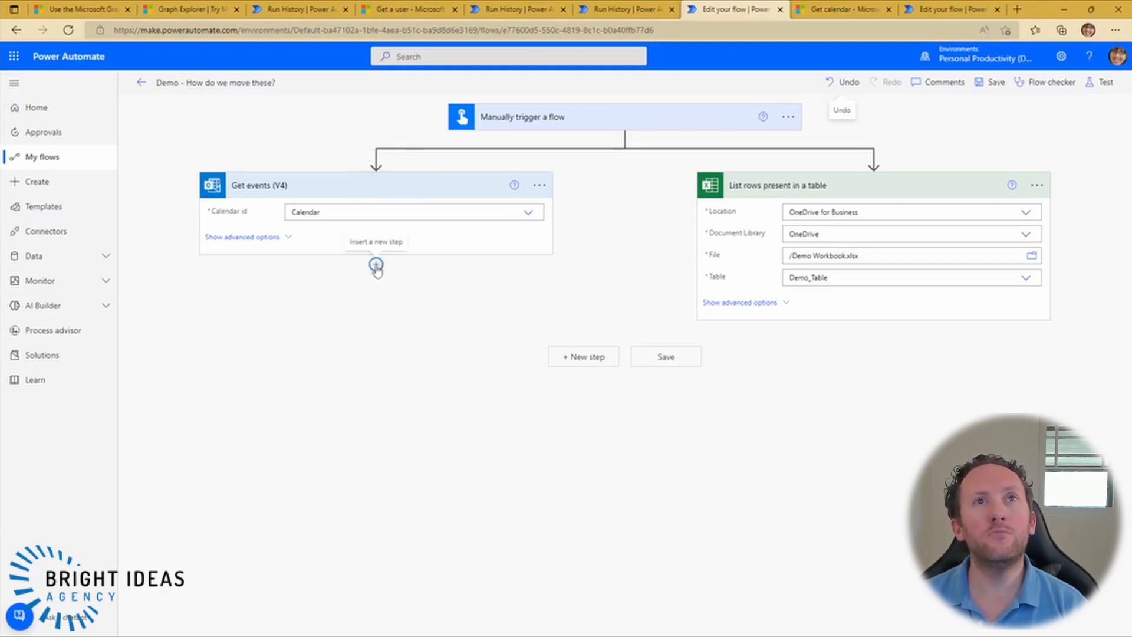
pyautogui.click(376, 265)
pyautogui.click(363, 282)
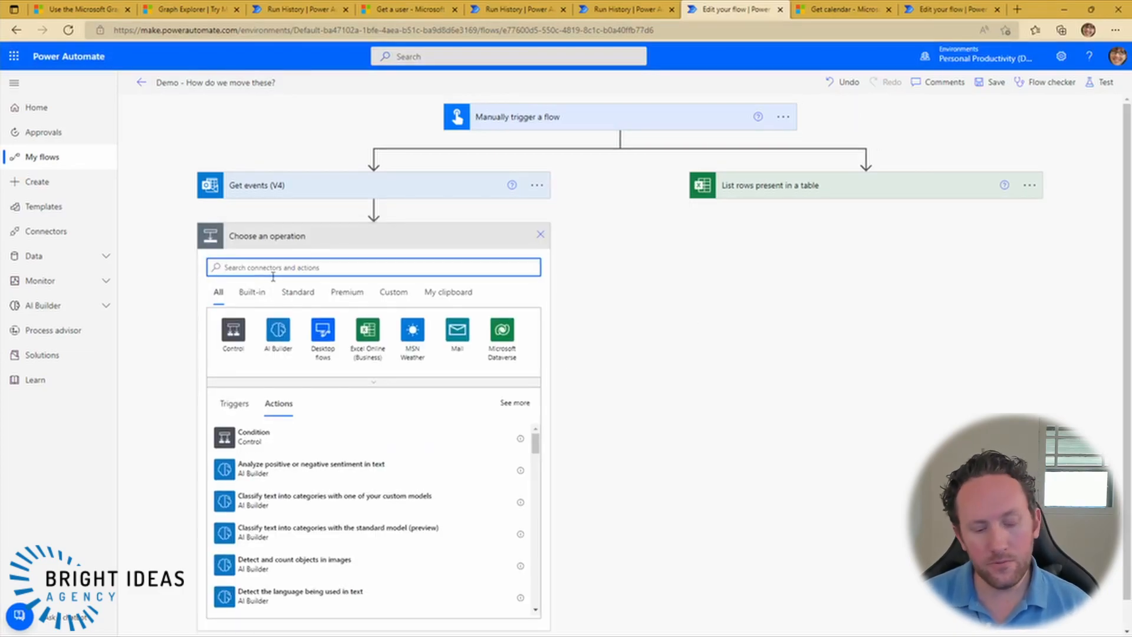
pyautogui.write('outlook')
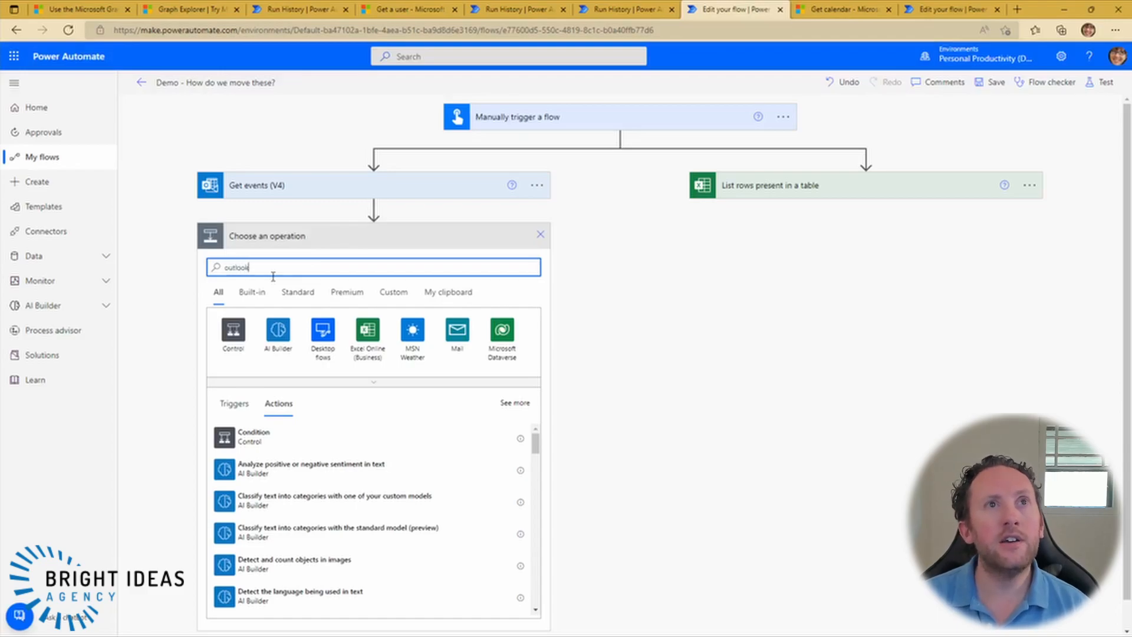
pyautogui.click(235, 332)
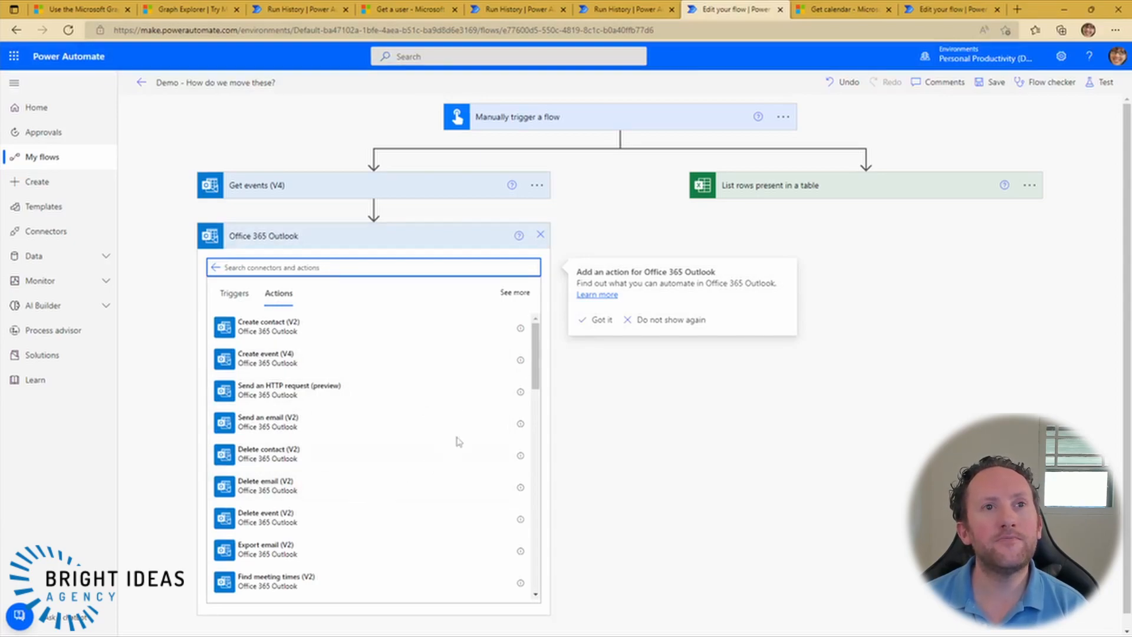
pyautogui.moveTo(534, 377); pyautogui.dragTo(521, 447)
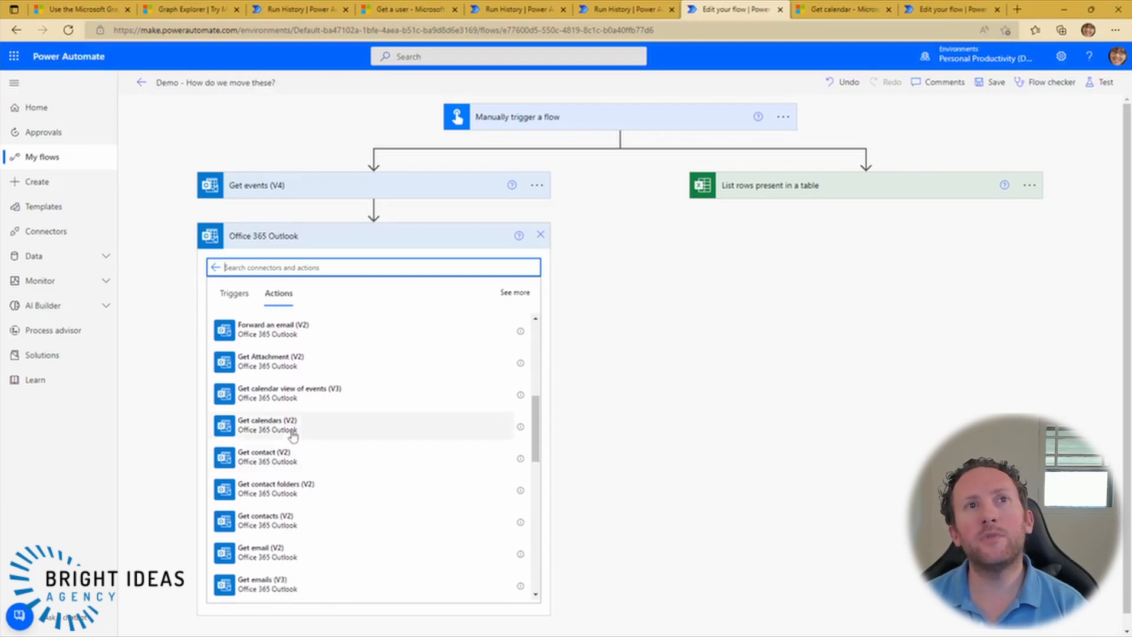
pyautogui.moveTo(534, 430); pyautogui.dragTo(535, 441)
pyautogui.click(289, 389)
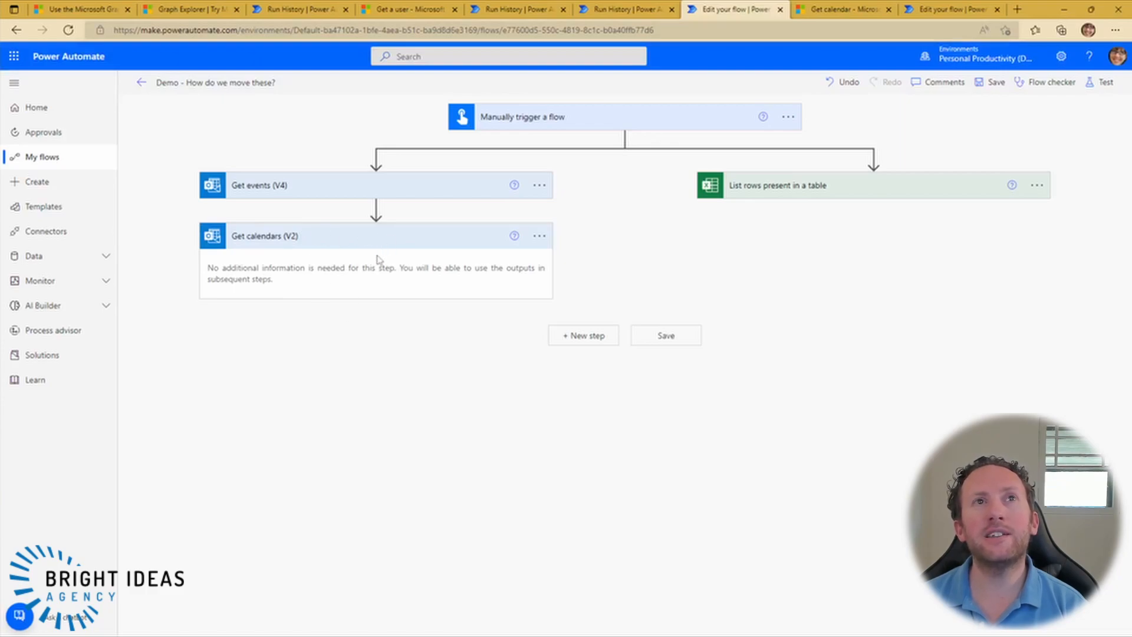
# Save and test the flow manually, and expand the Get calendars (V2) result
pyautogui.click(1099, 83)
pyautogui.click(963, 615)
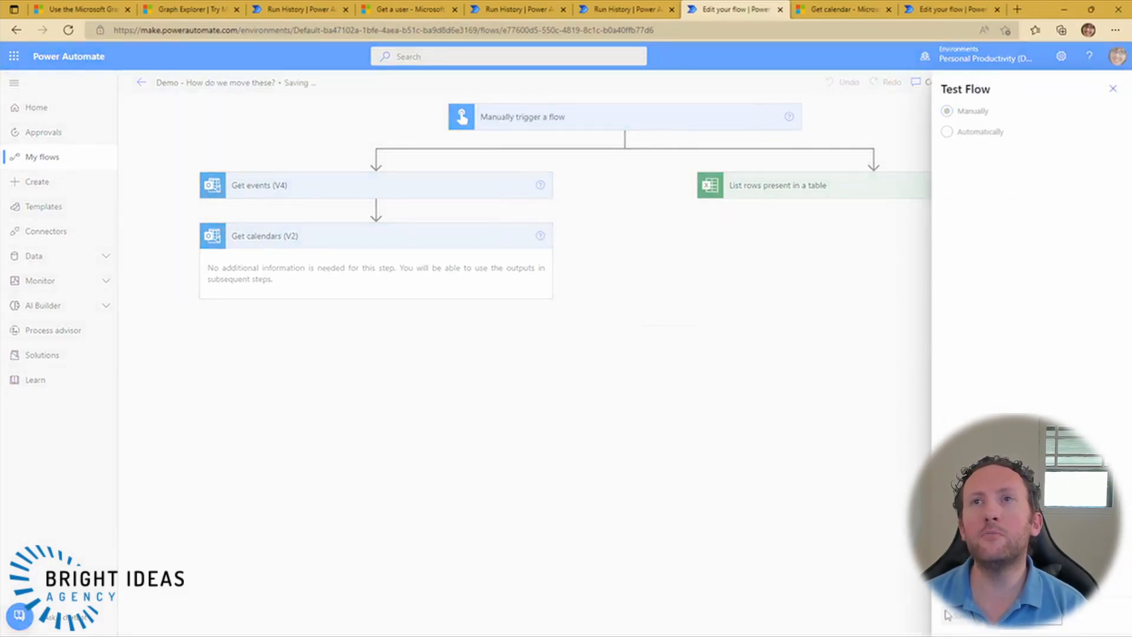
pyautogui.click(353, 265)
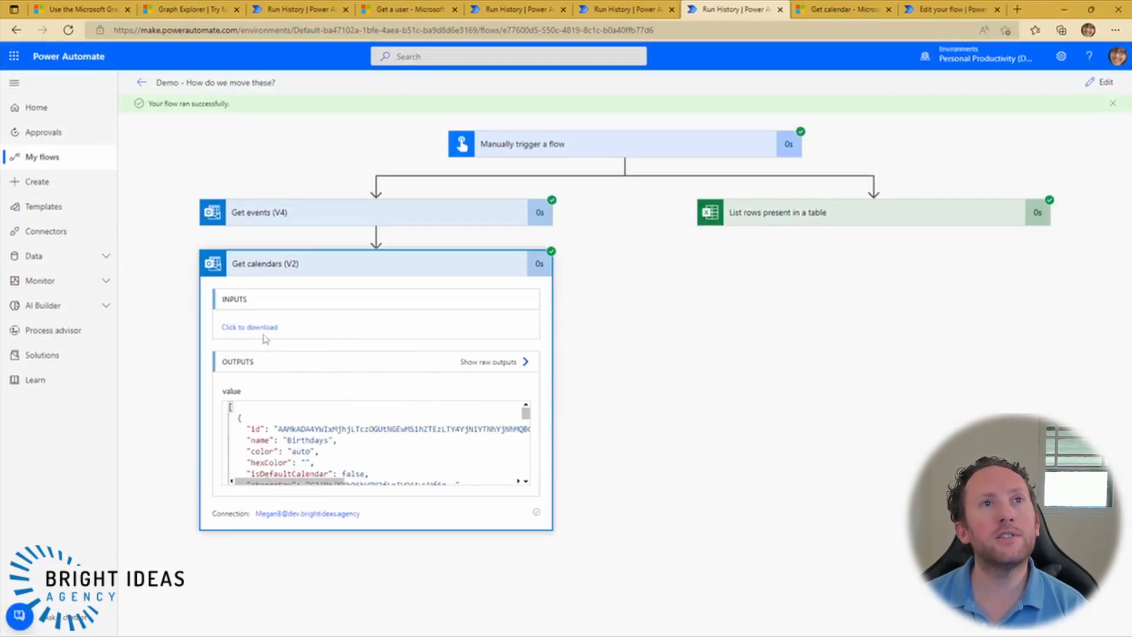
# Examine the raw outputs of Get calendars (V2) for each calendar's id, name and isDefaultCalendar property
pyautogui.click(504, 361)
pyautogui.moveTo(1104, 304); pyautogui.dragTo(1101, 376)
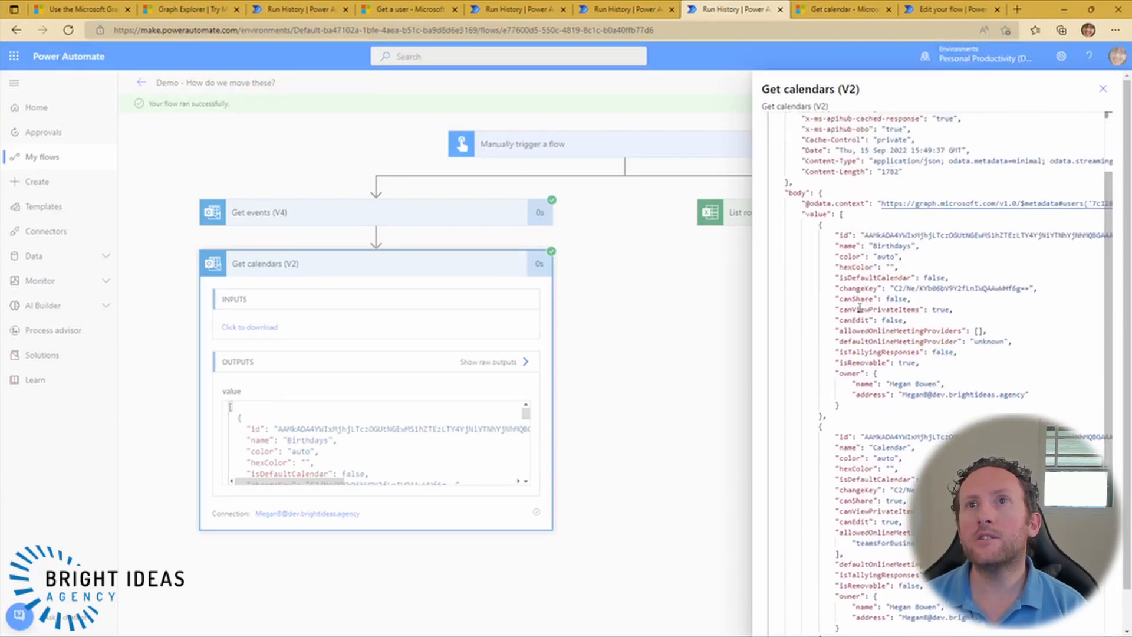
pyautogui.moveTo(838, 277); pyautogui.dragTo(911, 279)
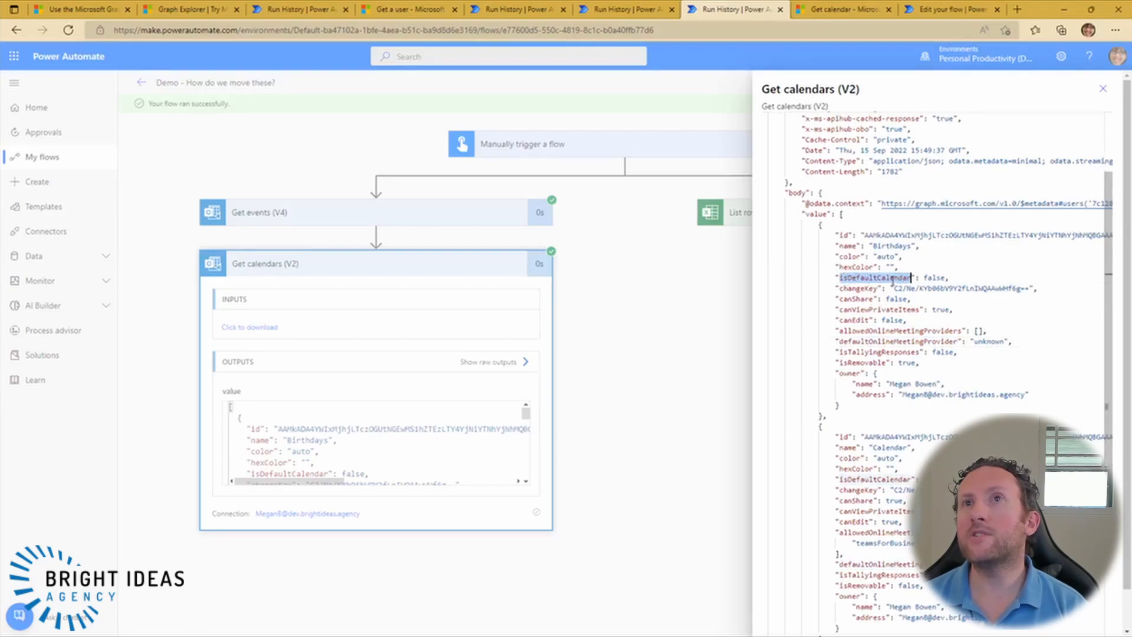
pyautogui.scroll(-2, 944, 354)
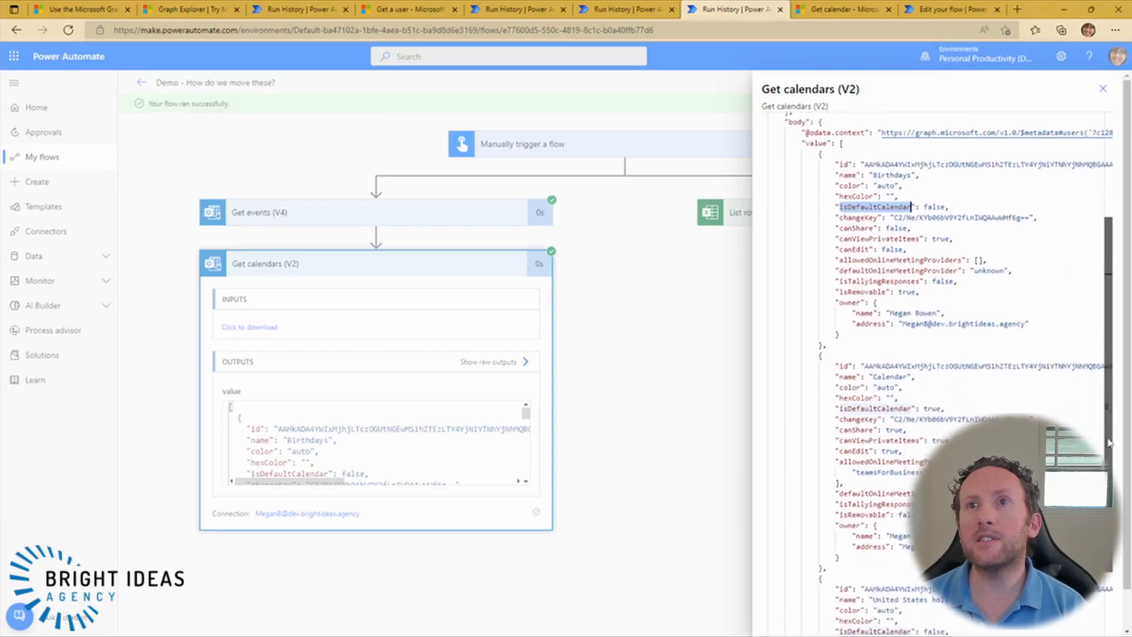
pyautogui.scroll(-4, 885, 453)
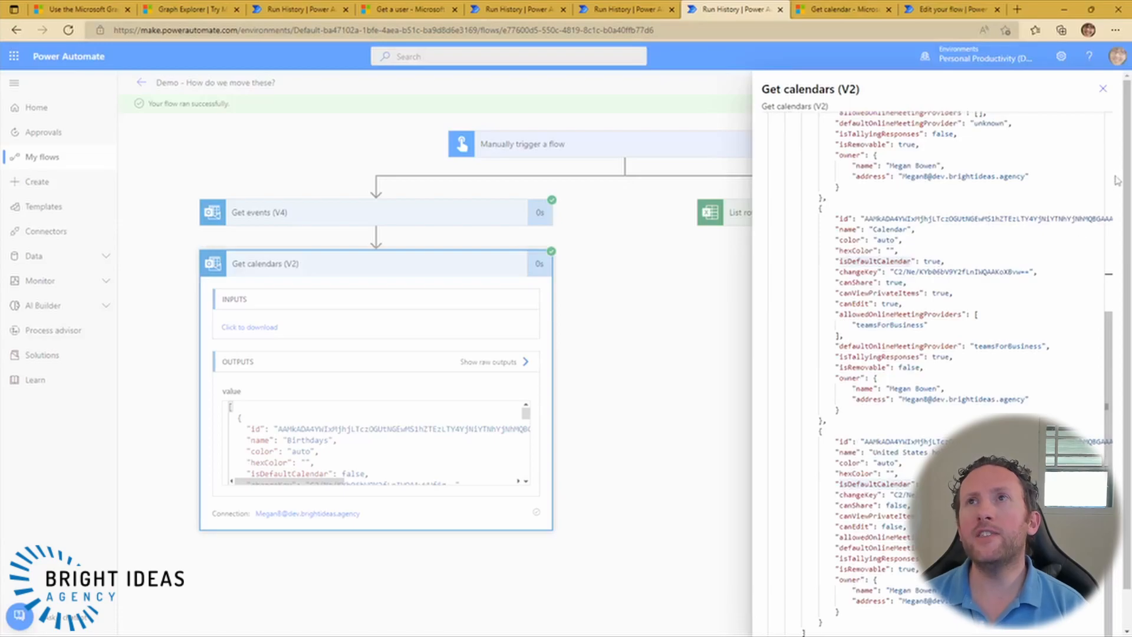
pyautogui.click(1103, 88)
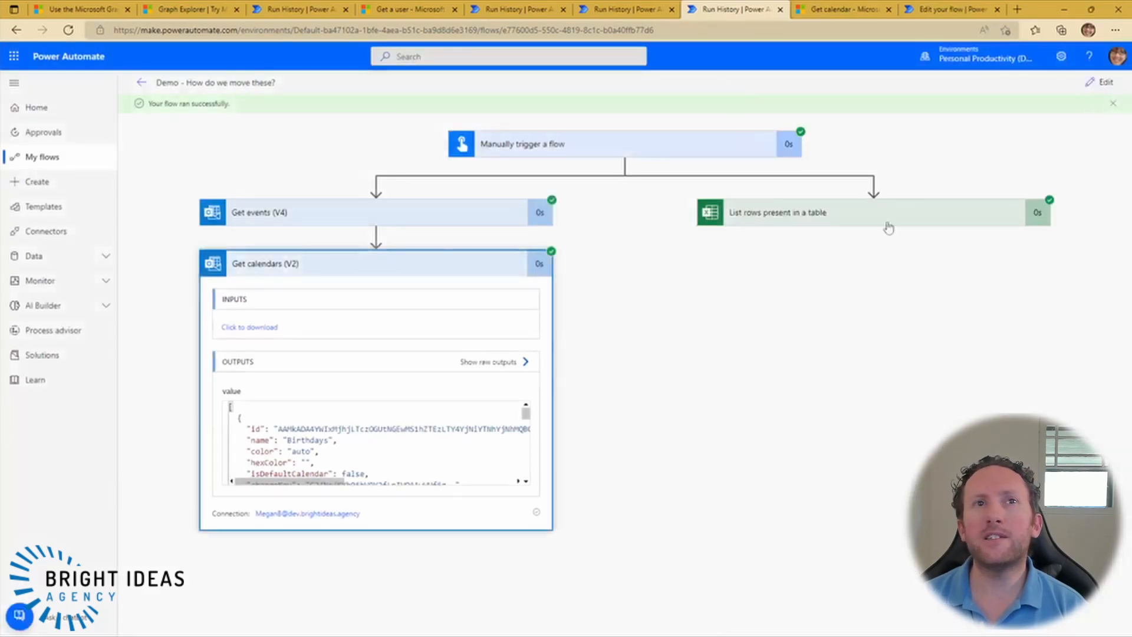
pyautogui.click(323, 267)
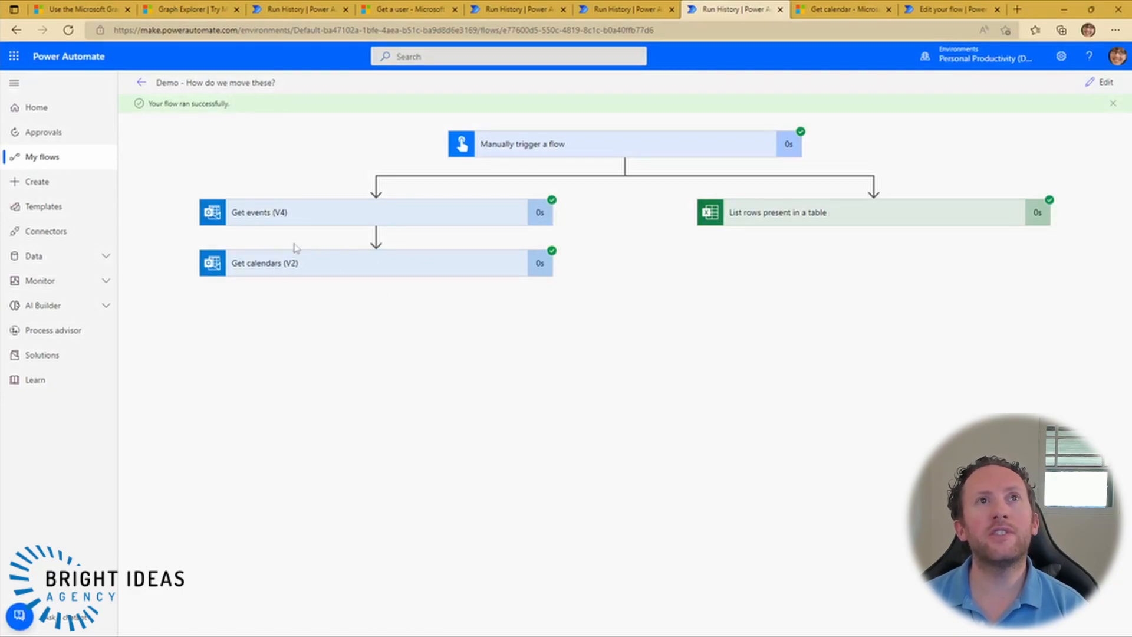
# Review the Calendar id input in the Get events (V4) run result again
pyautogui.click(292, 214)
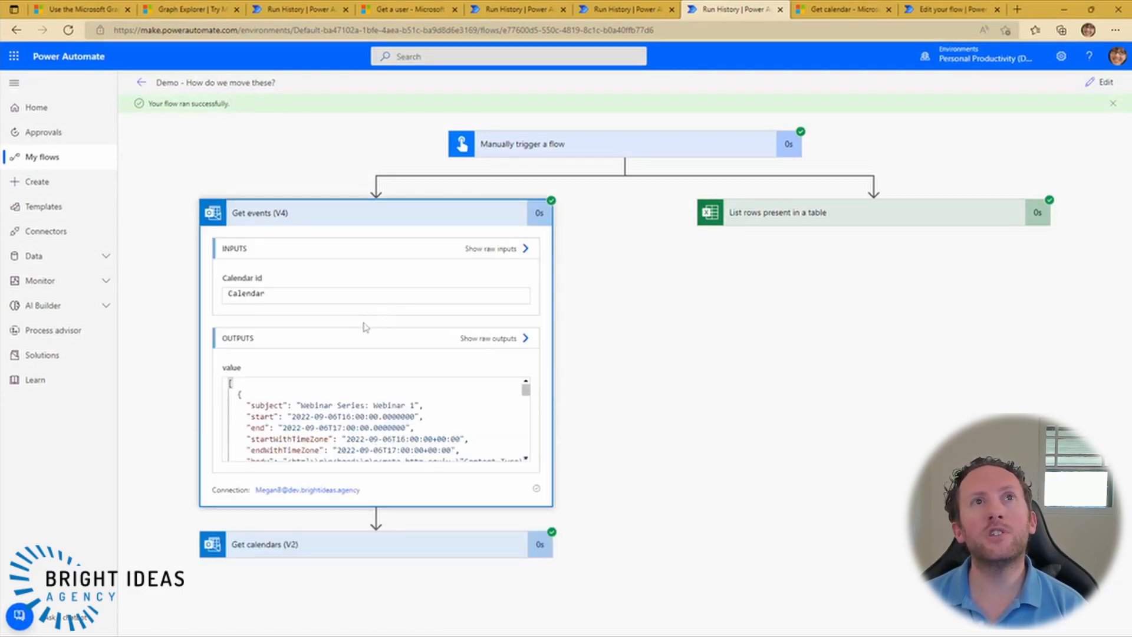
pyautogui.click(298, 219)
pyautogui.click(286, 213)
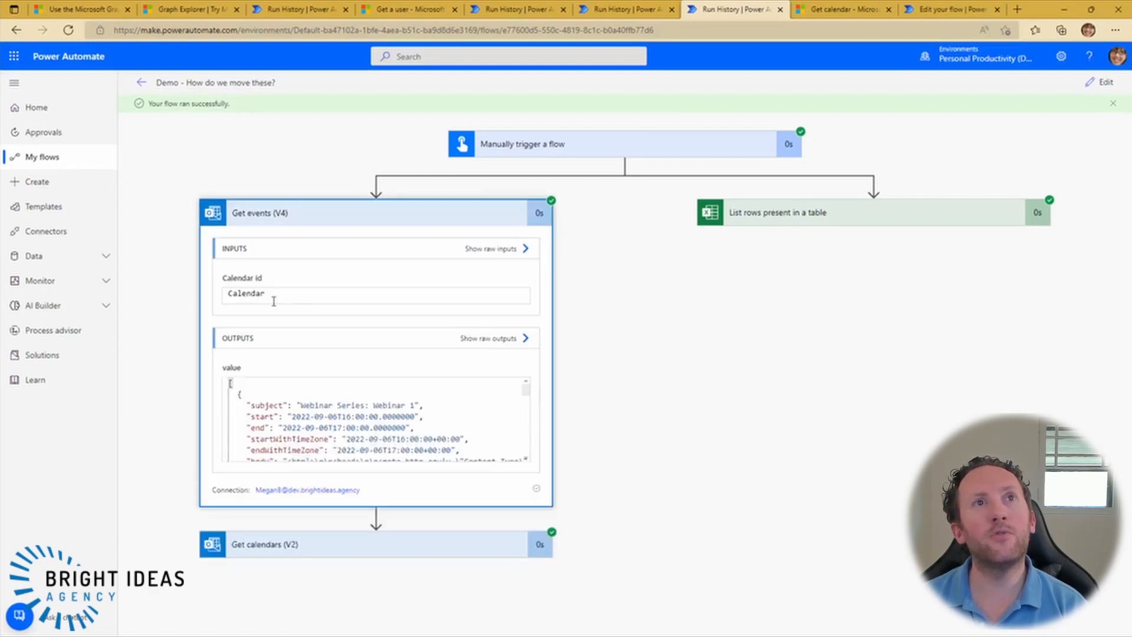
pyautogui.click(298, 220)
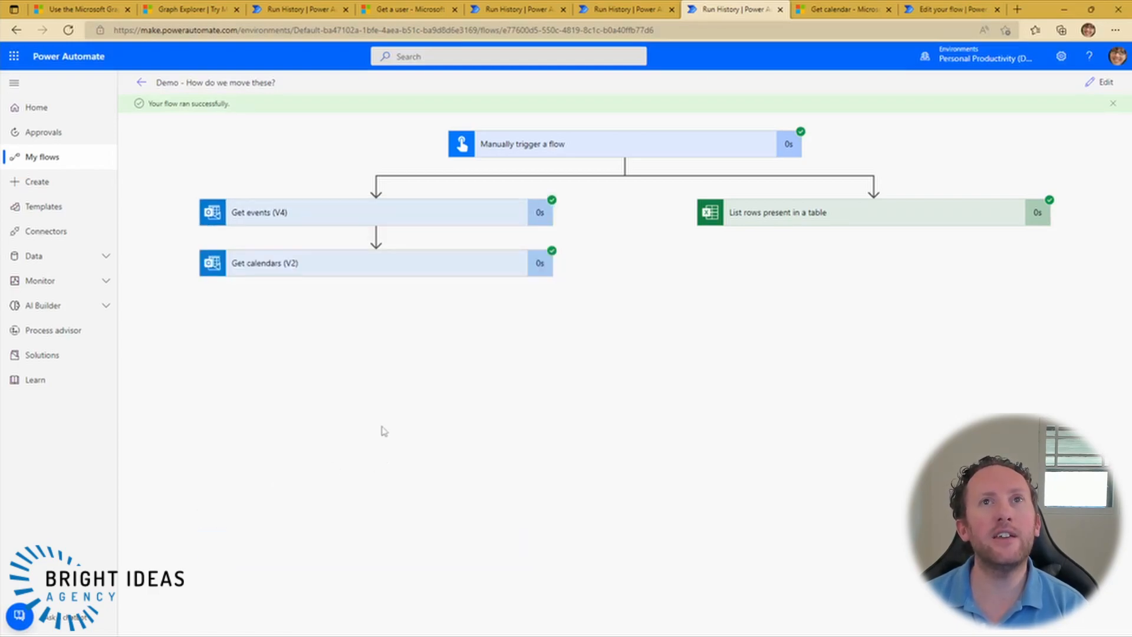
# Edit the flow and add the Office 365 Groups action Send an HTTP request below Get calendars (V2)
pyautogui.click(1103, 82)
pyautogui.click(375, 308)
pyautogui.click(363, 328)
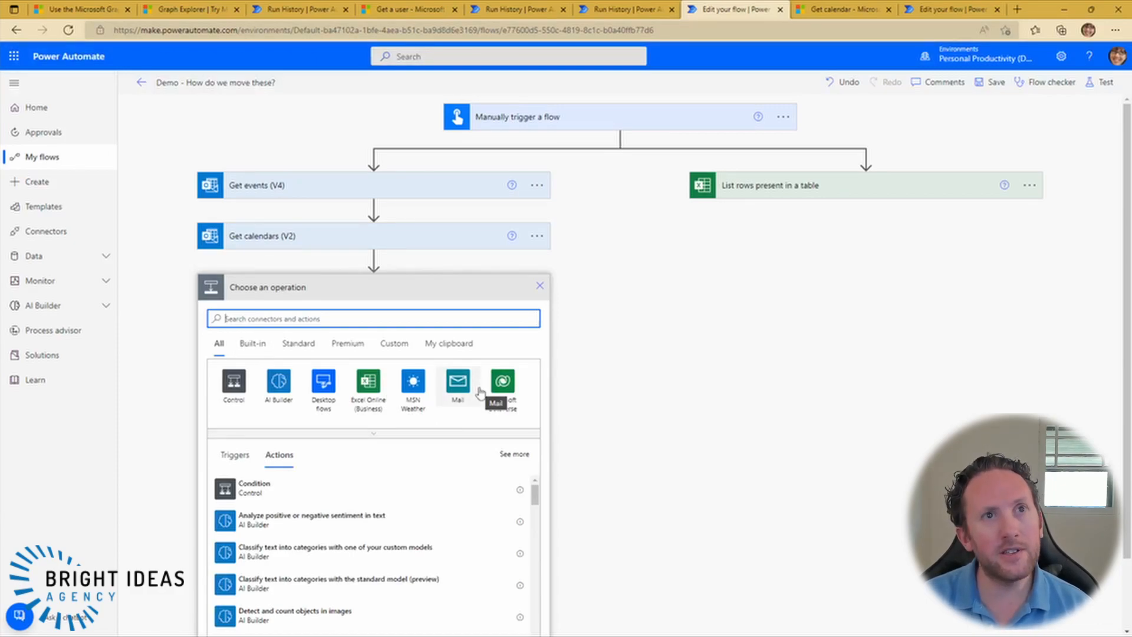
pyautogui.write('http')
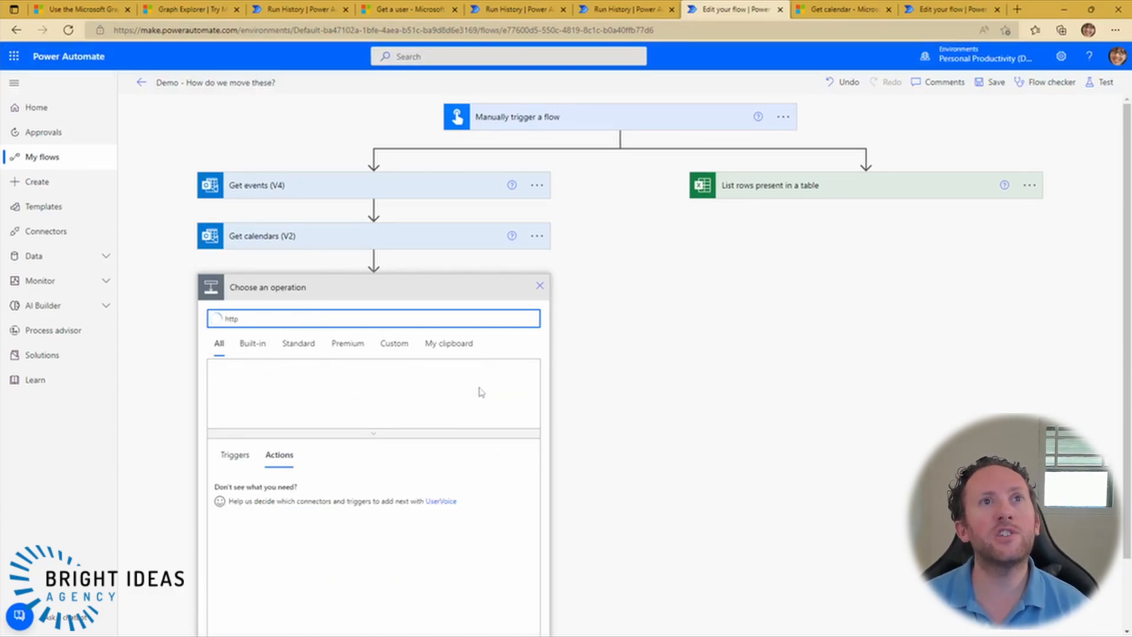
pyautogui.scroll(-3, 427, 526)
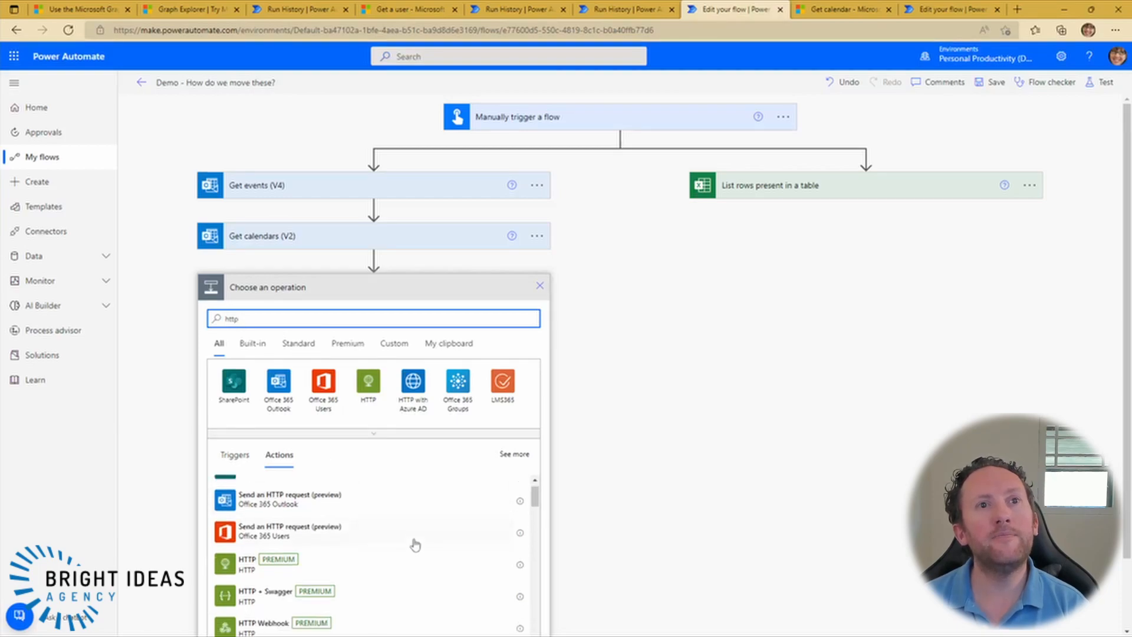
pyautogui.scroll(-1, 368, 533)
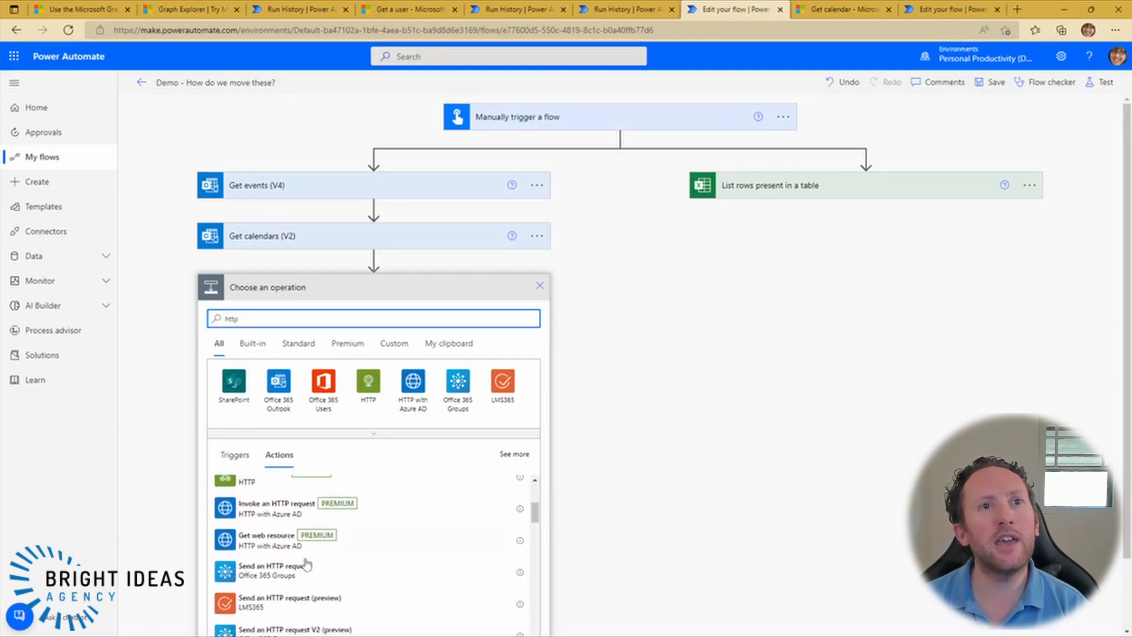
pyautogui.click(285, 581)
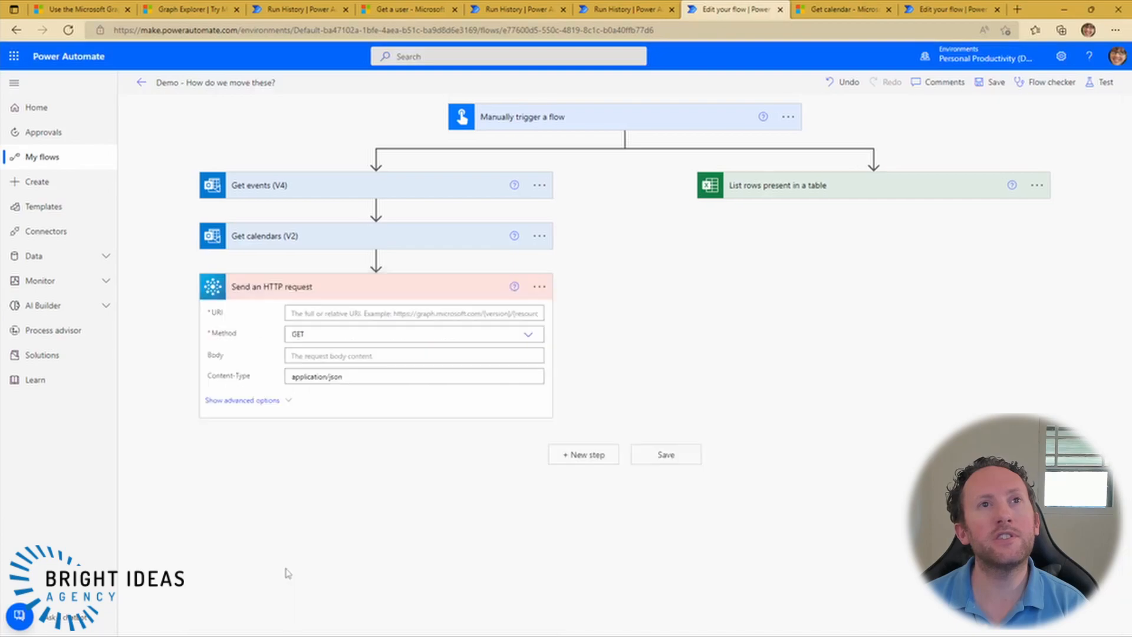
pyautogui.click(315, 317)
pyautogui.write('htt')
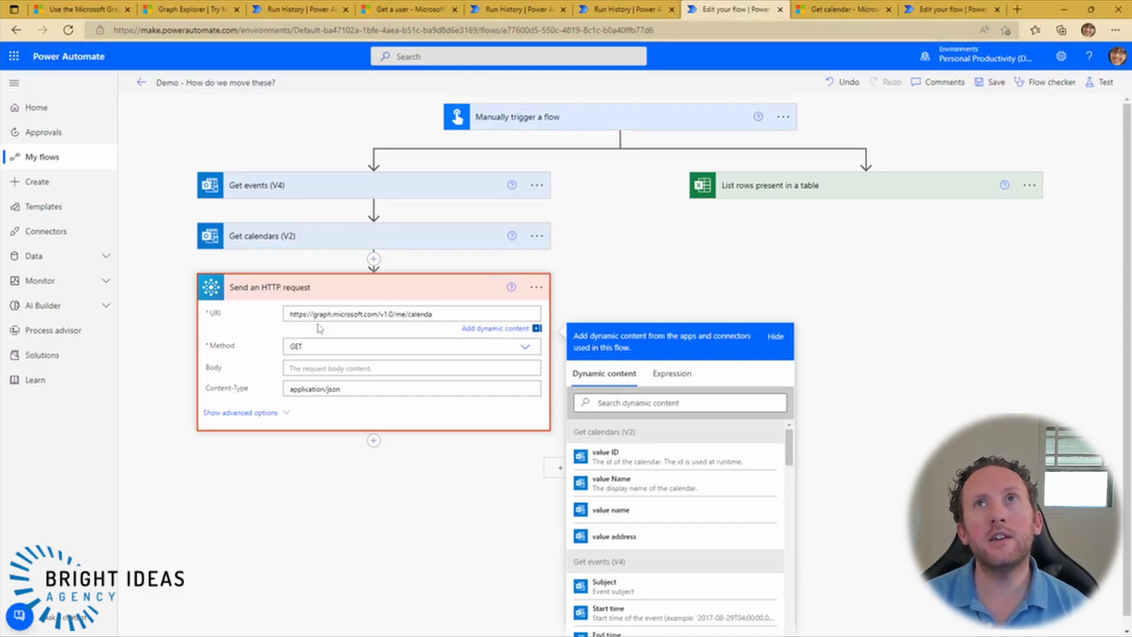
pyautogui.click(836, 14)
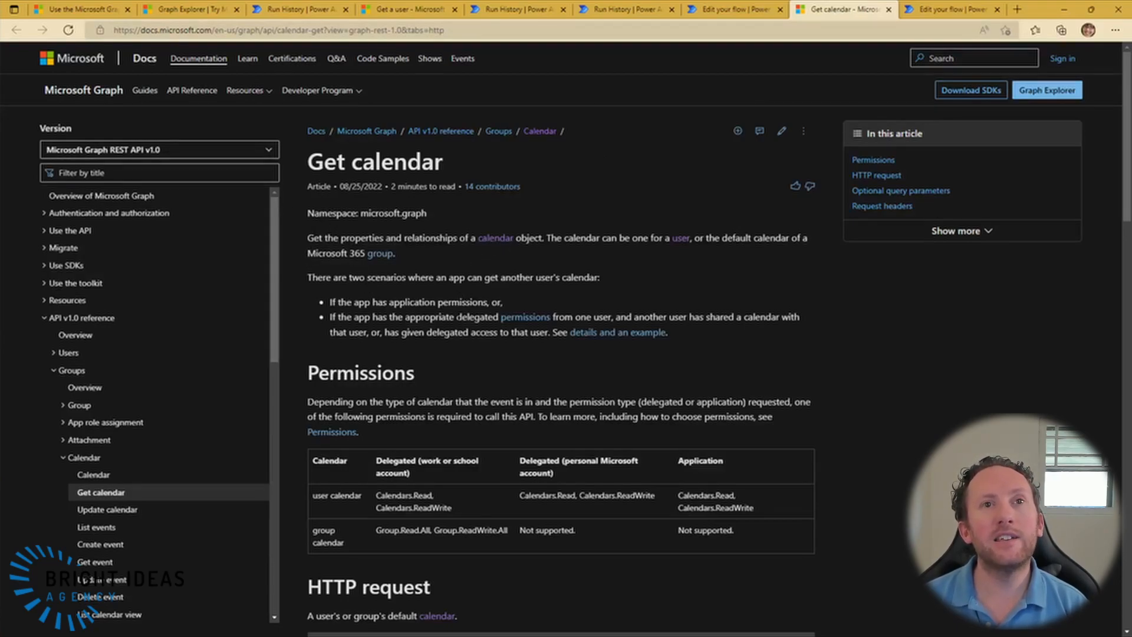
# Find the /me/calendar request for a user's default calendar in the HTTP request section of the Get calendar documentation
pyautogui.scroll(-5, 440, 351)
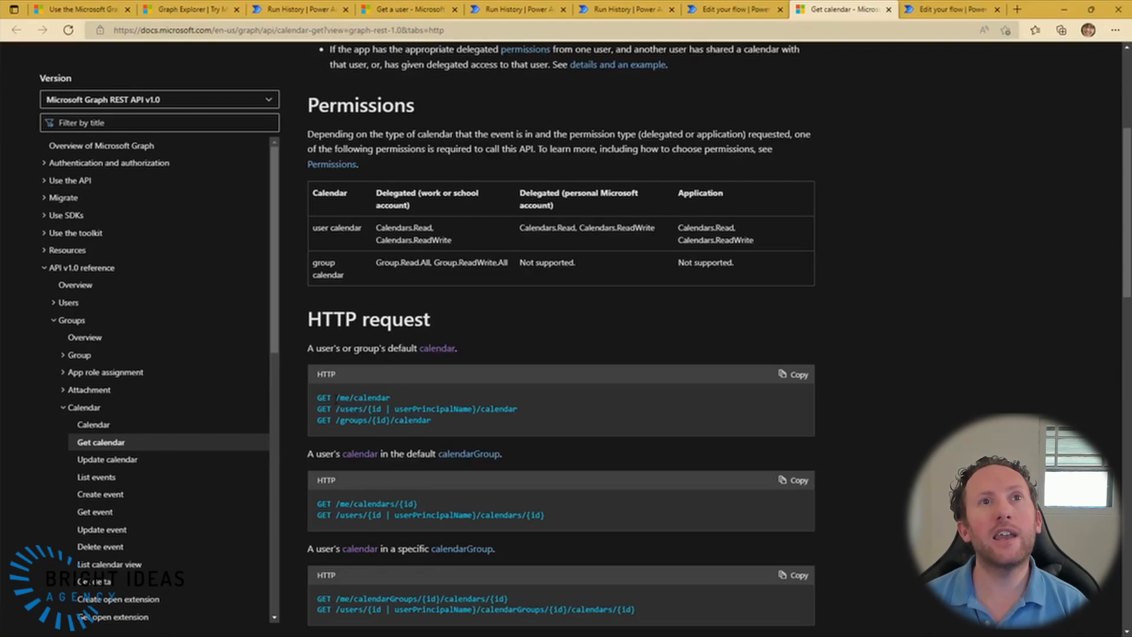
pyautogui.moveTo(338, 392); pyautogui.dragTo(394, 400)
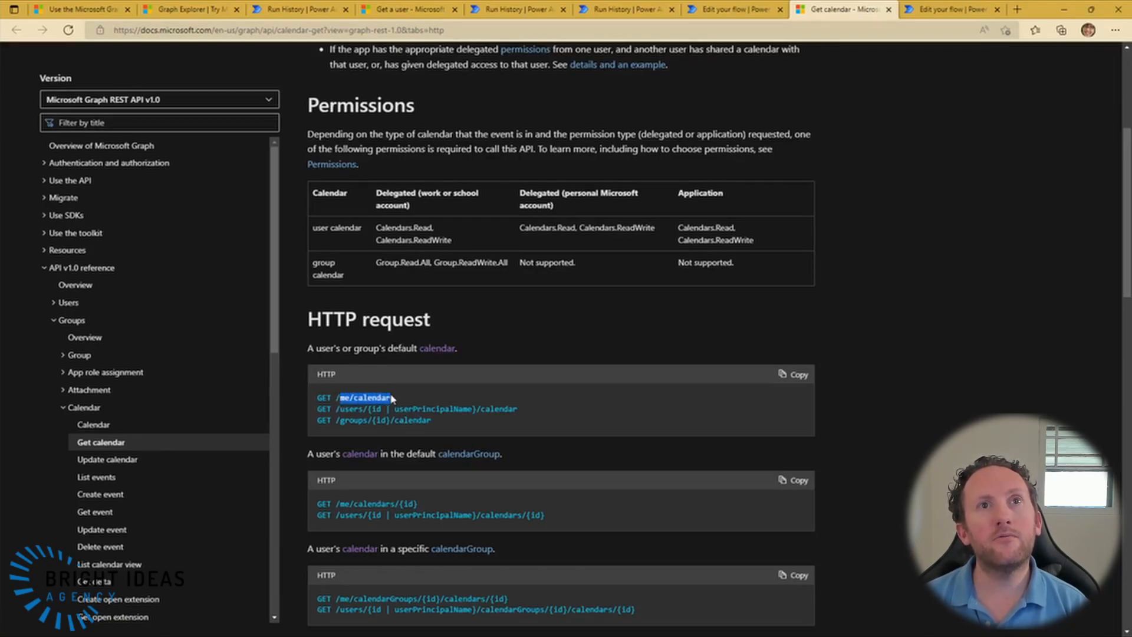
pyautogui.click(394, 402)
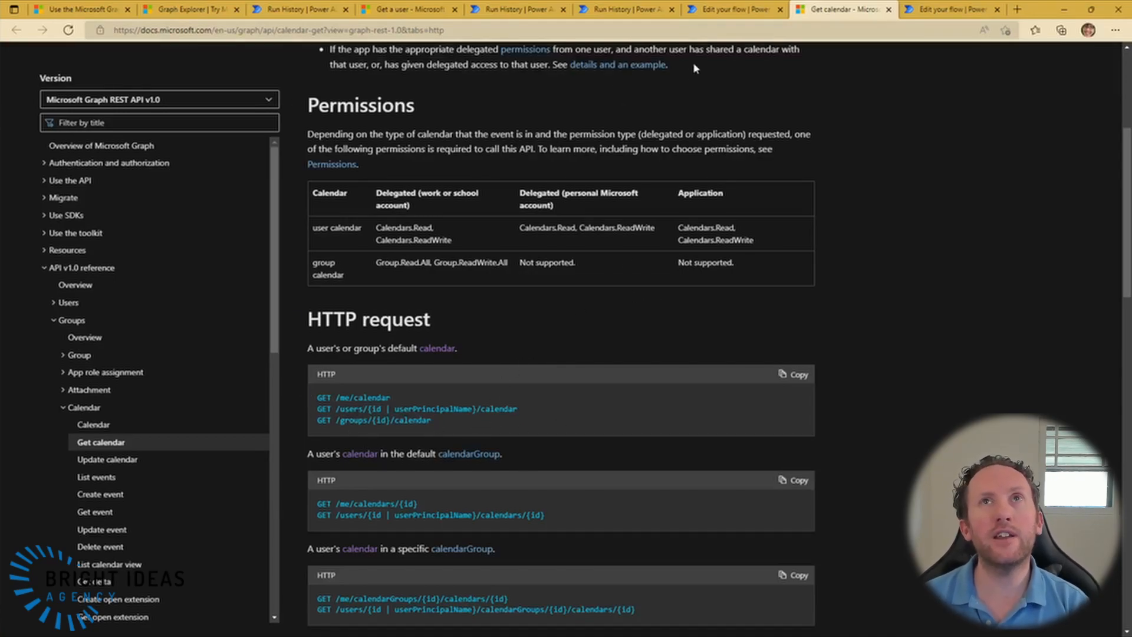
# Return to the flow in Power Automate, save it with the /me/calendar HTTP request, and run a test
pyautogui.click(717, 12)
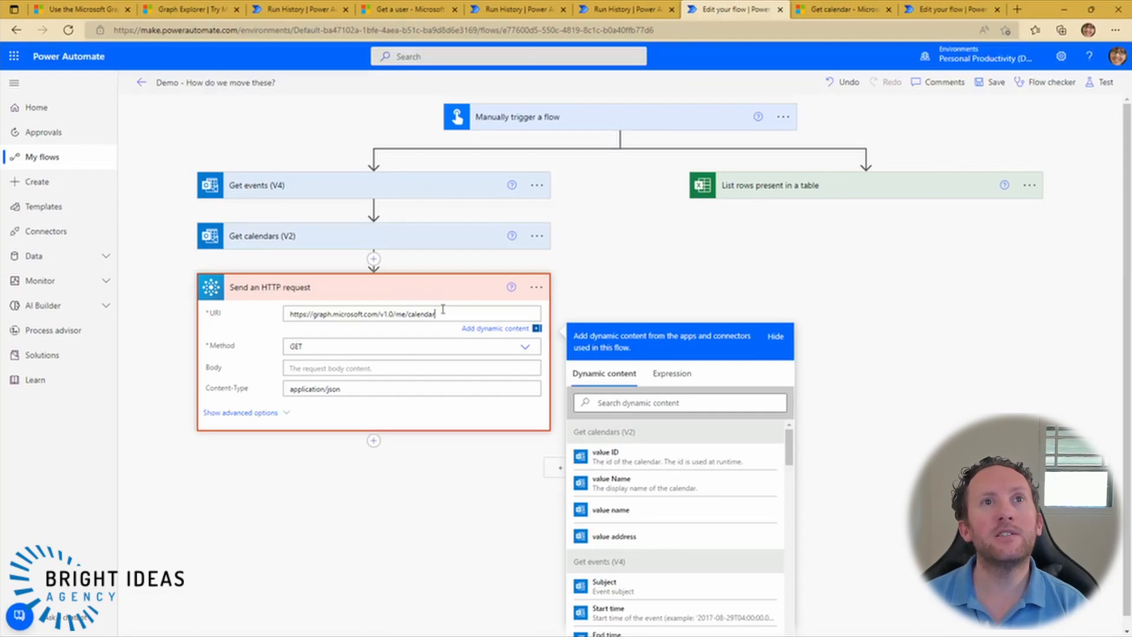
pyautogui.click(442, 511)
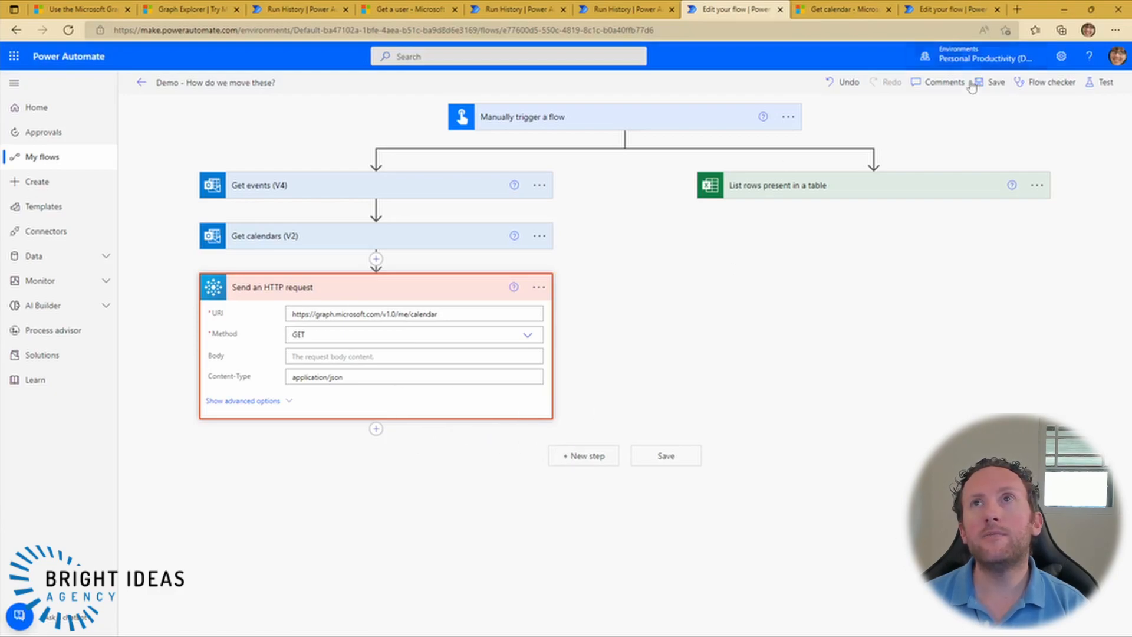
pyautogui.click(993, 86)
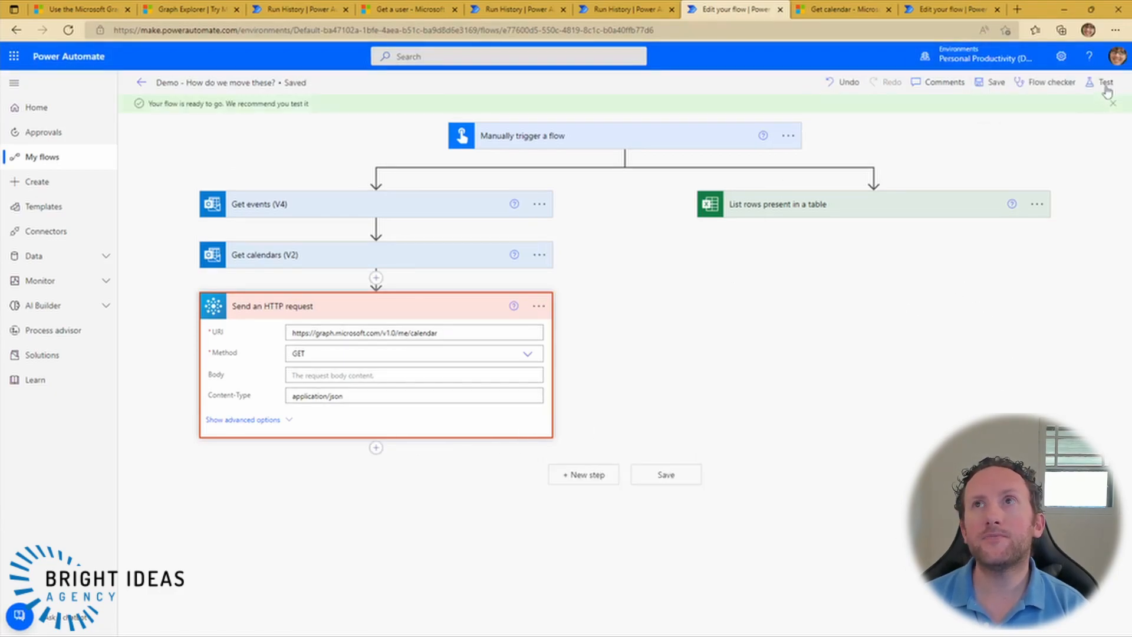
pyautogui.click(1107, 86)
pyautogui.click(962, 615)
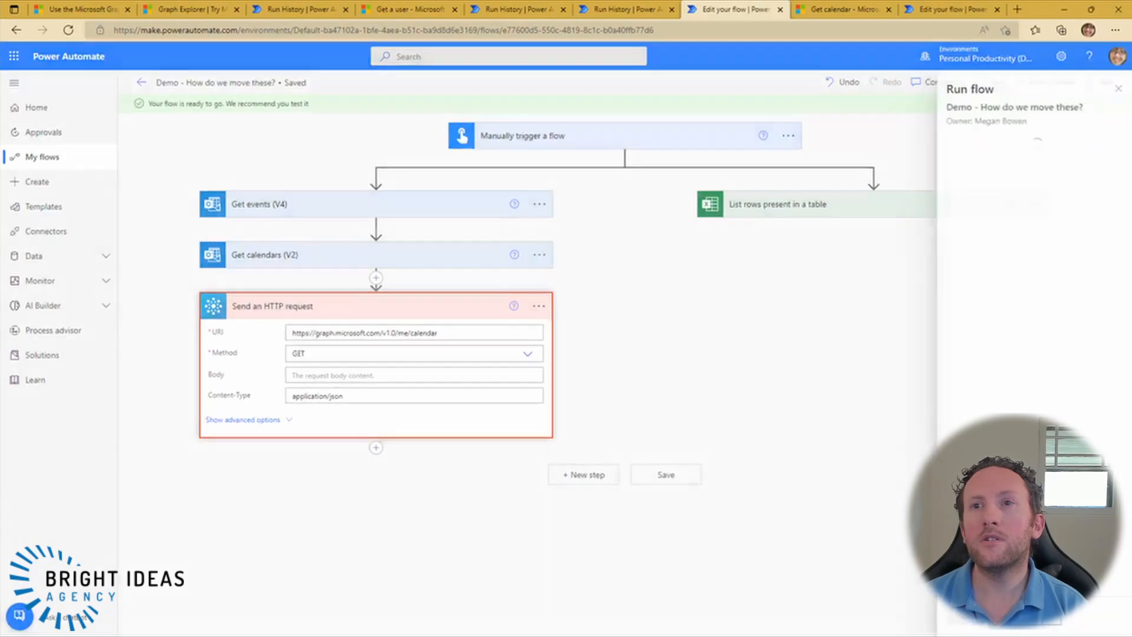
pyautogui.click(961, 615)
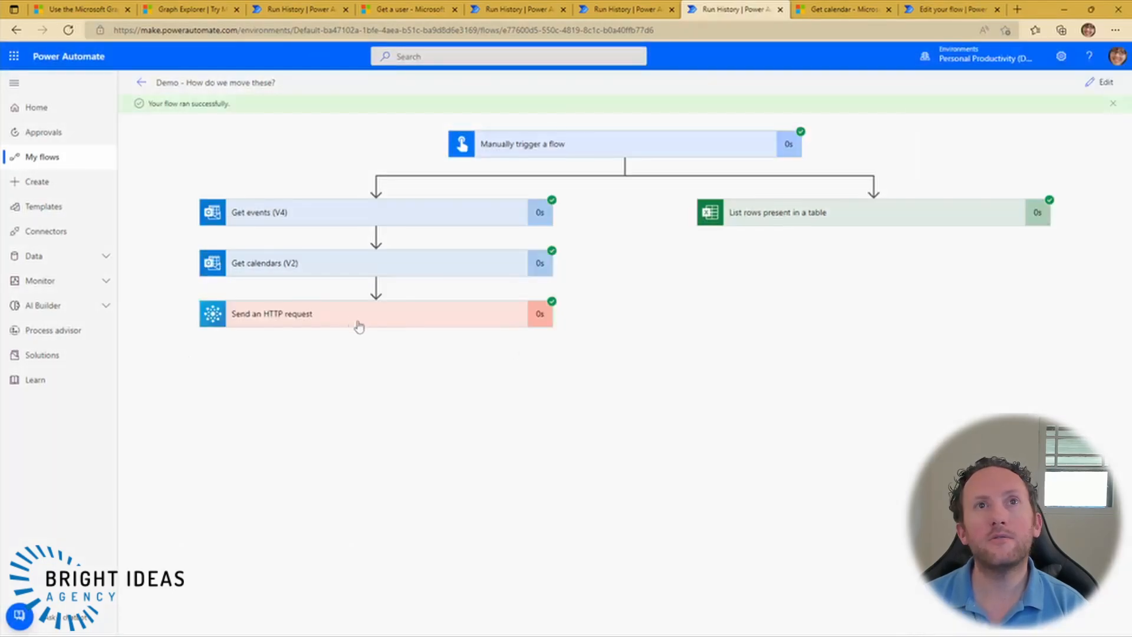
# Examine the inputs and raw outputs of the Send an HTTP request action for the default calendar's id and properties
pyautogui.click(343, 315)
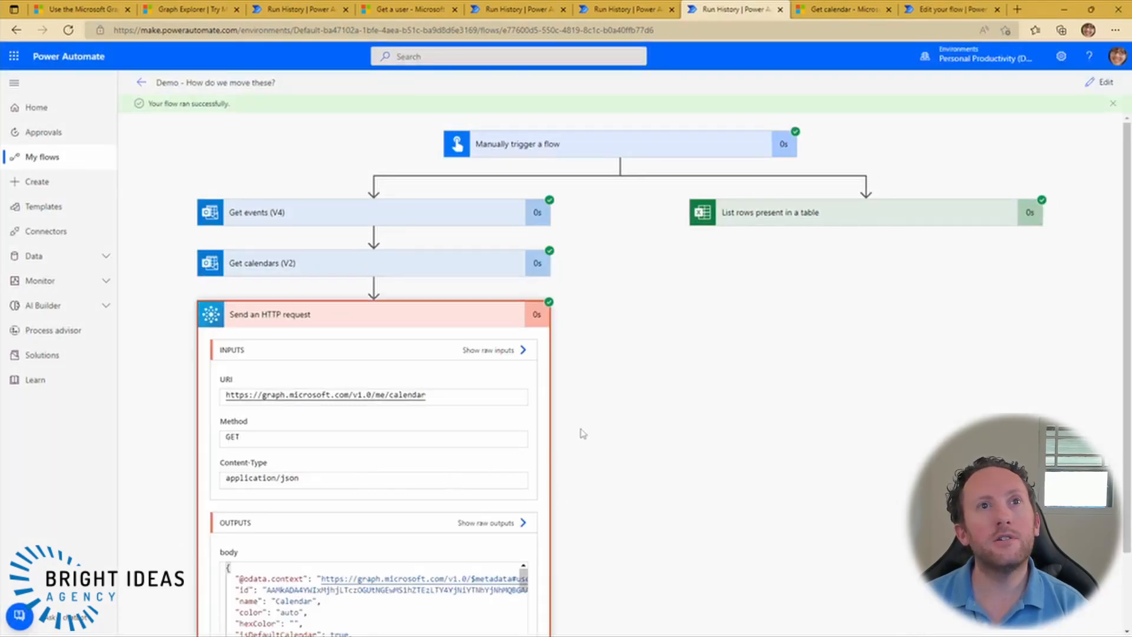
pyautogui.scroll(-2, 645, 399)
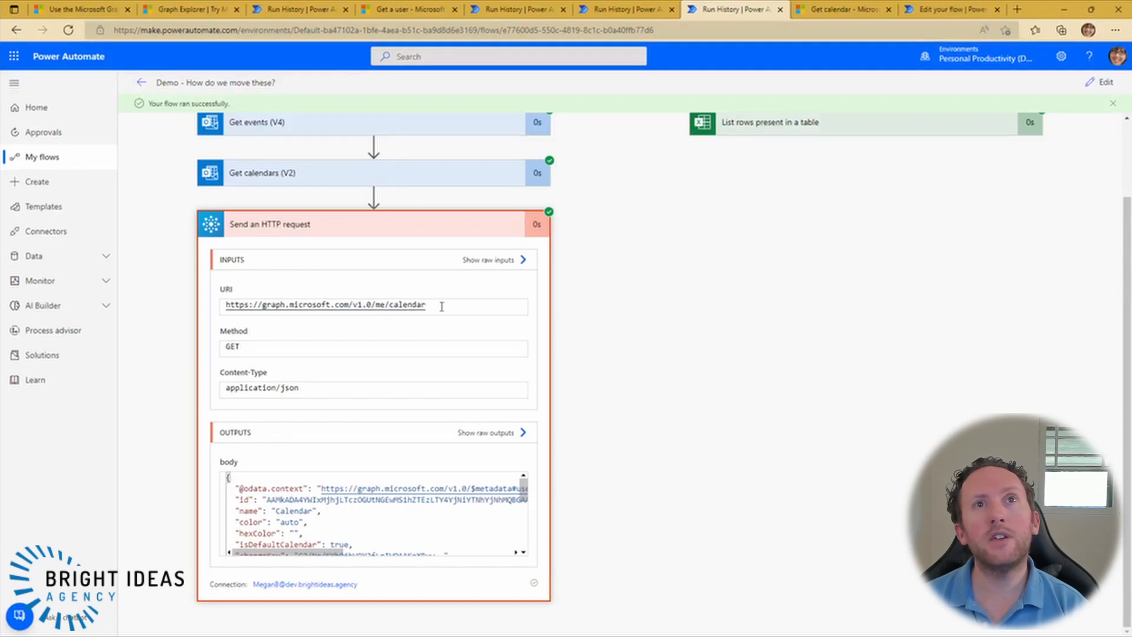
pyautogui.moveTo(523, 496); pyautogui.dragTo(523, 502)
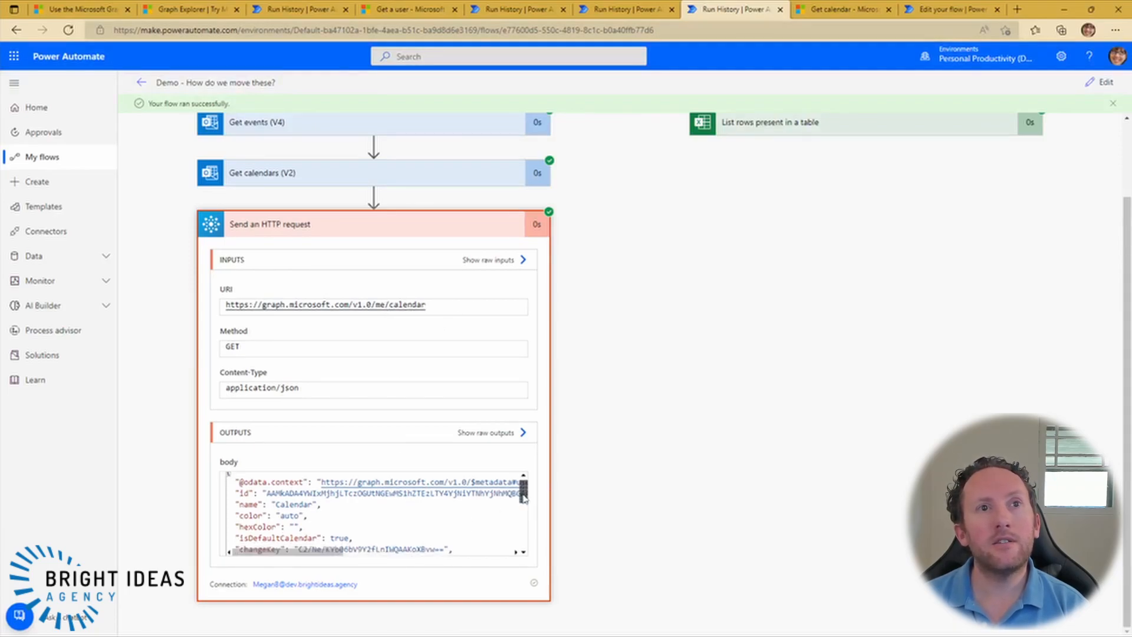
pyautogui.click(485, 433)
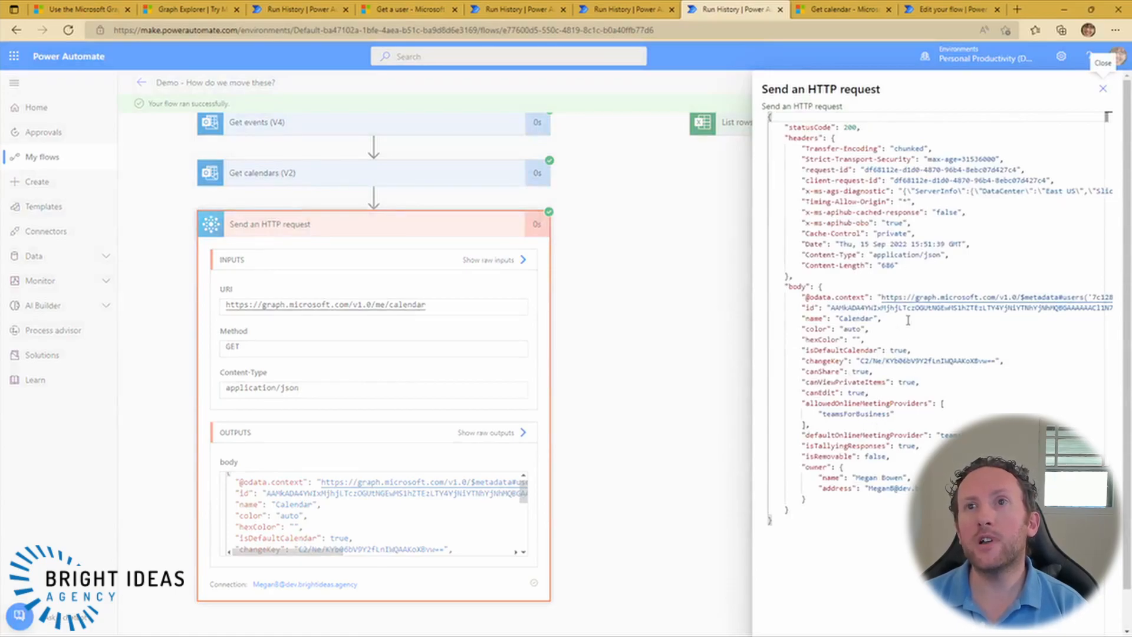
pyautogui.click(1103, 88)
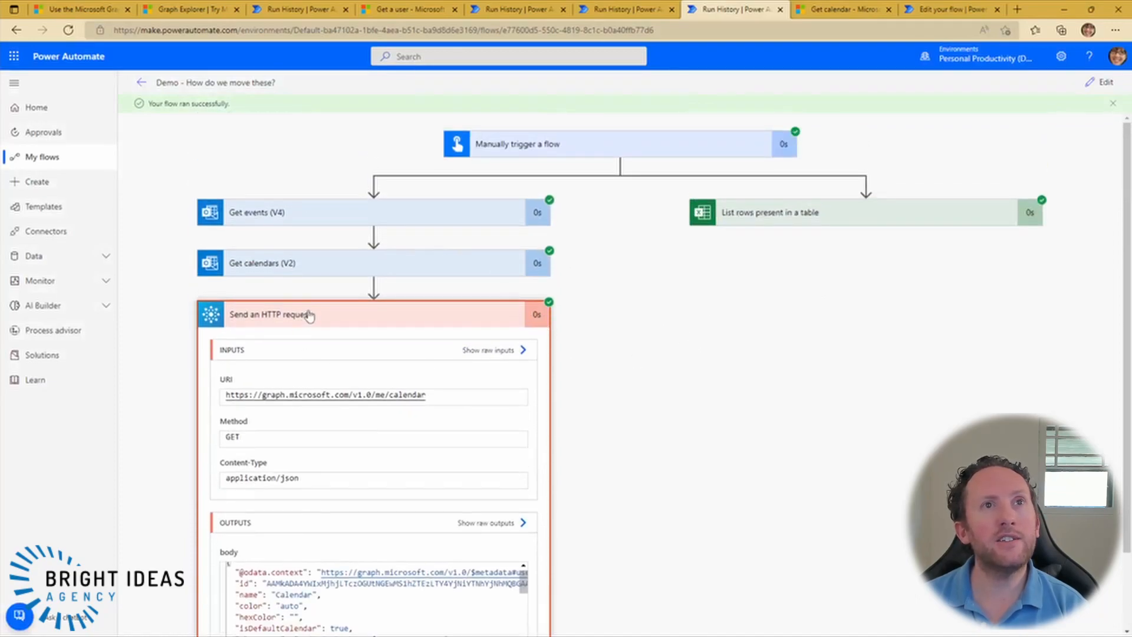
pyautogui.click(308, 316)
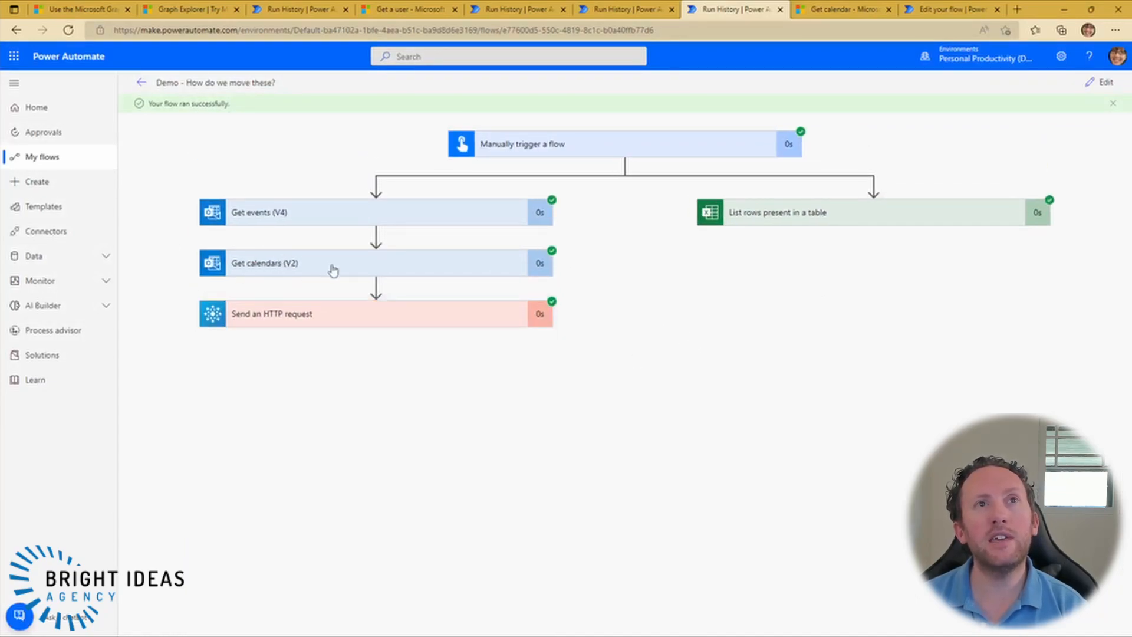
pyautogui.click(298, 319)
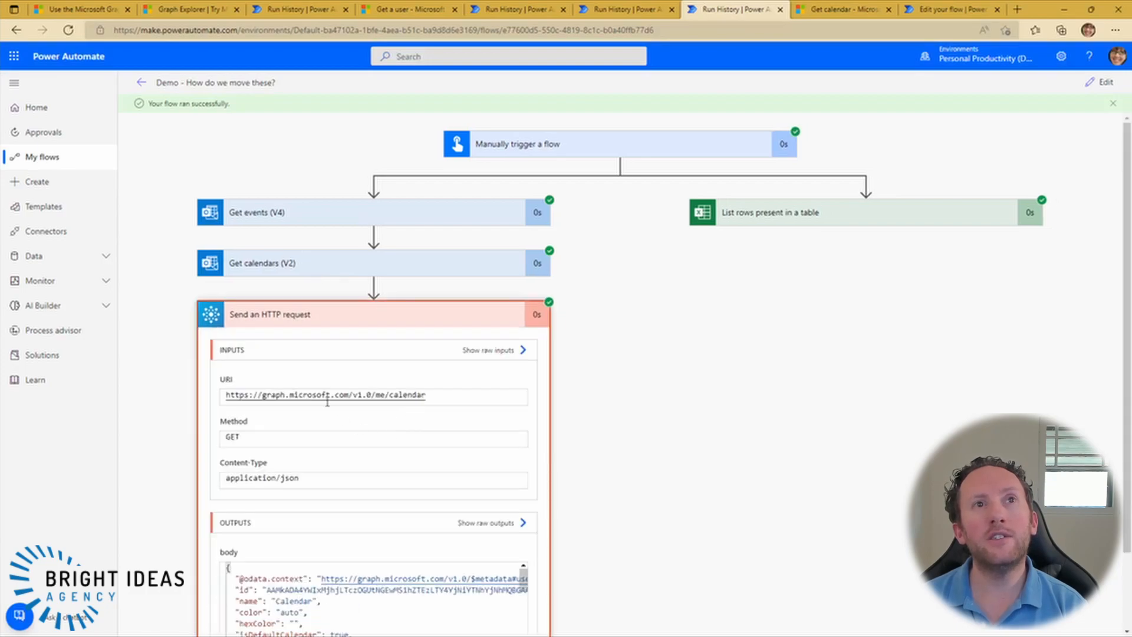
pyautogui.click(374, 320)
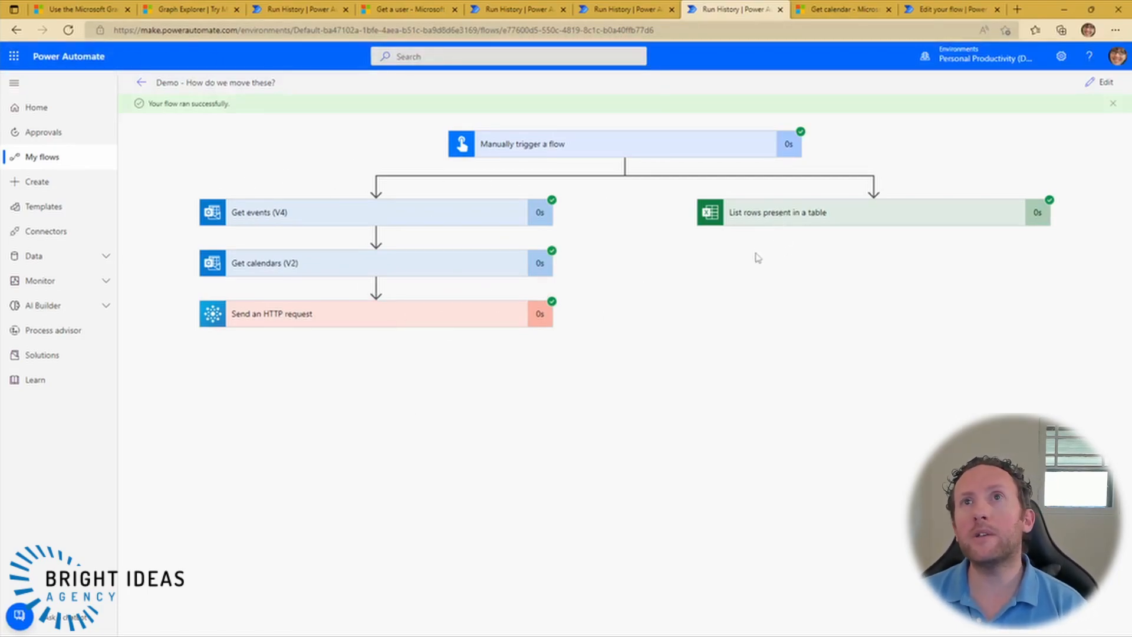
# Edit the flow and add the OneDrive for Business action List files in root folder below List rows present in a table
pyautogui.click(1101, 82)
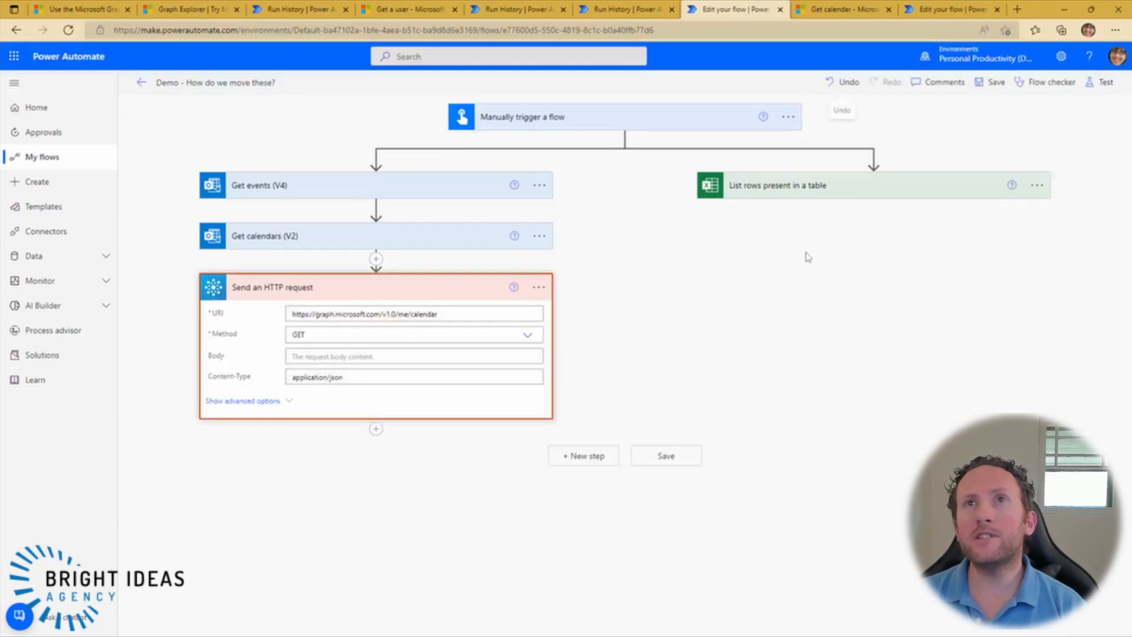
pyautogui.click(767, 188)
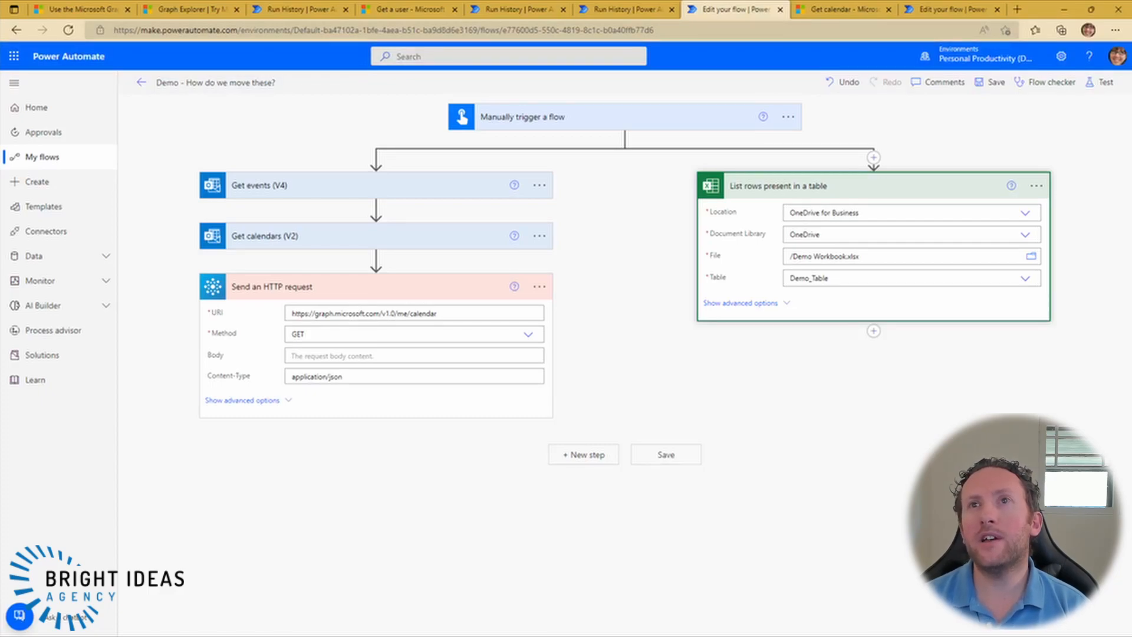
pyautogui.click(874, 331)
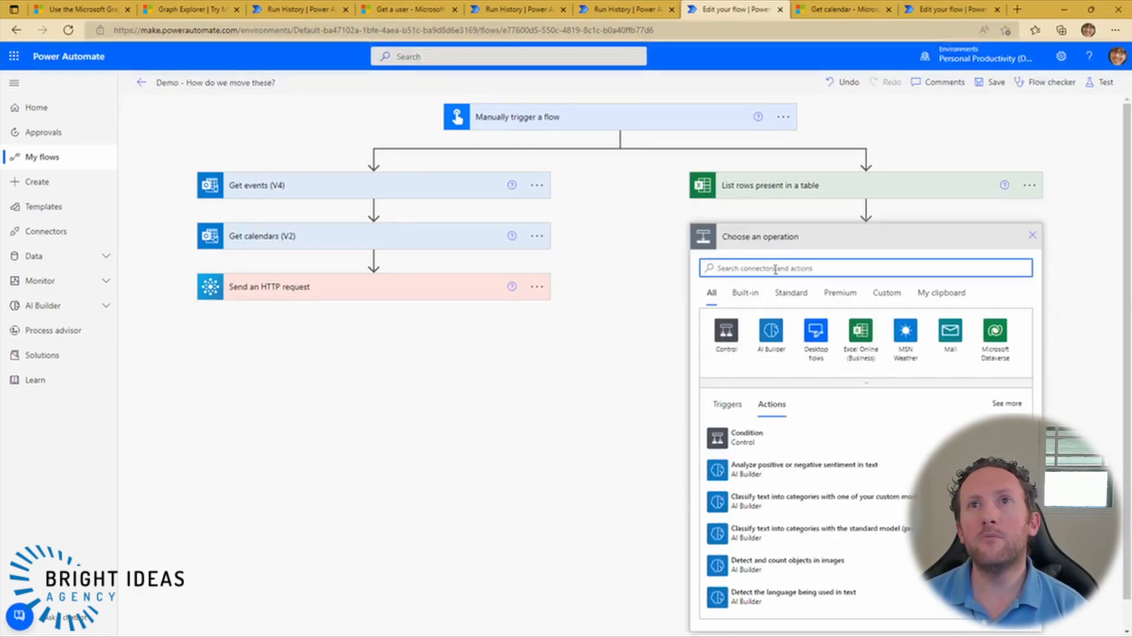
pyautogui.write('onedrive')
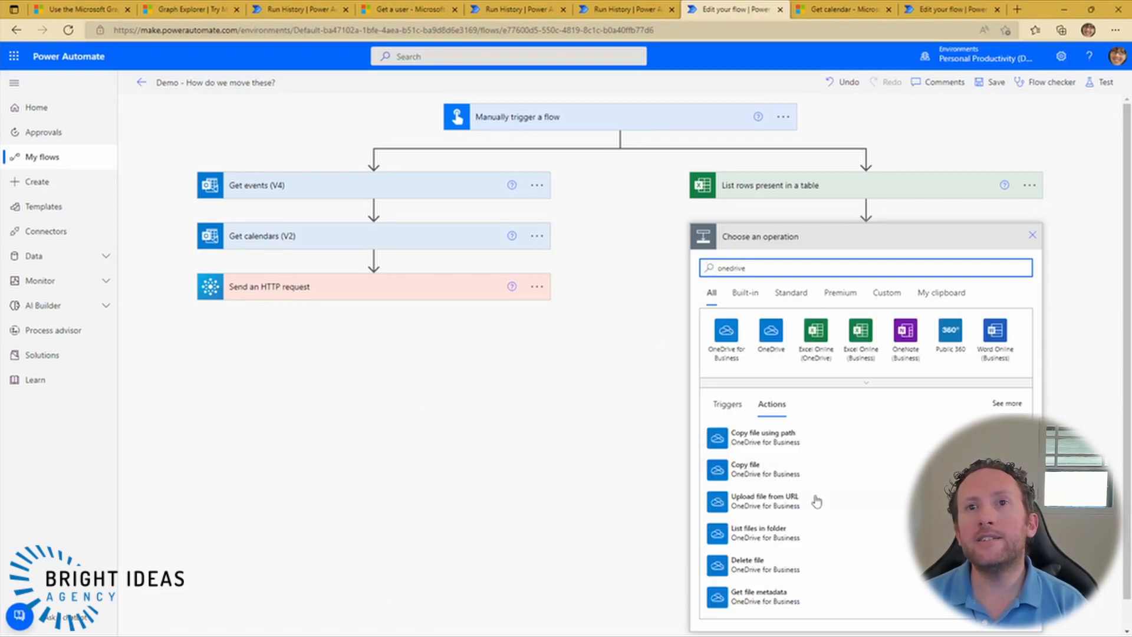
pyautogui.scroll(-1, 809, 509)
pyautogui.scroll(2, 810, 509)
pyautogui.scroll(-4, 808, 512)
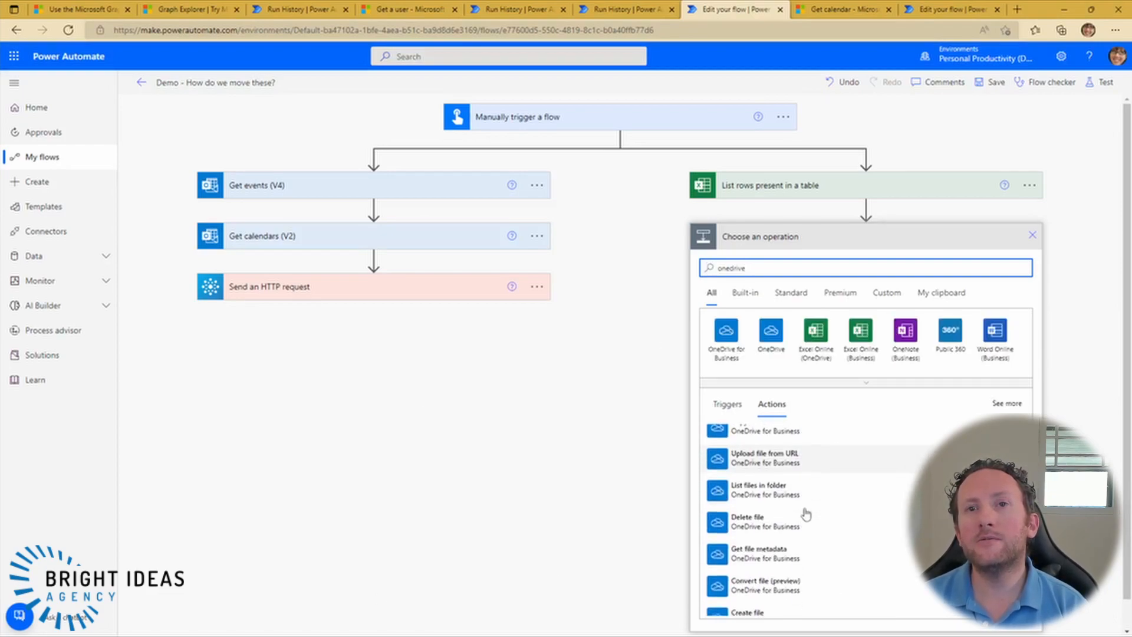
pyautogui.scroll(-1, 805, 513)
pyautogui.click(726, 333)
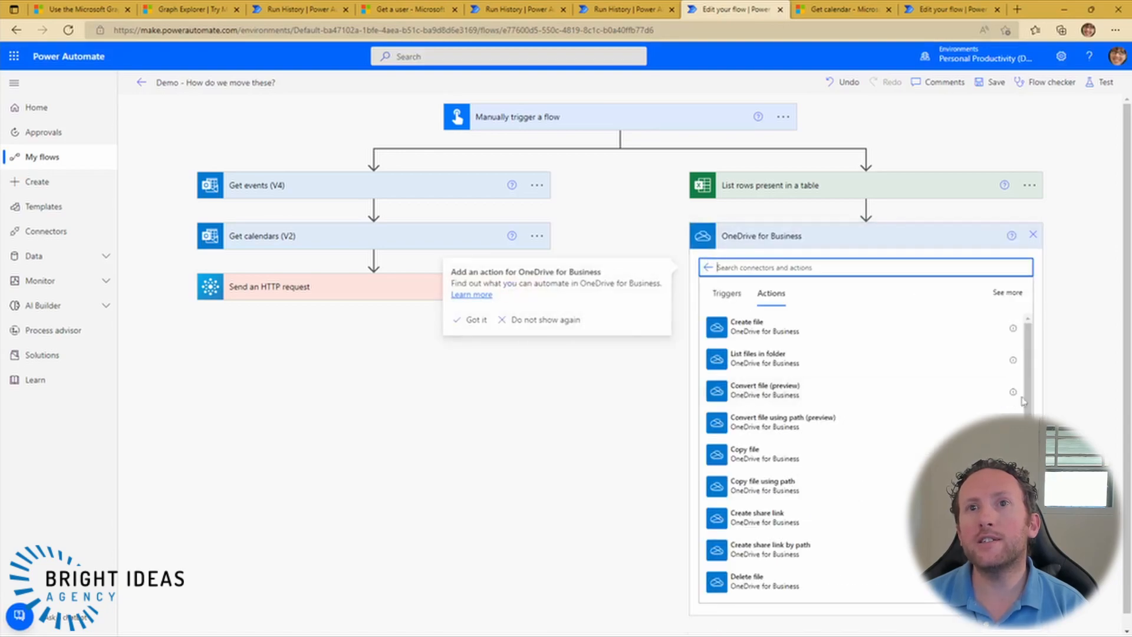
pyautogui.moveTo(1030, 418); pyautogui.dragTo(1029, 551)
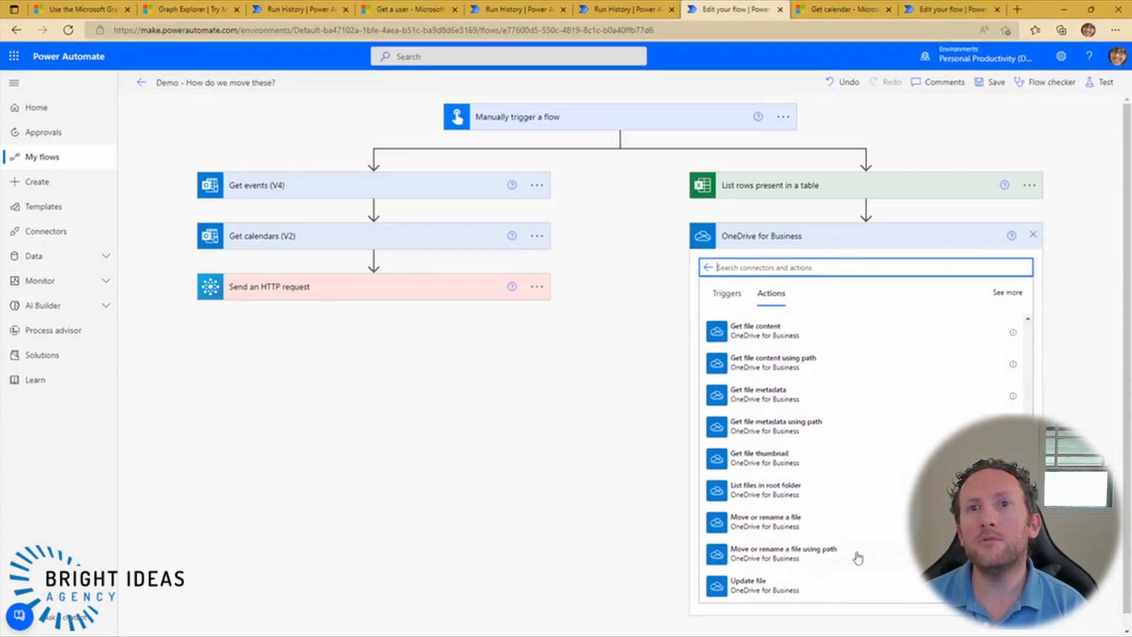
pyautogui.click(761, 497)
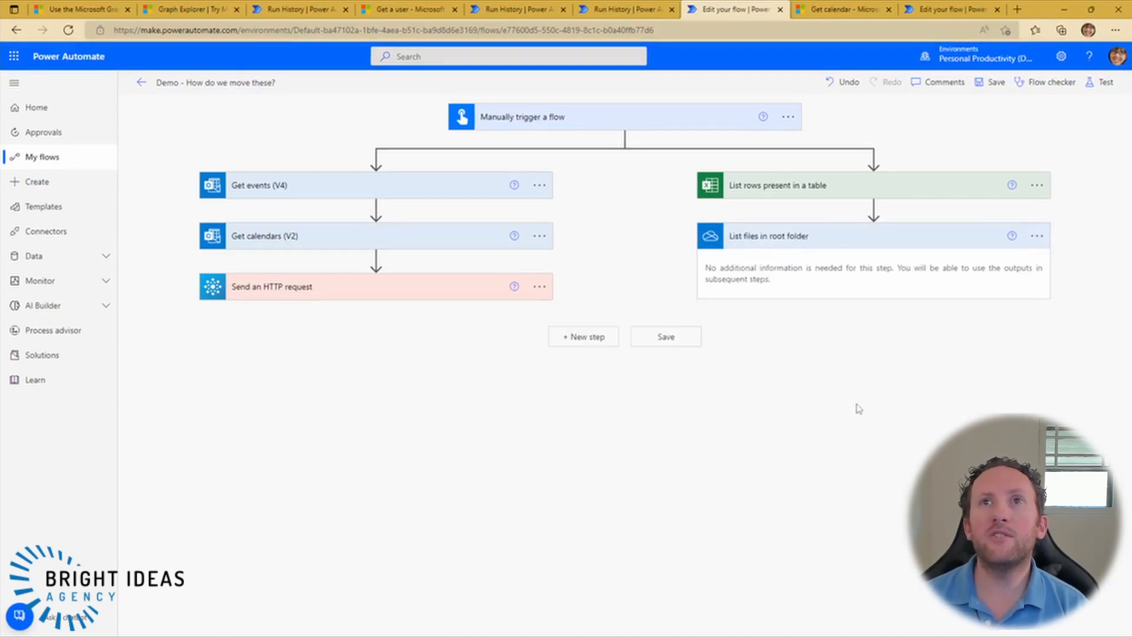
# Save and test the flow, and examine the raw outputs of List files in root folder
pyautogui.click(994, 83)
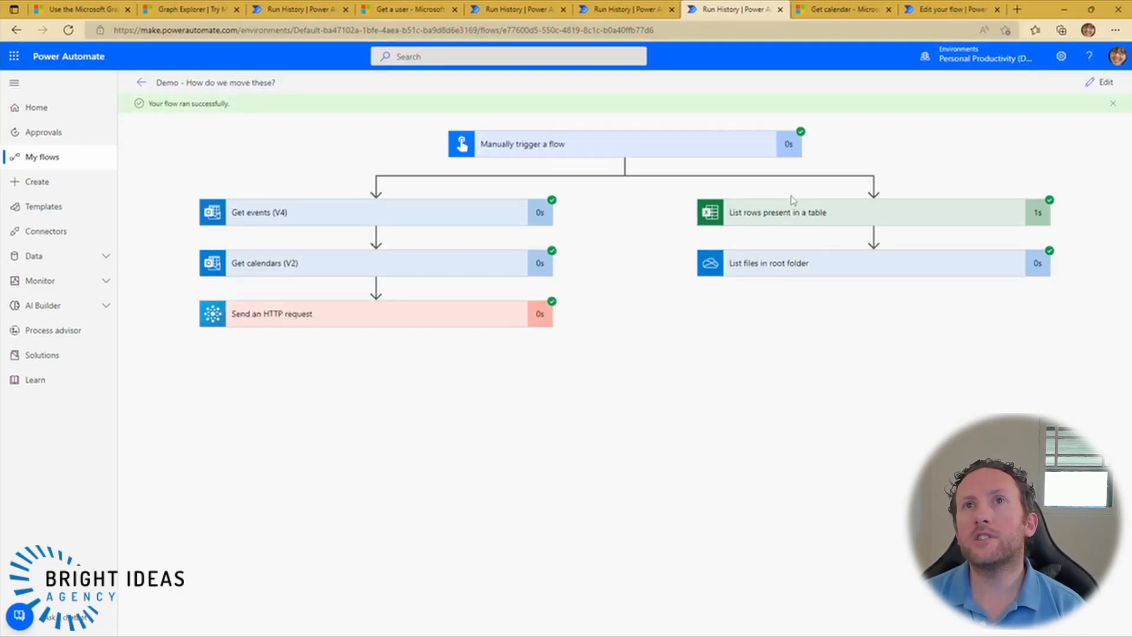
pyautogui.click(769, 270)
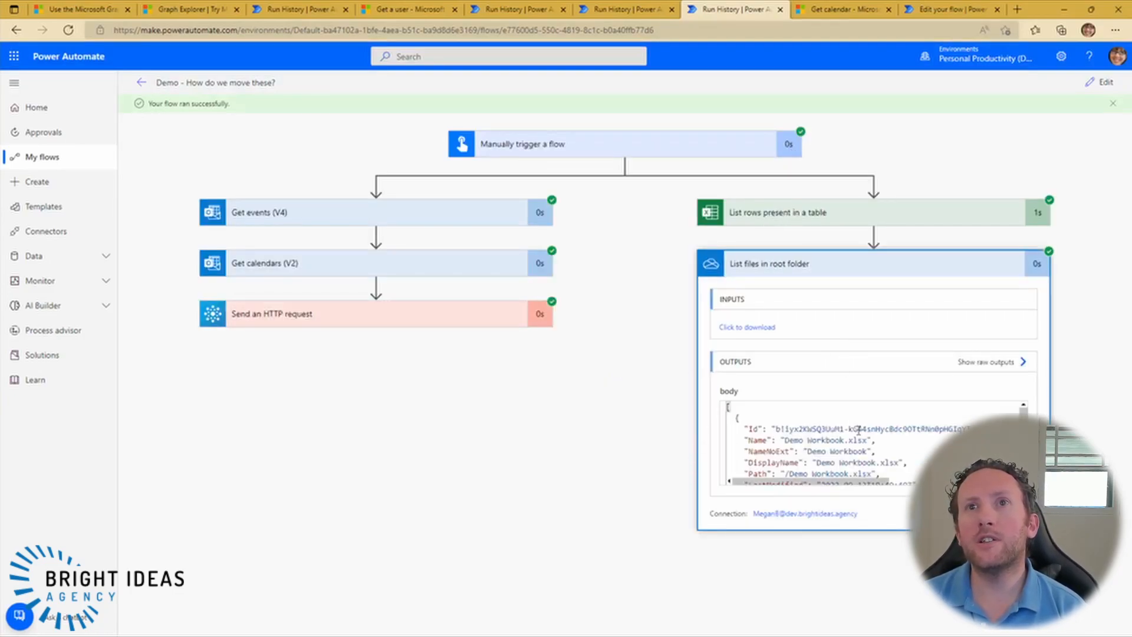
pyautogui.click(991, 361)
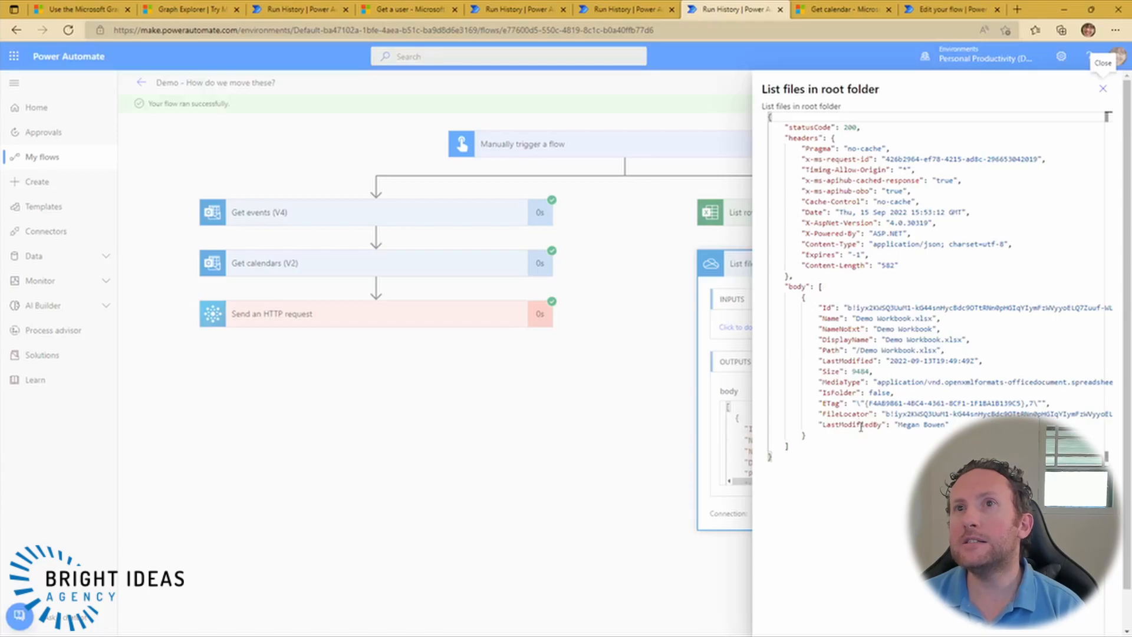
pyautogui.click(1103, 88)
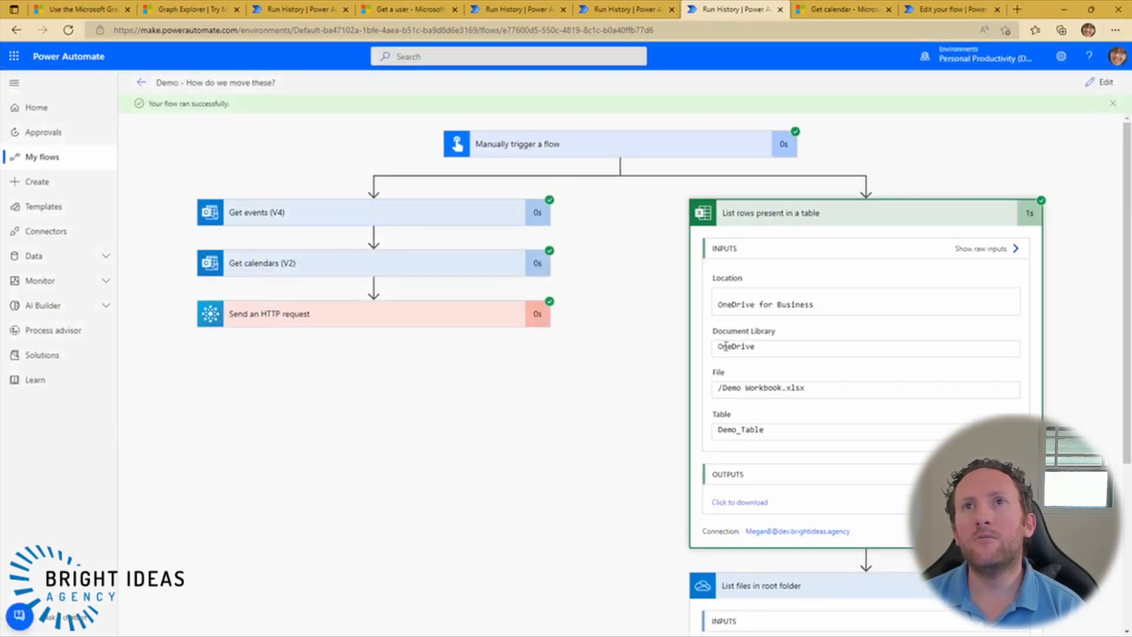
# Examine the drive, file and table parameters in the raw inputs of List rows present in a table
pyautogui.click(1004, 248)
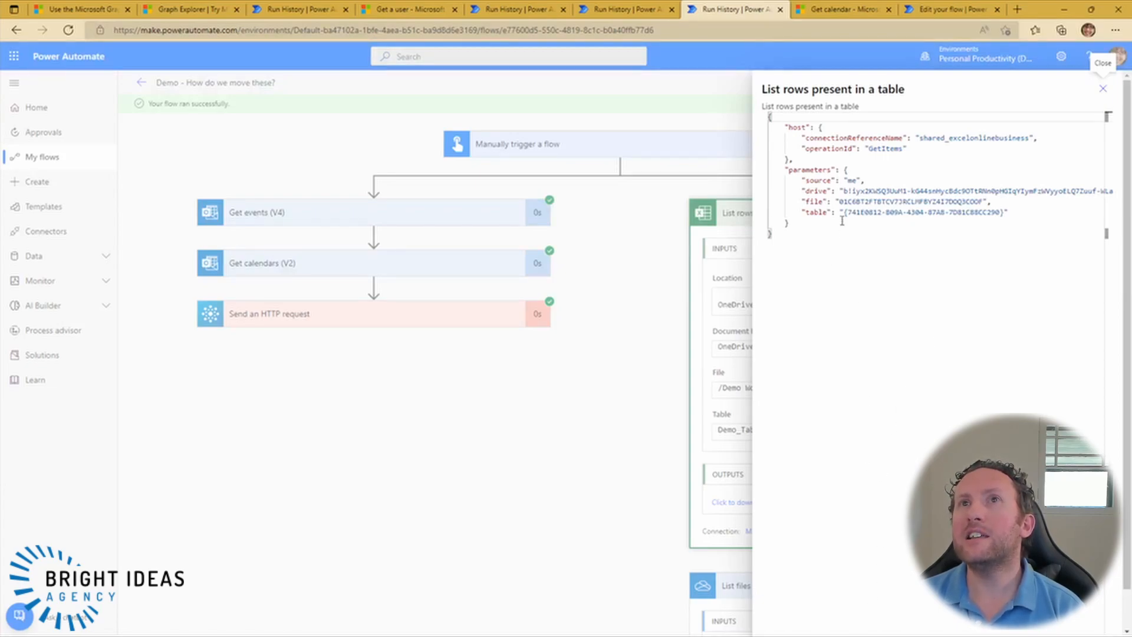
pyautogui.moveTo(843, 191); pyautogui.dragTo(1099, 189)
pyautogui.click(1080, 196)
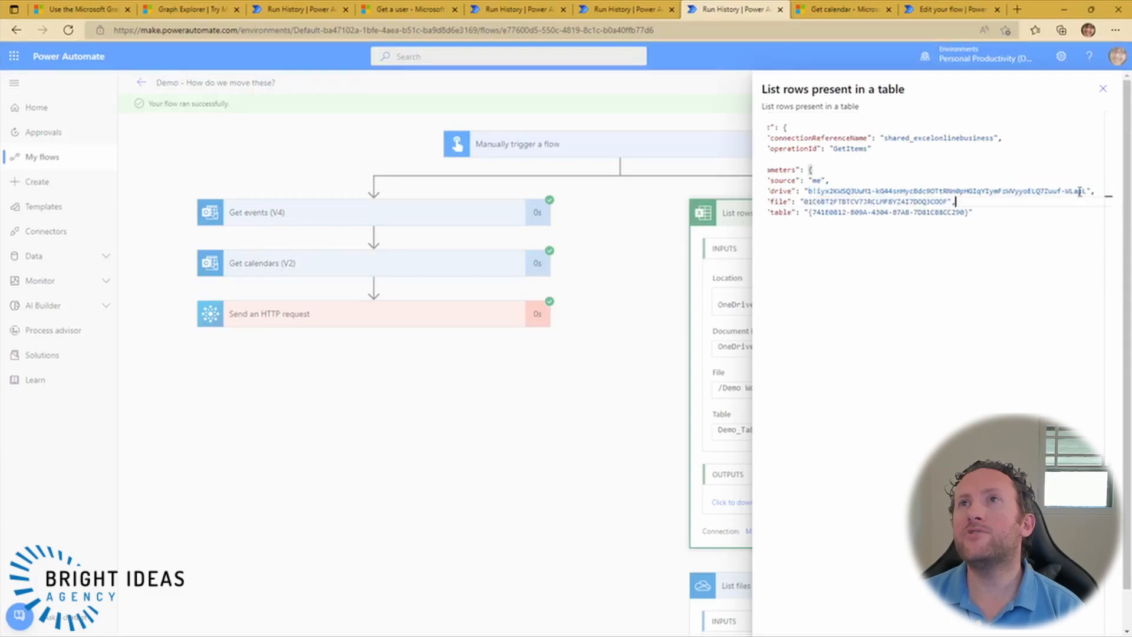
pyautogui.click(1103, 88)
# Review the List files in root folder output body for the Demo Workbook.xlsx Id, Path and FileLocator properties
pyautogui.scroll(-4, 825, 502)
pyautogui.scroll(-2, 785, 490)
pyautogui.scroll(2, 785, 490)
pyautogui.scroll(-2, 785, 489)
pyautogui.scroll(1, 785, 490)
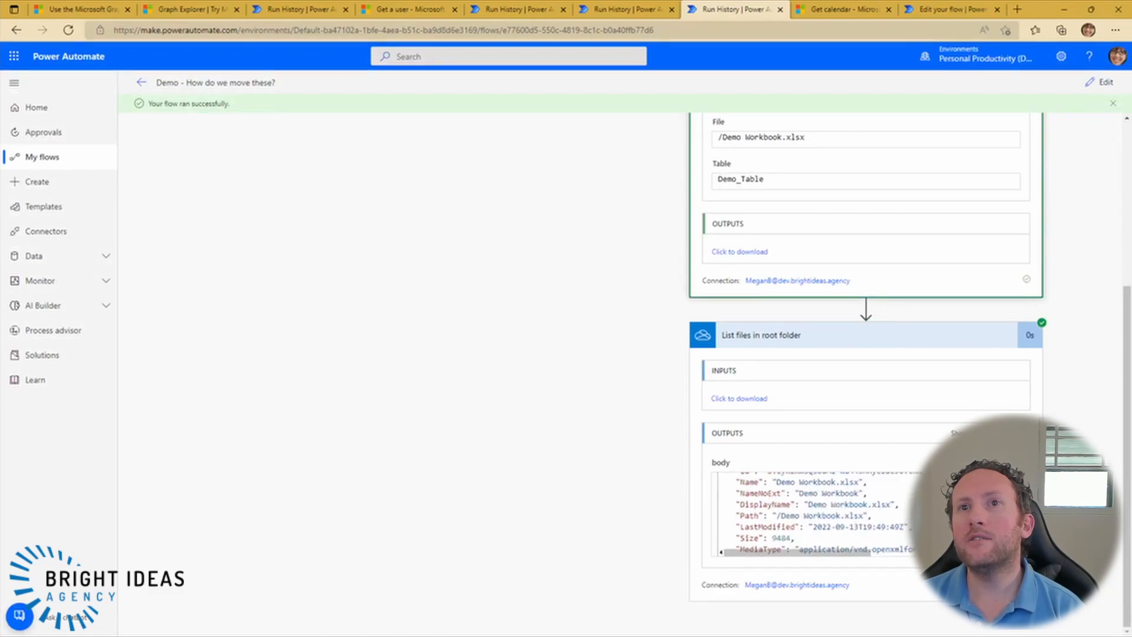
pyautogui.scroll(-3, 820, 512)
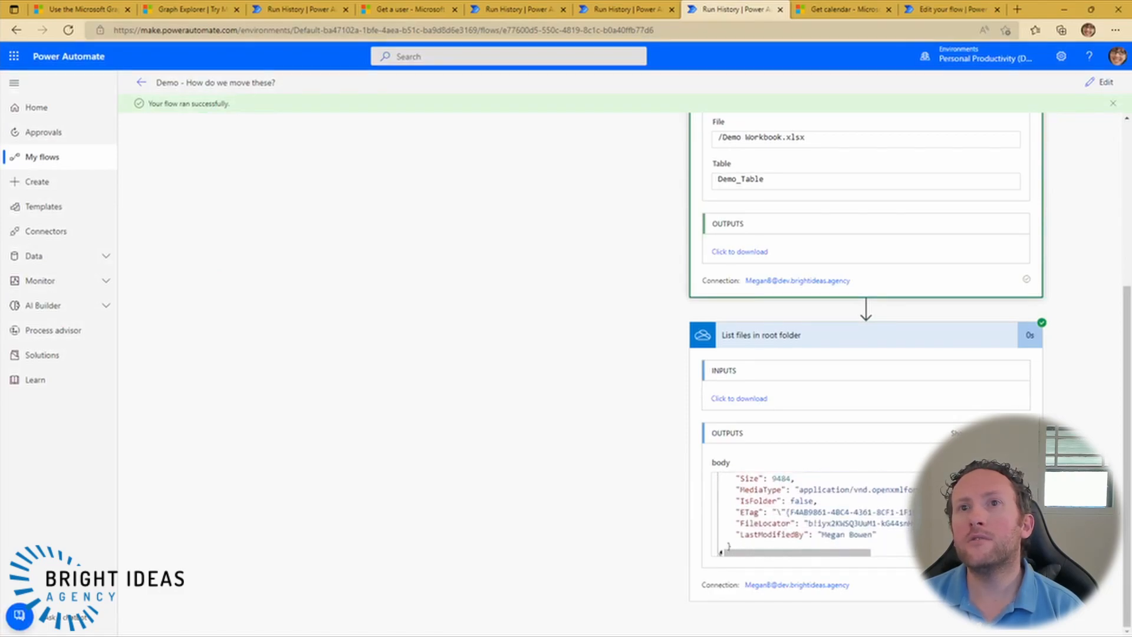
pyautogui.scroll(4, 819, 512)
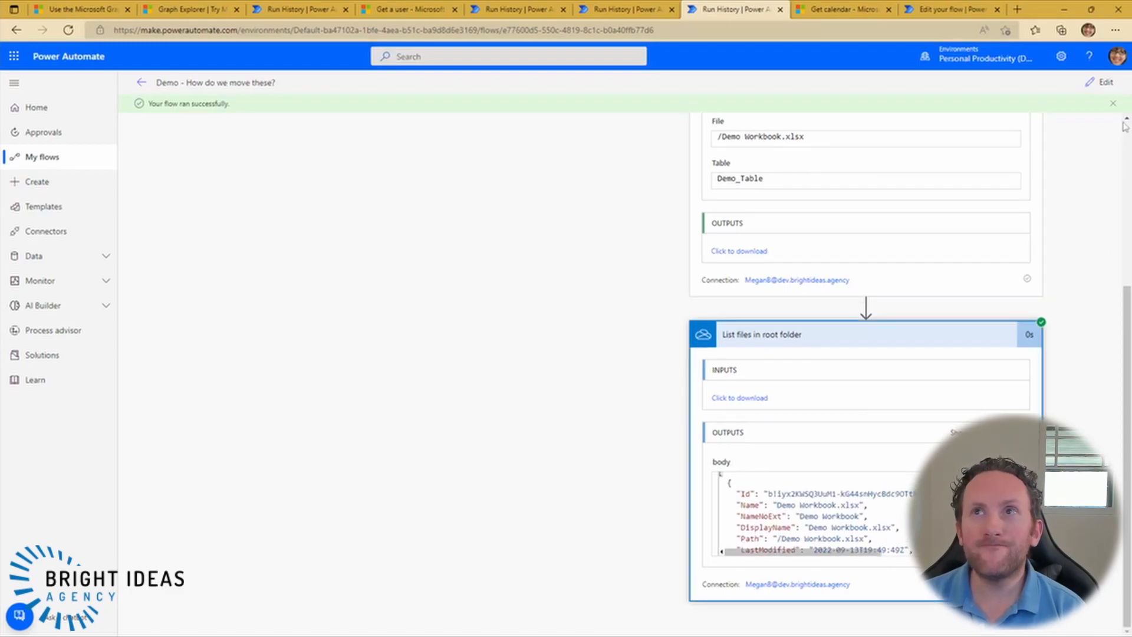
# Reopen the flow for editing and show the settings of the List rows present in a table action
pyautogui.click(1101, 82)
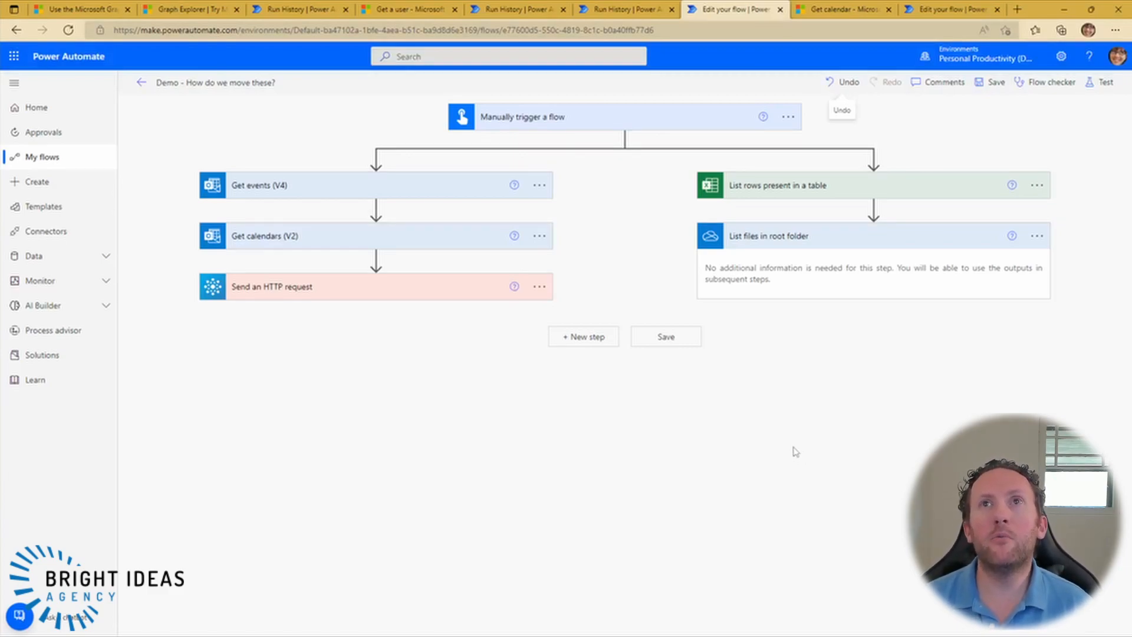
pyautogui.click(752, 187)
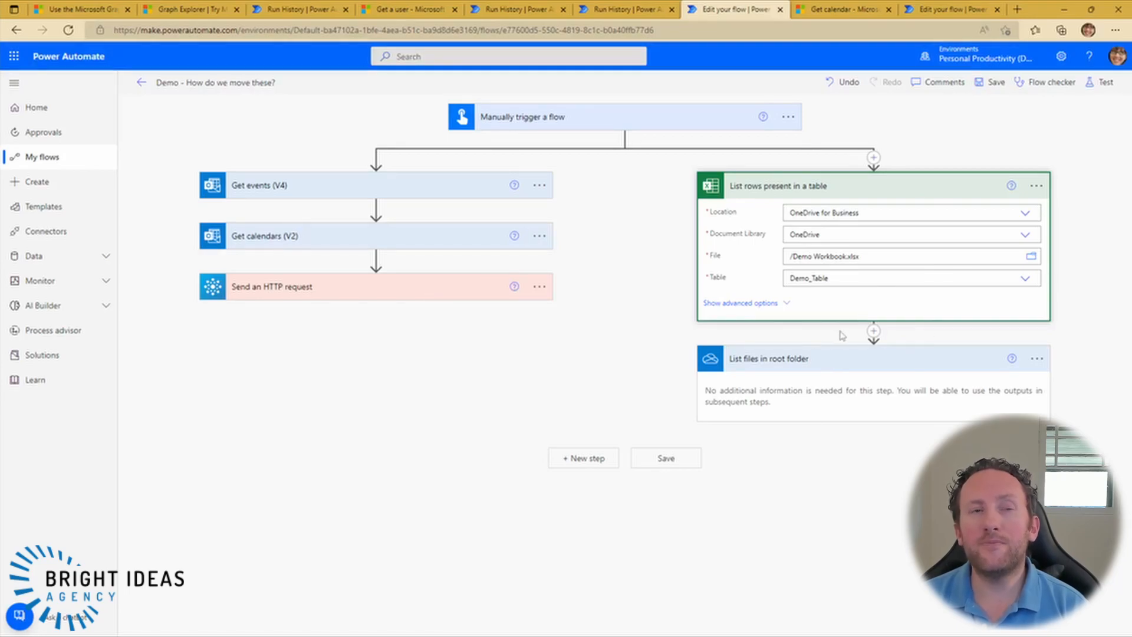
# Open the Demo - Using Graph for dynamics parameters flow and examine how its calendar request supplies the Get events (V4) calendar id
pyautogui.click(946, 10)
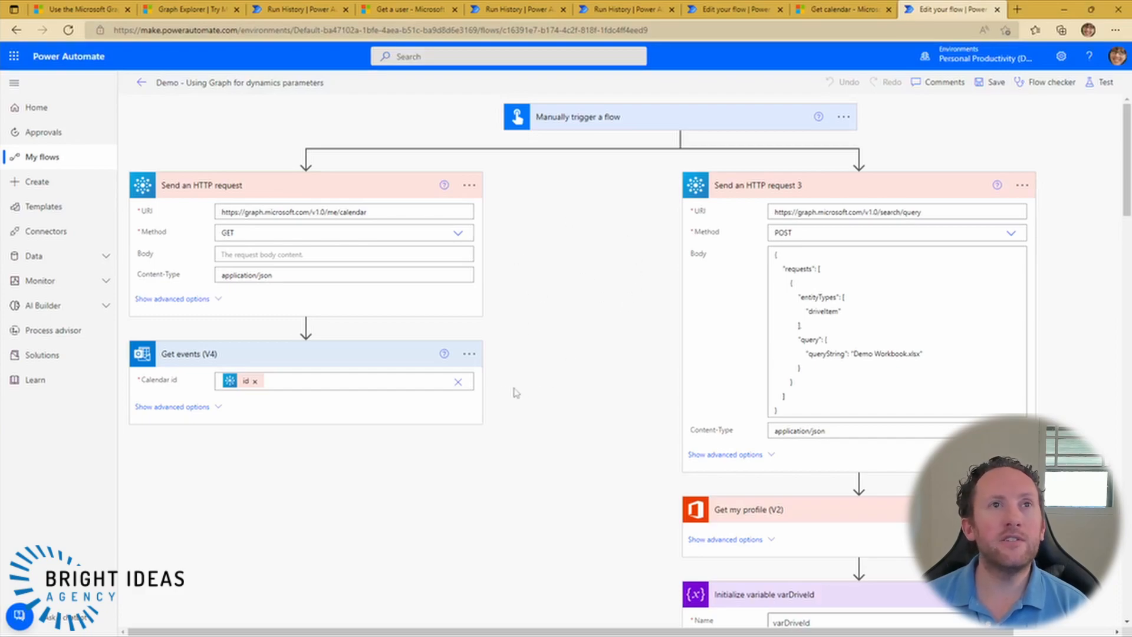
pyautogui.click(767, 188)
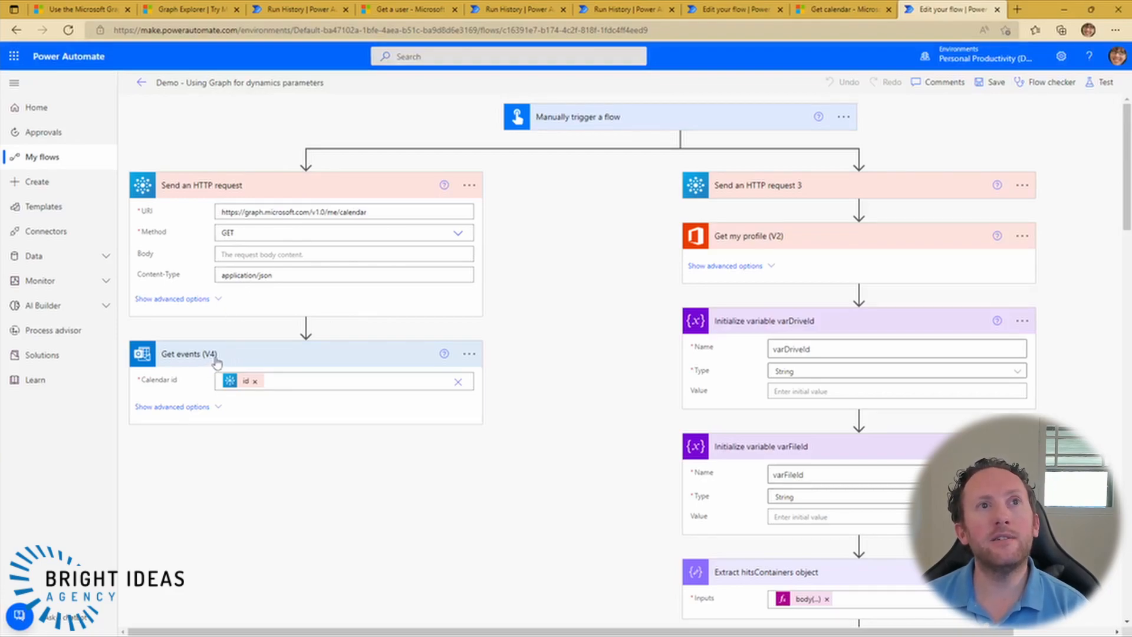
pyautogui.moveTo(240, 384)
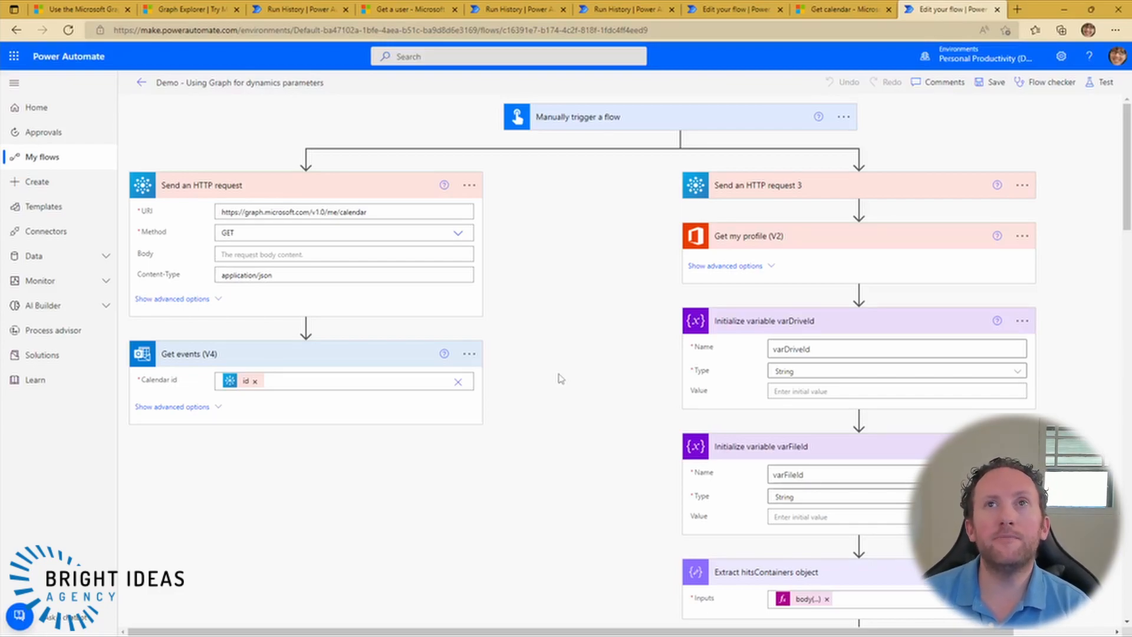
# Examine the search query URI, POST method and driveItem request body of the Send an HTTP request 3 action
pyautogui.click(742, 187)
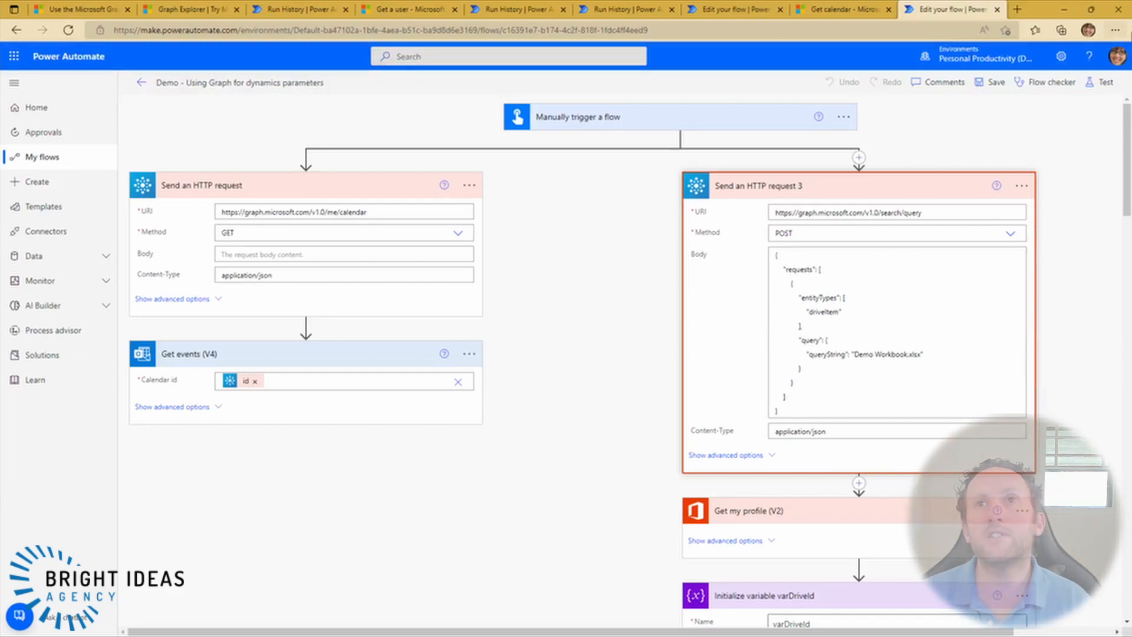
pyautogui.scroll(-2, 737, 277)
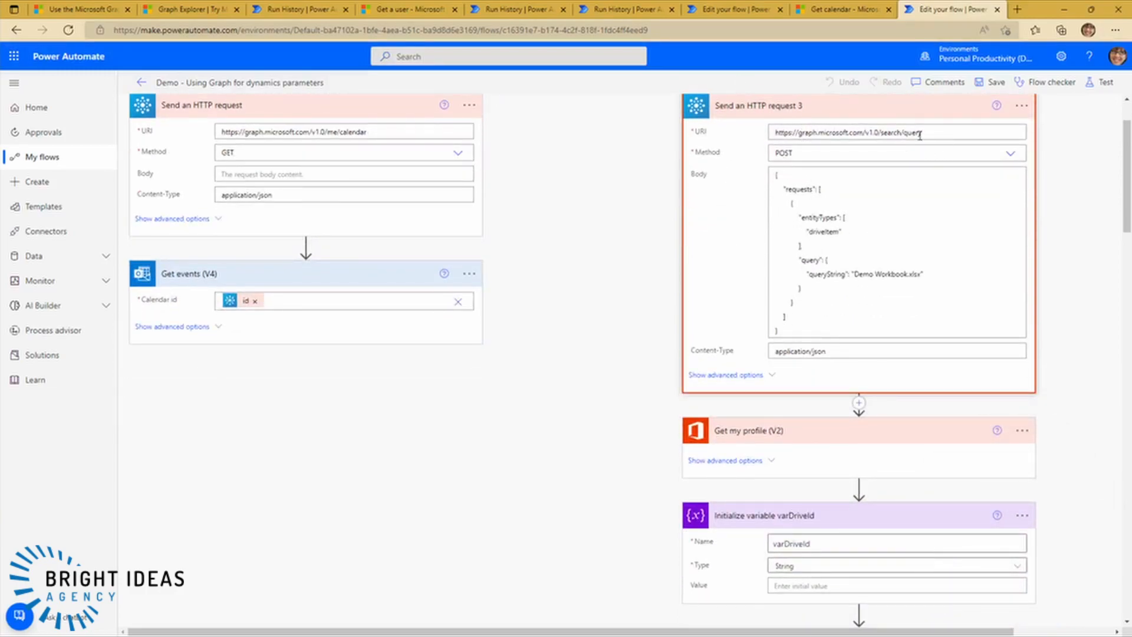
pyautogui.click(847, 242)
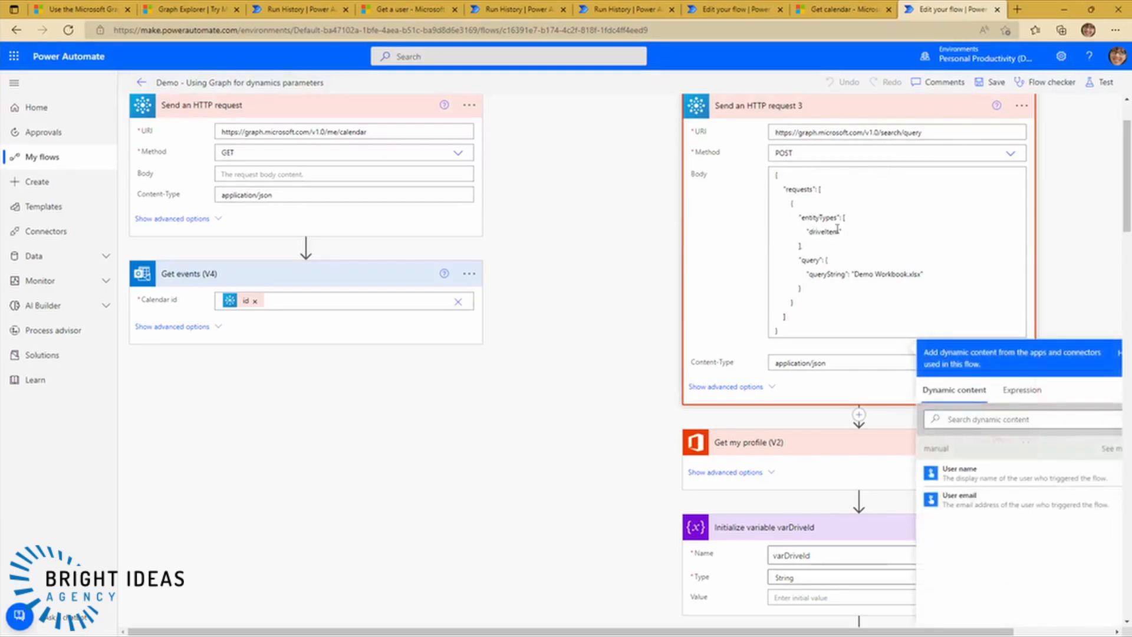
pyautogui.click(874, 275)
pyautogui.click(1052, 311)
pyautogui.scroll(-3, 858, 382)
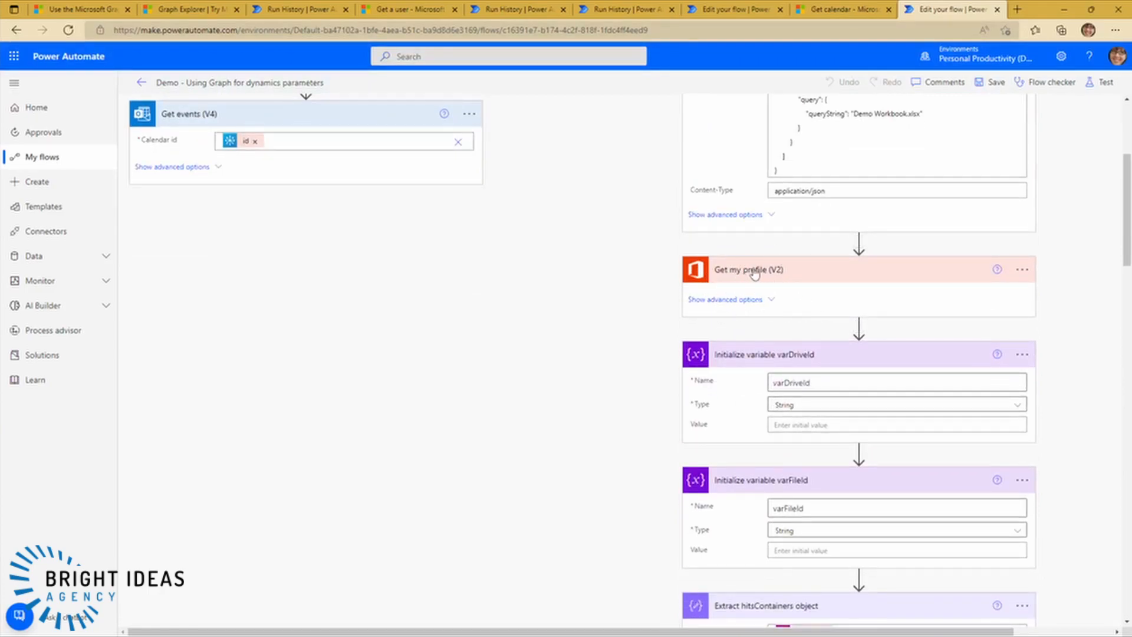
# Review the actions after the search request, from Get my profile and the varDriveId and varFileId variables through hitsContainers extraction, Parse JSON and the condition
pyautogui.scroll(-3, 816, 271)
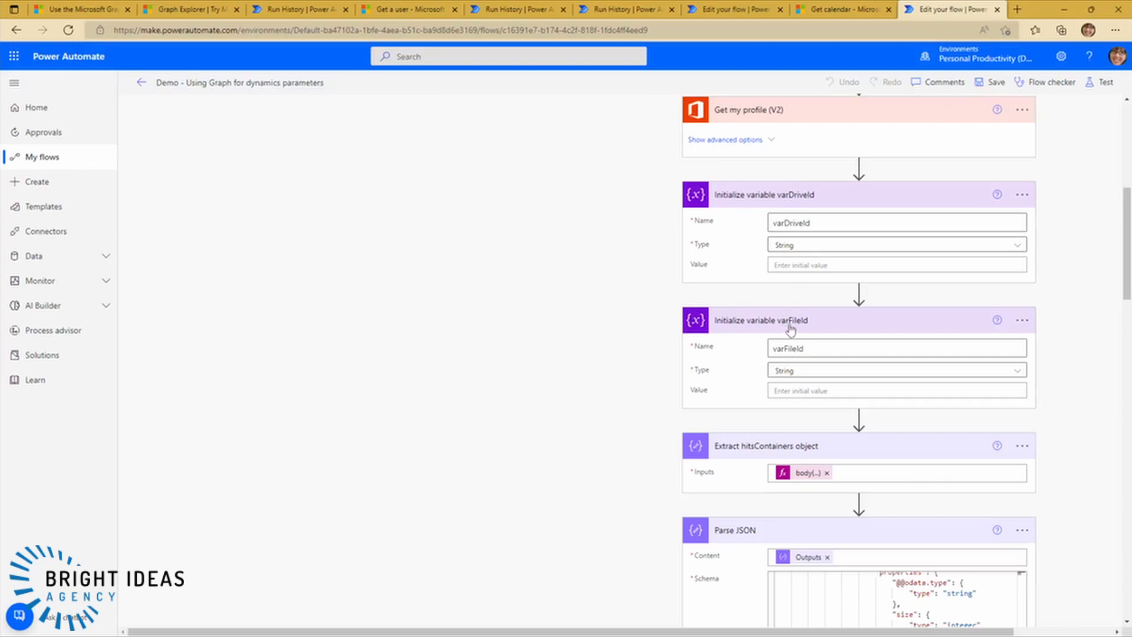
pyautogui.scroll(-3, 760, 343)
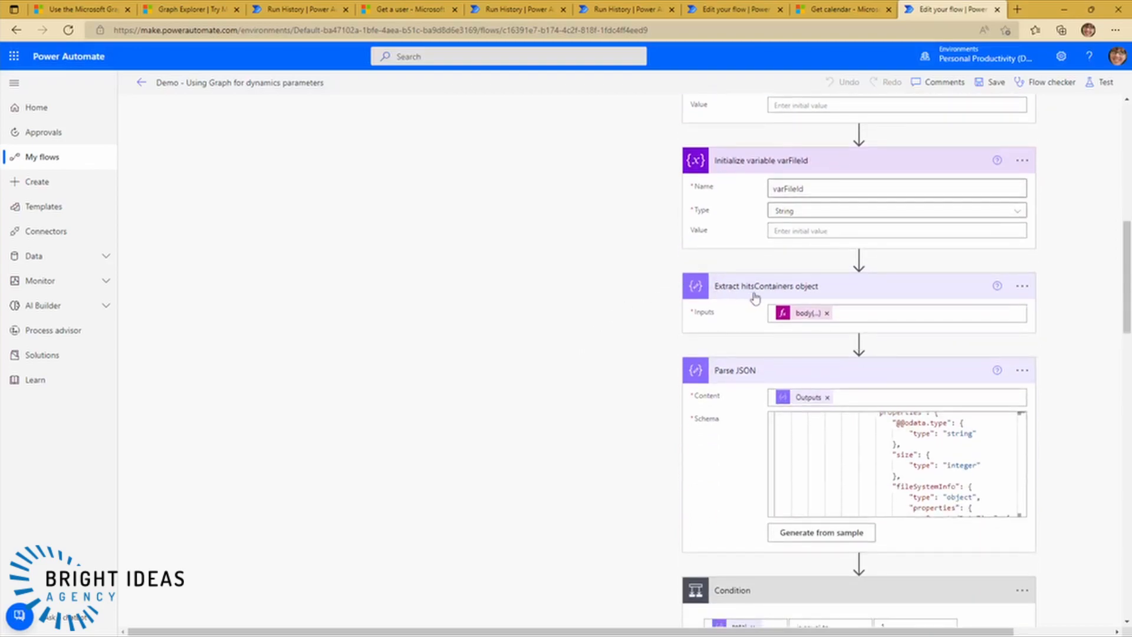
pyautogui.scroll(7, 761, 295)
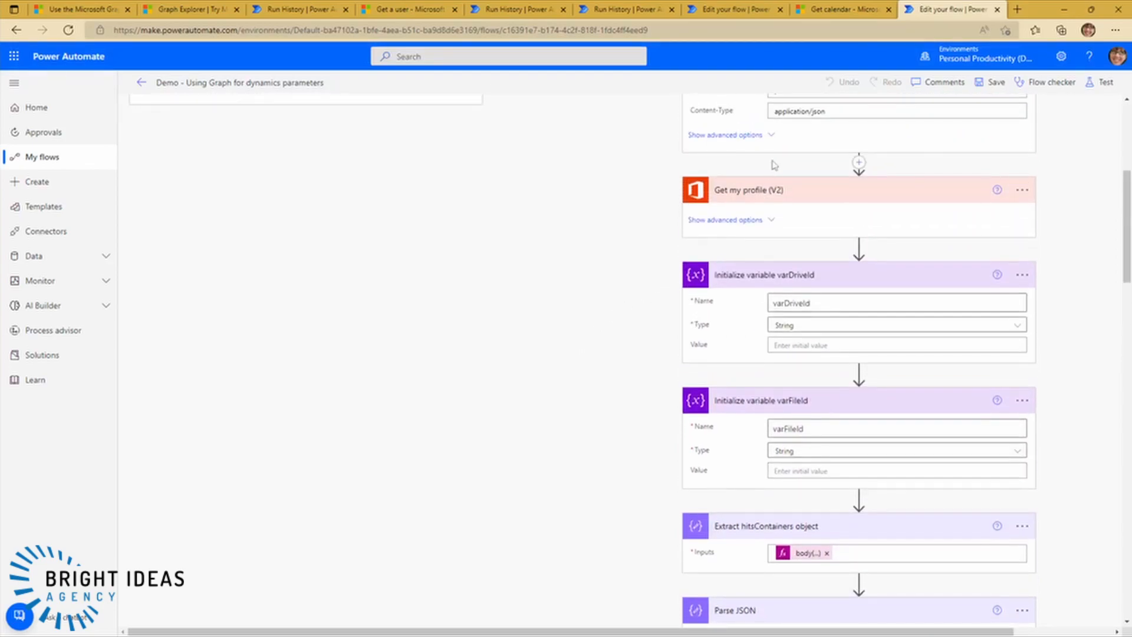
pyautogui.scroll(2, 789, 191)
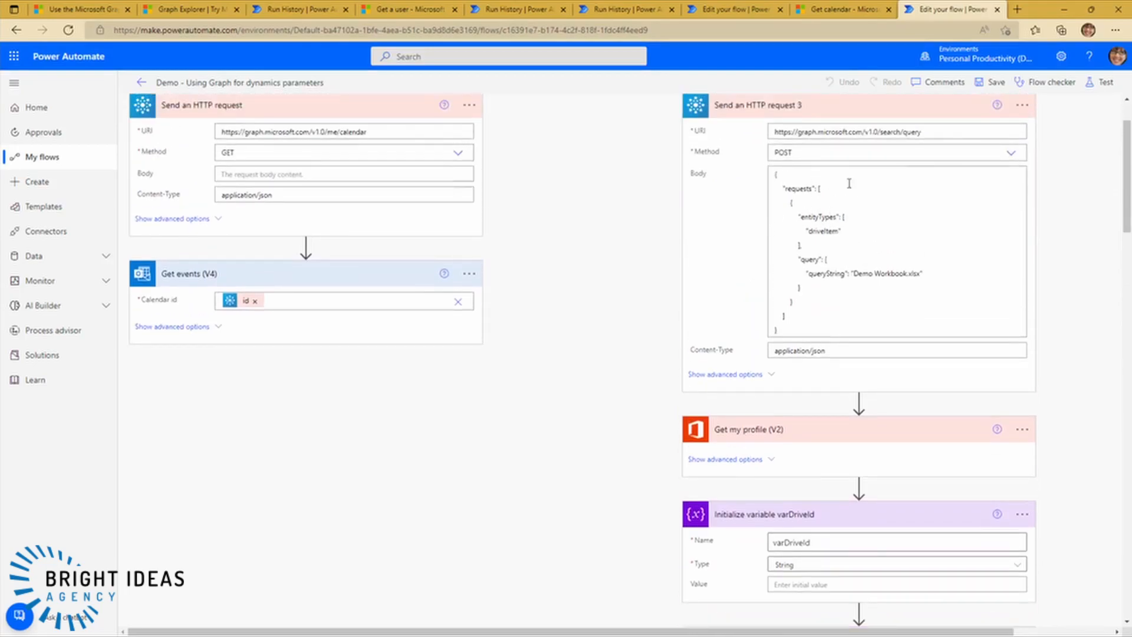
pyautogui.scroll(-5, 808, 508)
pyautogui.scroll(-3, 807, 509)
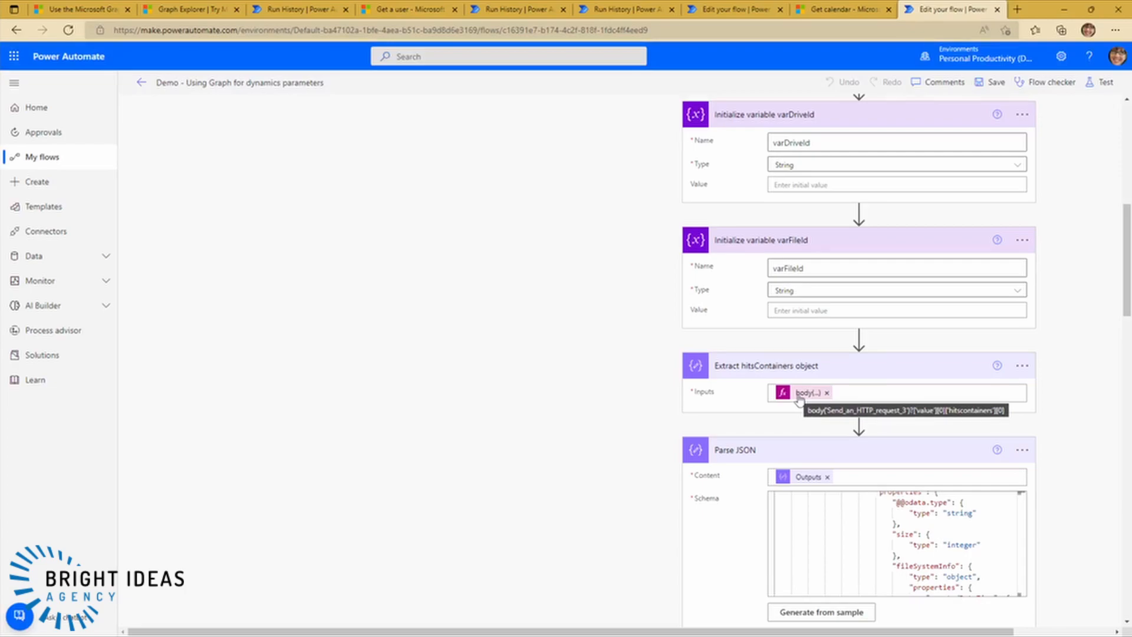
pyautogui.scroll(-2, 853, 386)
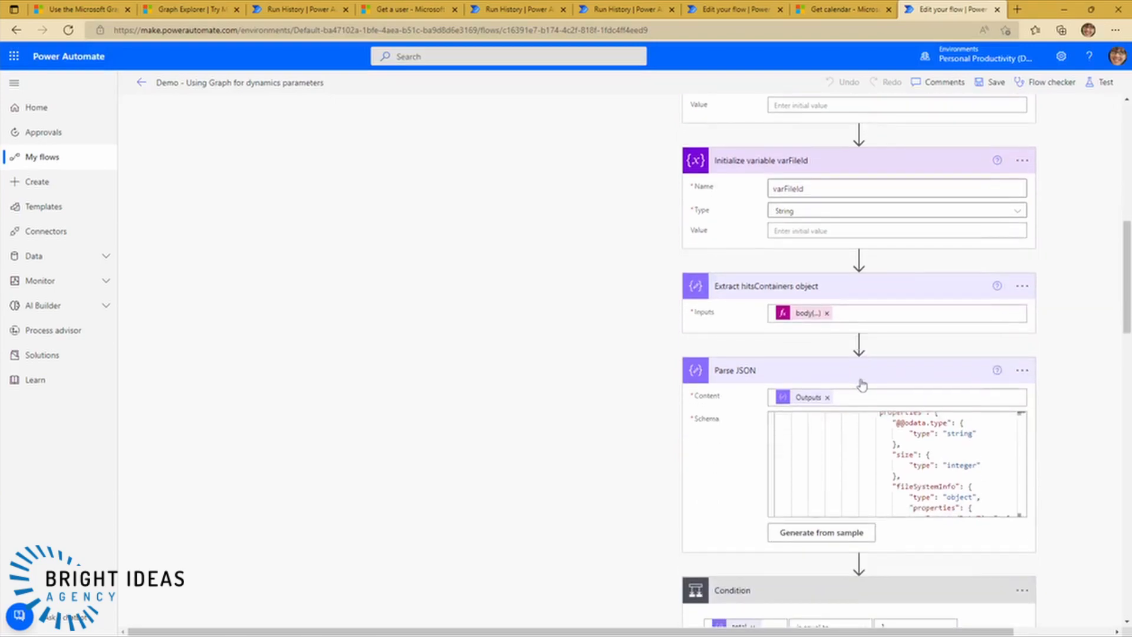
pyautogui.scroll(-2, 897, 322)
pyautogui.scroll(-4, 755, 283)
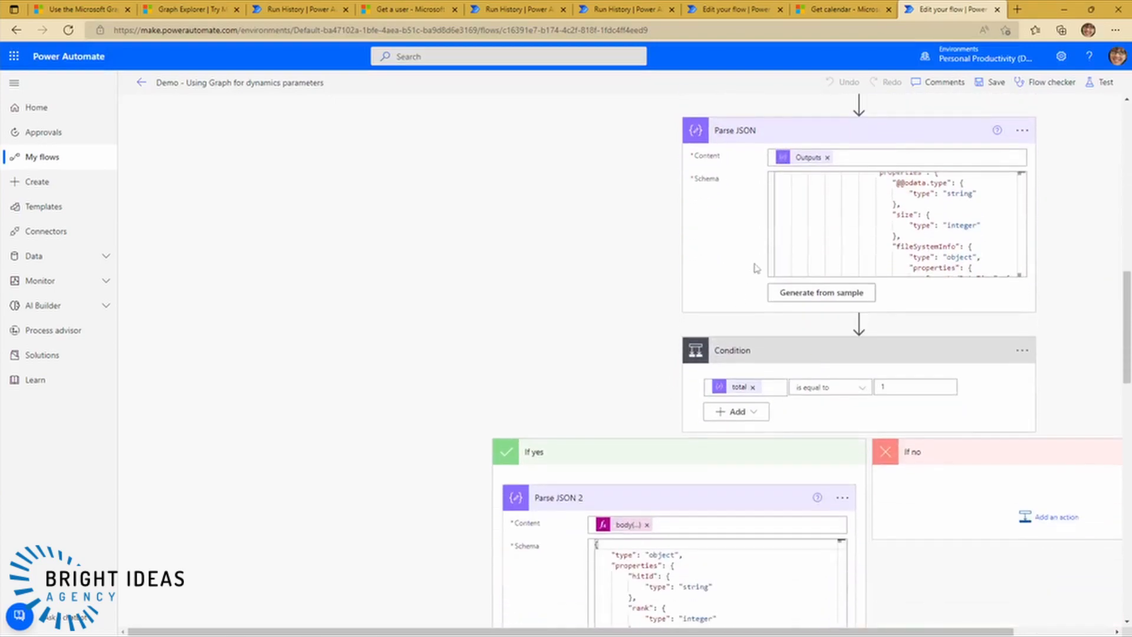
pyautogui.scroll(2, 740, 281)
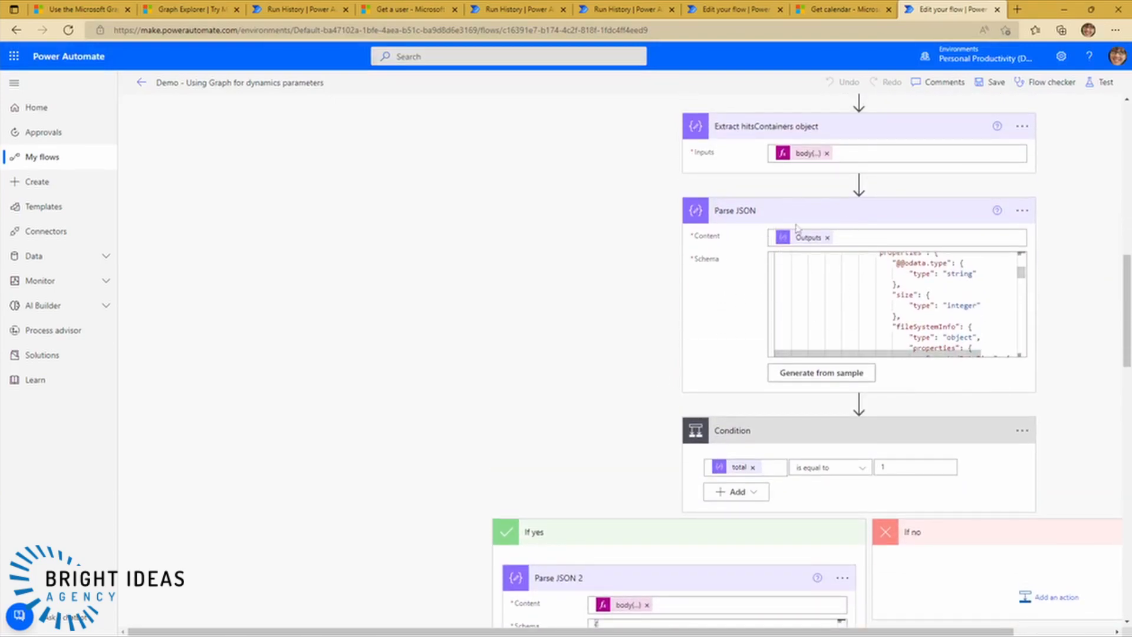
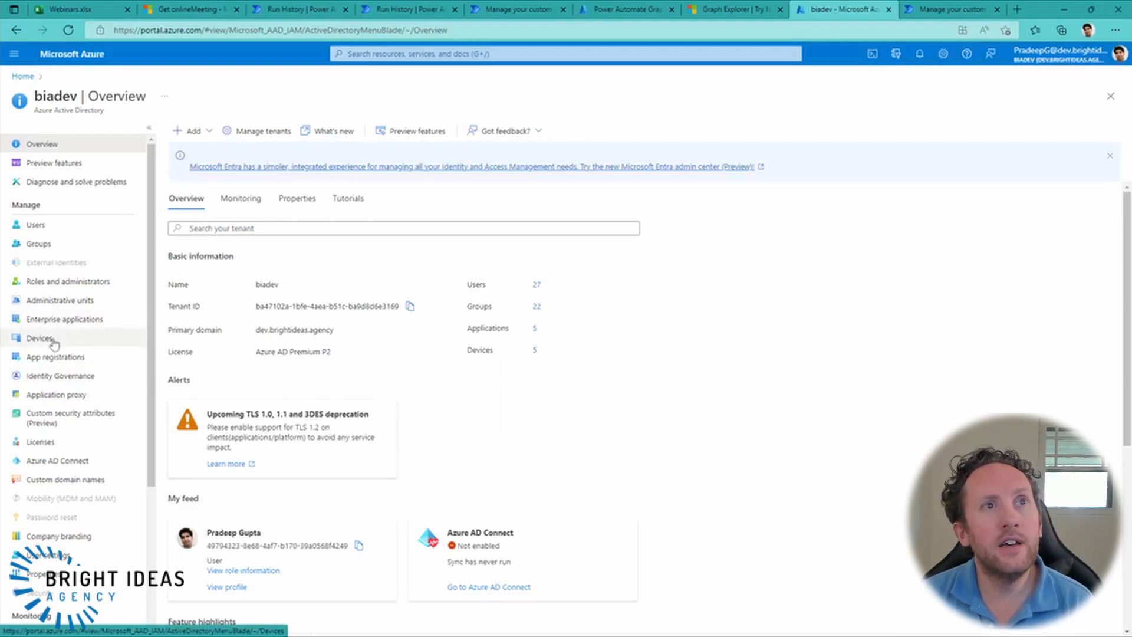
# Register a single-tenant application named Power Automate Graph Demo 2 in Azure Active Directory and look over its client and tenant IDs
pyautogui.click(57, 358)
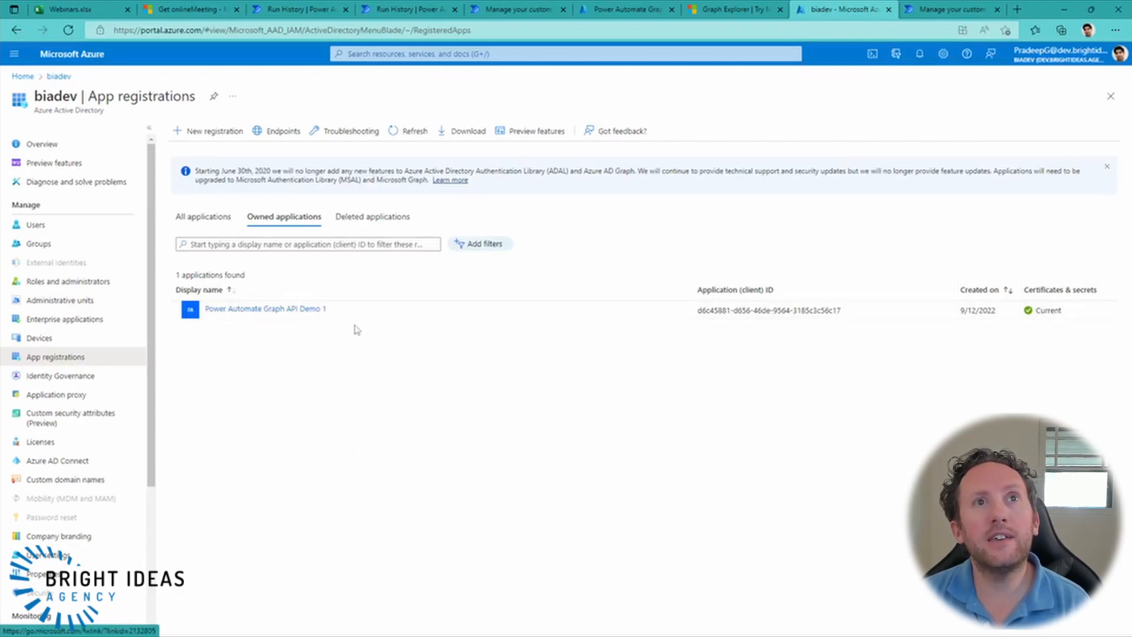
pyautogui.click(211, 131)
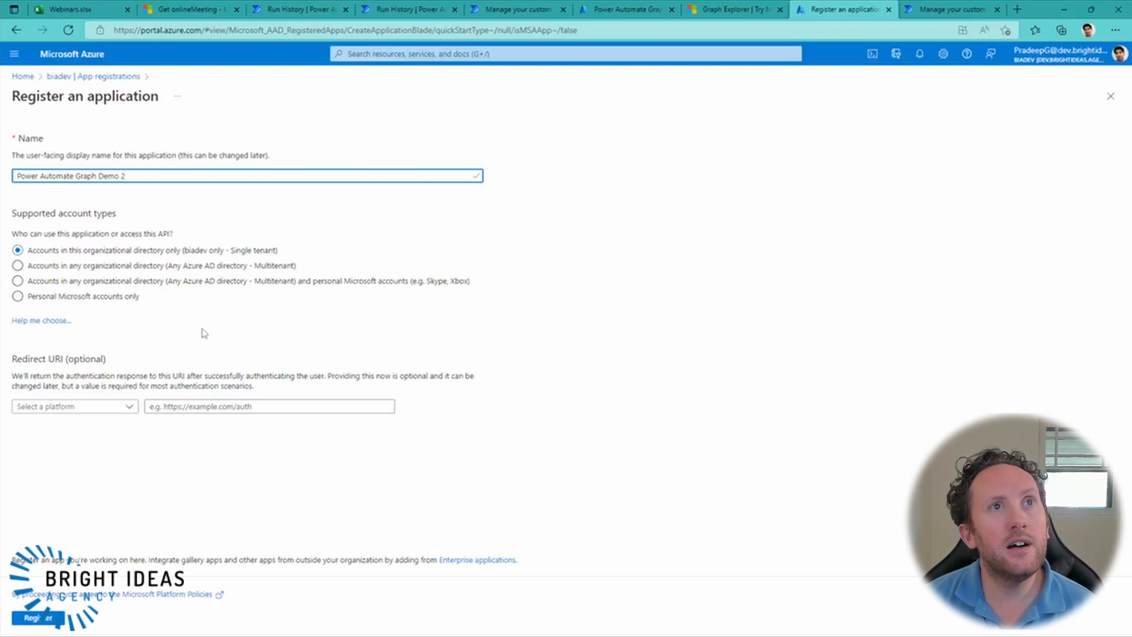
pyautogui.click(158, 366)
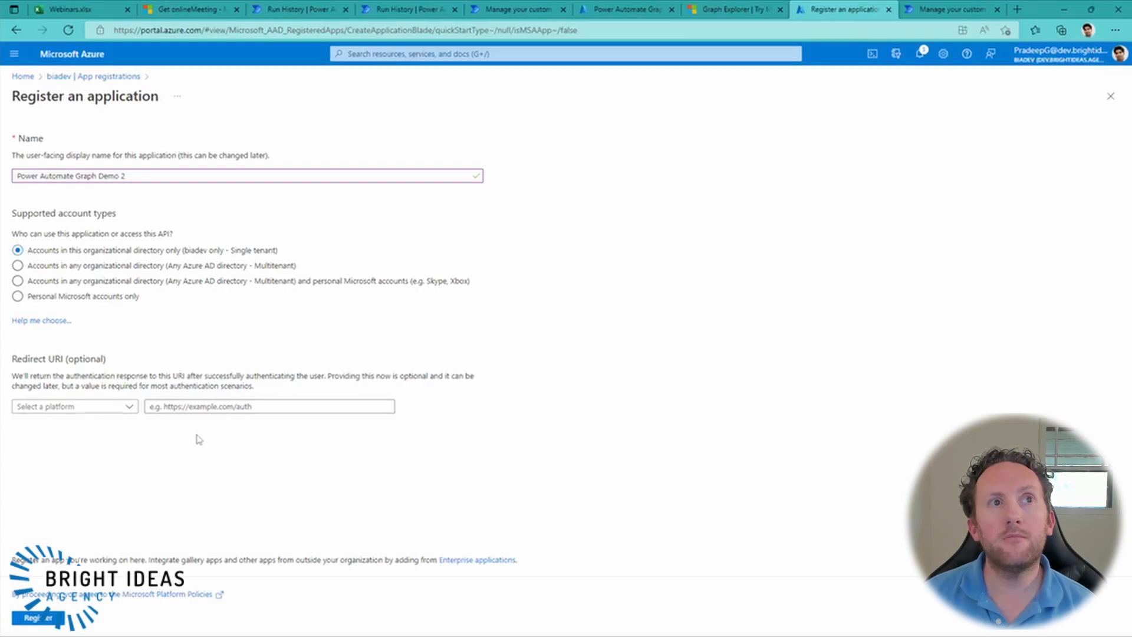
pyautogui.click(40, 621)
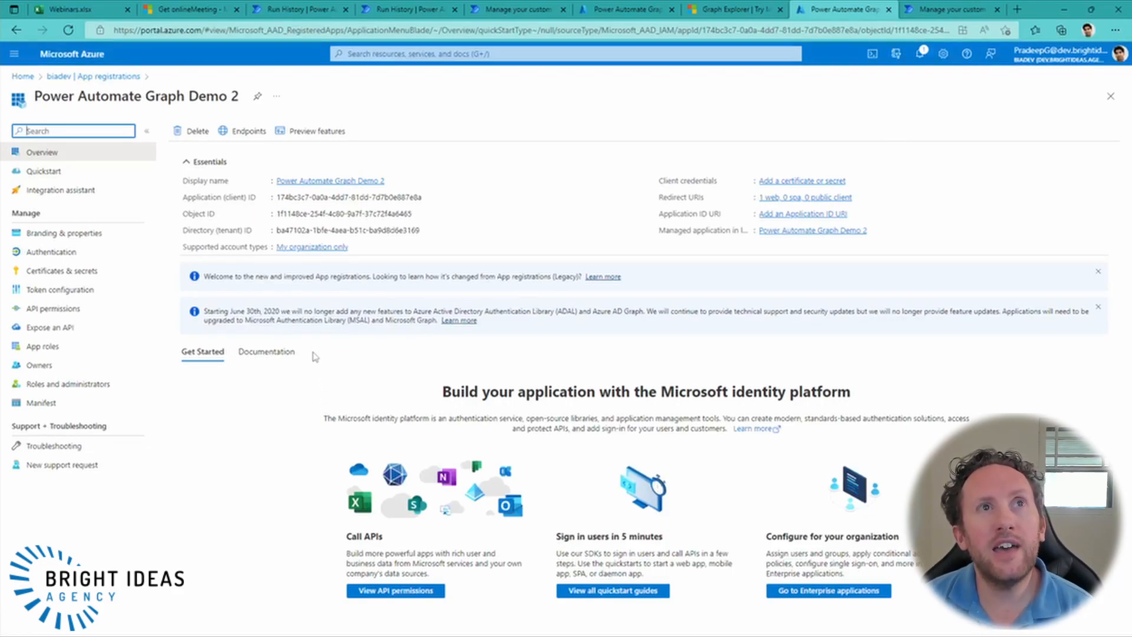
pyautogui.moveTo(298, 200)
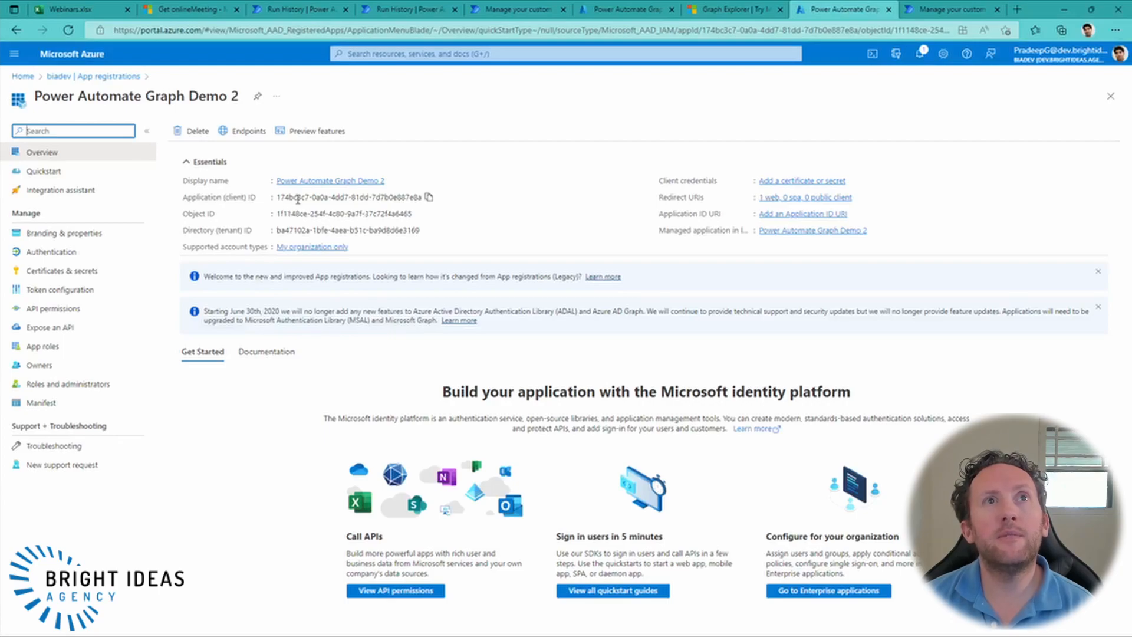
pyautogui.moveTo(316, 230)
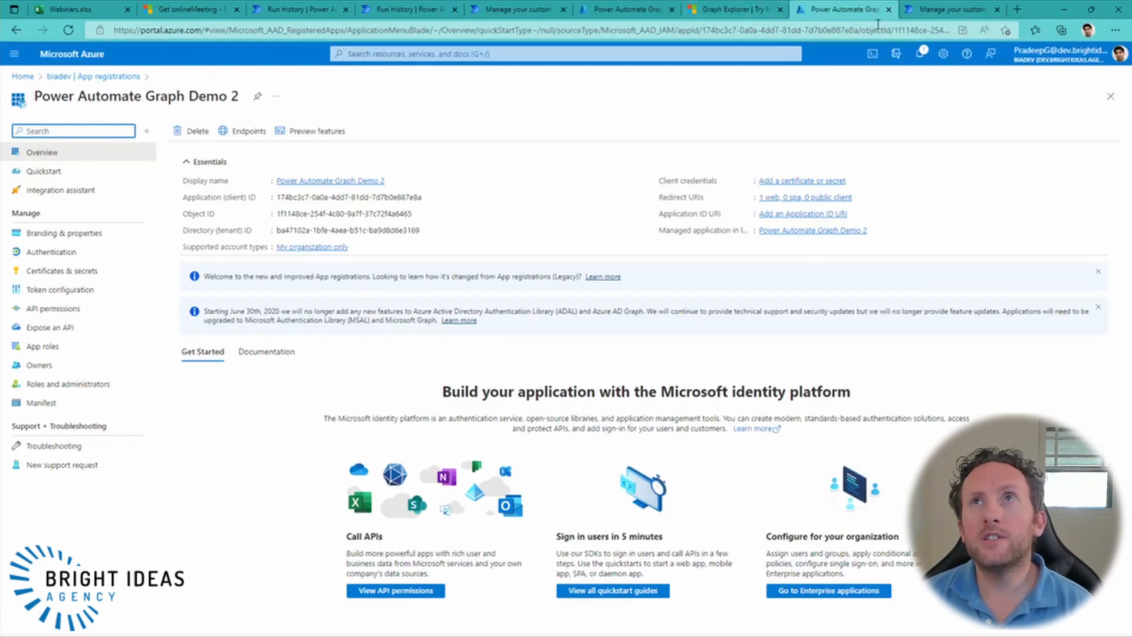
# In Power Automate, create a blank custom connector named MS Graph API Demo Connector 2, starting the free 90-day trial
pyautogui.click(921, 10)
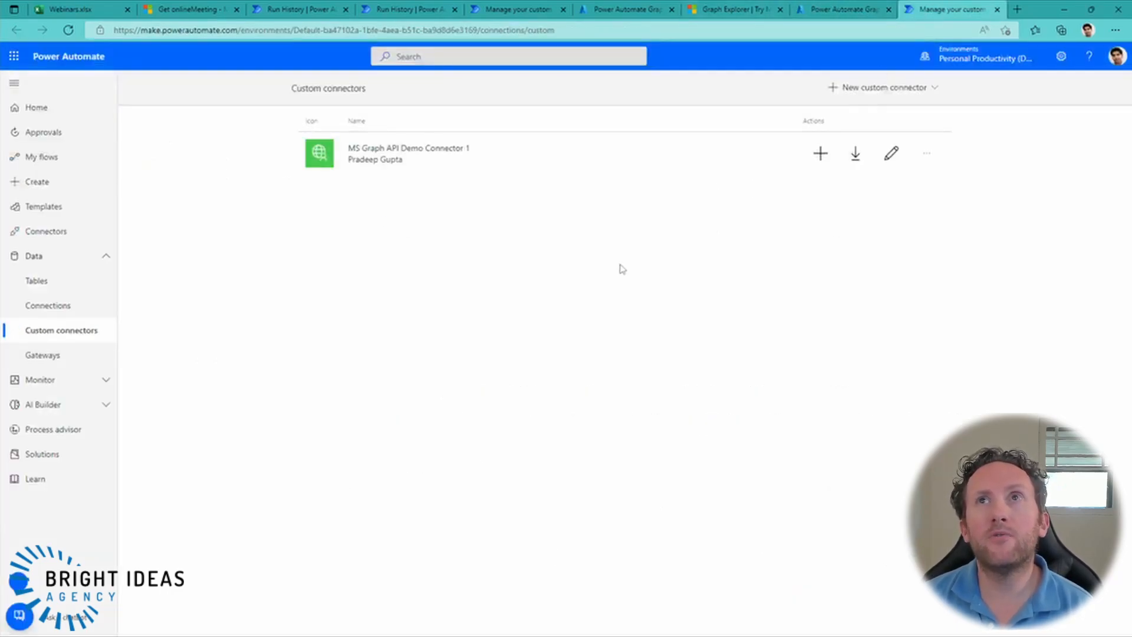
pyautogui.click(920, 89)
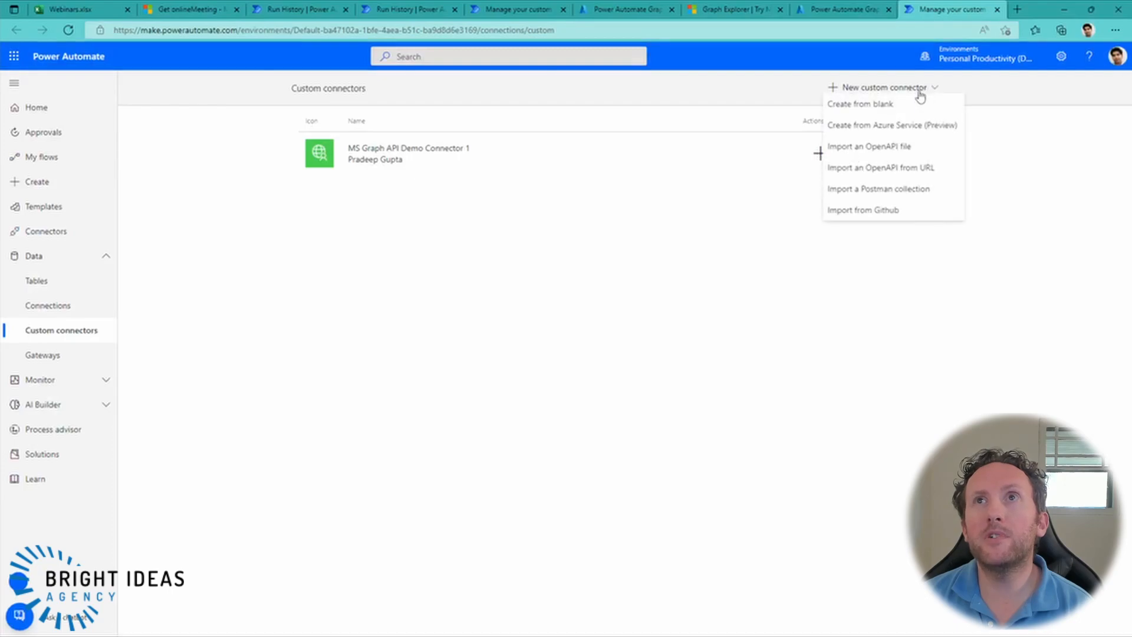
pyautogui.click(855, 110)
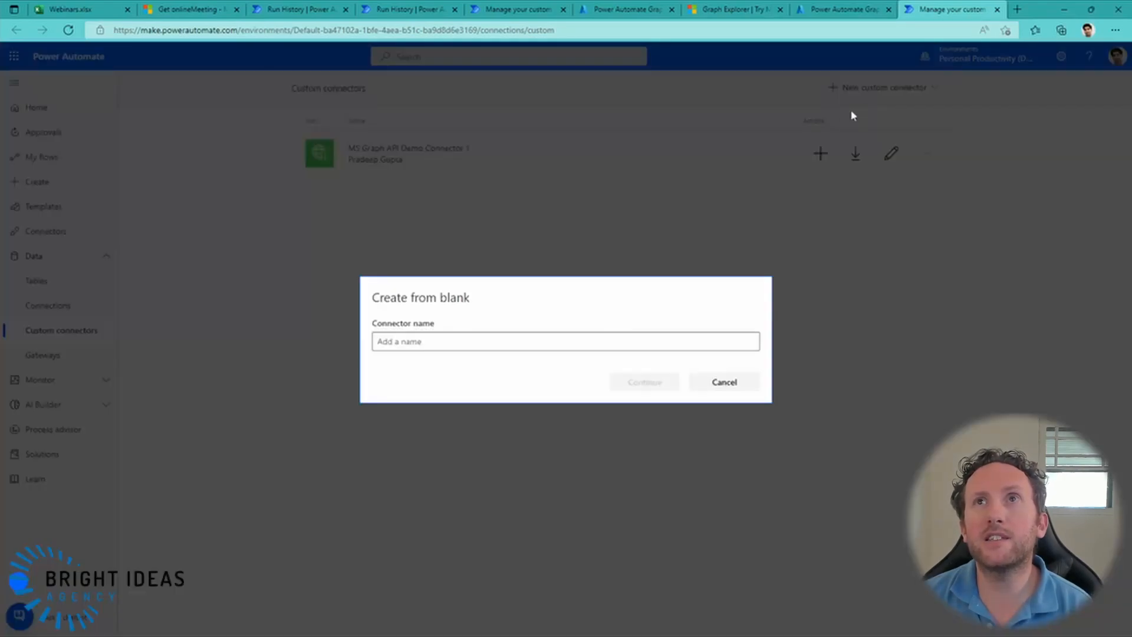
pyautogui.click(399, 342)
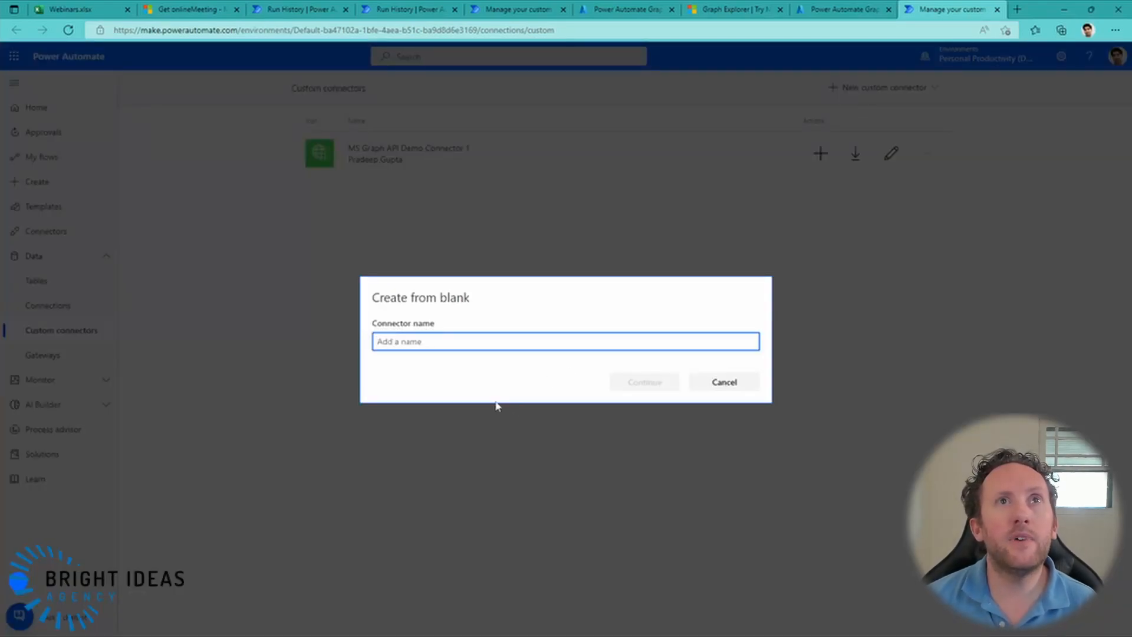
pyautogui.write('MS')
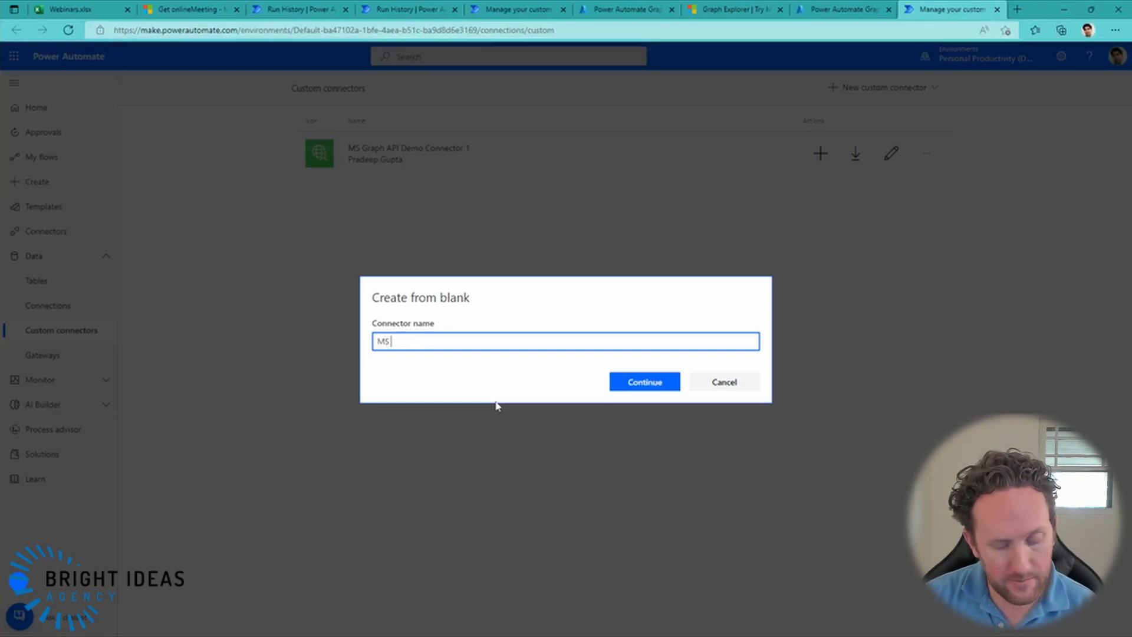
pyautogui.write(' Graph API Demo Connector 2')
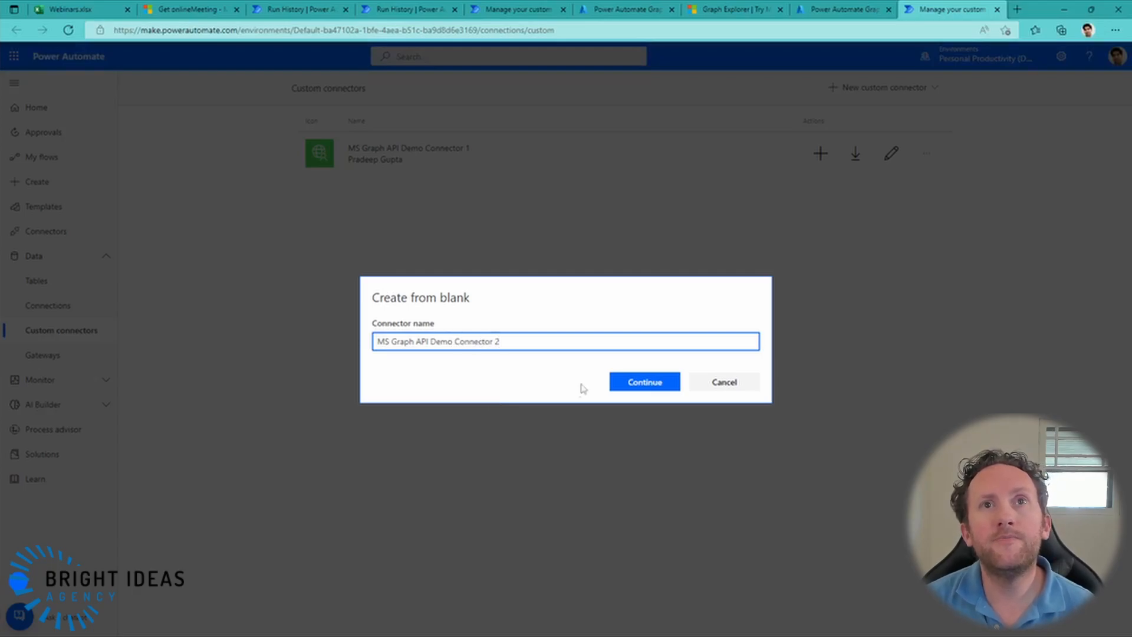
pyautogui.click(640, 383)
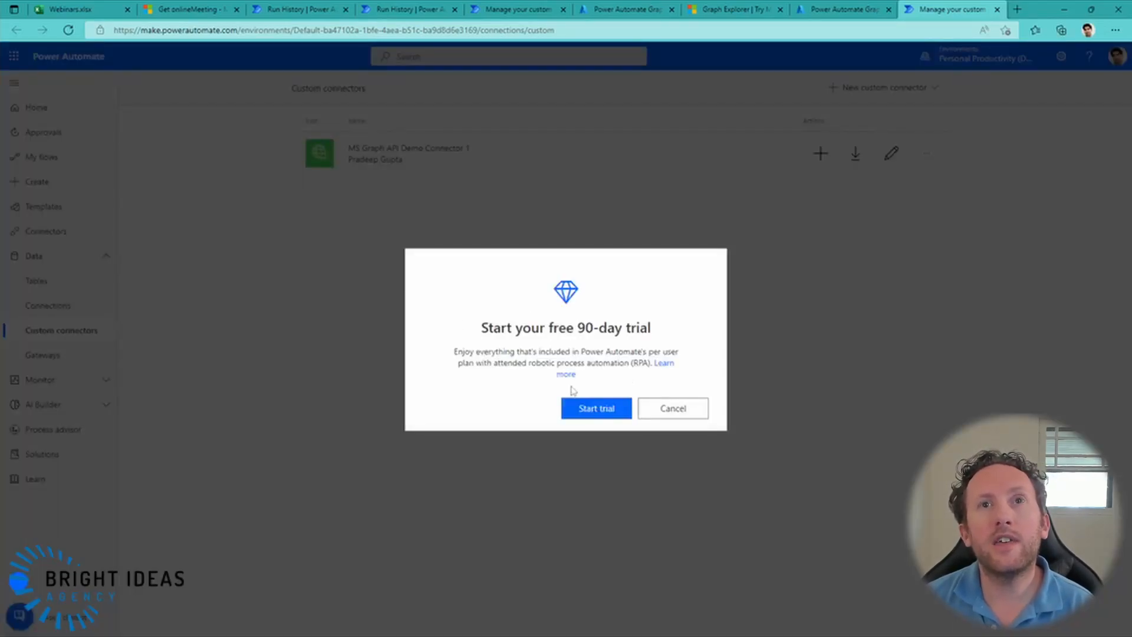
pyautogui.click(589, 412)
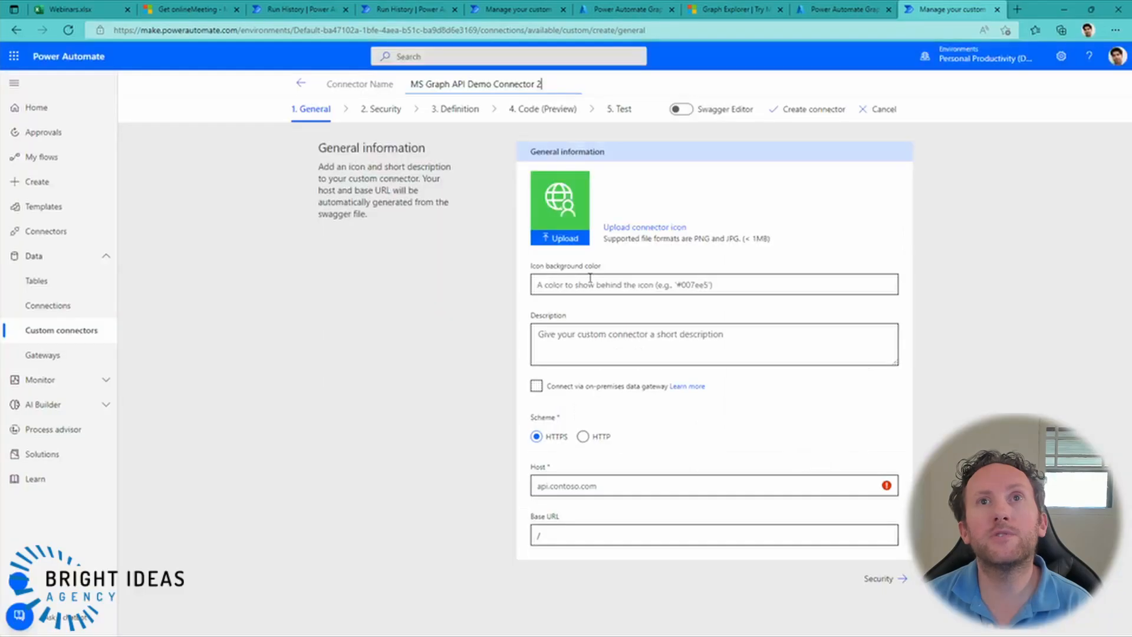
# Set the custom connector's description to "Demo connector" in its general information
pyautogui.click(539, 285)
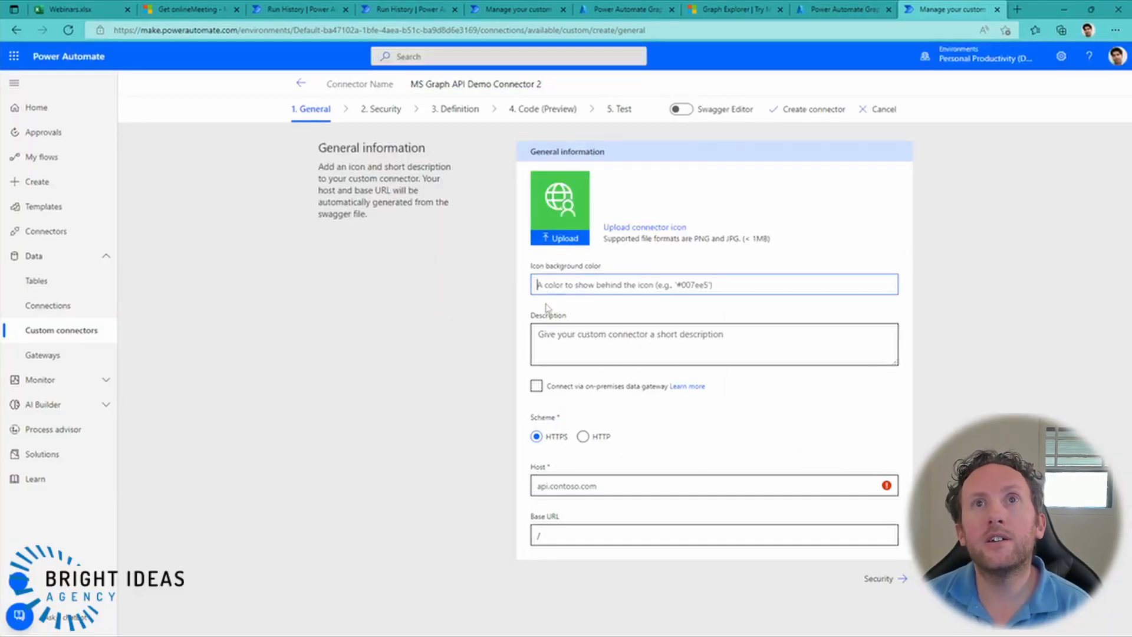
pyautogui.click(571, 345)
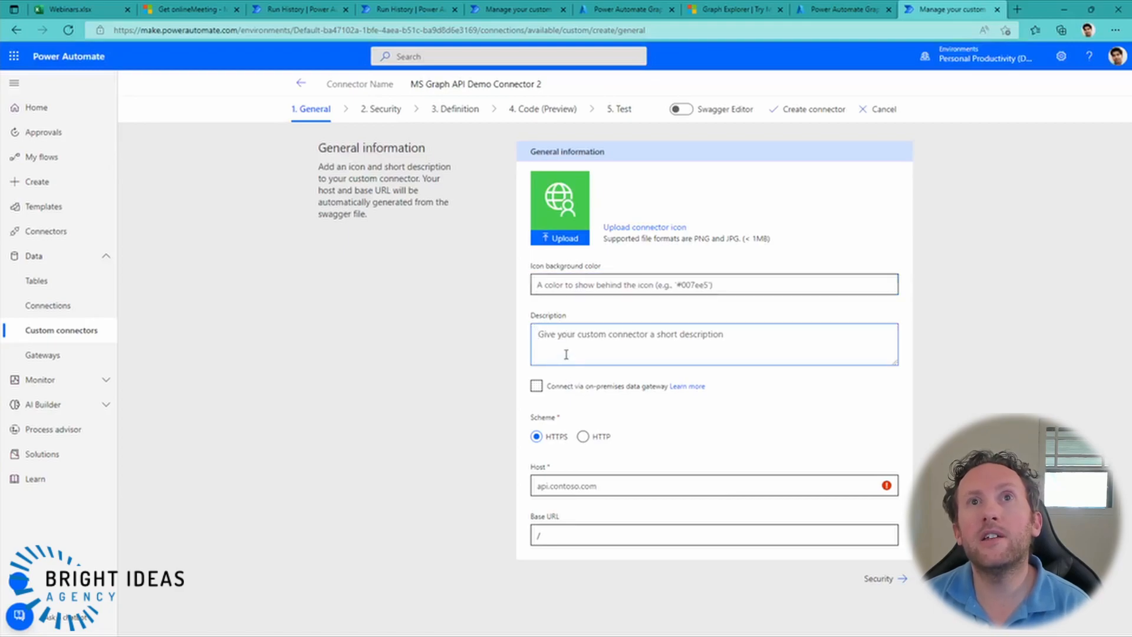
pyautogui.click(680, 286)
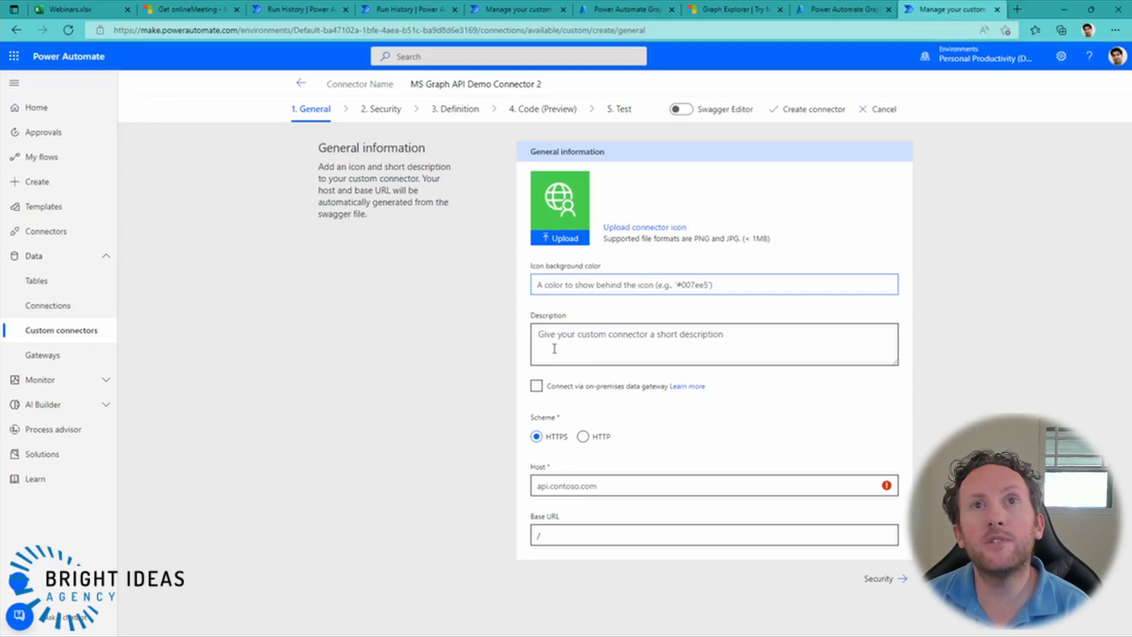
pyautogui.click(583, 355)
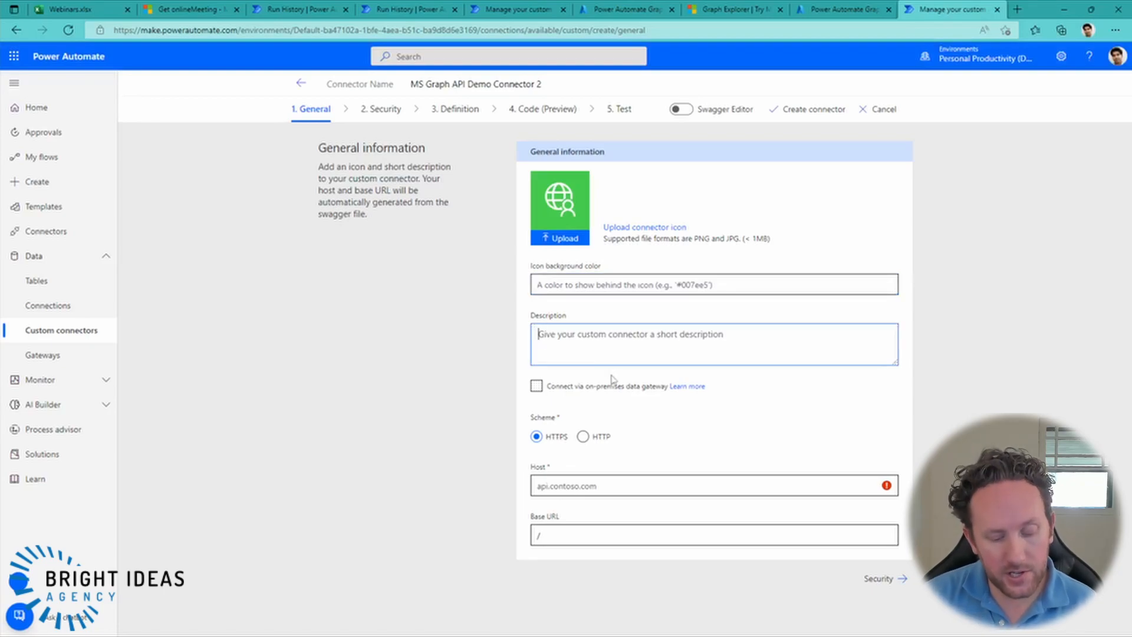
pyautogui.write('Demo connector')
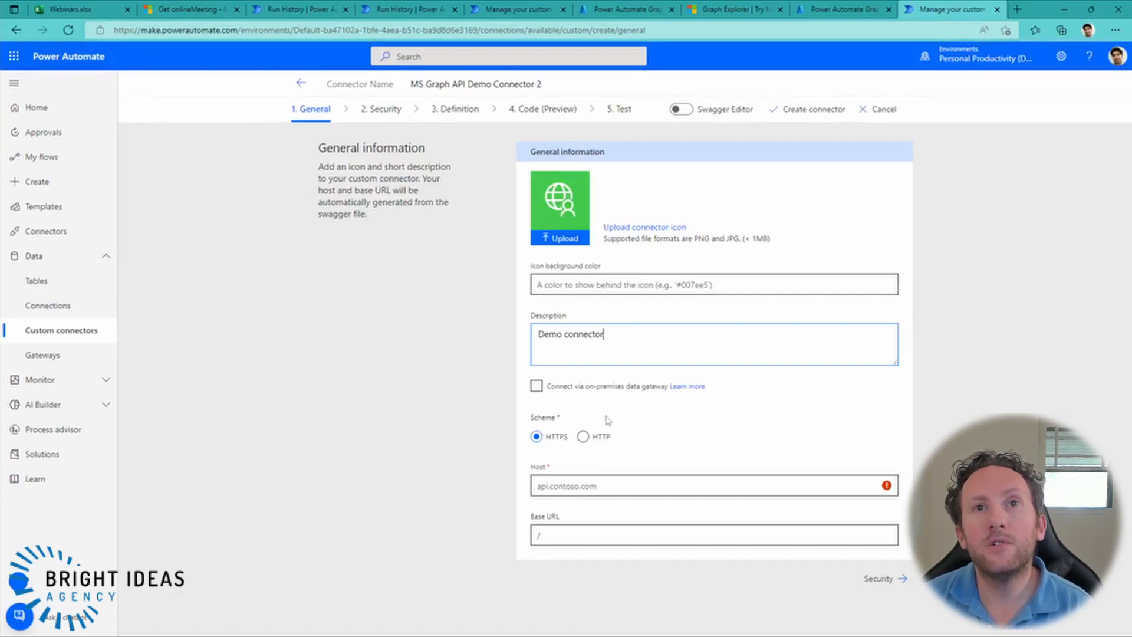
# Set the connector's host to graph.microsoft.com and proceed to its security settings
pyautogui.click(588, 489)
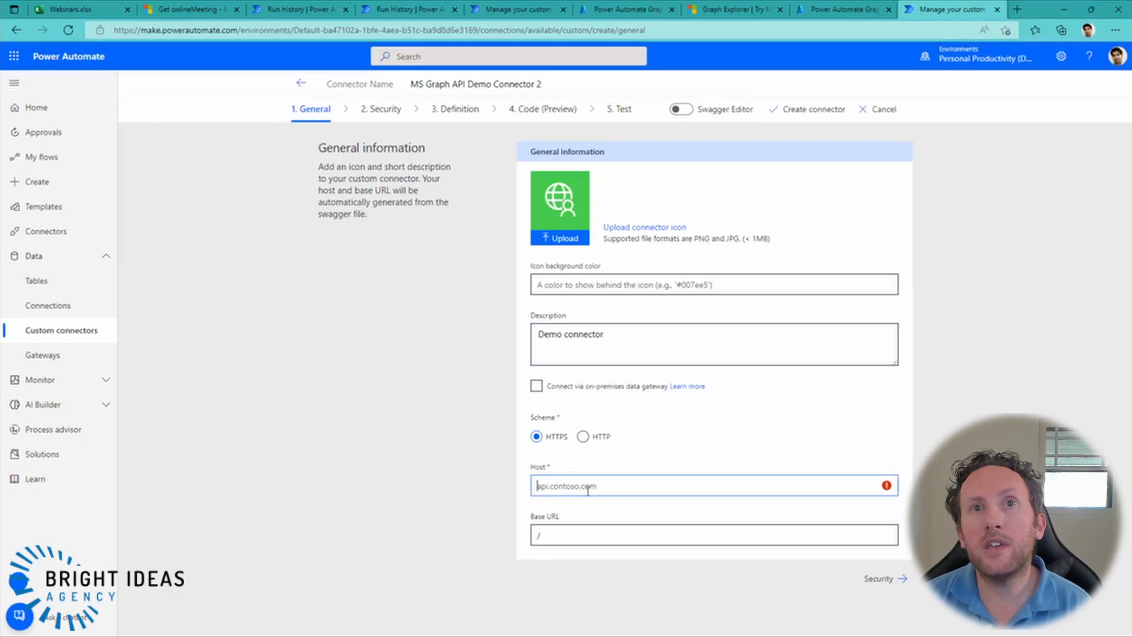
pyautogui.write('graph.microsoft.com')
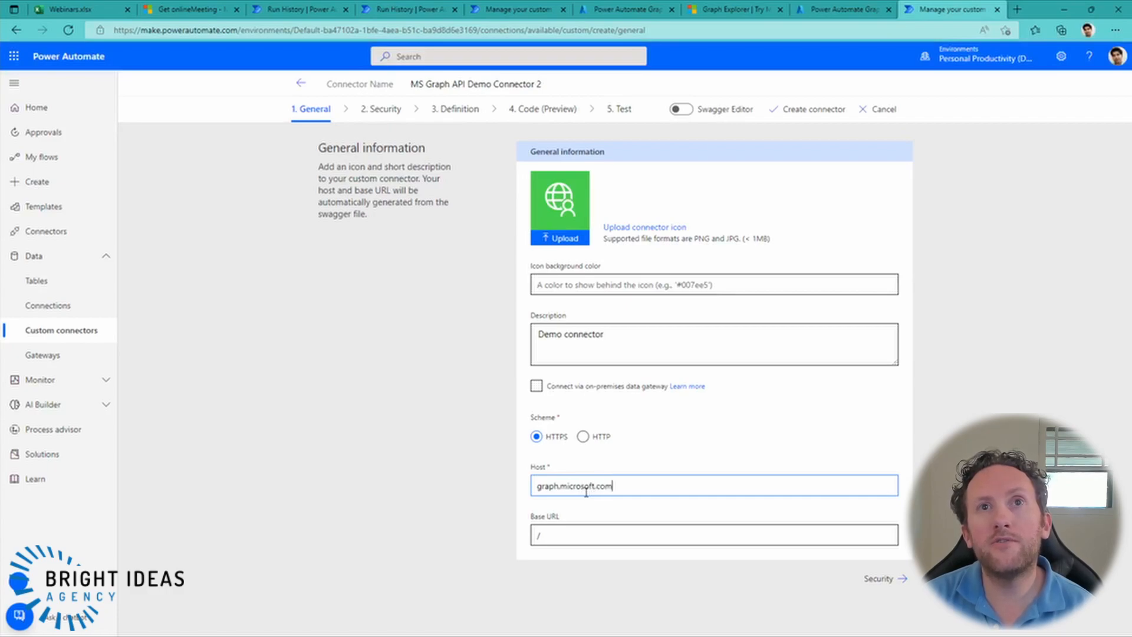
pyautogui.click(883, 581)
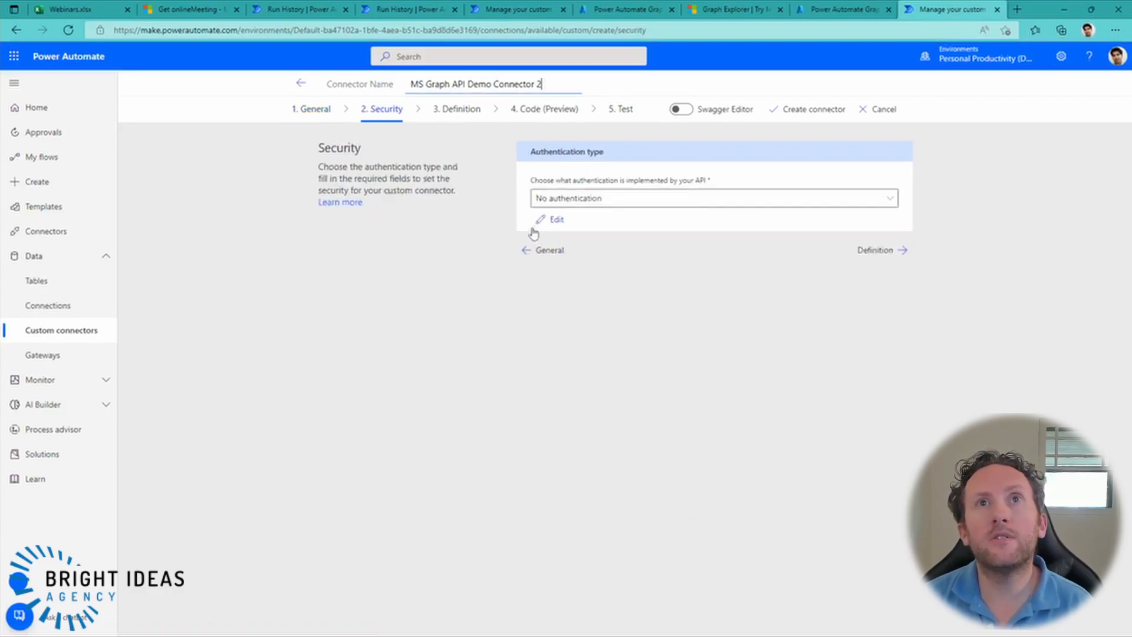
# Set the connector's authentication type to OAuth 2.0 with Azure Active Directory as the identity provider
pyautogui.click(581, 198)
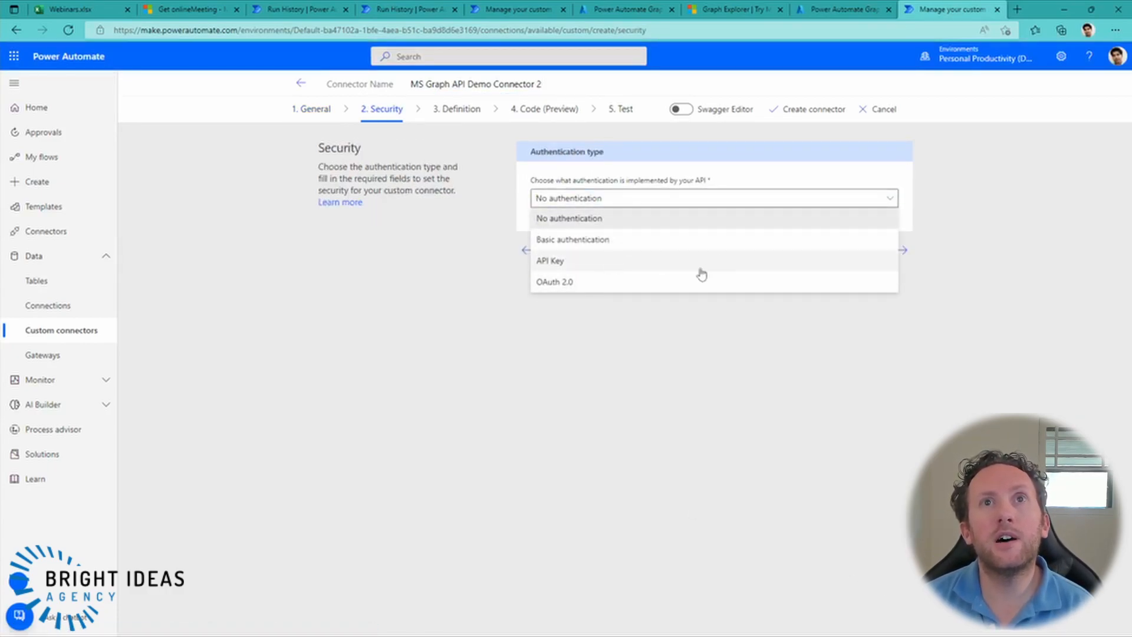
pyautogui.click(584, 283)
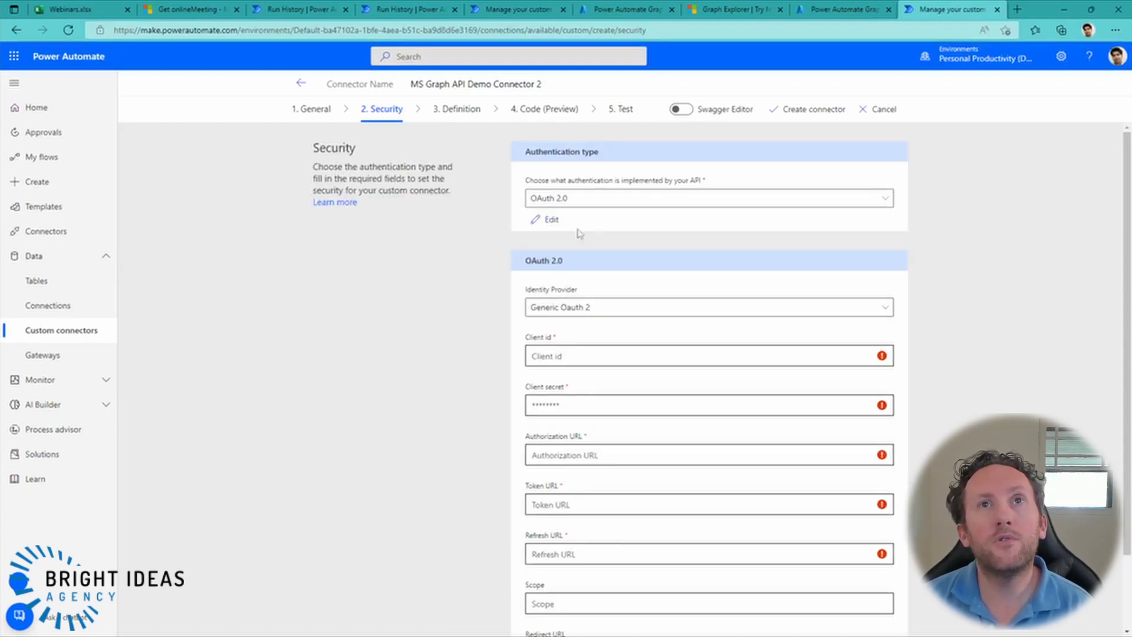
pyautogui.scroll(-2, 590, 253)
pyautogui.click(582, 230)
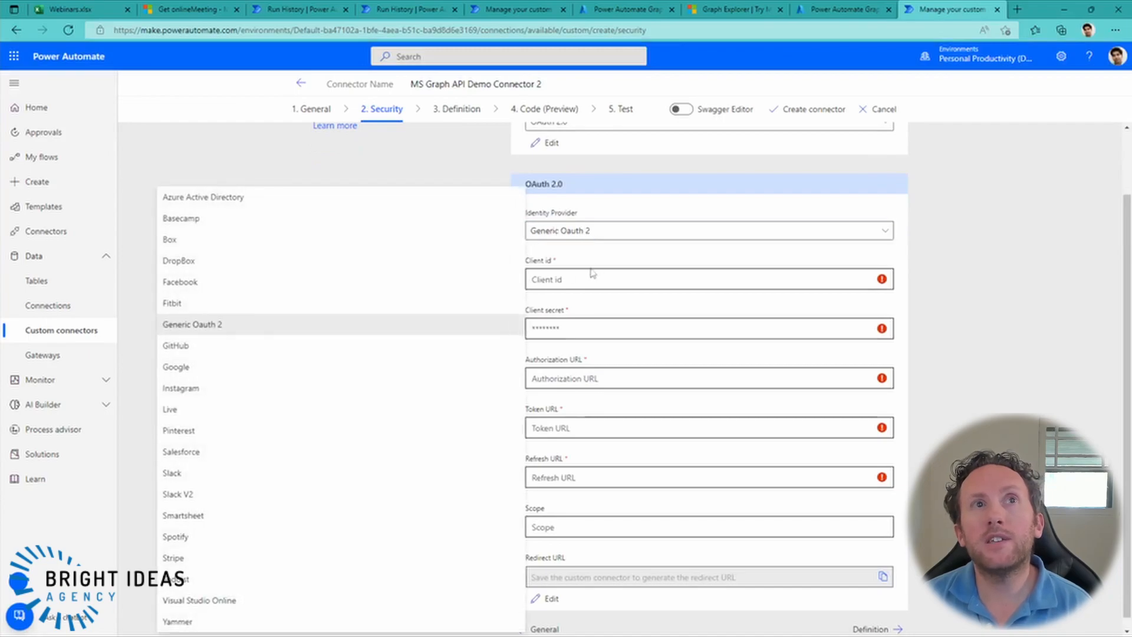
pyautogui.click(242, 198)
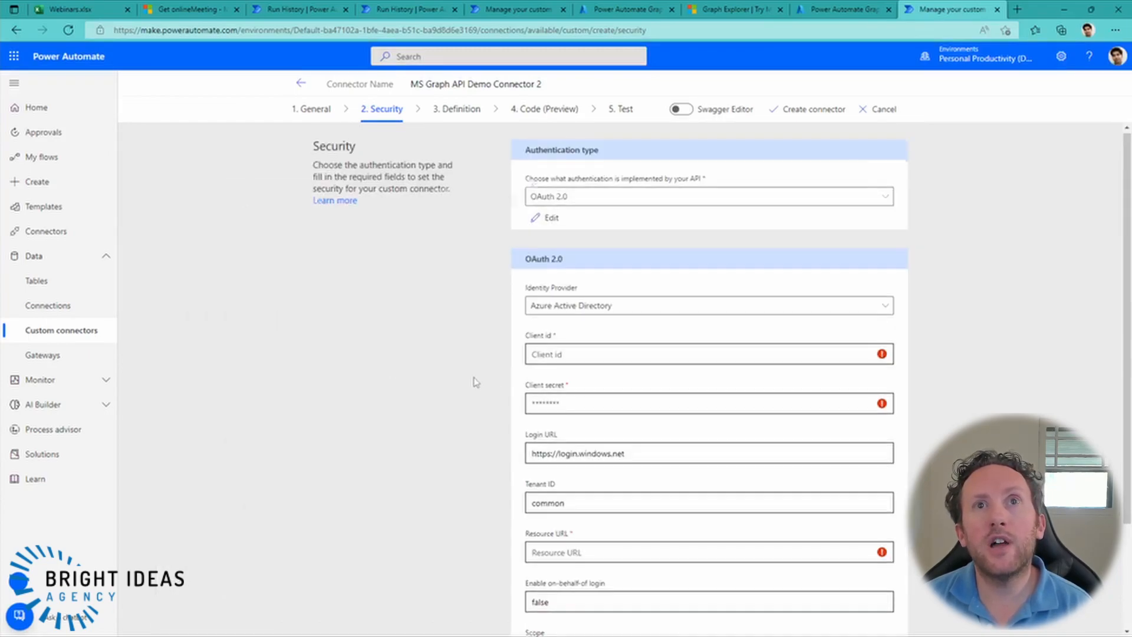
pyautogui.scroll(-3, 477, 377)
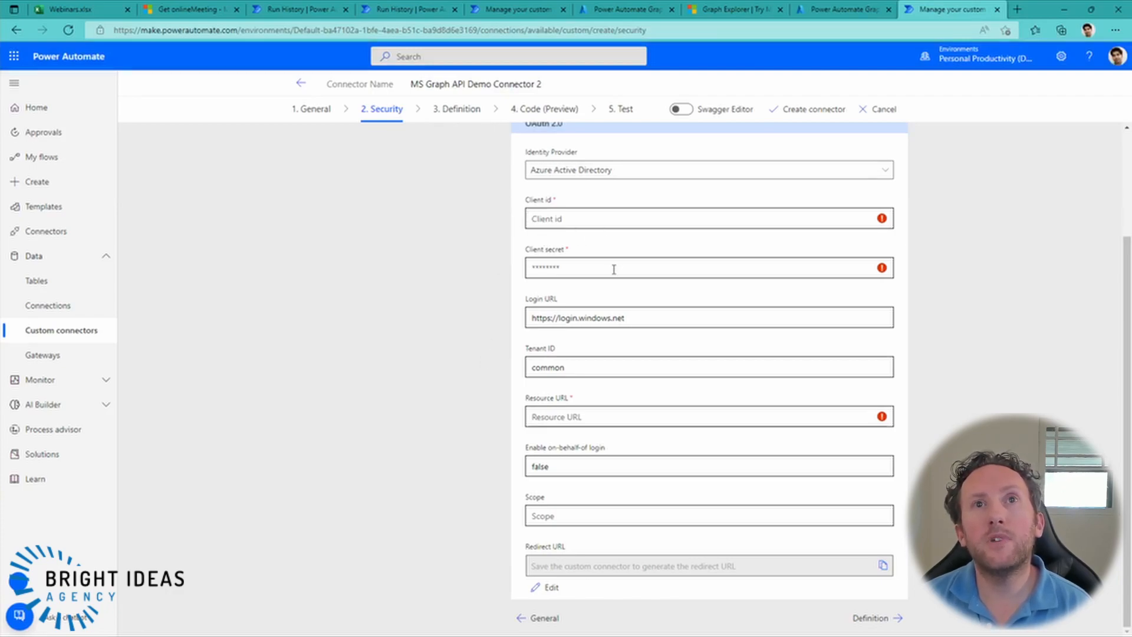
pyautogui.scroll(1, 610, 272)
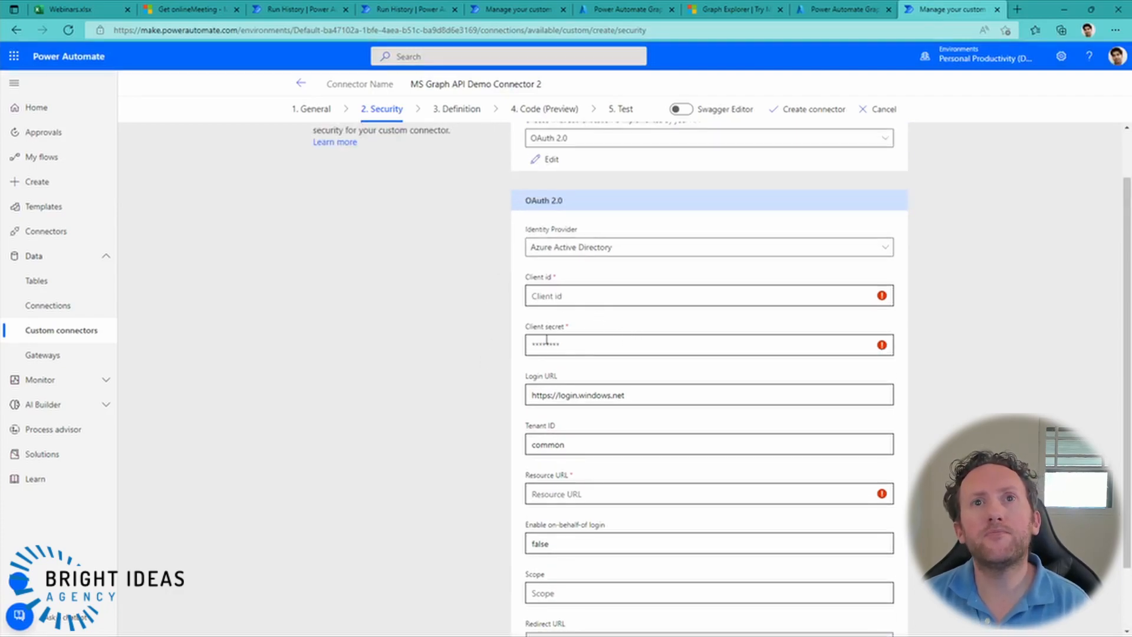
pyautogui.scroll(-1, 548, 273)
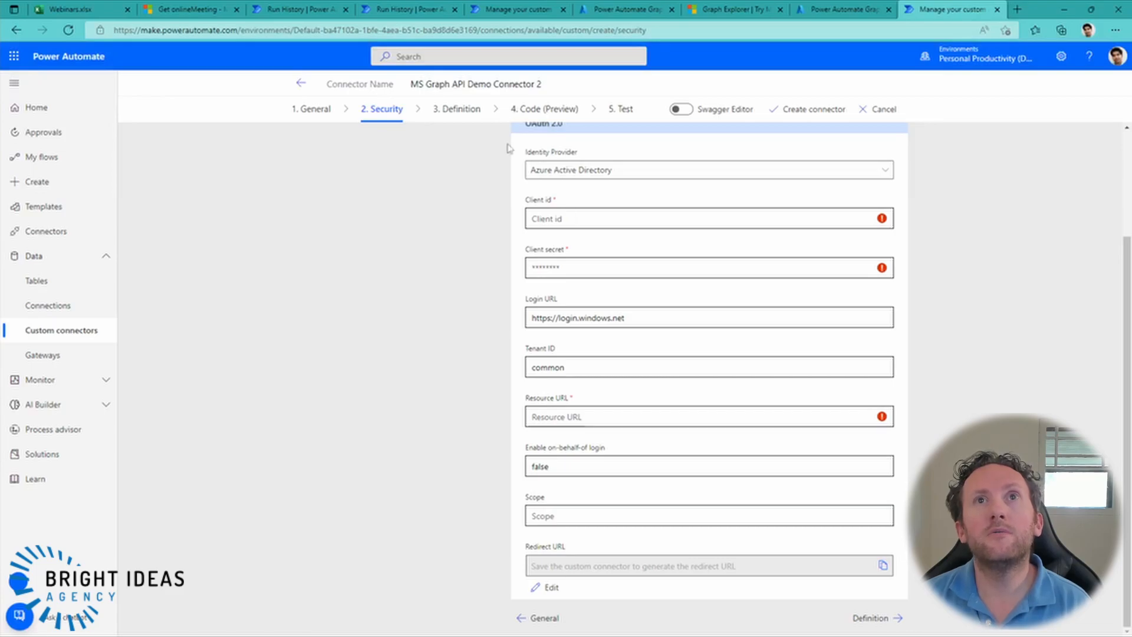
# Copy the application (client) ID from the Power Automate Graph Demo 2 registration in Azure into the connector's client ID
pyautogui.click(837, 9)
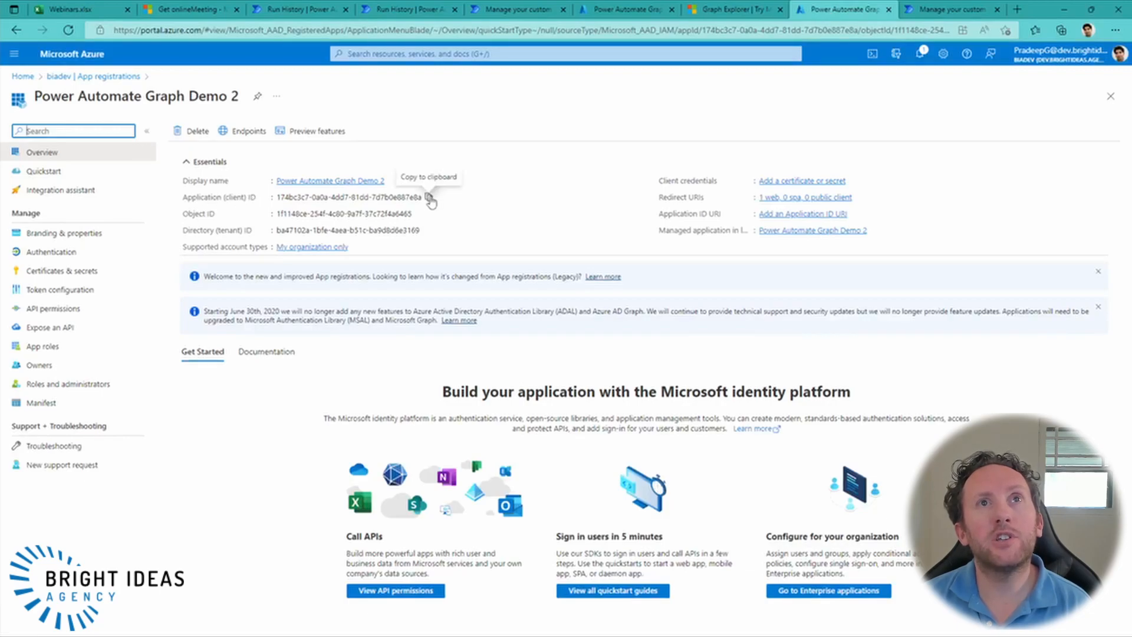
pyautogui.click(429, 197)
pyautogui.click(946, 9)
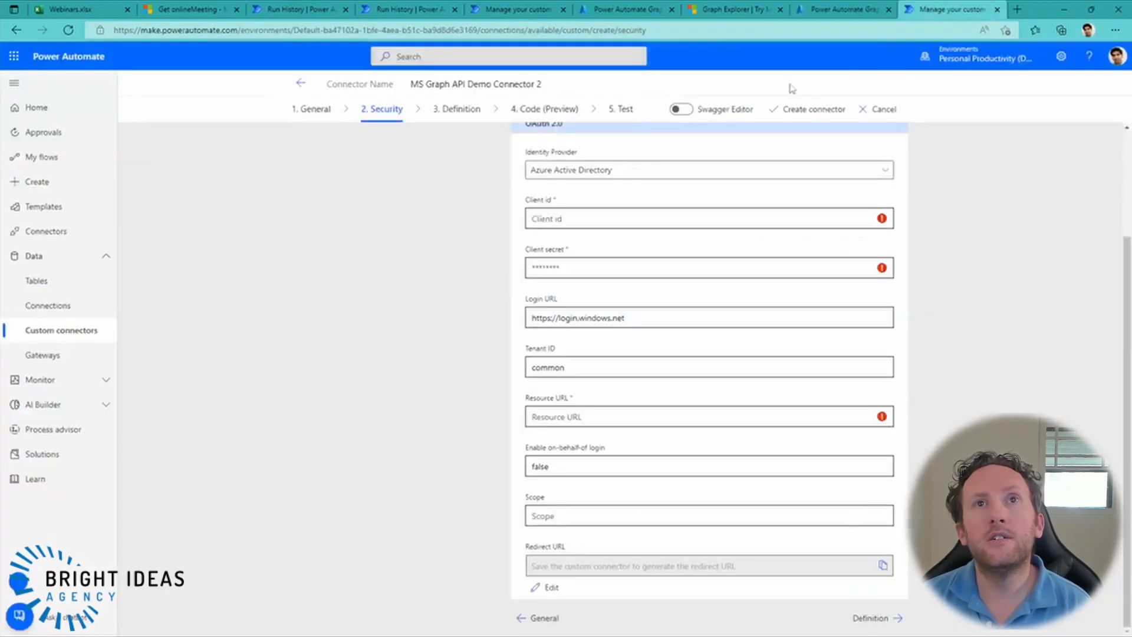
pyautogui.click(548, 218)
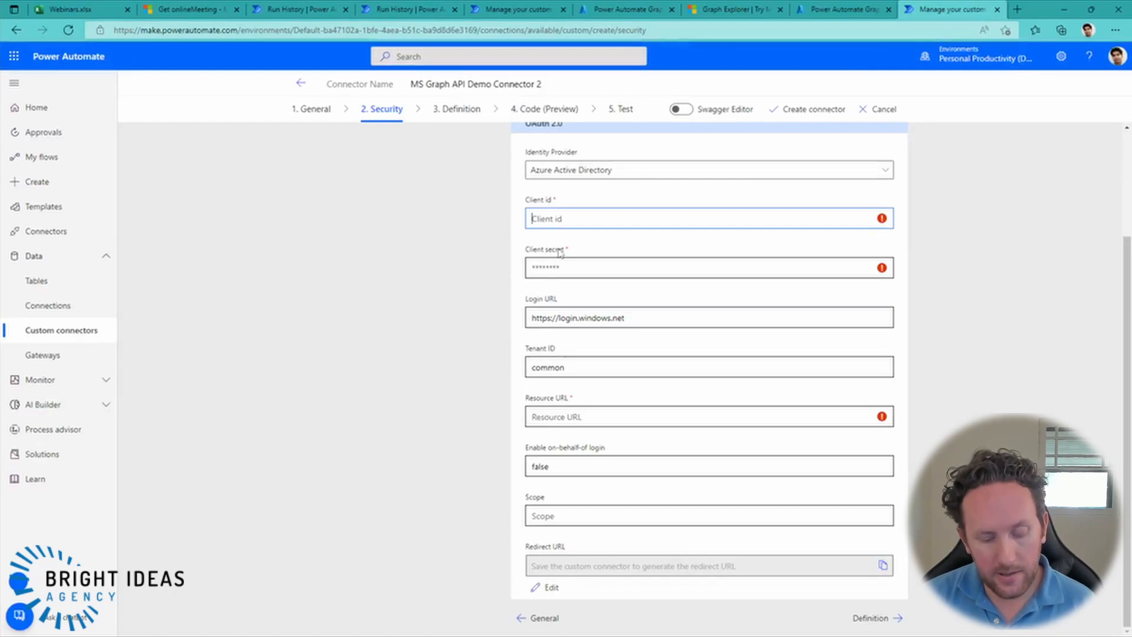
pyautogui.hotkey('ctrl', 'v')
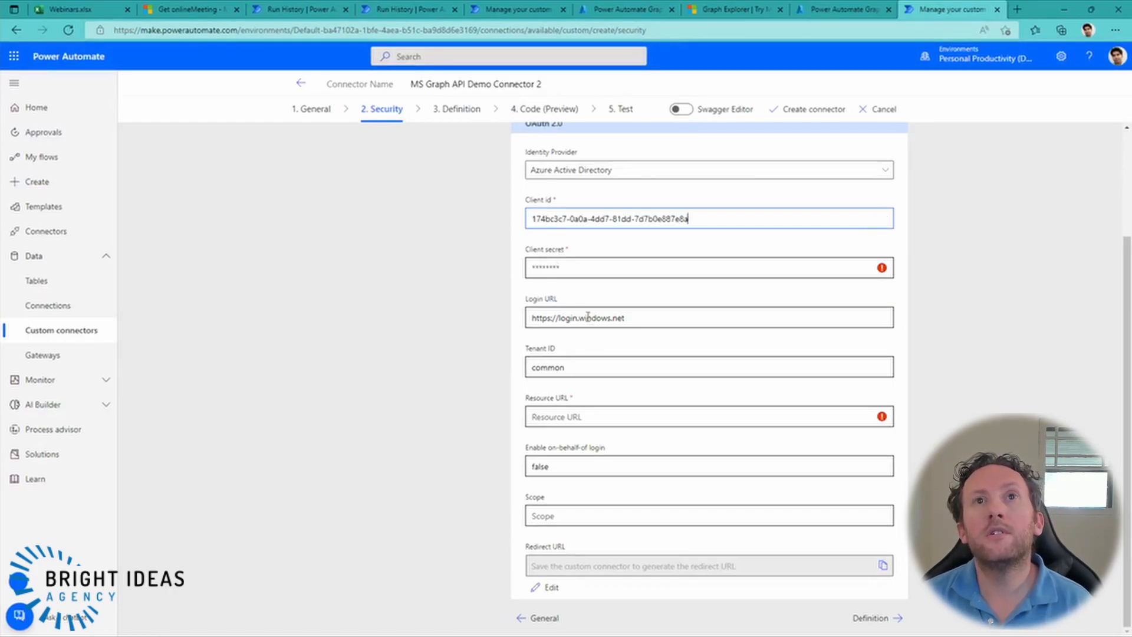
# In Azure, add a client secret described as "demo" to Power Automate Graph Demo 2 with the recommended 6-month expiry
pyautogui.click(604, 267)
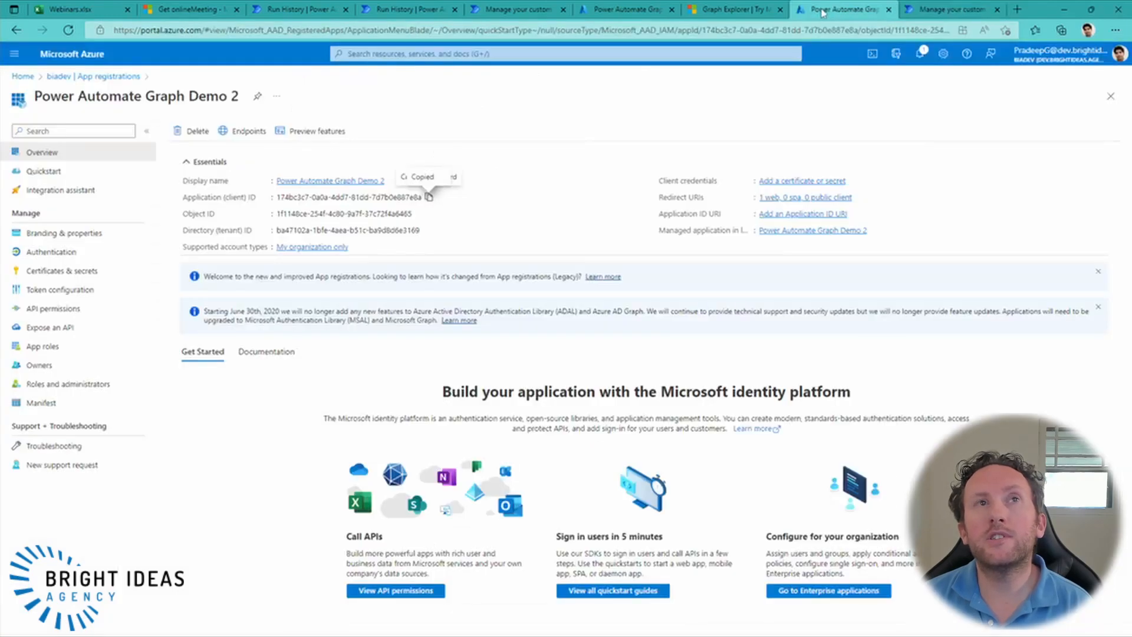
pyautogui.click(837, 9)
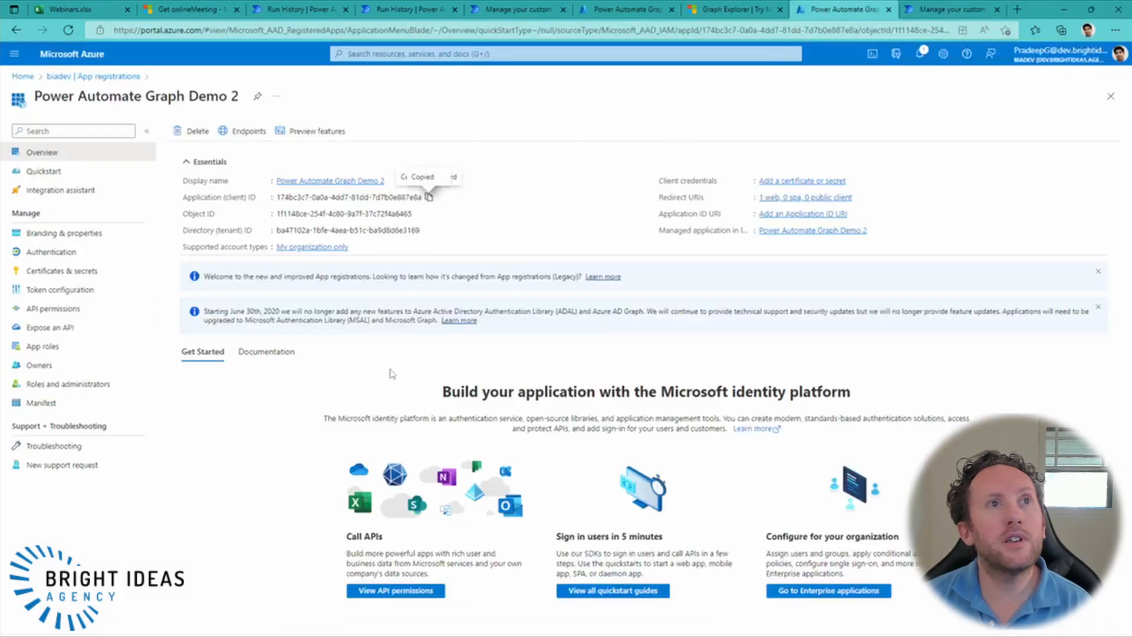
pyautogui.click(58, 273)
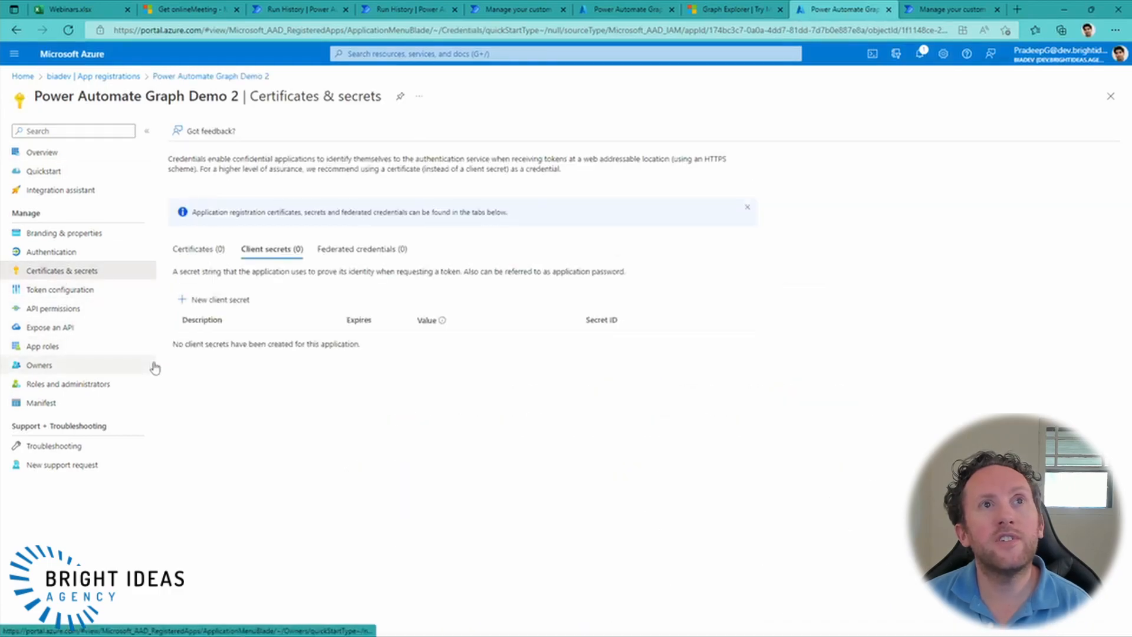
pyautogui.click(213, 302)
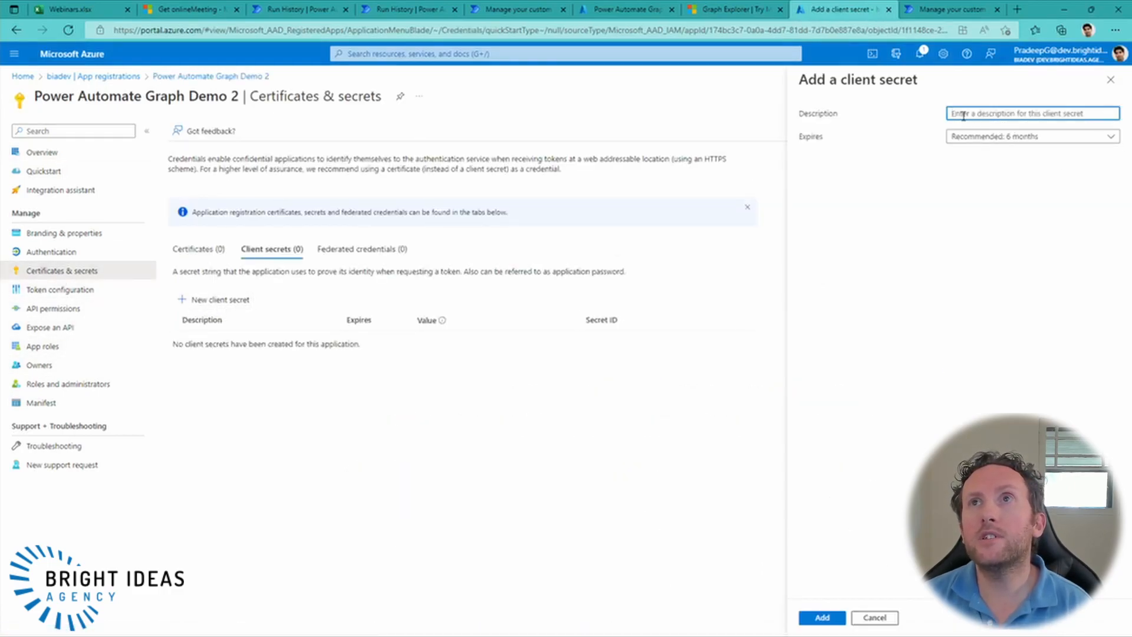
pyautogui.click(972, 138)
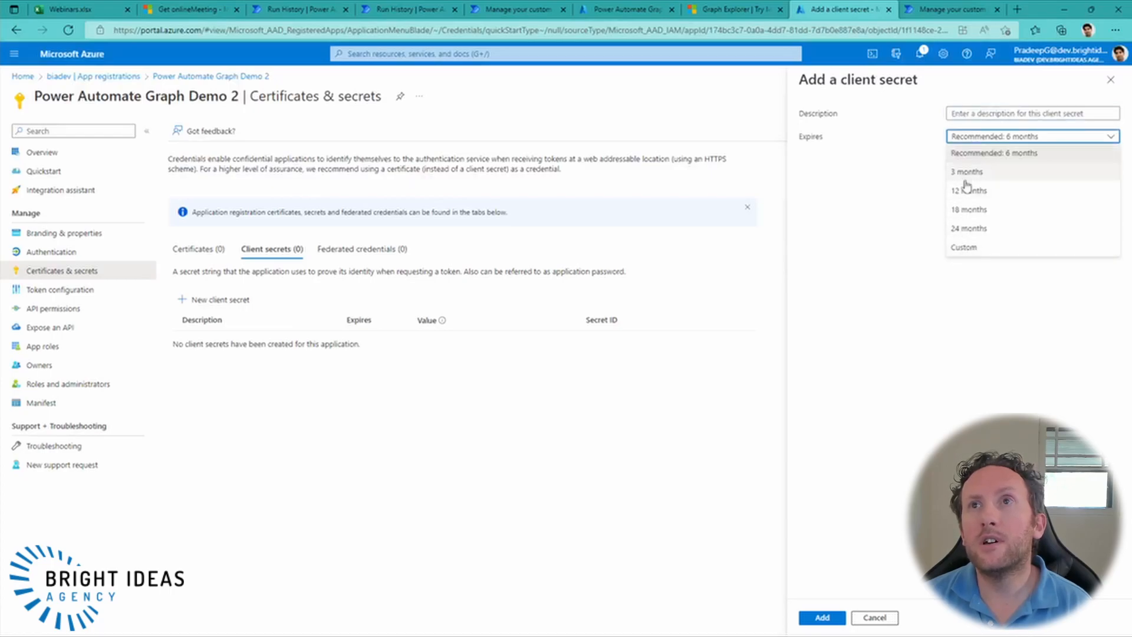
pyautogui.click(925, 203)
pyautogui.click(986, 113)
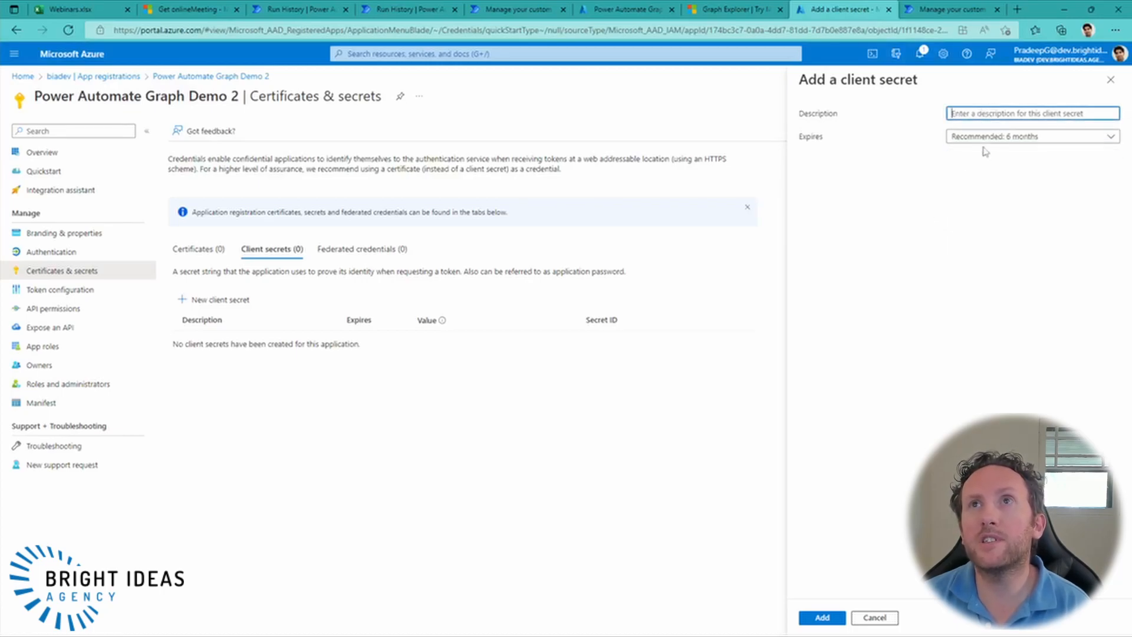
pyautogui.write('de')
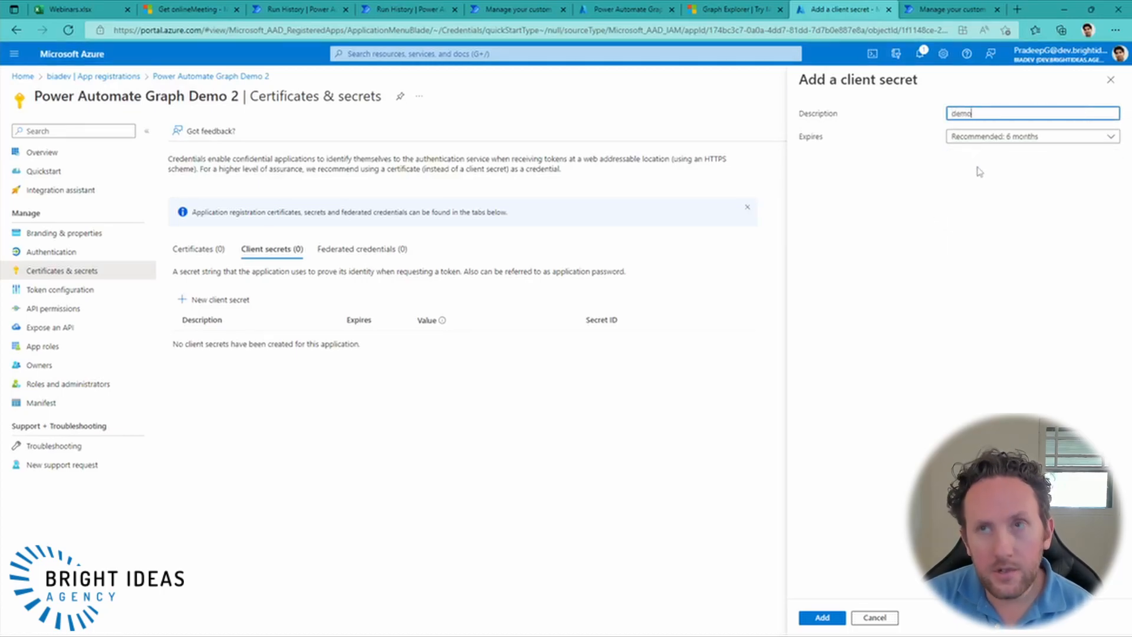
pyautogui.write('mo')
pyautogui.click(824, 618)
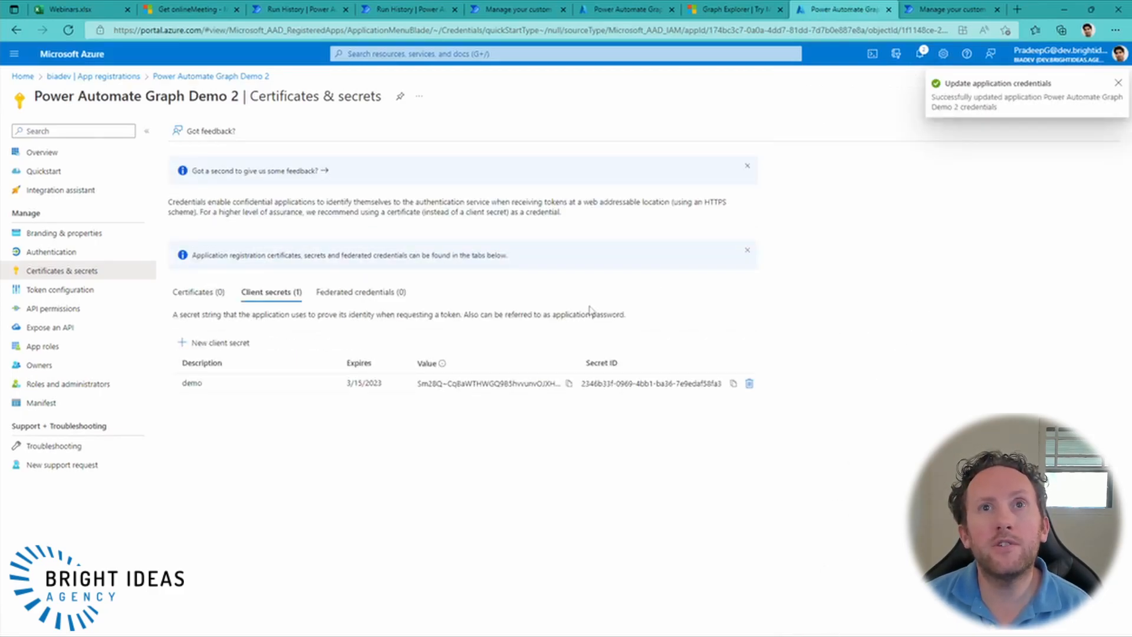
# Copy the demo secret's value from Azure and paste it as the client secret of the Power Automate connector
pyautogui.click(569, 383)
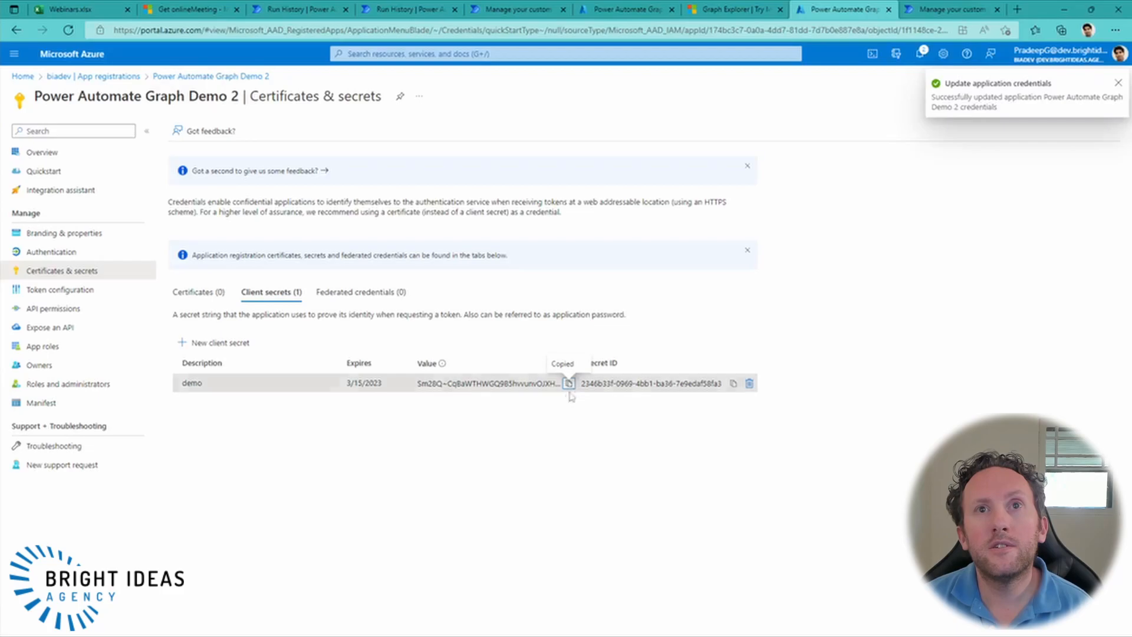
pyautogui.hotkey('ctrl', 'Tab')
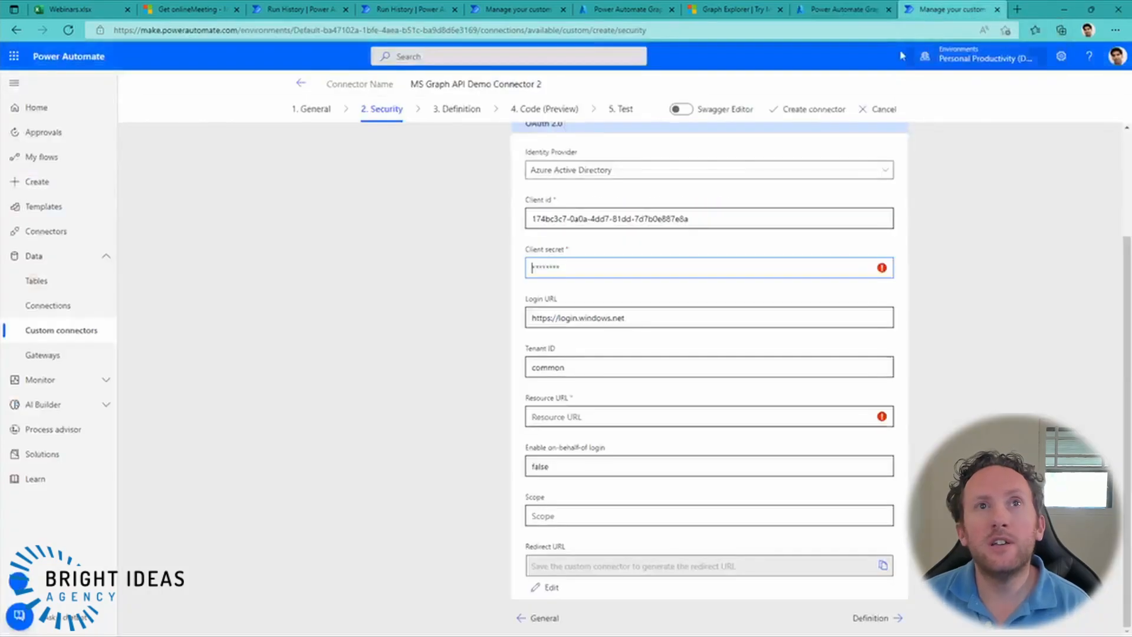
pyautogui.rightClick(585, 269)
pyautogui.click(619, 439)
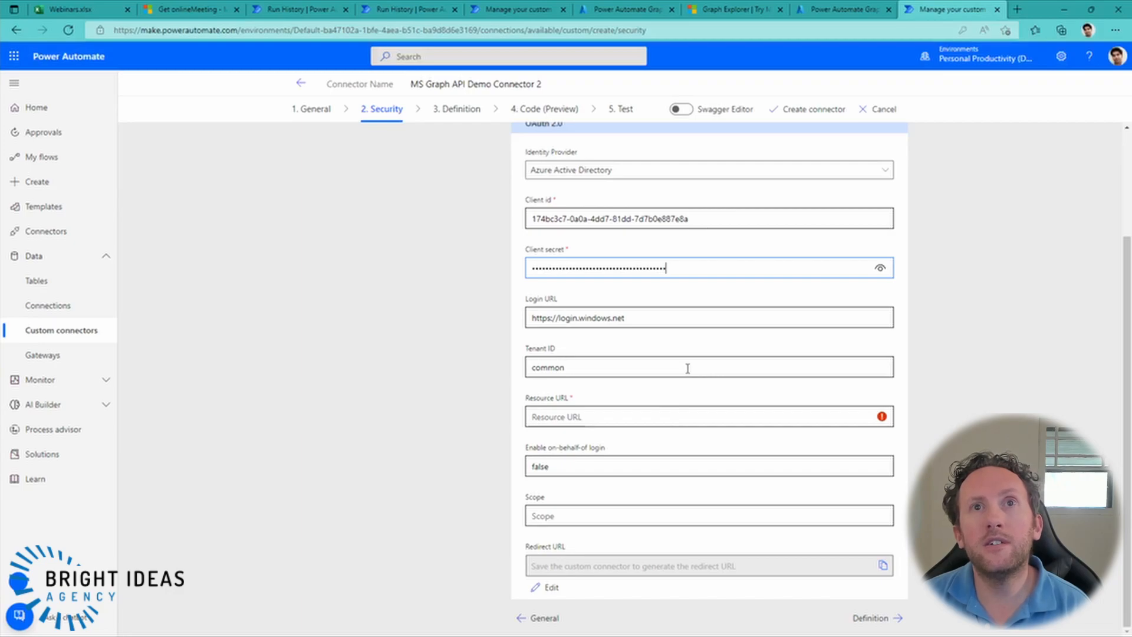
pyautogui.click(546, 418)
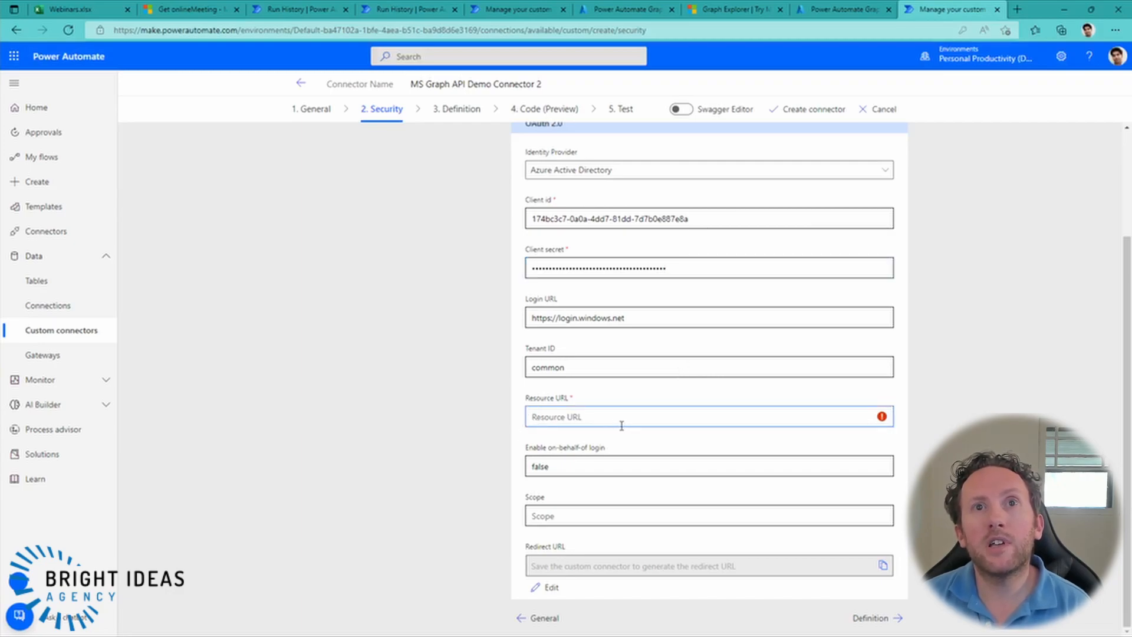
pyautogui.write('https://graph.microsoft.com/')
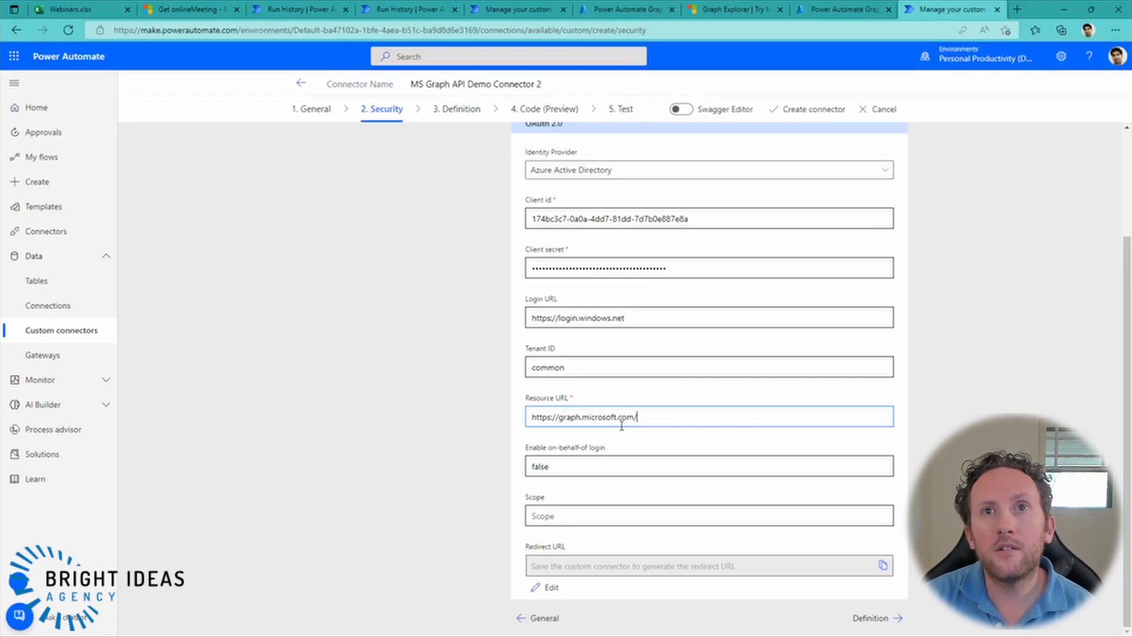
pyautogui.click(918, 472)
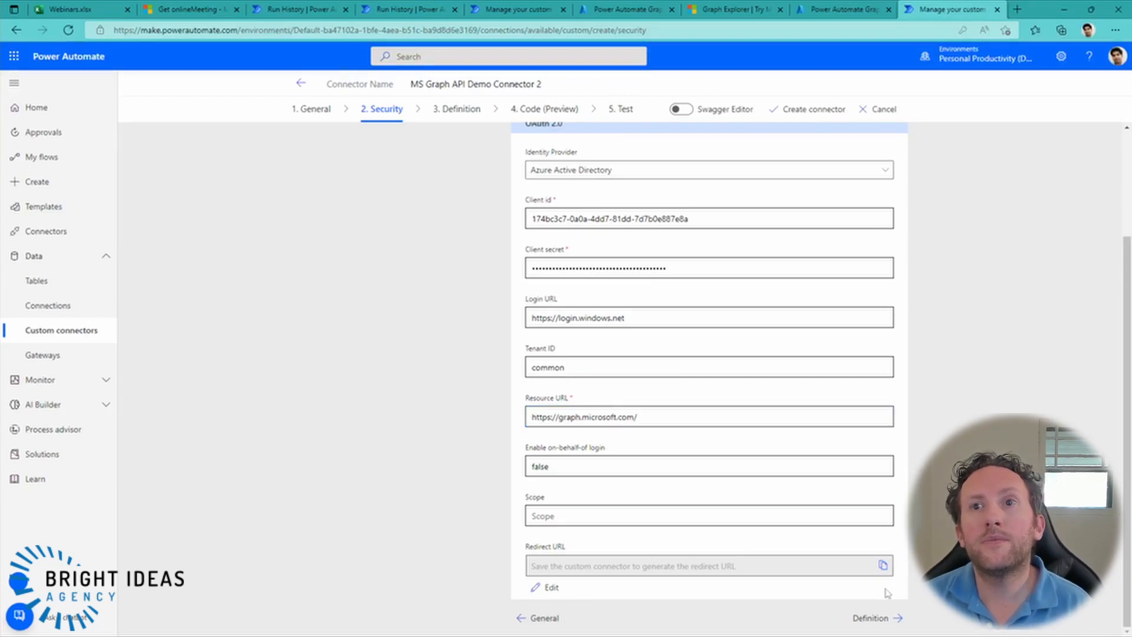
pyautogui.click(868, 619)
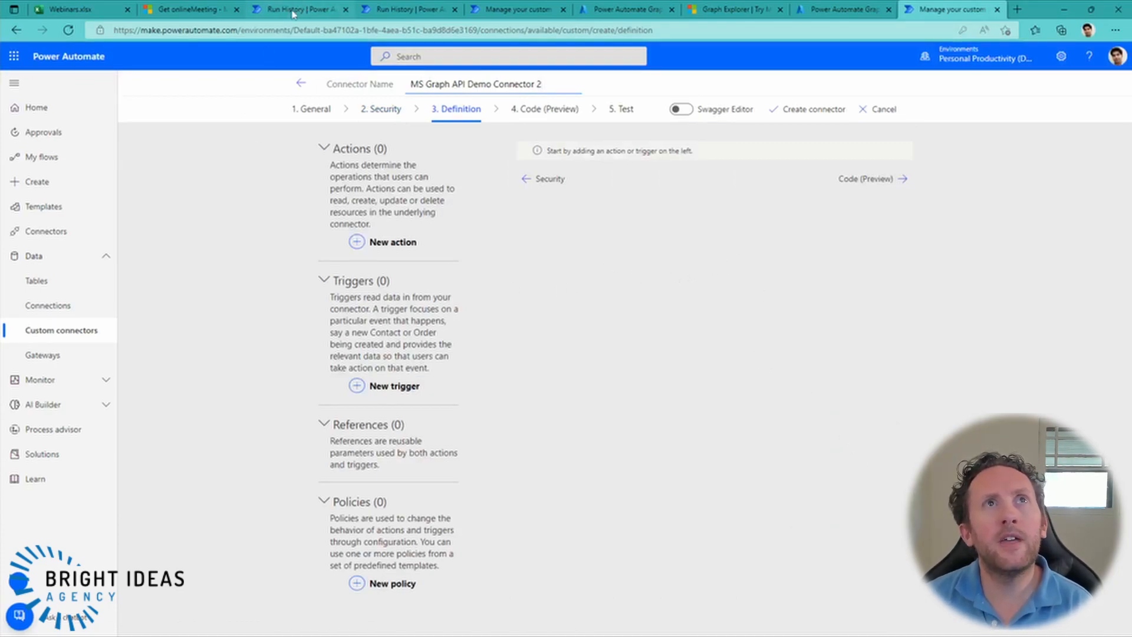
# Copy the request path /me/onlineMeetings?$filter=JoinWebUrl%20eq%20'{joinWebUrl}' from the Get onlineMeeting page of the Microsoft Graph documentation
pyautogui.click(177, 14)
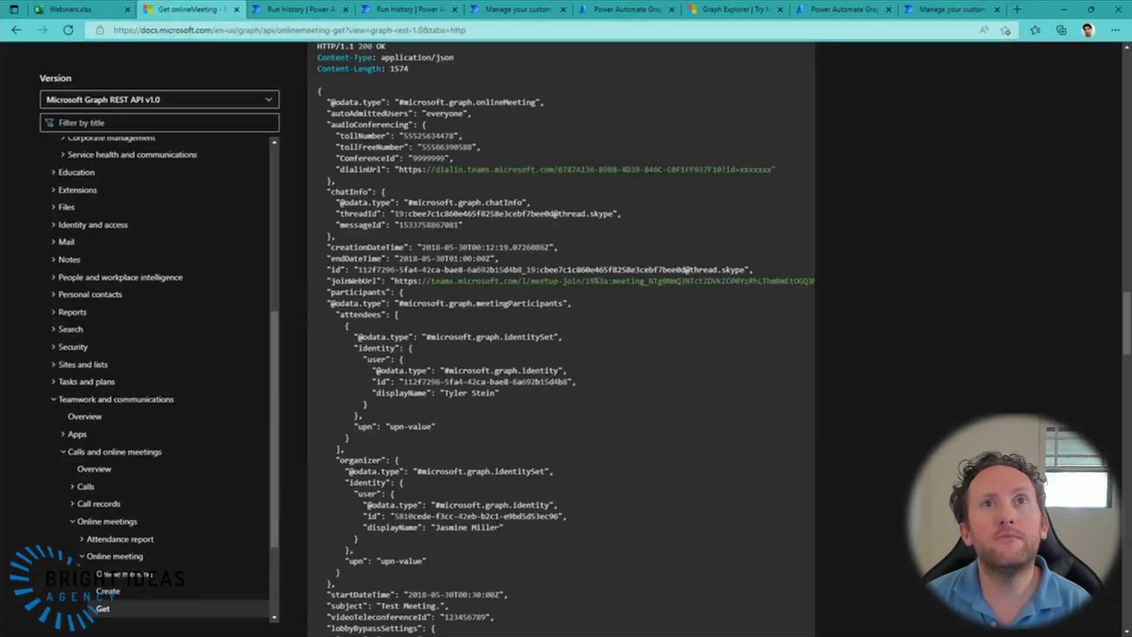
pyautogui.scroll(20, 527, 466)
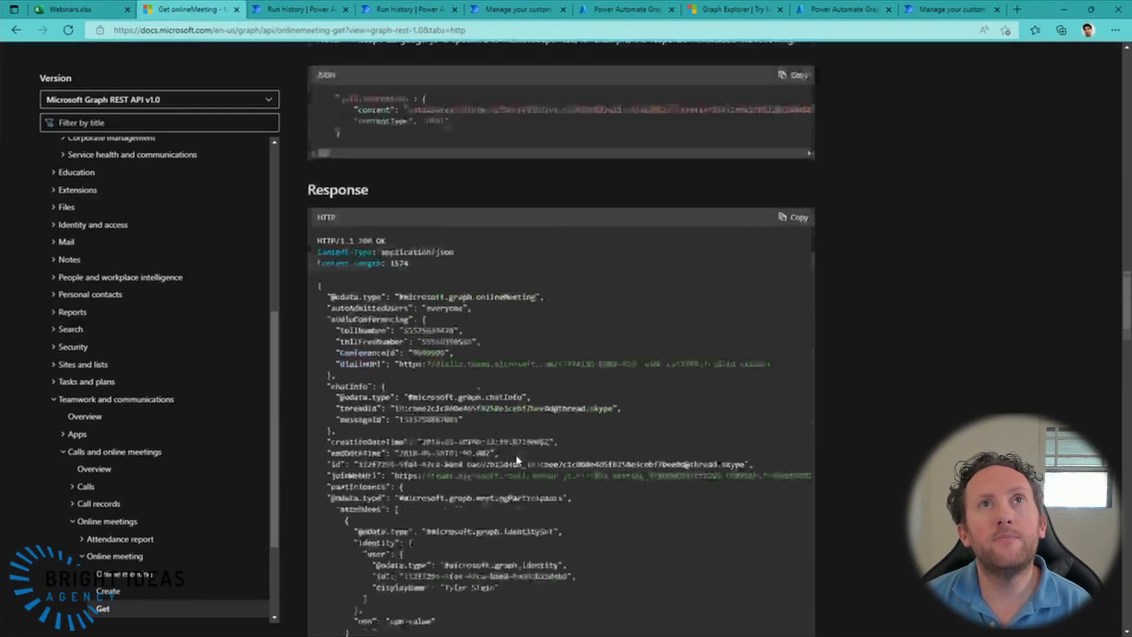
pyautogui.scroll(-5, 525, 458)
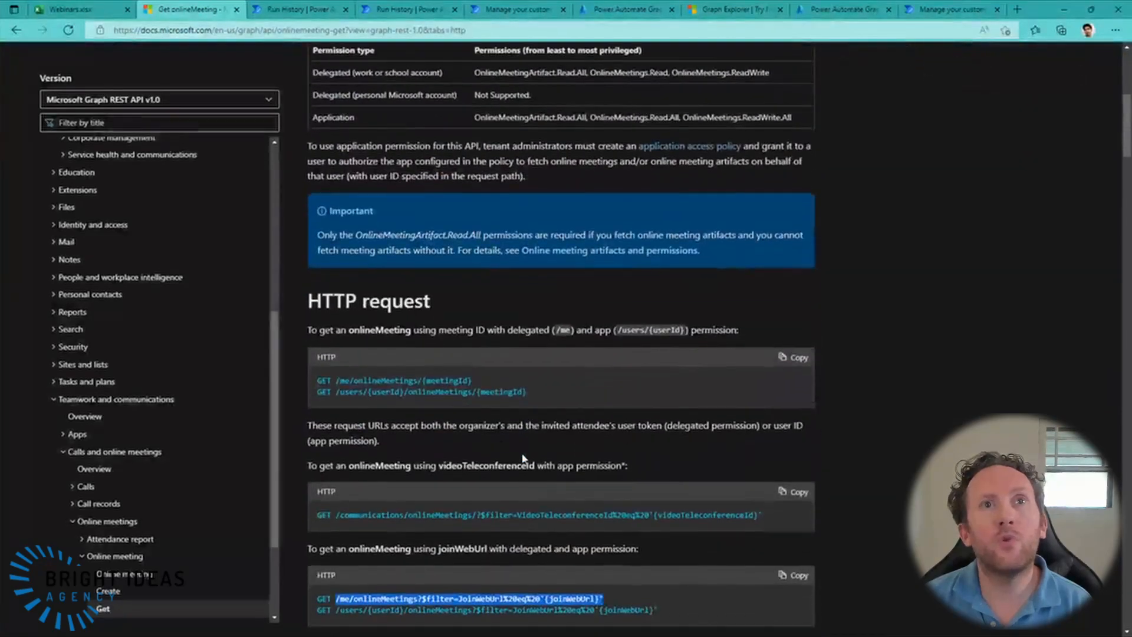
pyautogui.scroll(-2, 550, 476)
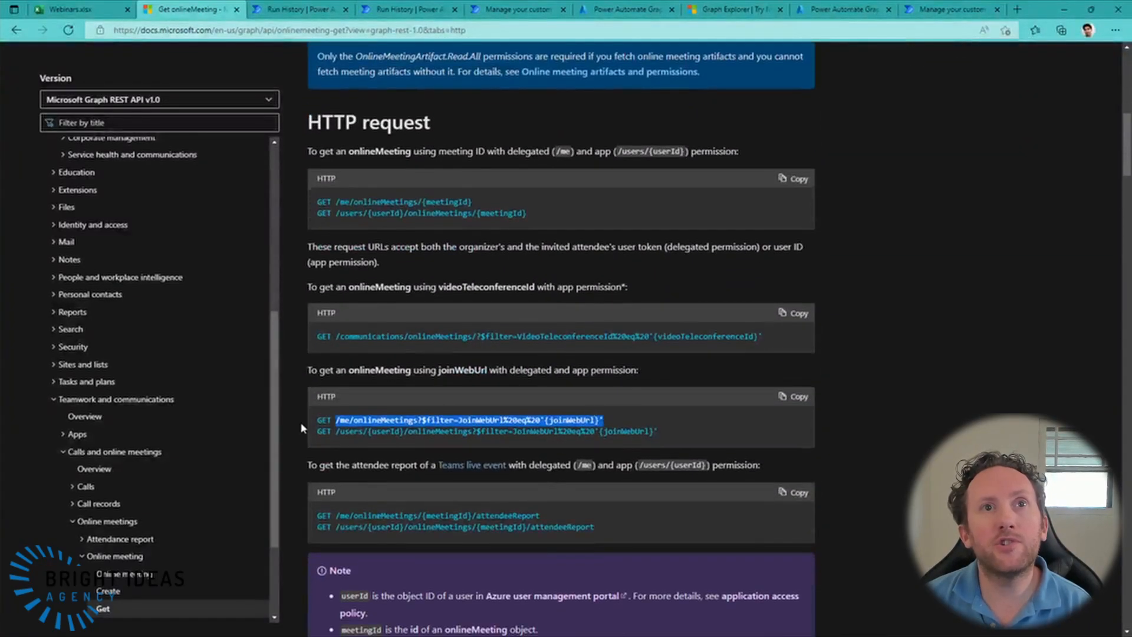
pyautogui.click(337, 420)
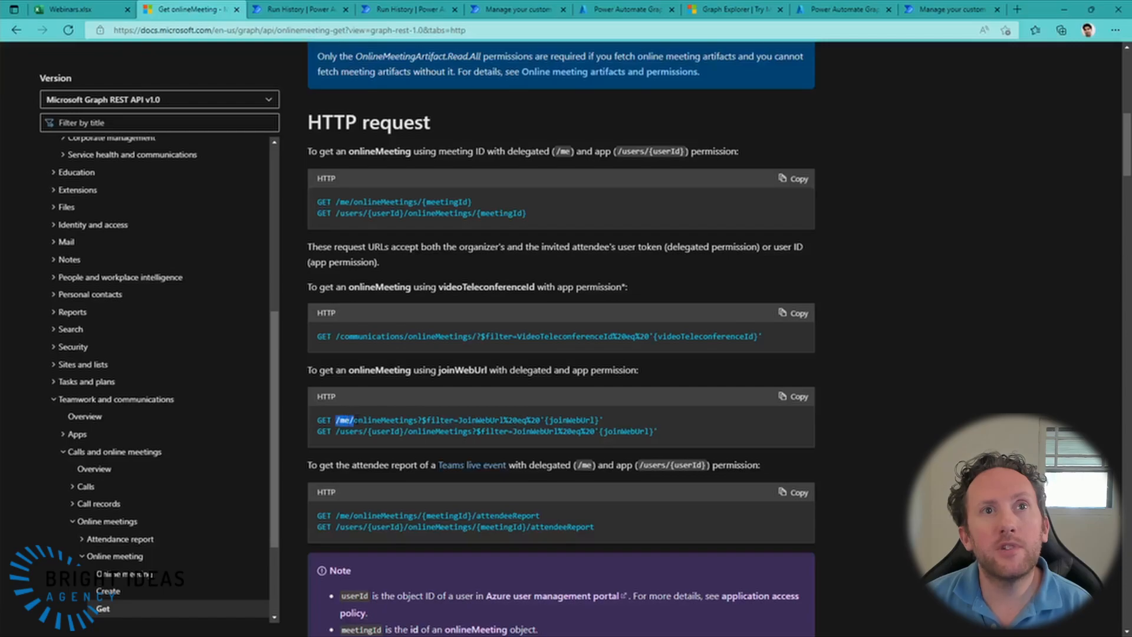
pyautogui.moveTo(354, 420); pyautogui.dragTo(602, 421)
pyautogui.rightClick(559, 420)
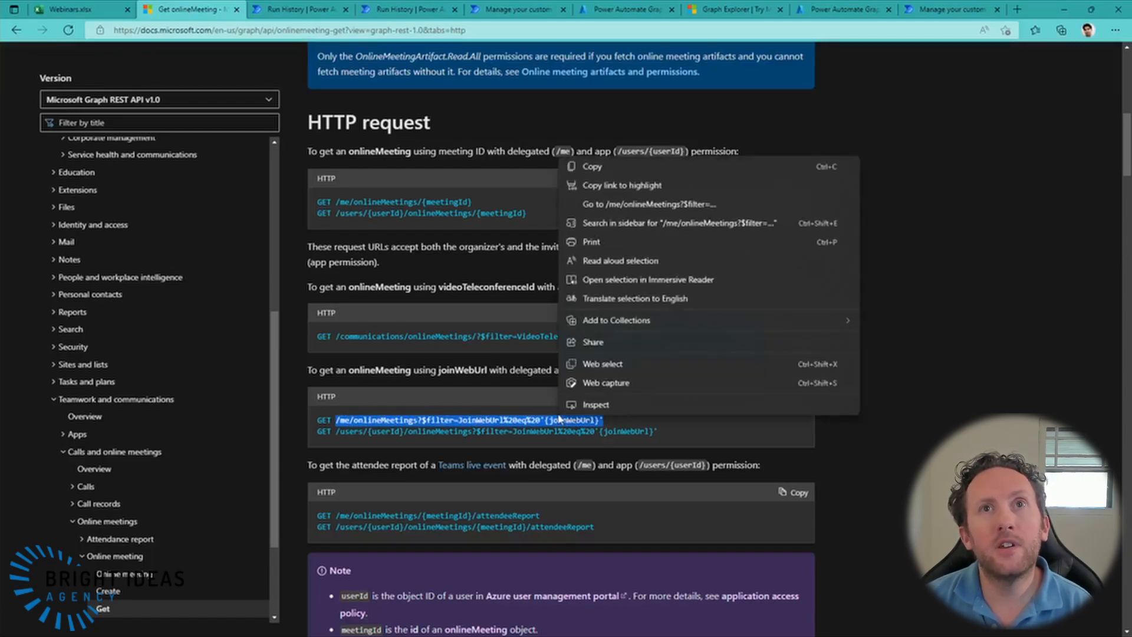
pyautogui.click(590, 166)
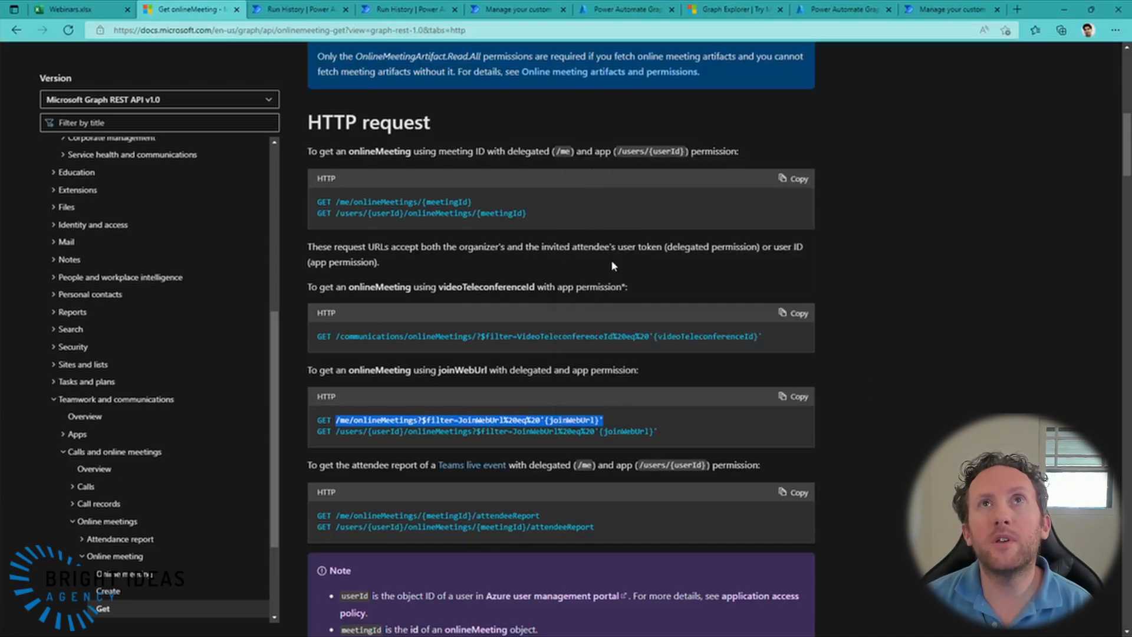
# Back in the Power Automate connector definition, add an action with summary "Get Online Meeting" and operation ID GetOnlineMeeting
pyautogui.click(927, 9)
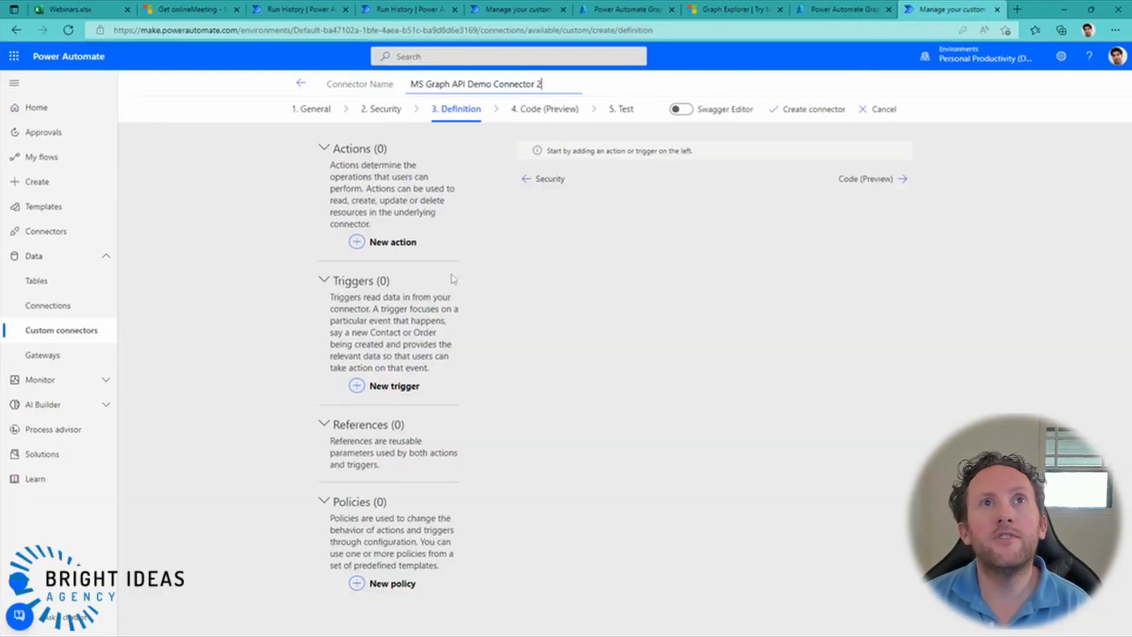
pyautogui.click(371, 242)
pyautogui.click(544, 192)
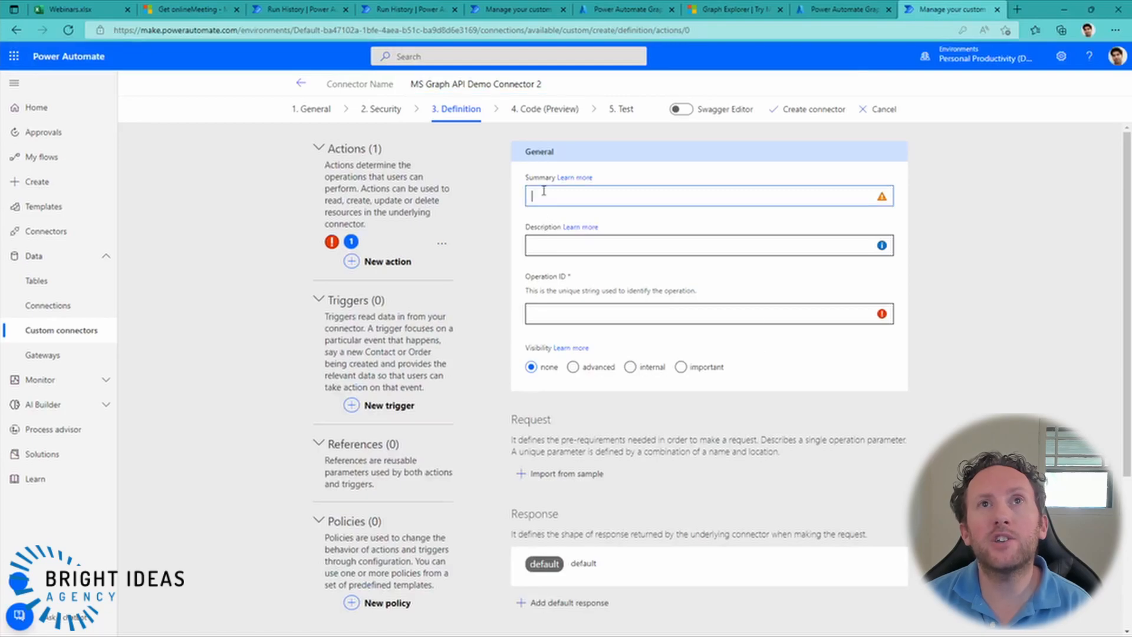
pyautogui.write('Ge')
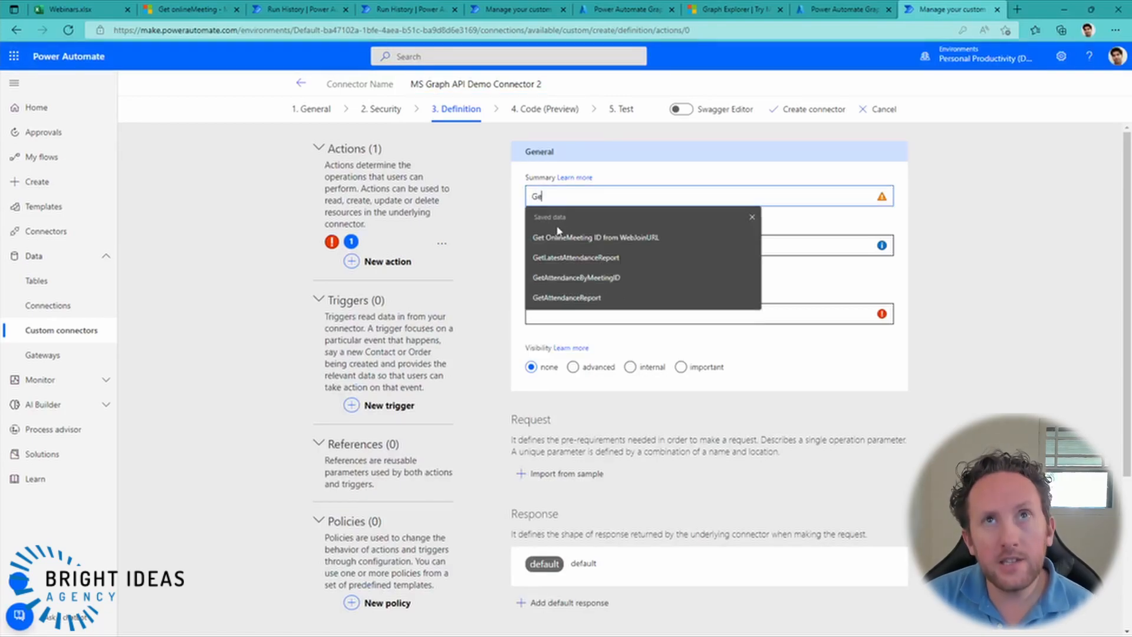
pyautogui.write('t Online Meeting')
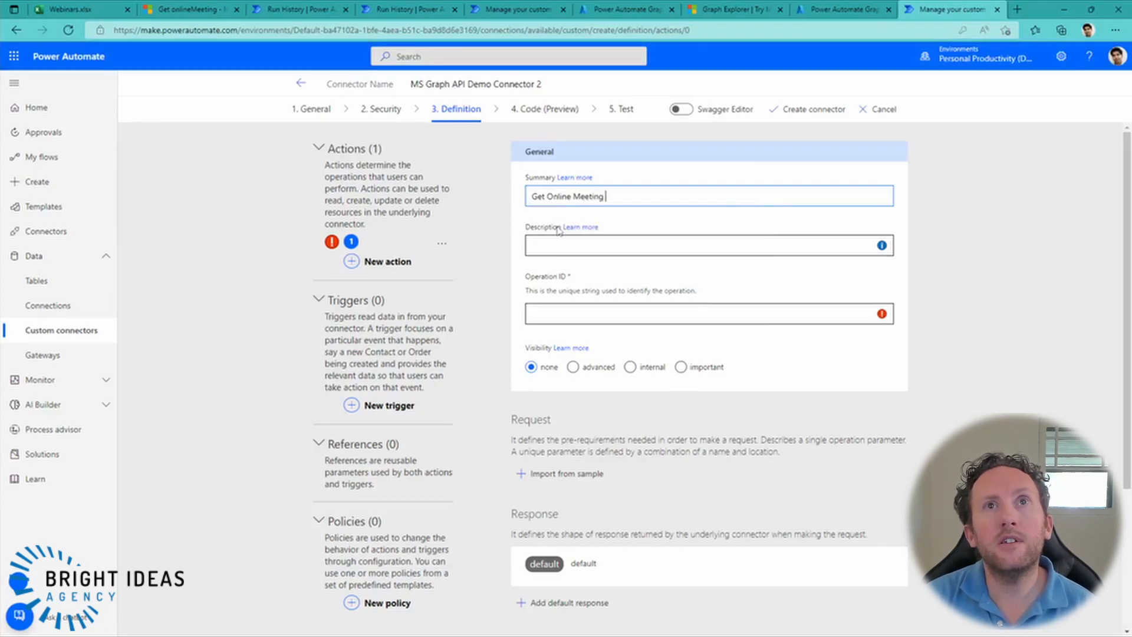
pyautogui.press('Tab')
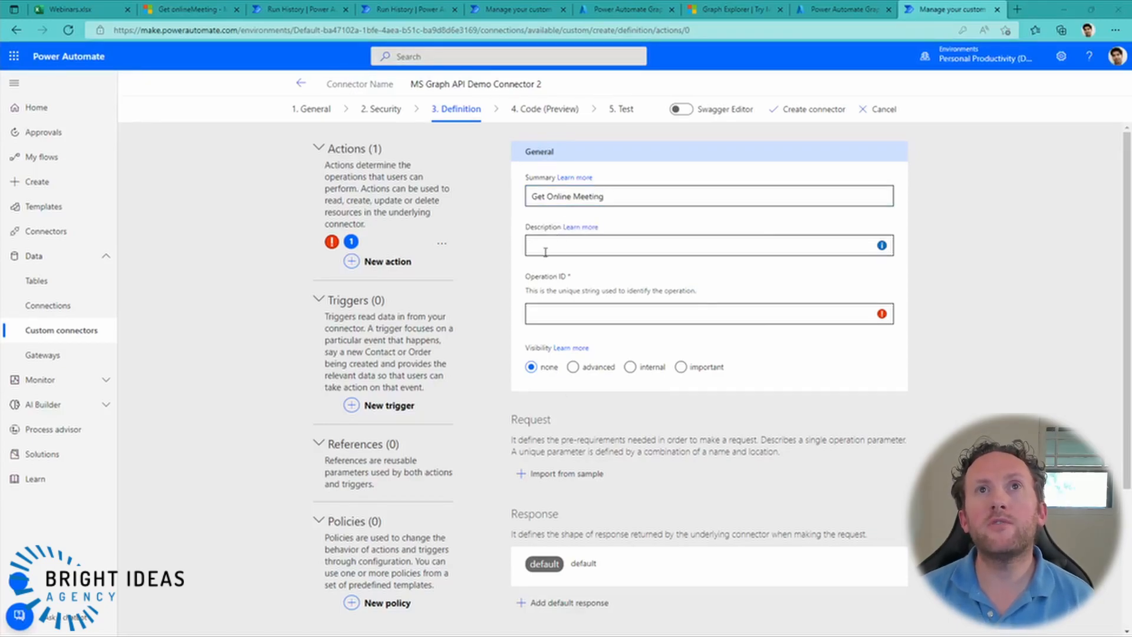
pyautogui.click(550, 312)
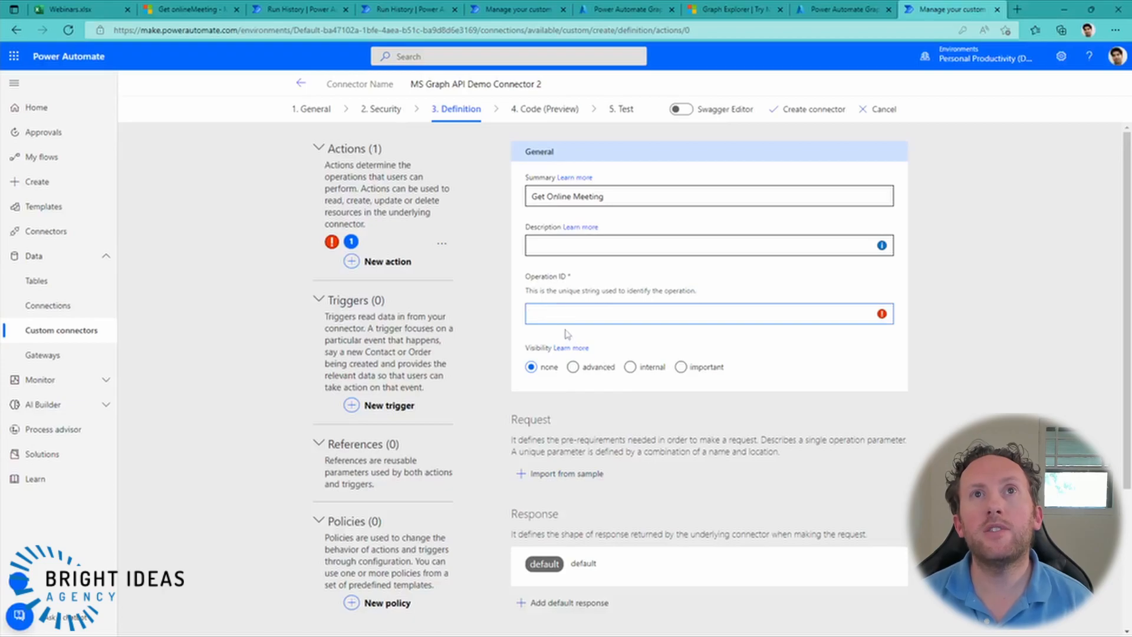
pyautogui.write('GetOnl')
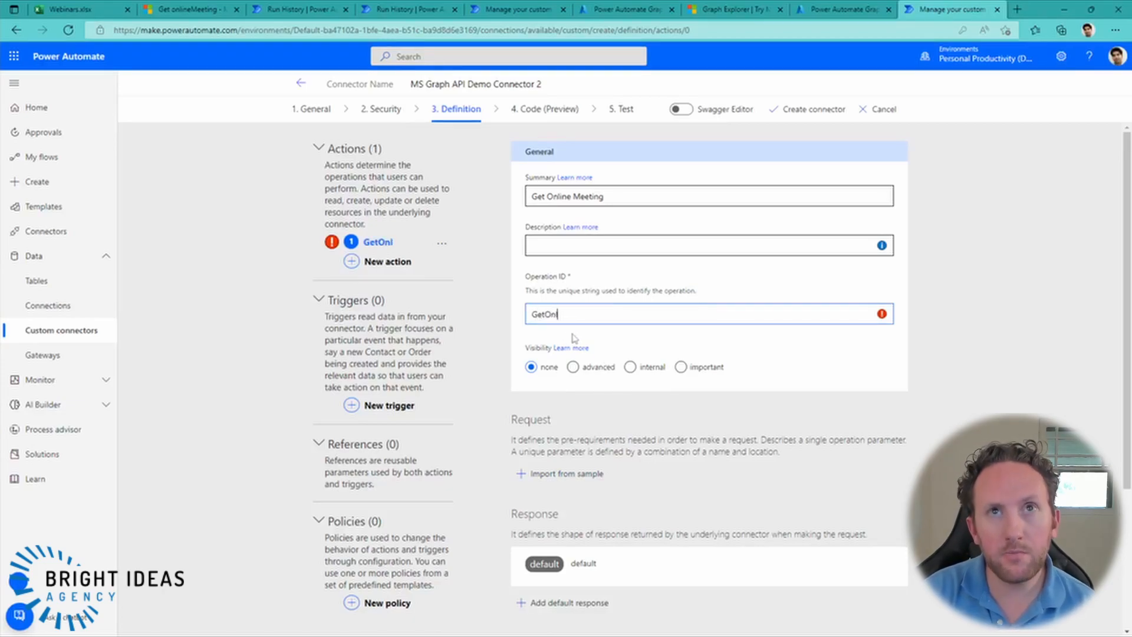
pyautogui.write('ineMeeting')
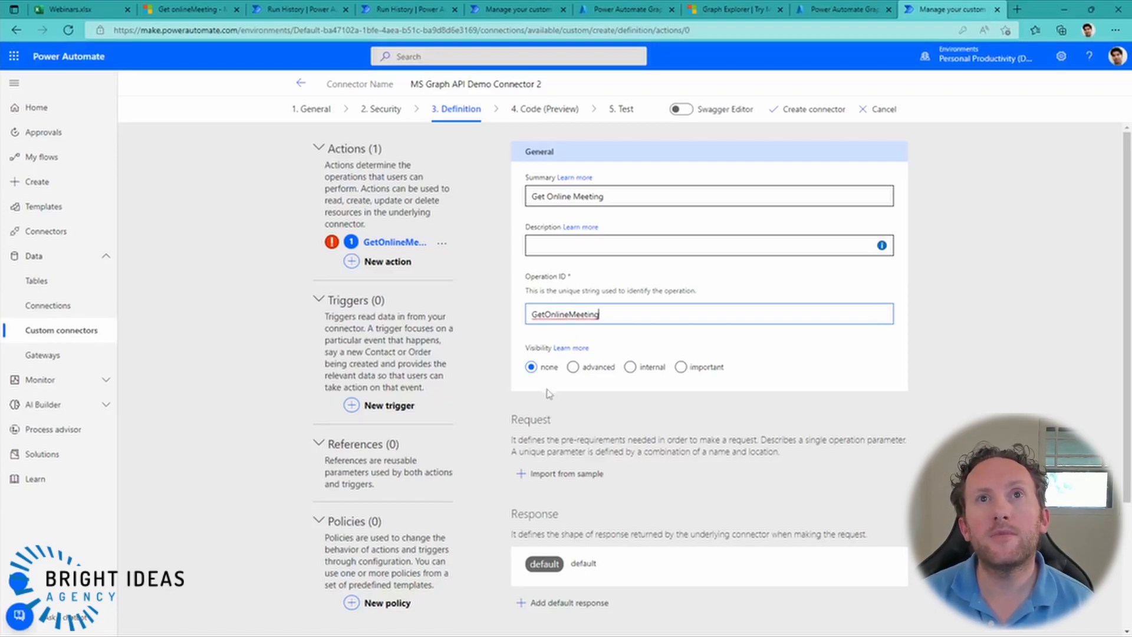
pyautogui.click(562, 475)
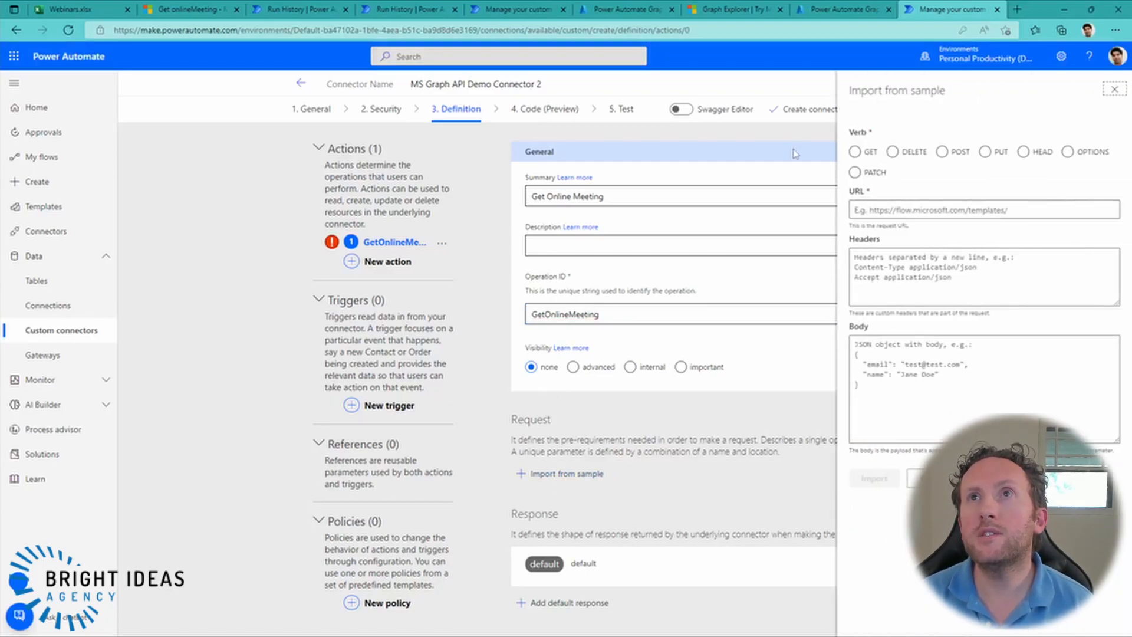
pyautogui.click(855, 152)
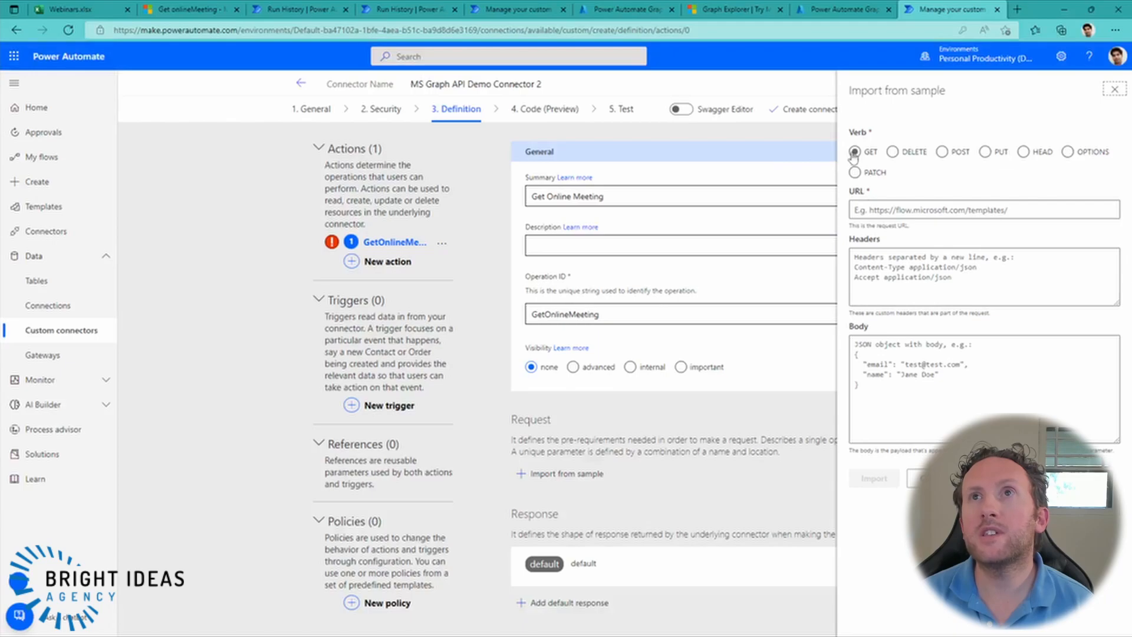
pyautogui.click(870, 211)
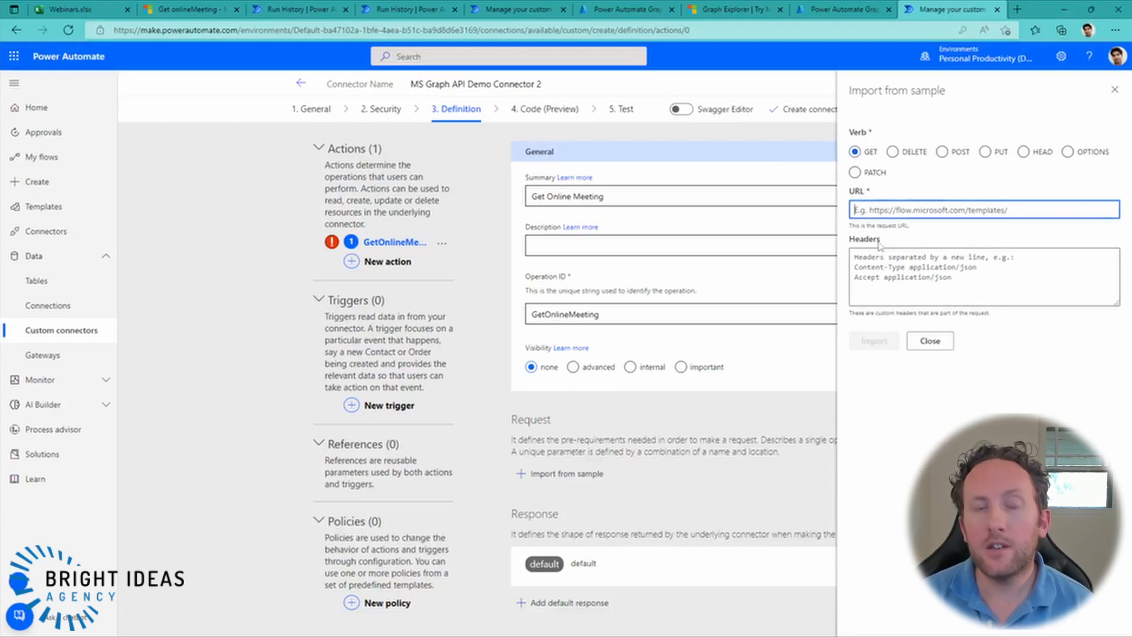
pyautogui.write('https://graph.microsoft.com/v1.0')
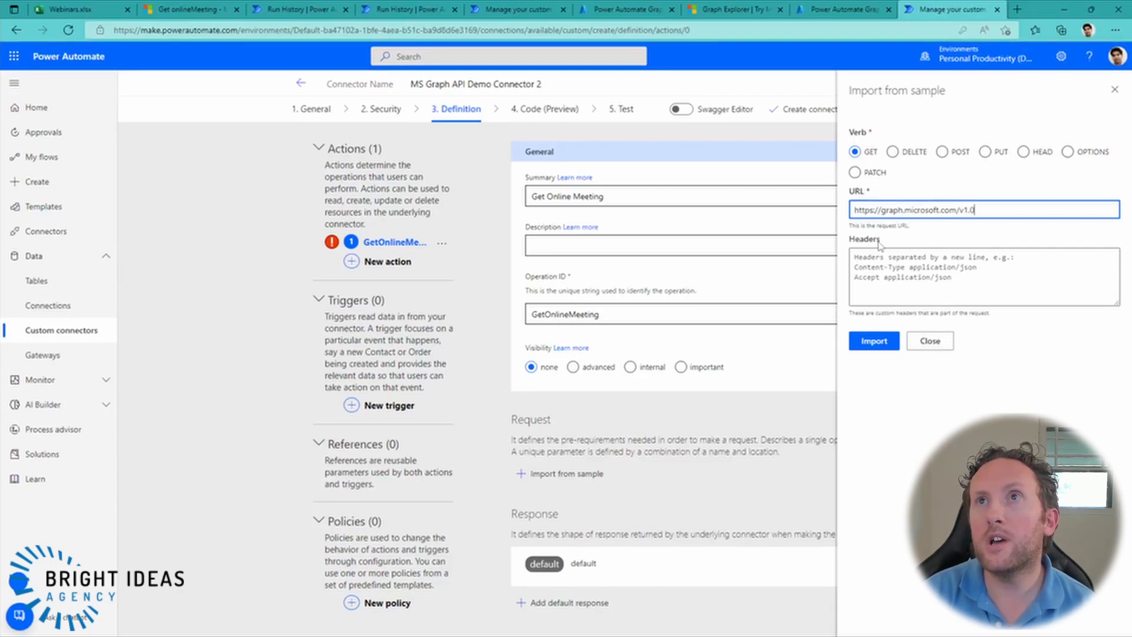
pyautogui.write("/me/onlineMeetings?$filter=JoinWebUrl%20eq%20'{joinWebUrl}'")
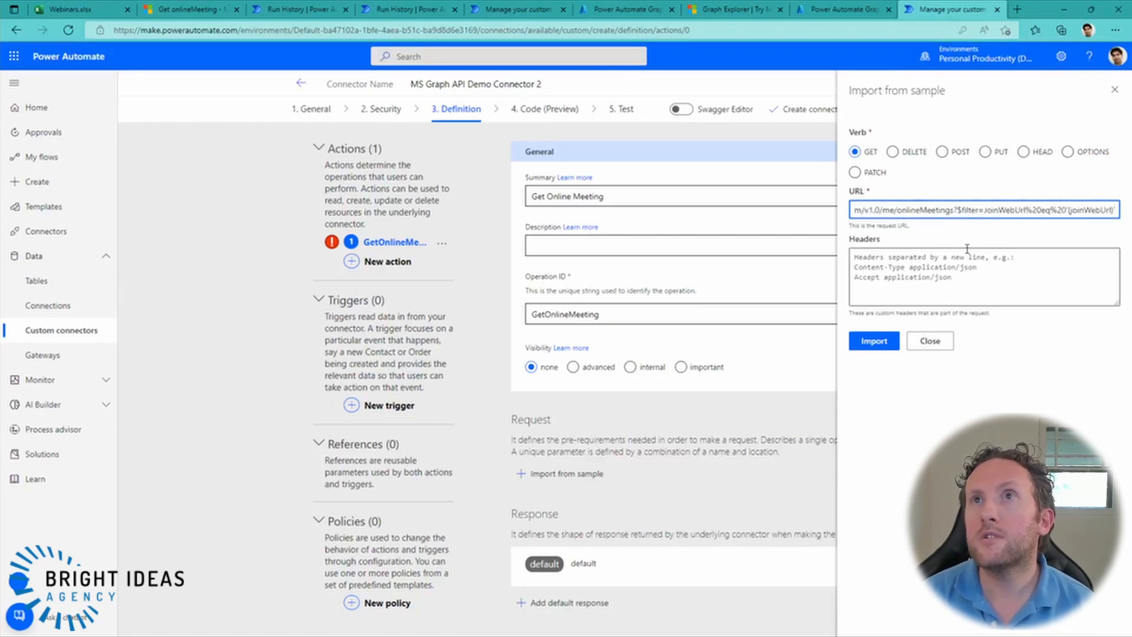
pyautogui.click(871, 344)
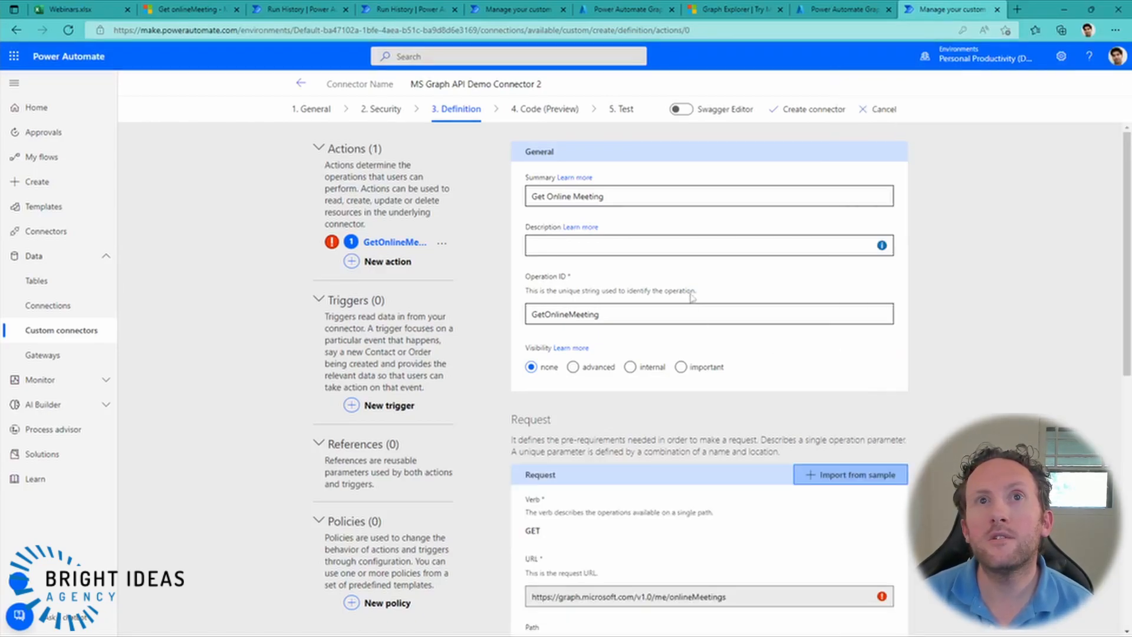
# Review the imported request's verb, URL and query parameters, along with the action's response and validation sections
pyautogui.scroll(-5, 595, 317)
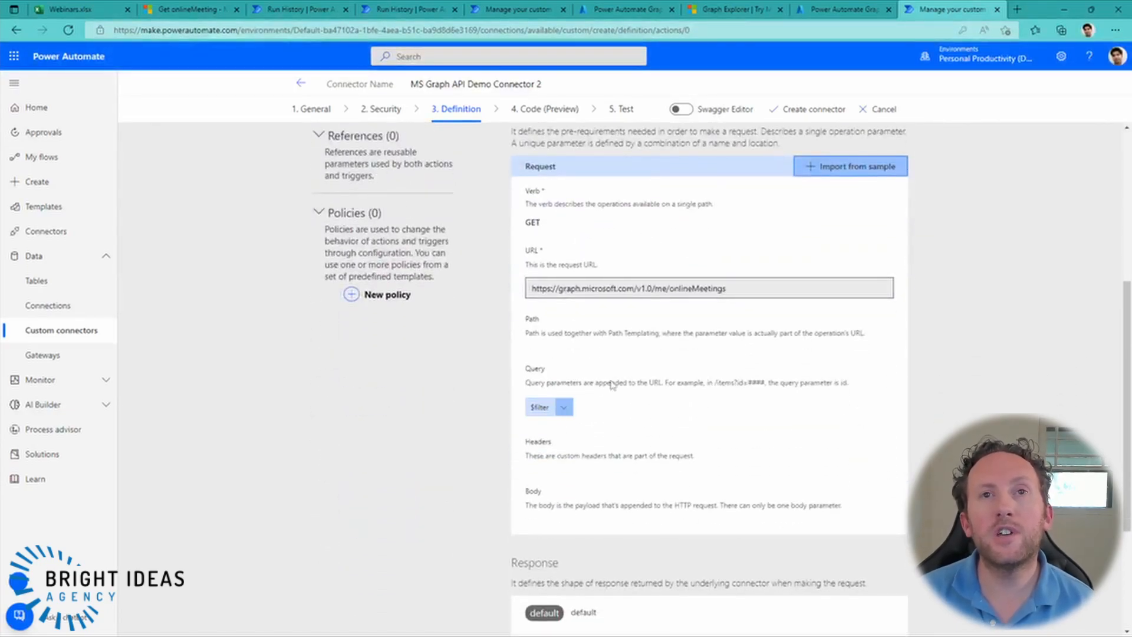
pyautogui.scroll(-2, 612, 384)
pyautogui.scroll(4, 611, 380)
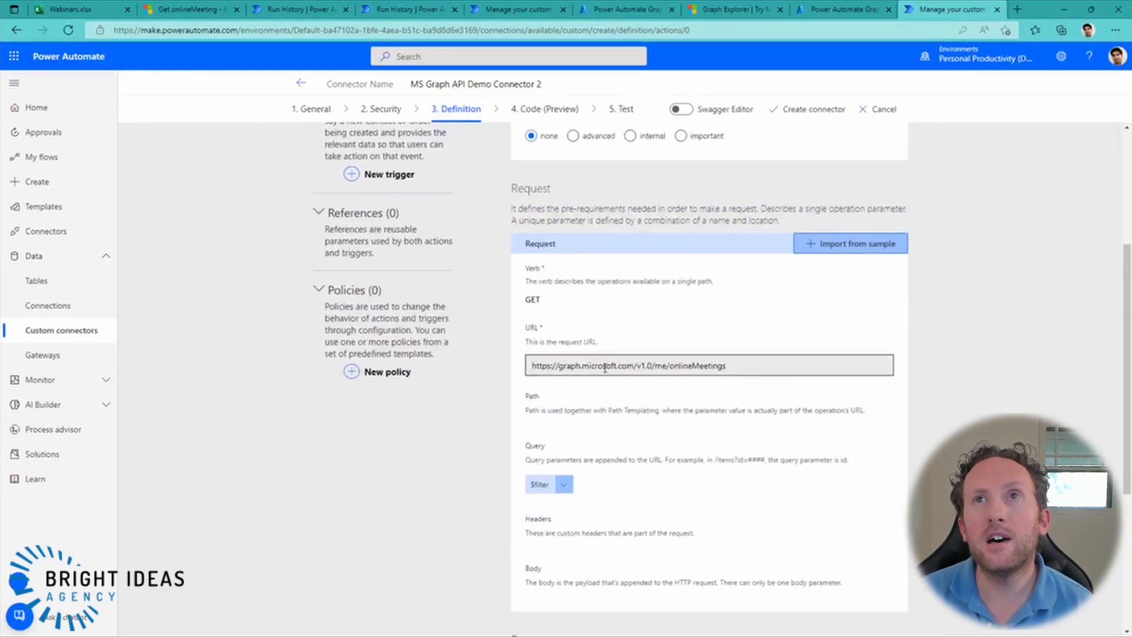
pyautogui.scroll(3, 607, 375)
pyautogui.scroll(-4, 619, 395)
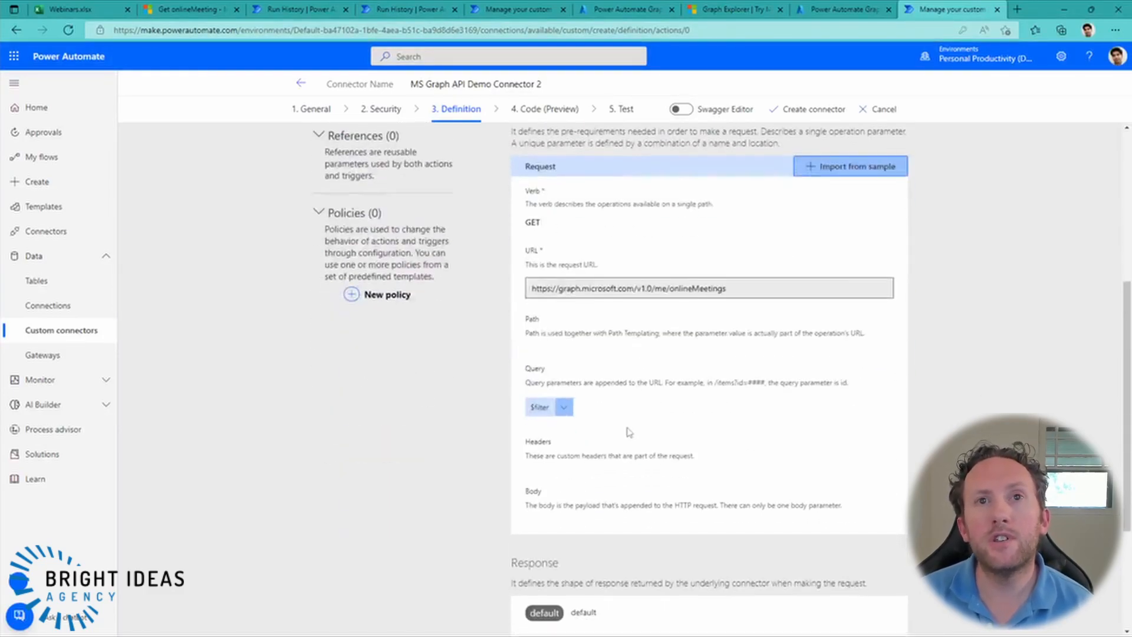
pyautogui.scroll(1, 631, 419)
pyautogui.scroll(-4, 631, 419)
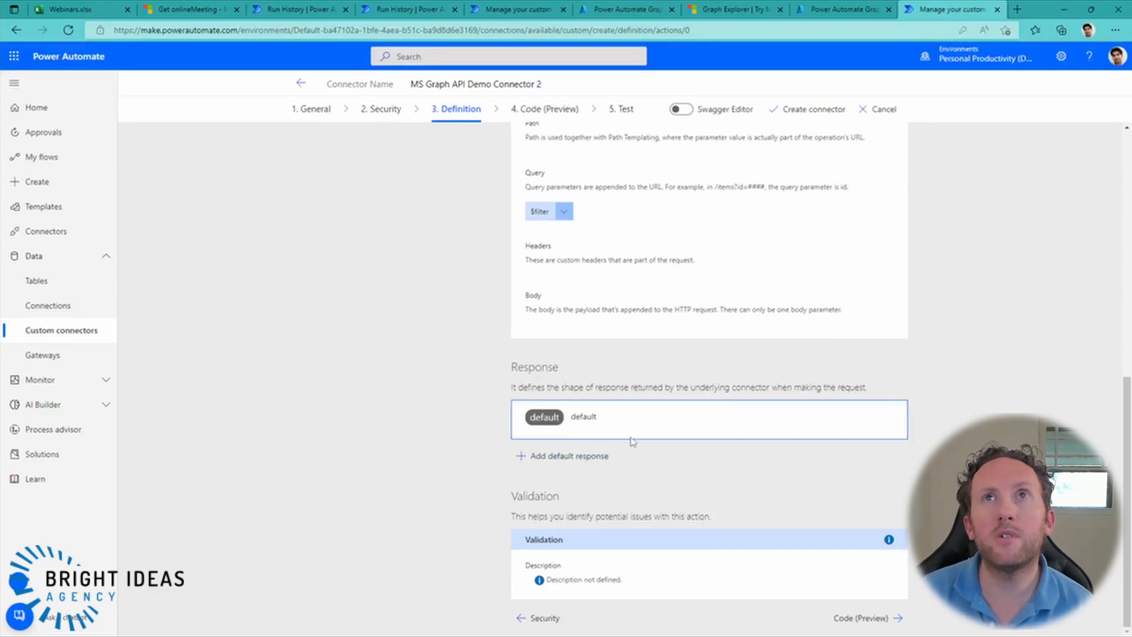
pyautogui.scroll(8, 646, 408)
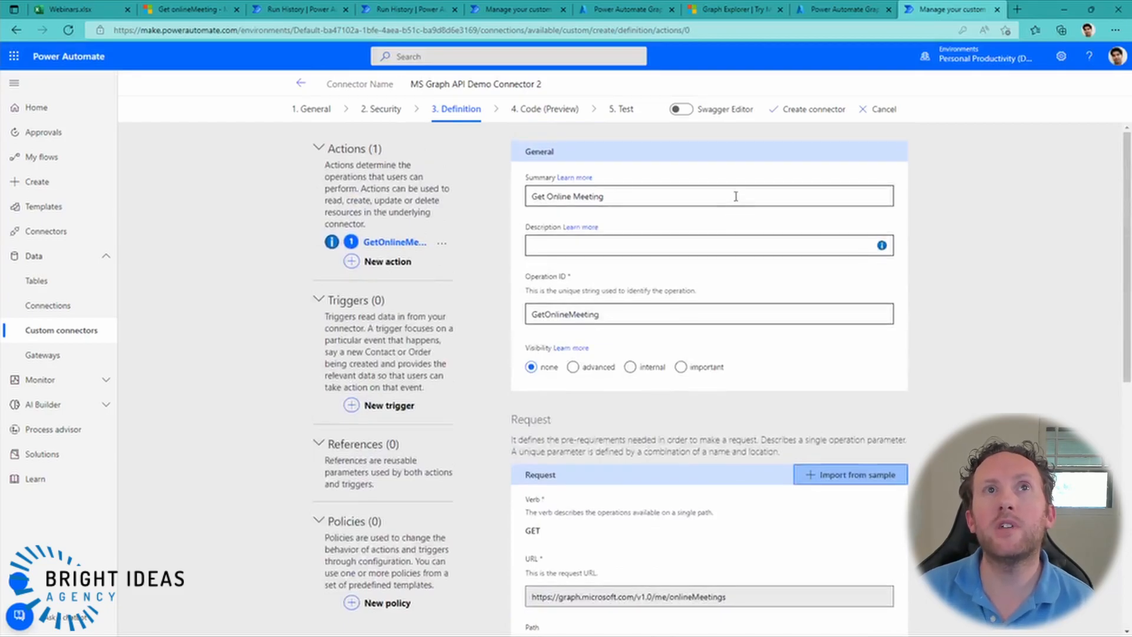
# Create the MS Graph API Demo Connector 2 connector and copy the redirect URL from its security settings
pyautogui.click(801, 116)
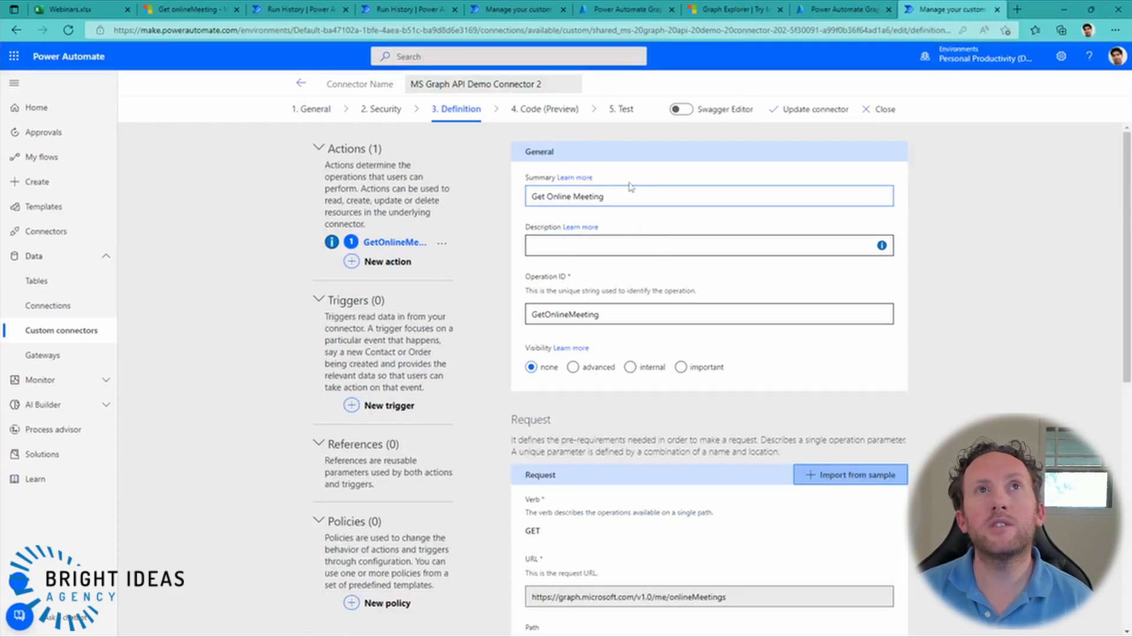
pyautogui.click(381, 108)
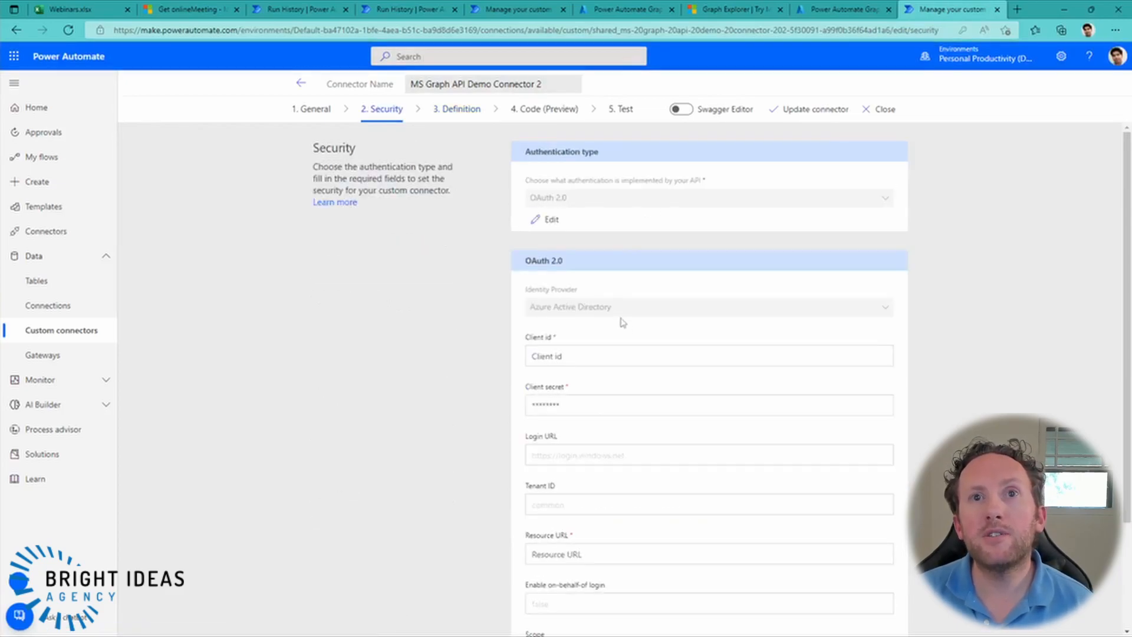
pyautogui.scroll(-3, 625, 354)
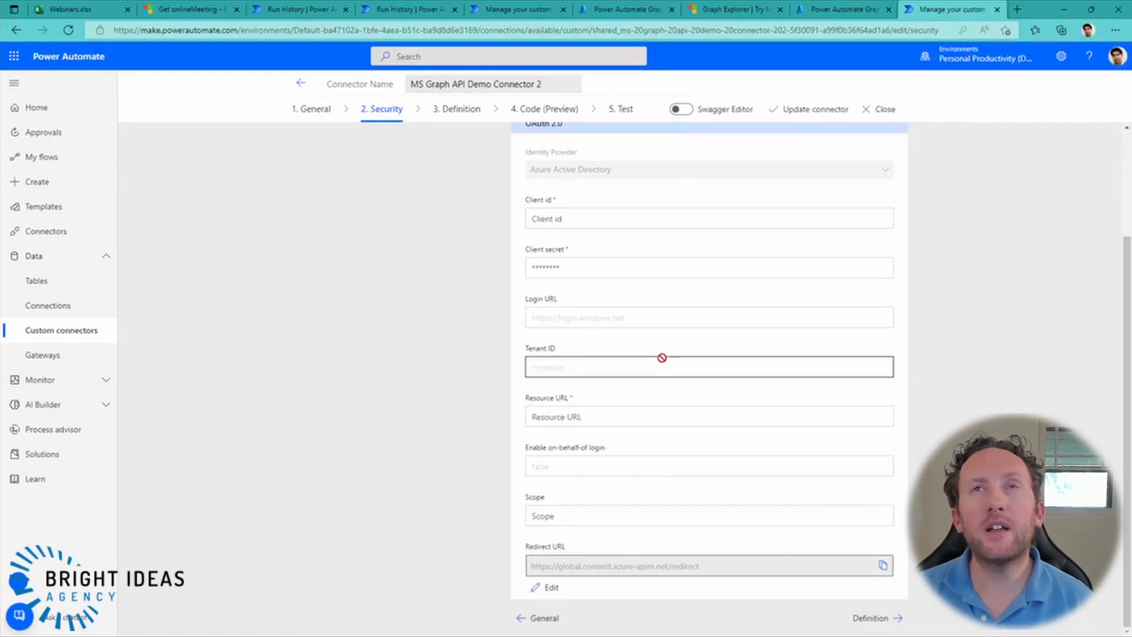
pyautogui.click(840, 9)
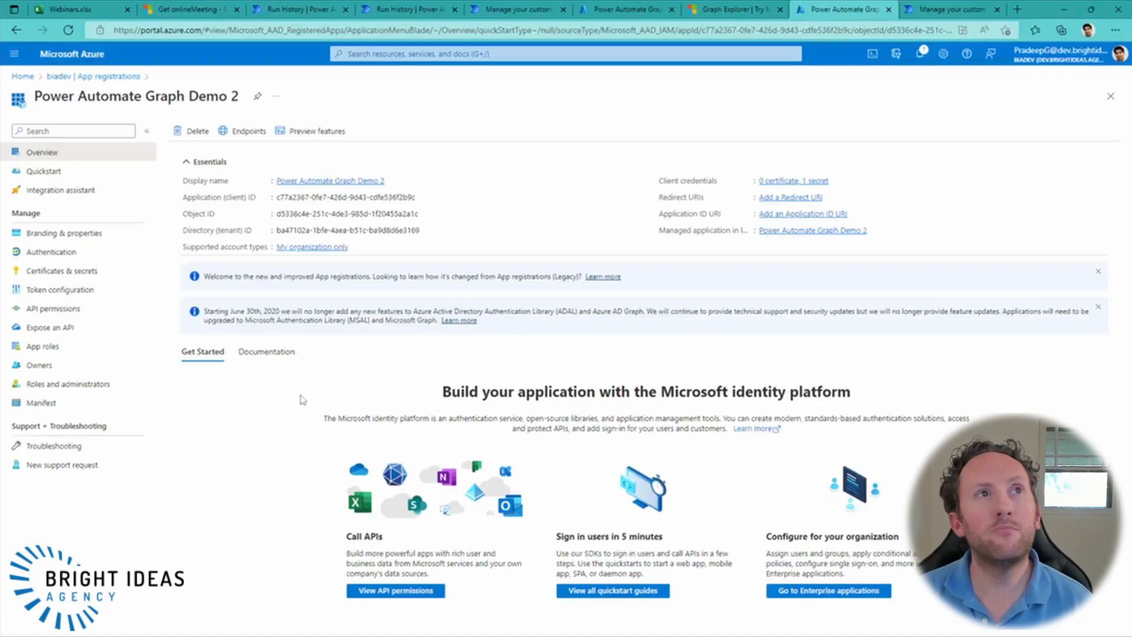
pyautogui.click(74, 256)
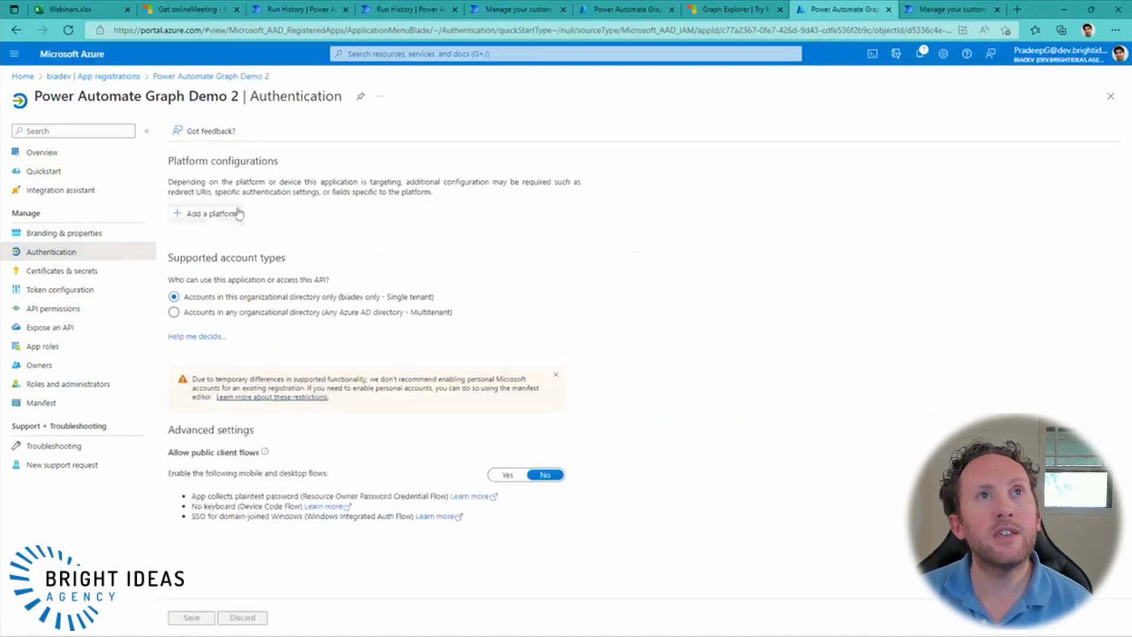
pyautogui.click(195, 216)
pyautogui.click(872, 194)
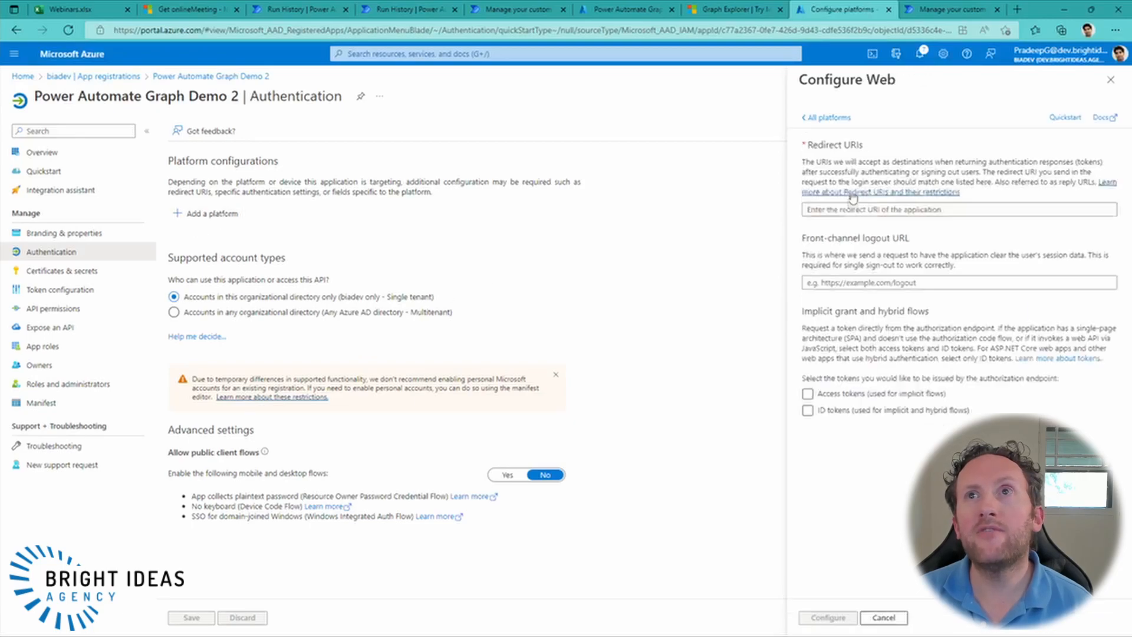
pyautogui.write('https://global.consent.azure-apim.net/redirect')
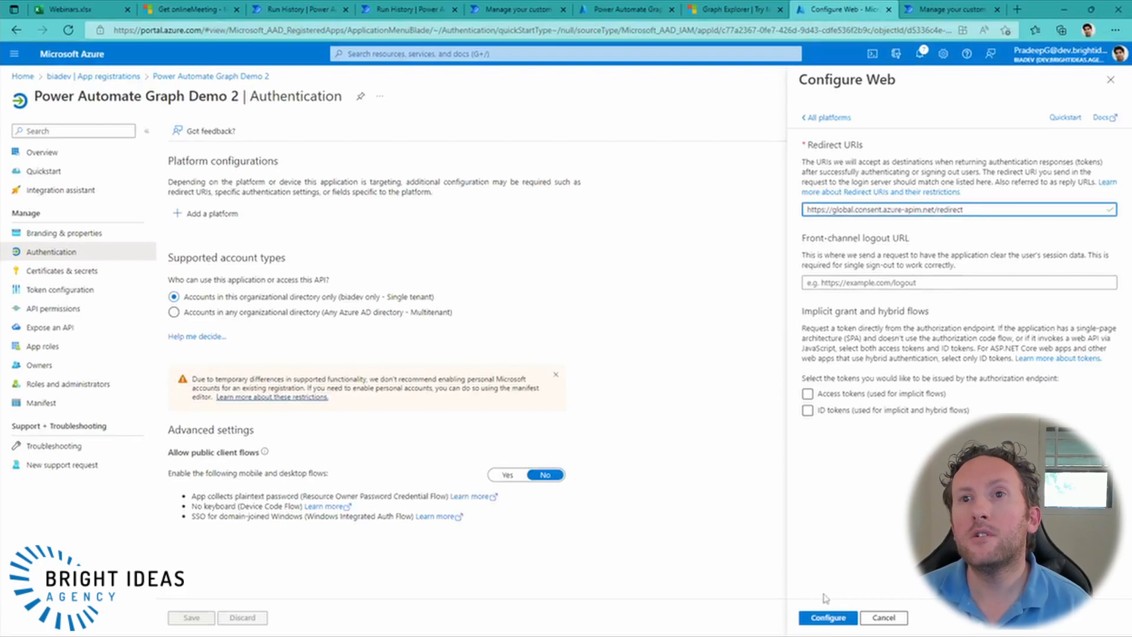
pyautogui.click(827, 618)
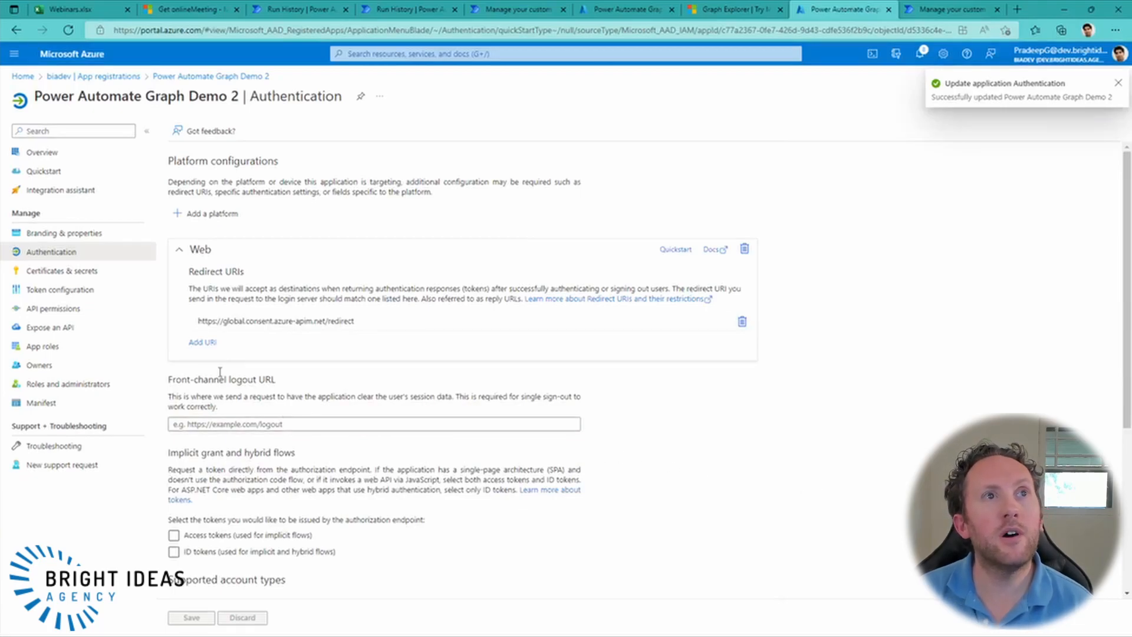
# Open Power Automate Graph Demo 2's API permissions and check in Graph Explorer which permissions the onlineMeetings query requires
pyautogui.click(53, 309)
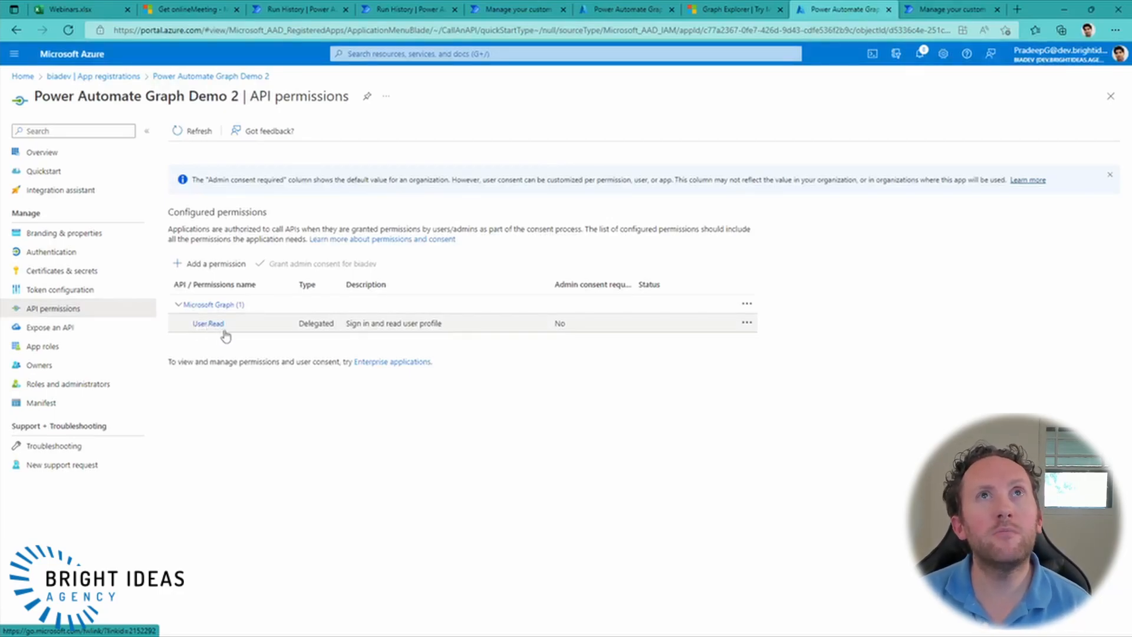
pyautogui.click(729, 9)
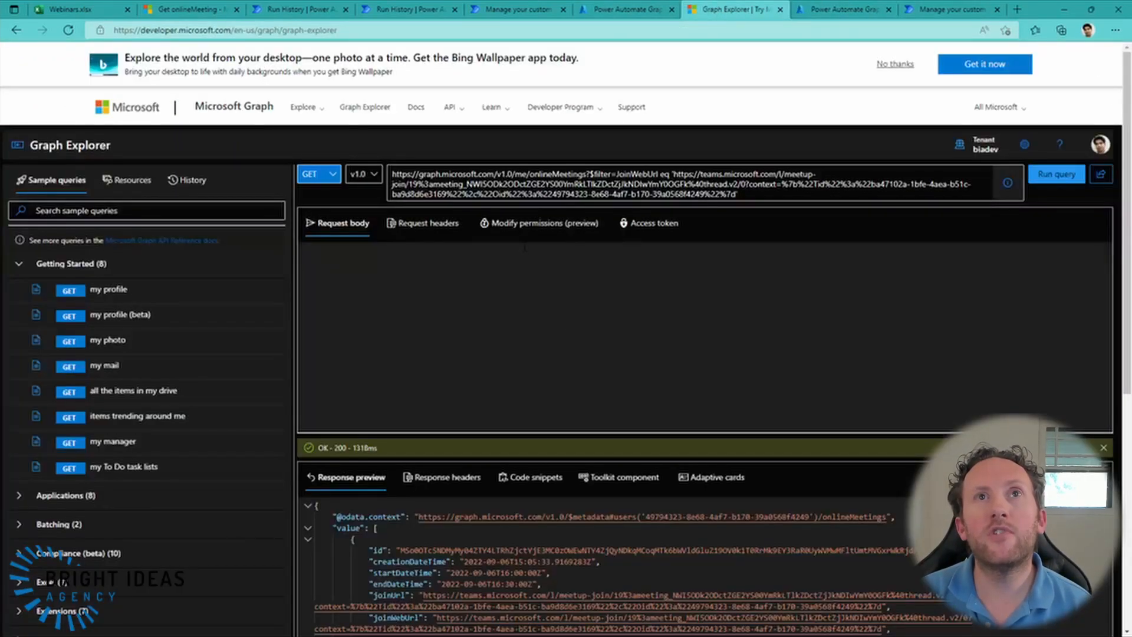
pyautogui.click(540, 223)
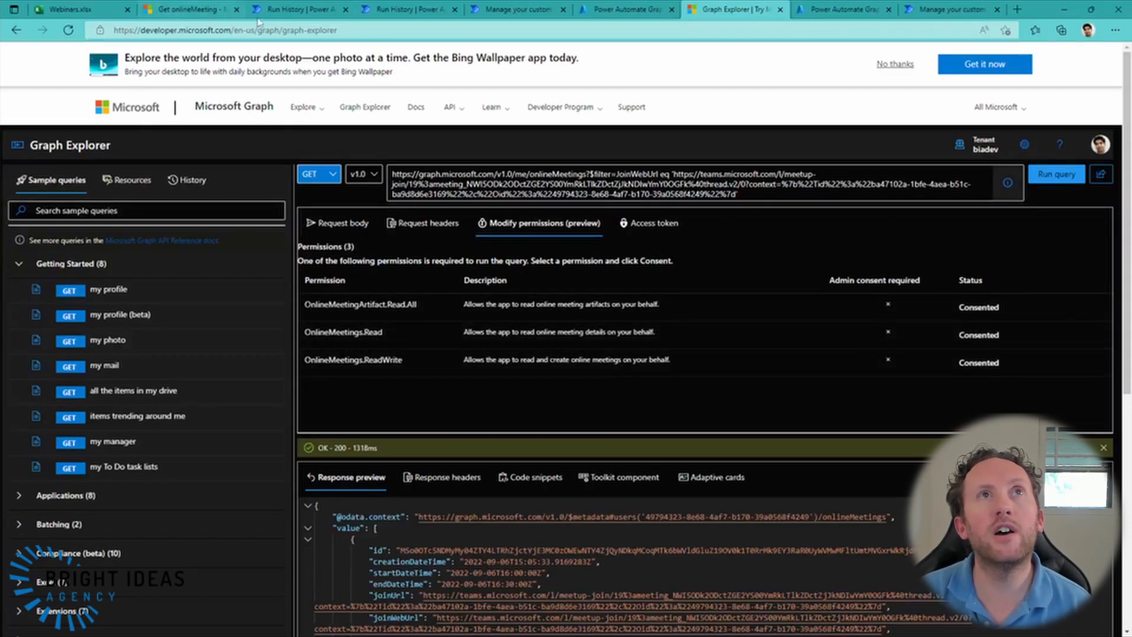
pyautogui.click(838, 11)
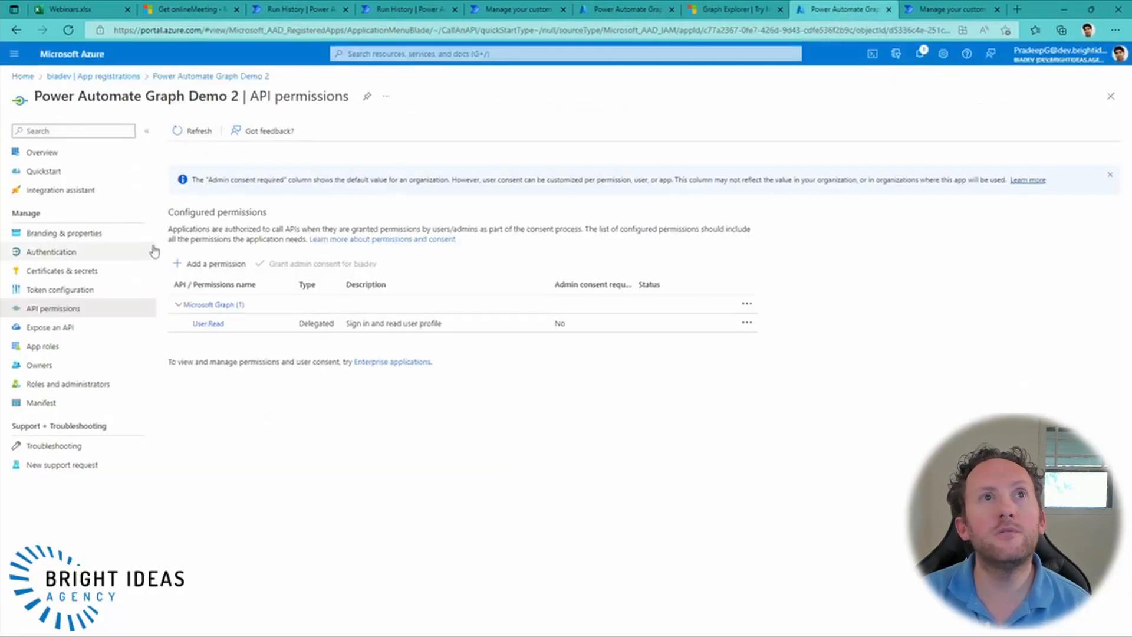
# Add the delegated Microsoft Graph permissions OnlineMeetingArtifact.Read.All, OnlineMeetings.Read and OnlineMeetings.ReadWrite to the app registration
pyautogui.click(211, 264)
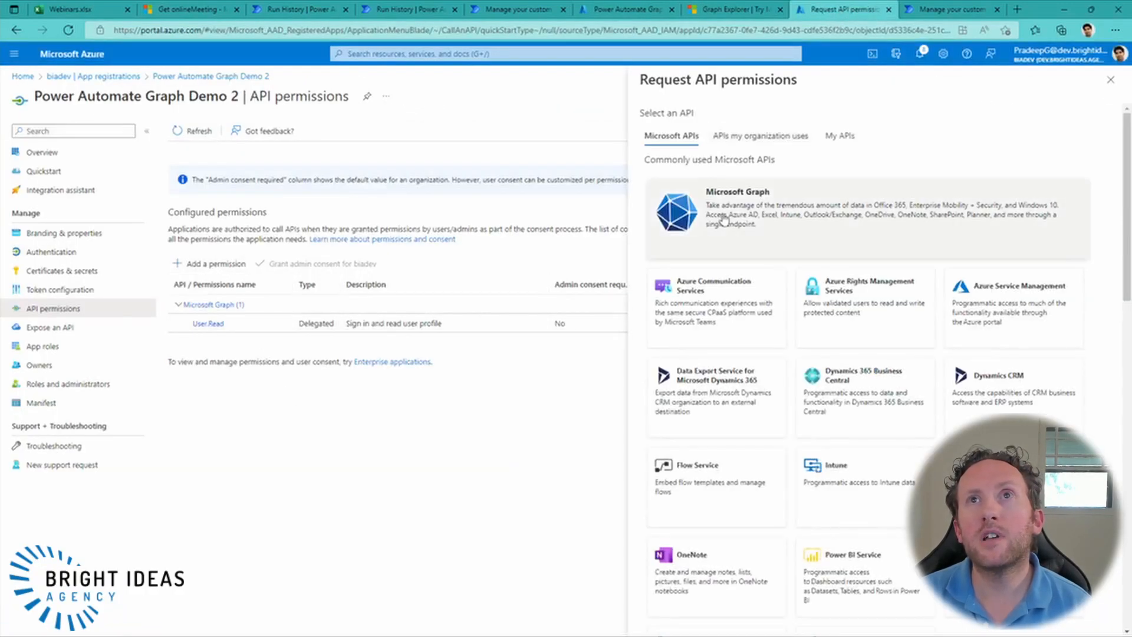
pyautogui.click(727, 233)
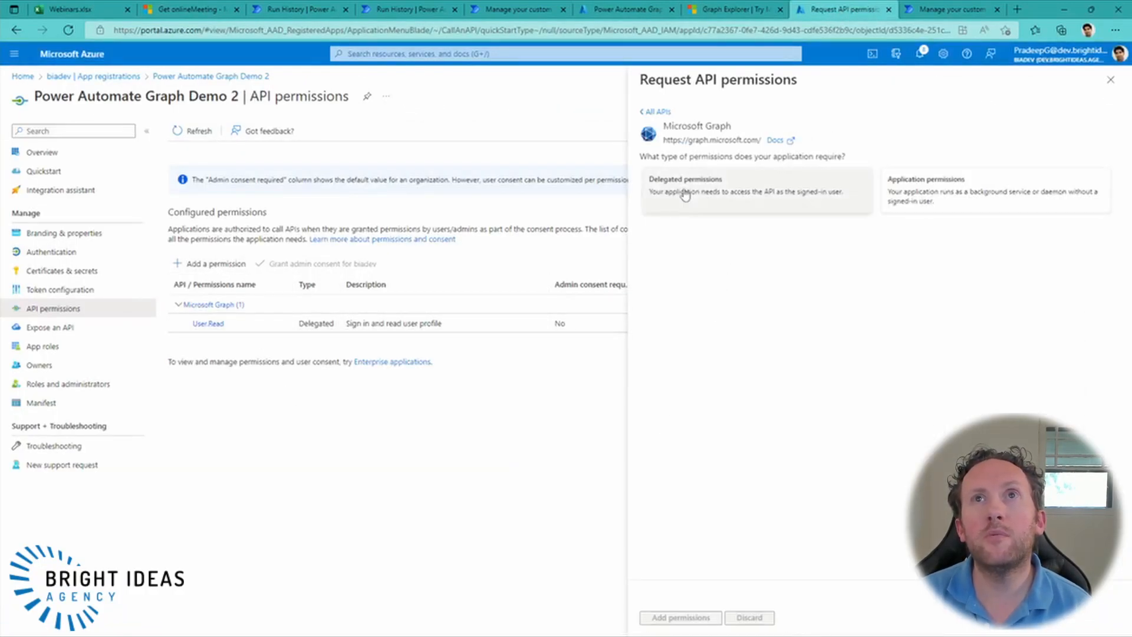
pyautogui.click(730, 196)
pyautogui.click(674, 254)
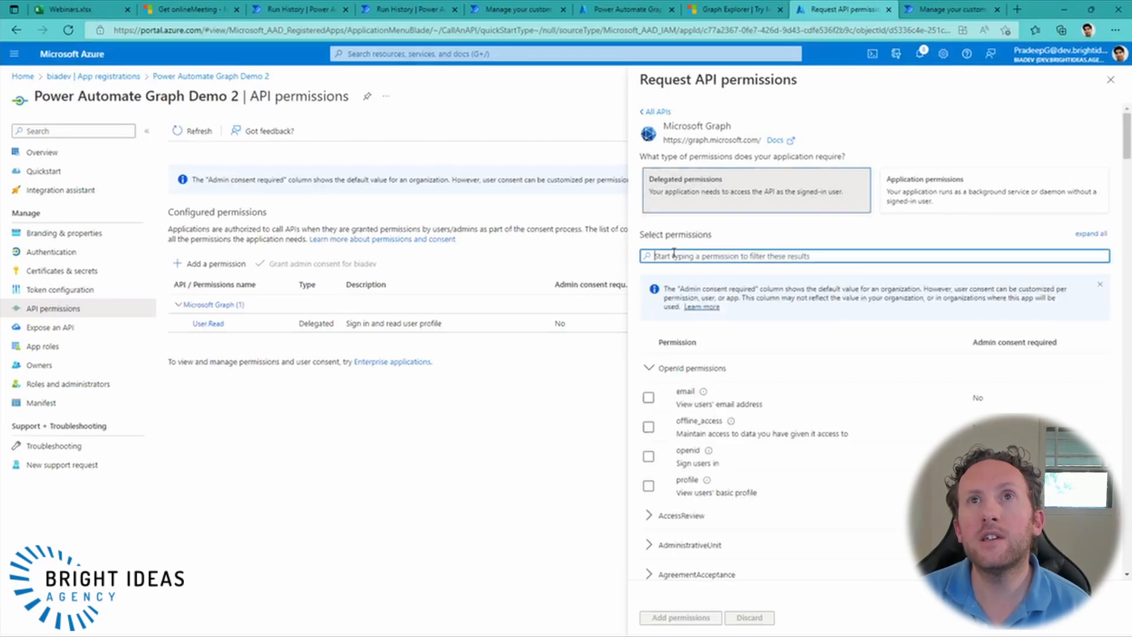
pyautogui.write('onlinemee')
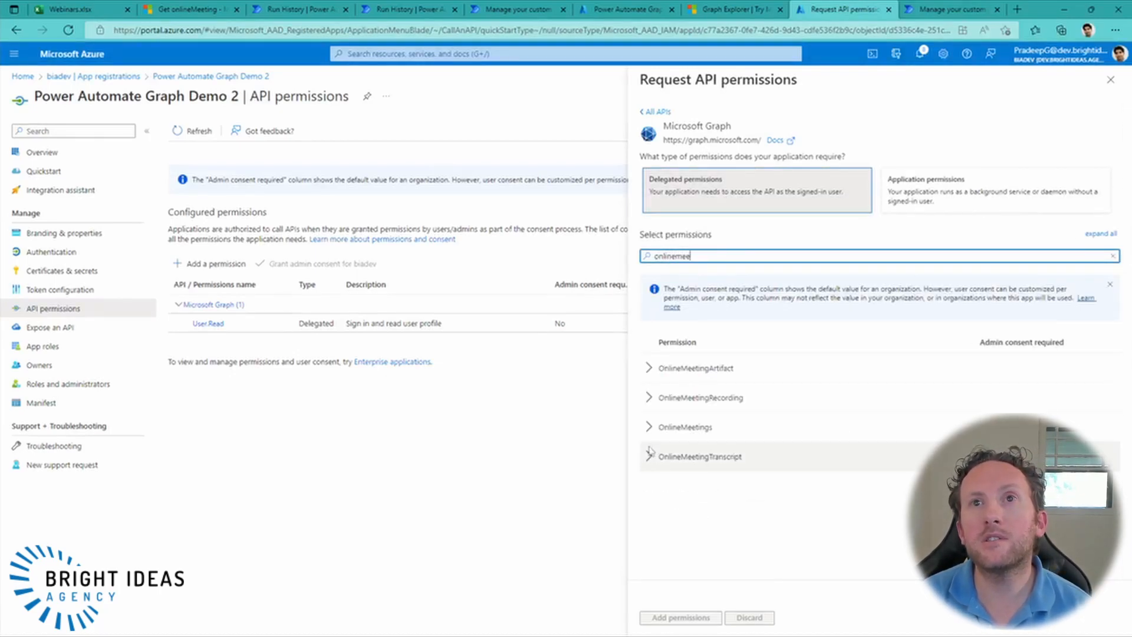
pyautogui.click(649, 368)
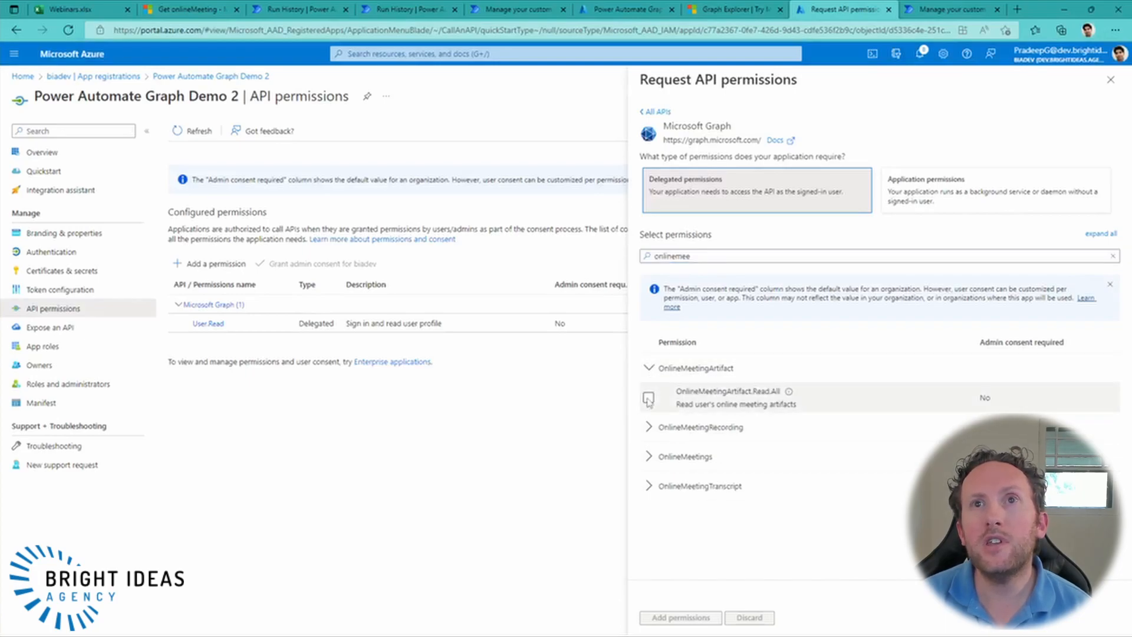
pyautogui.click(649, 398)
pyautogui.click(649, 457)
pyautogui.click(649, 485)
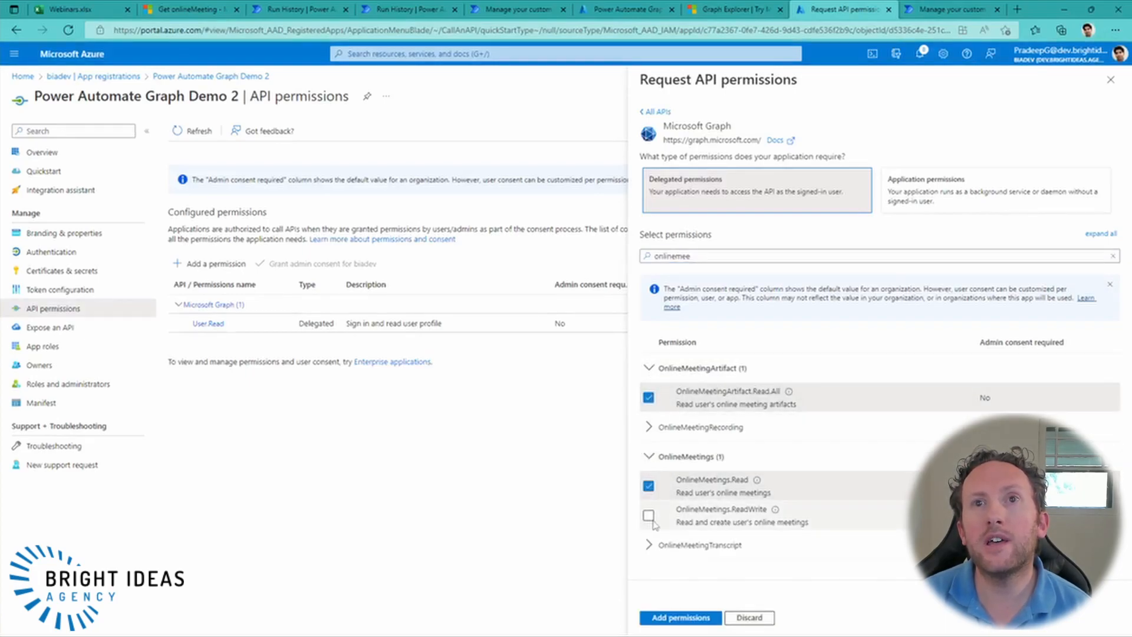
pyautogui.click(648, 515)
pyautogui.click(684, 618)
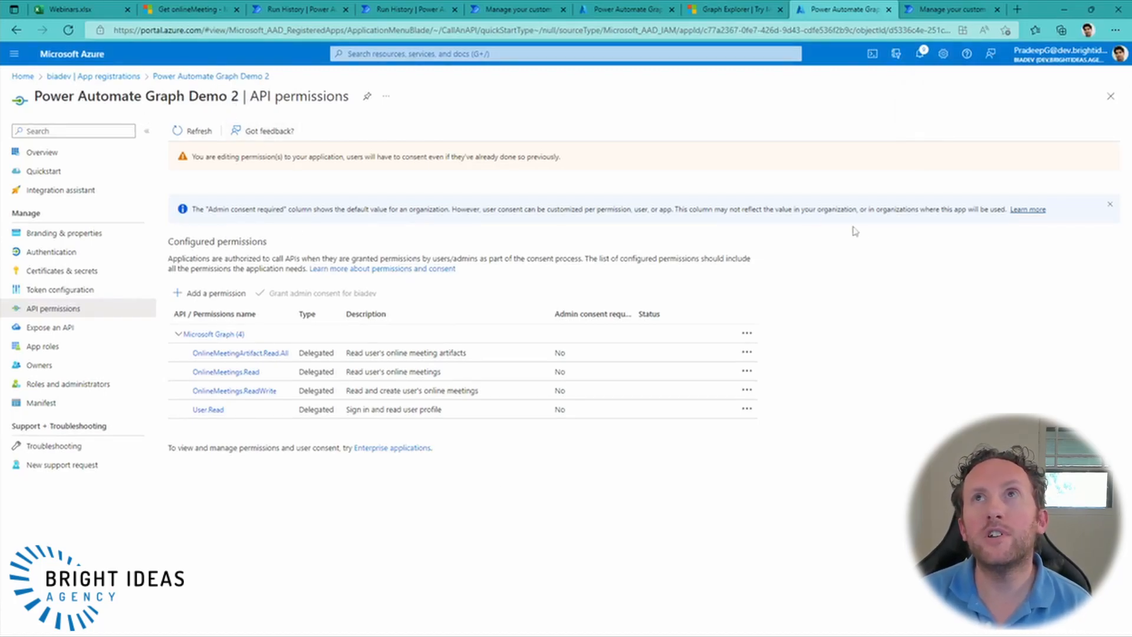
# In Power Automate, create a new test connection for MS Graph API Demo Connector 2 and accept the requested permissions
pyautogui.click(938, 11)
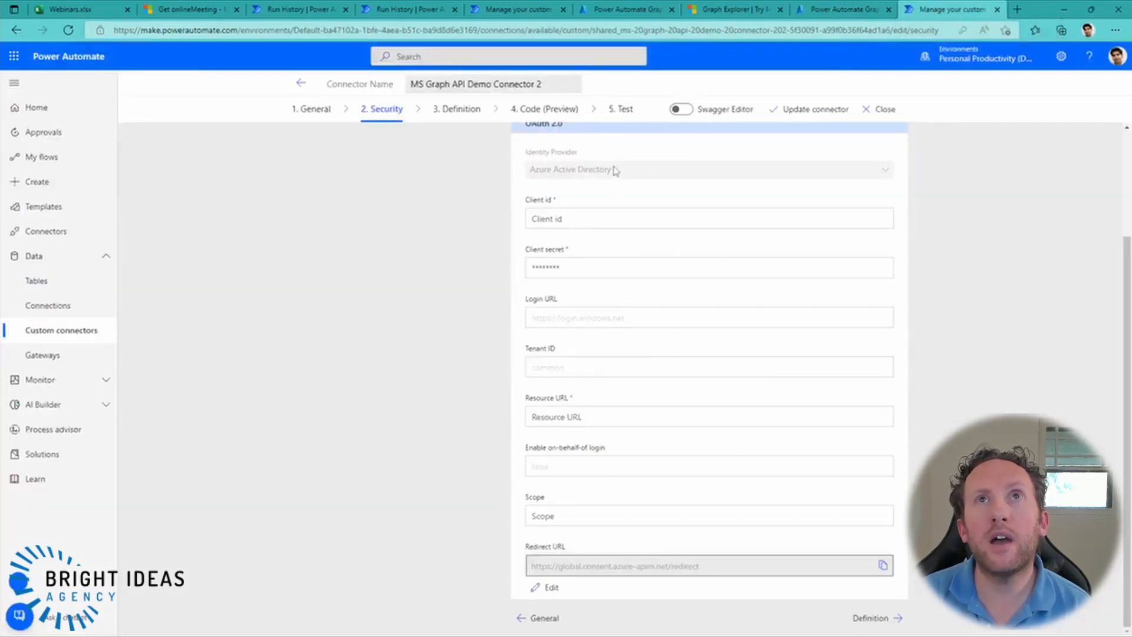
pyautogui.click(621, 110)
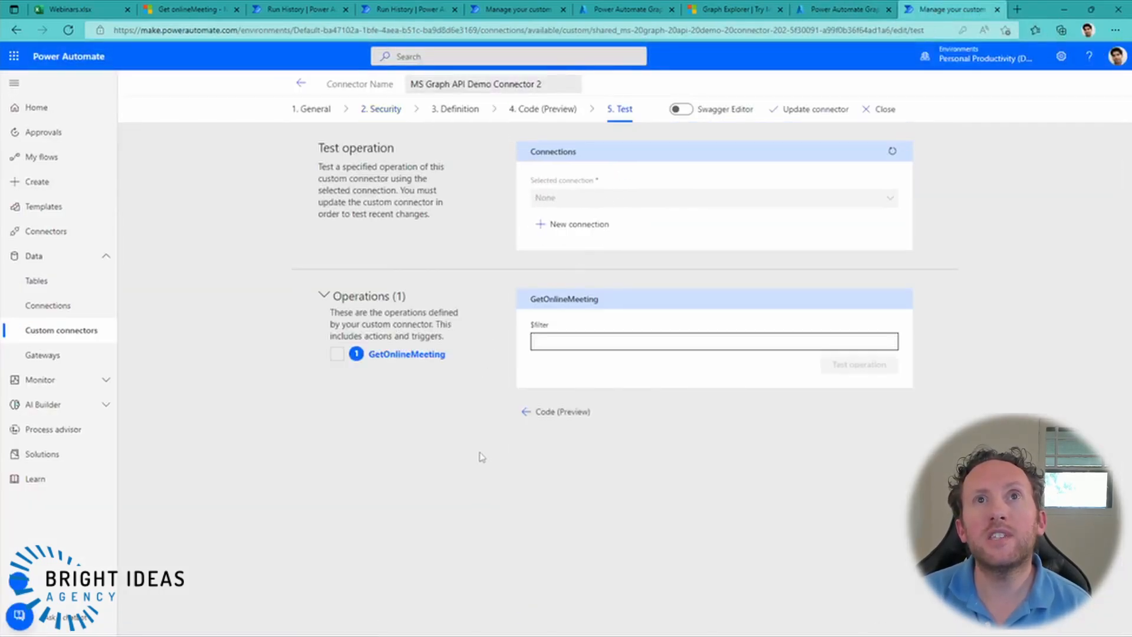
pyautogui.click(580, 226)
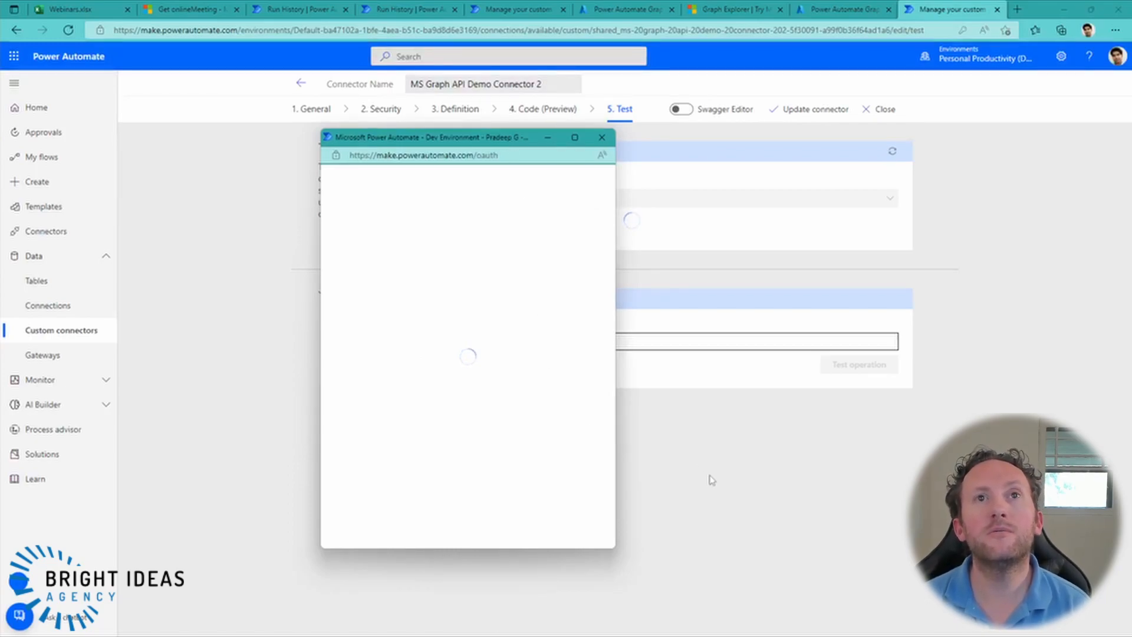
pyautogui.click(466, 246)
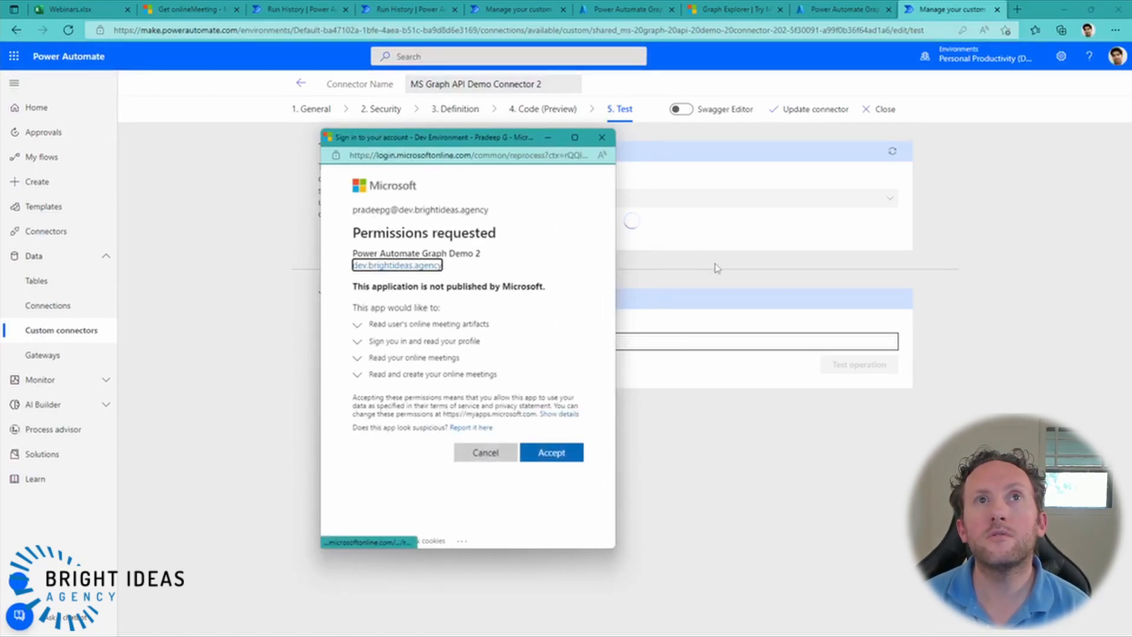
pyautogui.click(549, 455)
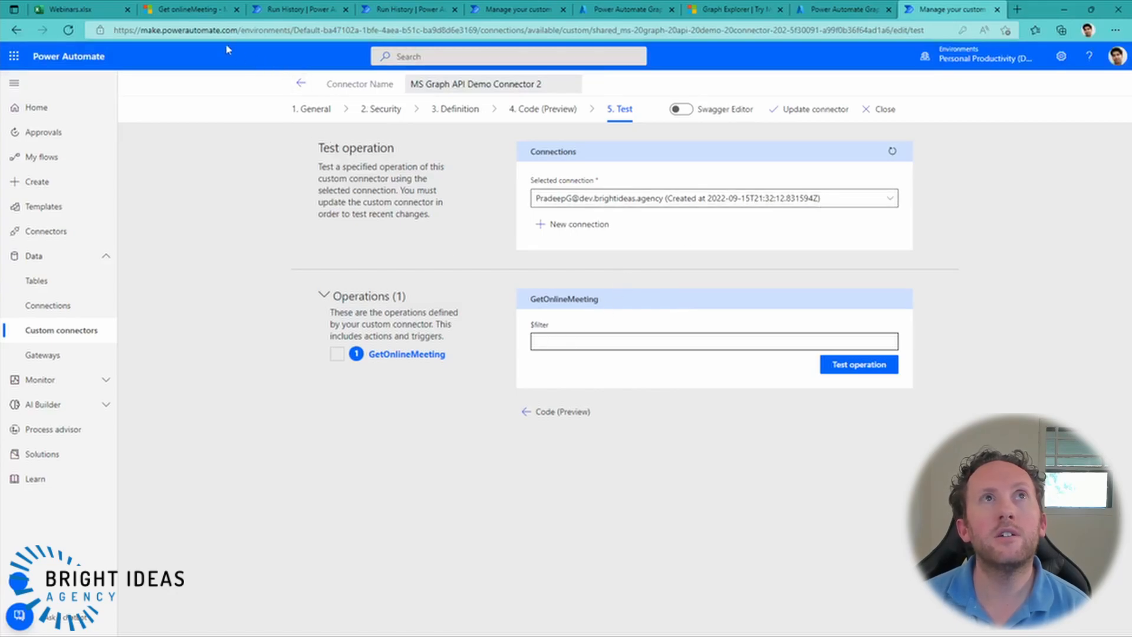
# Copy the query string starting with $filter=JoinWebUrl from Graph Explorer and test the connector's GetOnlineMeeting operation with it as the filter
pyautogui.click(732, 9)
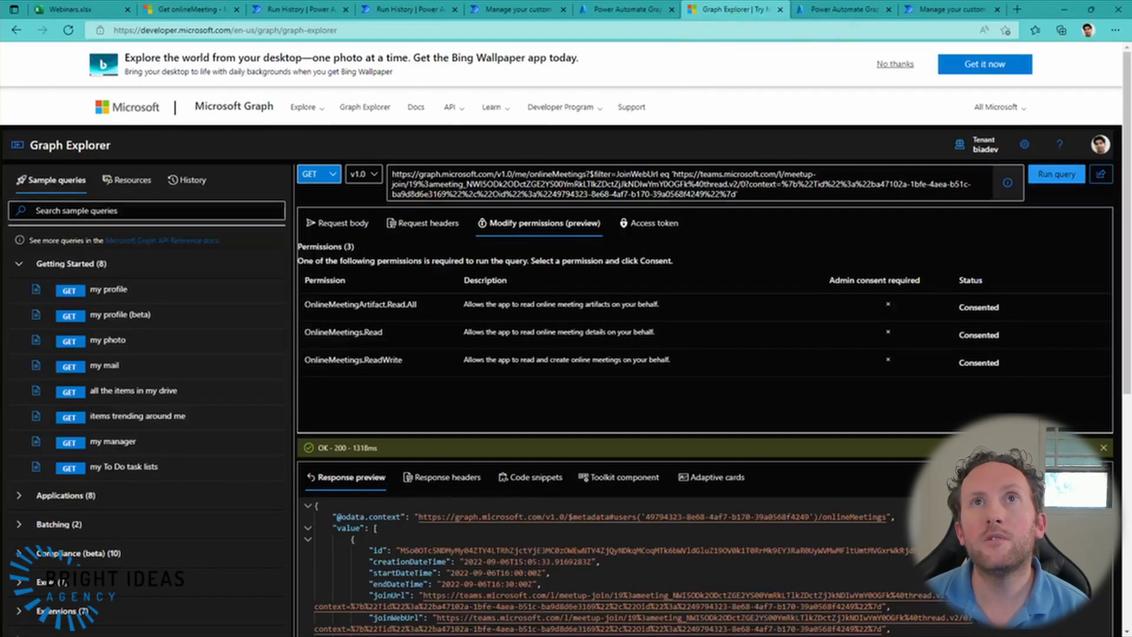
pyautogui.moveTo(589, 174); pyautogui.dragTo(738, 194)
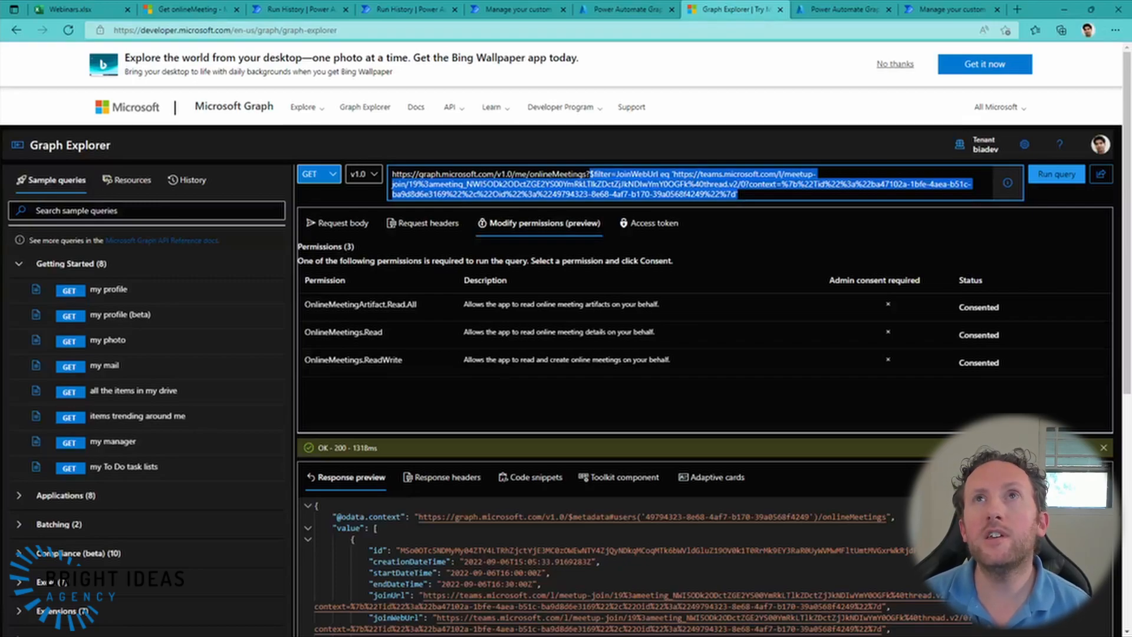
pyautogui.click(936, 10)
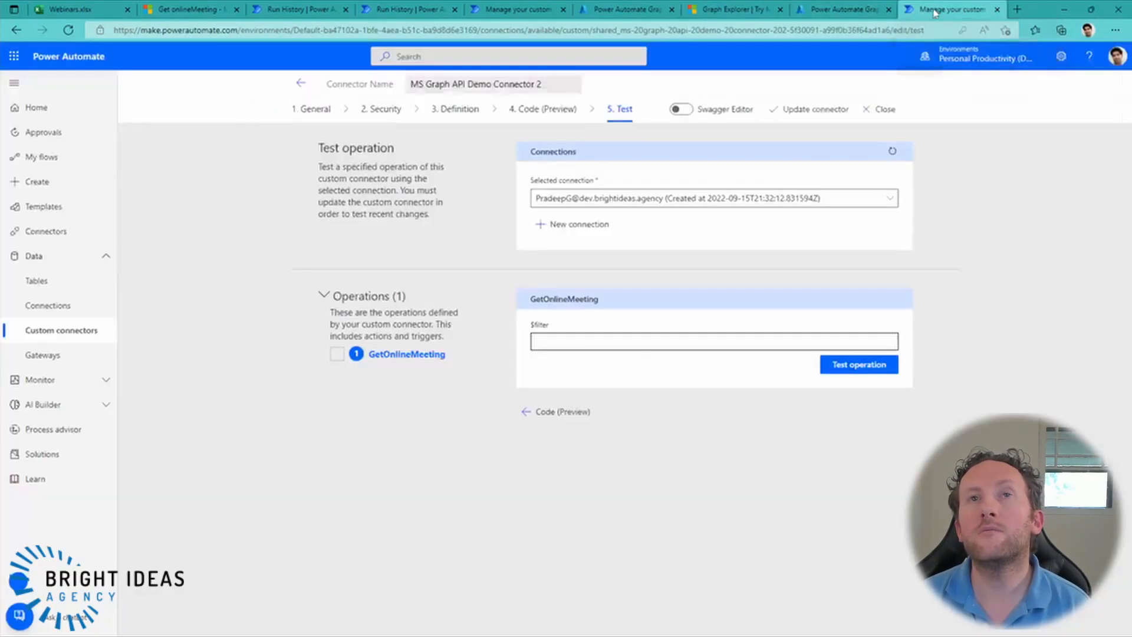
pyautogui.click(549, 342)
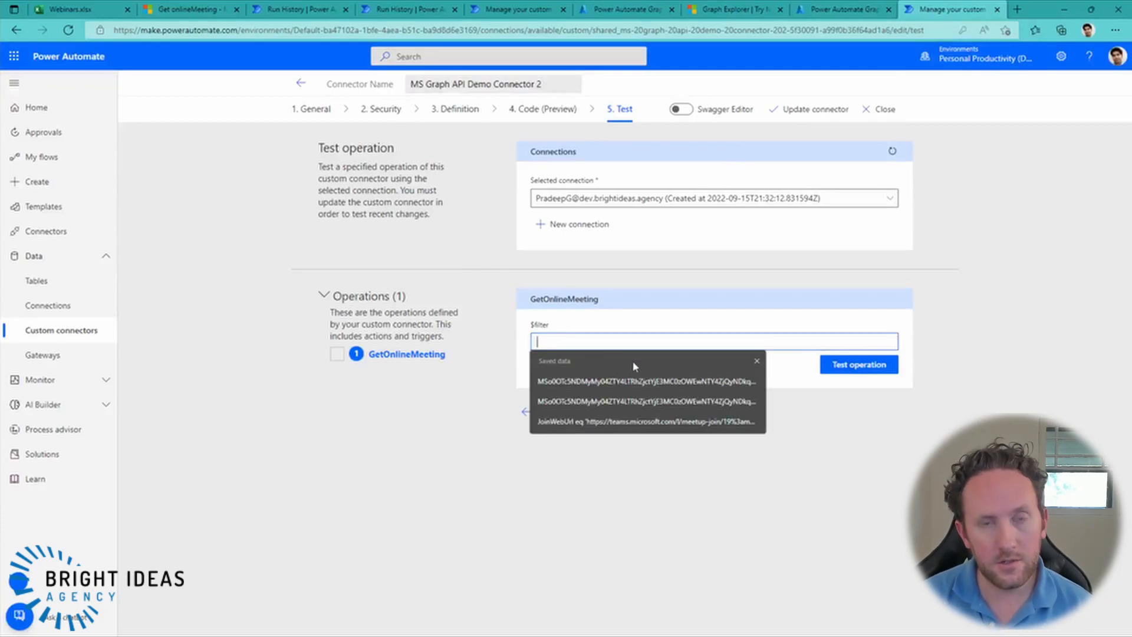
pyautogui.hotkey('ctrl', 'v')
pyautogui.click(837, 366)
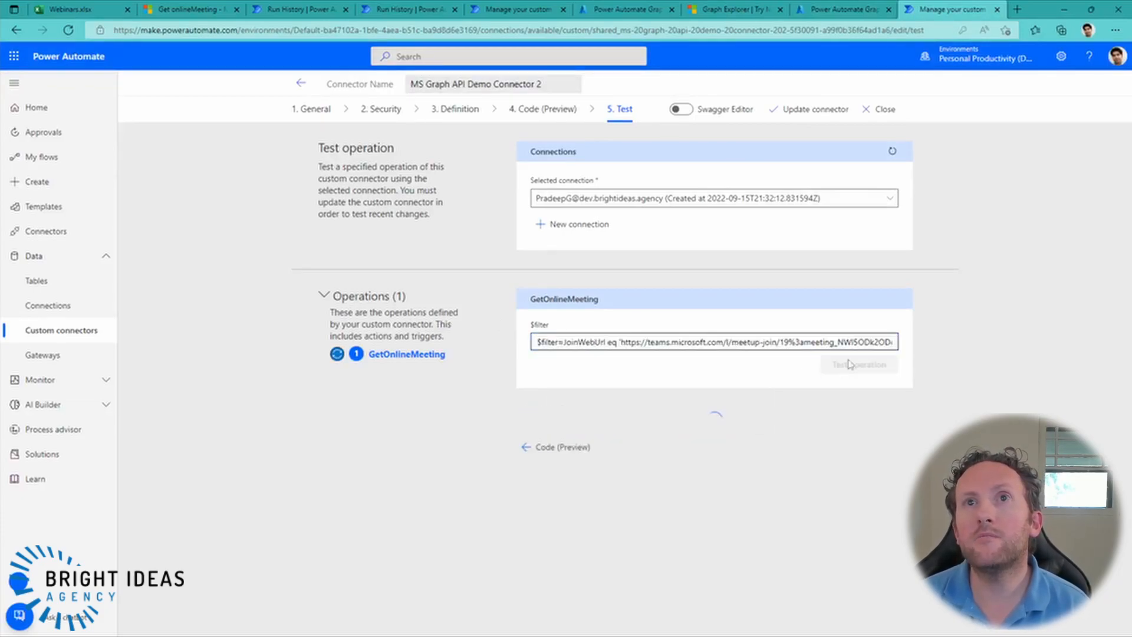
pyautogui.scroll(-3, 828, 463)
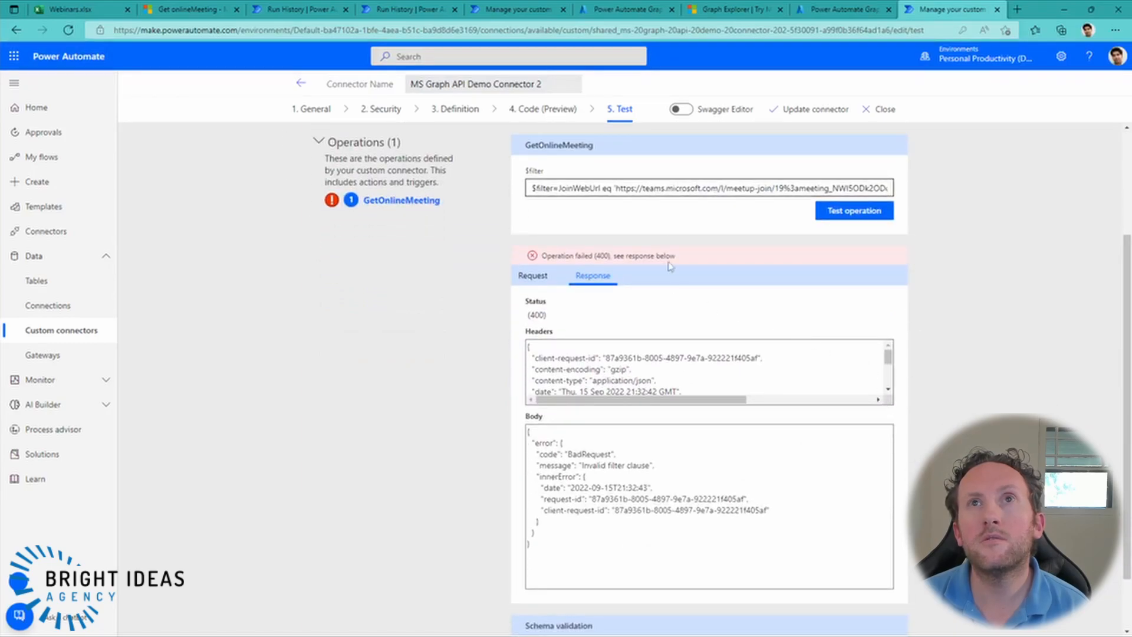
# Remove the "$filter=" prefix from the filter value, rerun the GetOnlineMeeting test and review the response body
pyautogui.click(616, 188)
pyautogui.click(606, 189)
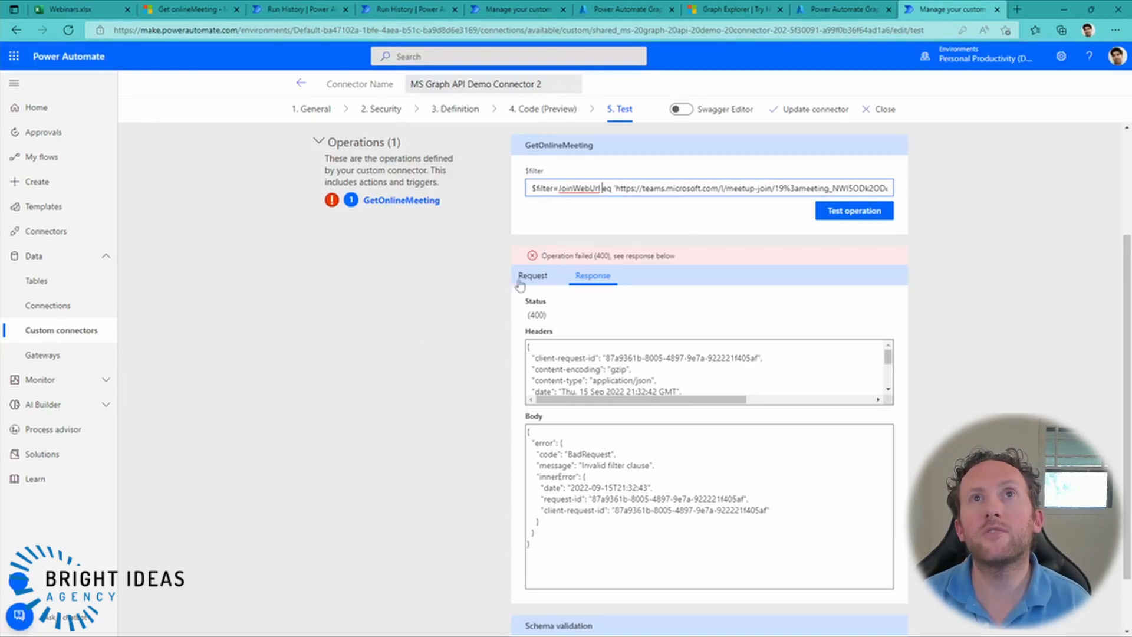
pyautogui.moveTo(561, 188); pyautogui.dragTo(502, 192)
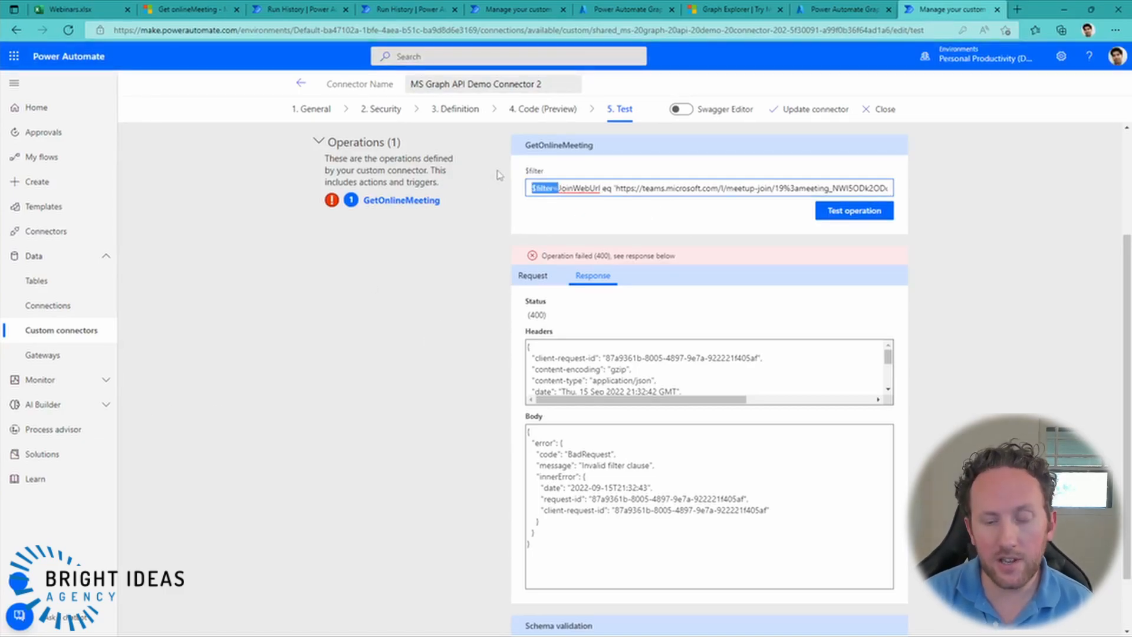
pyautogui.press('BackSpace')
pyautogui.click(862, 215)
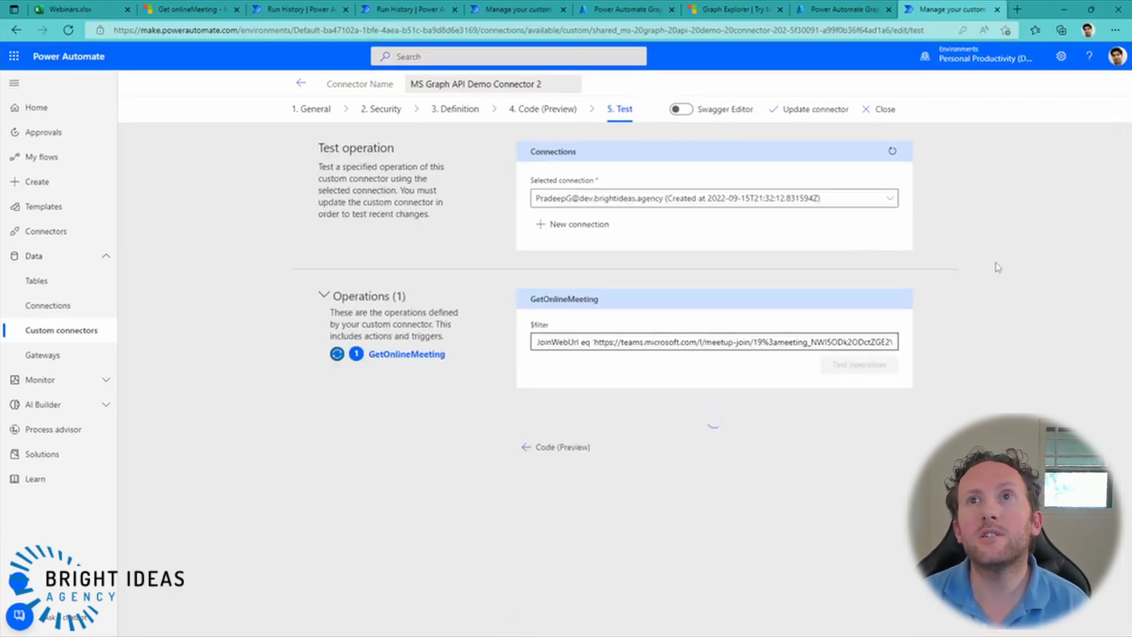
pyautogui.scroll(-3, 887, 437)
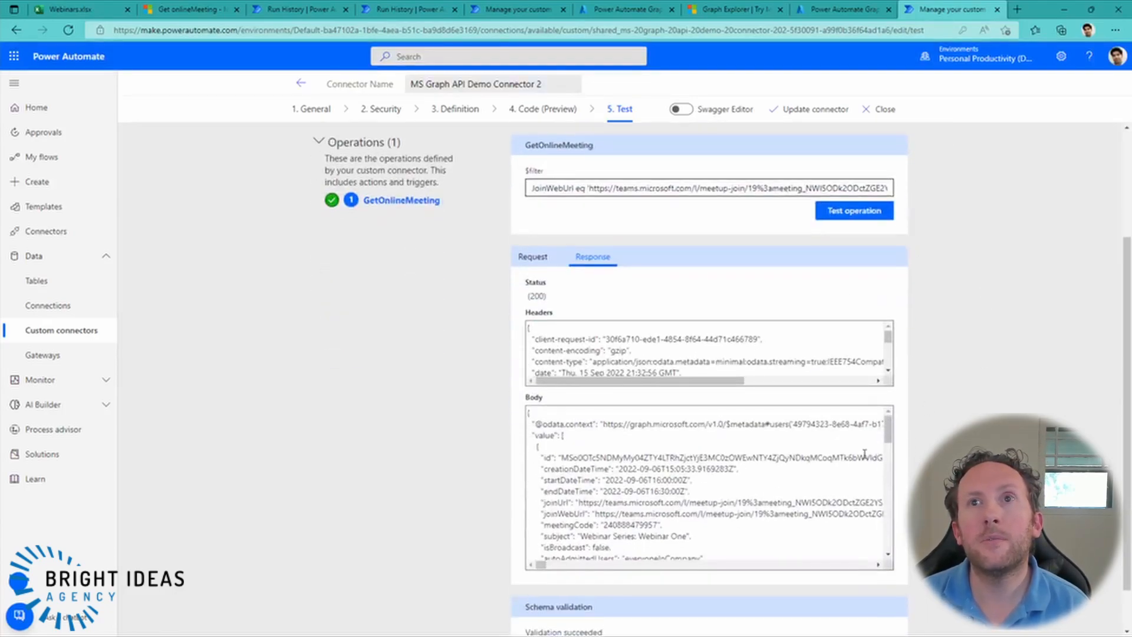
pyautogui.moveTo(888, 430); pyautogui.dragTo(910, 419)
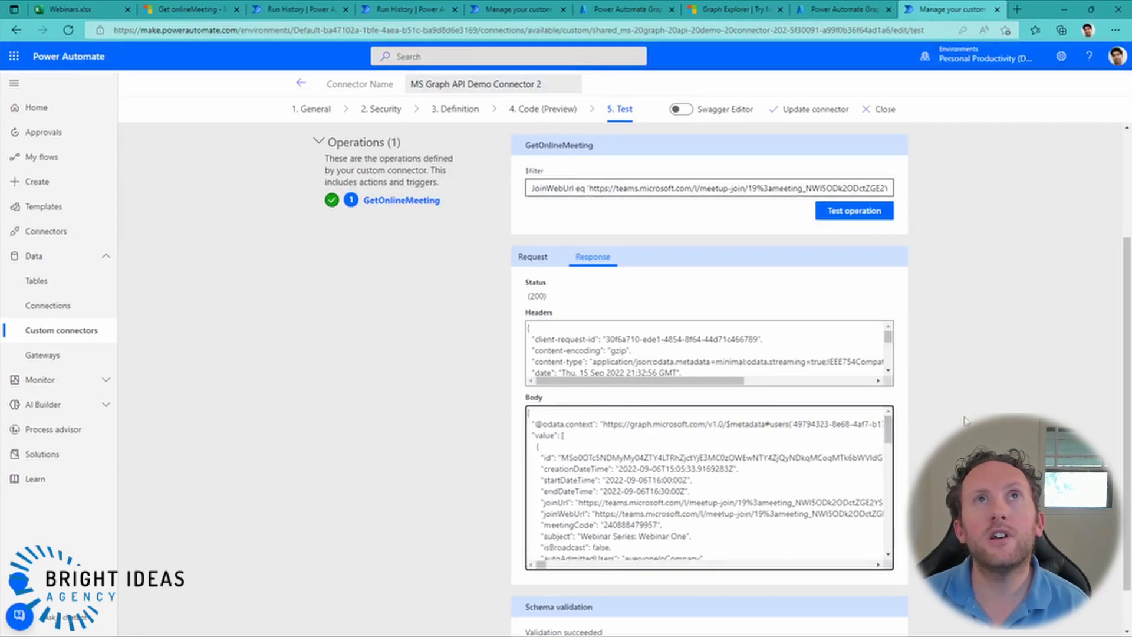
pyautogui.click(851, 8)
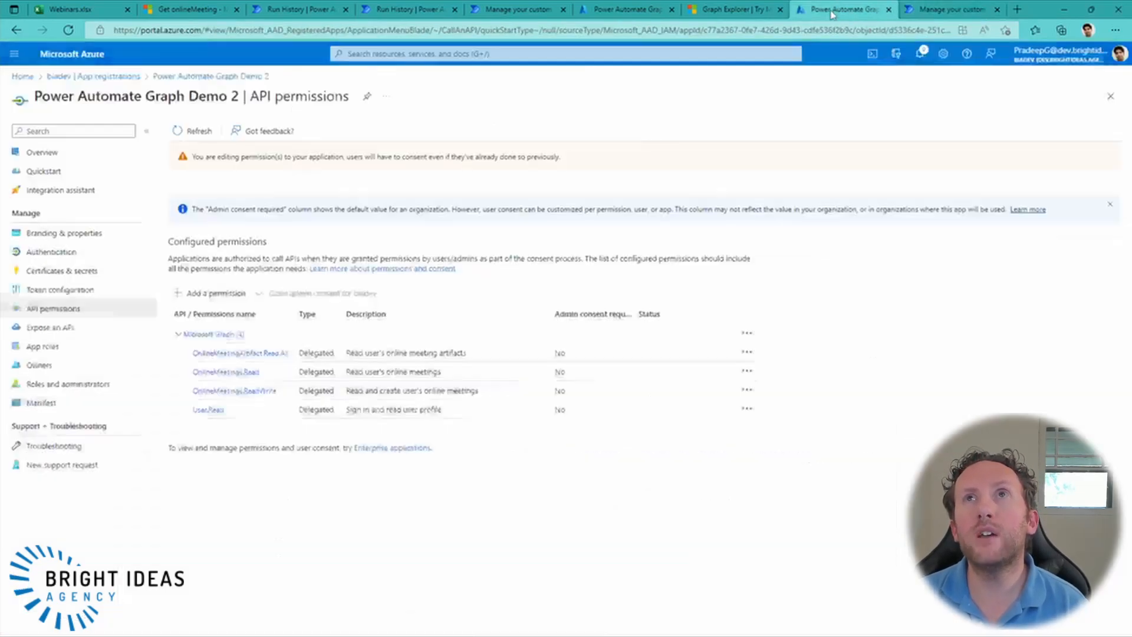
pyautogui.click(903, 9)
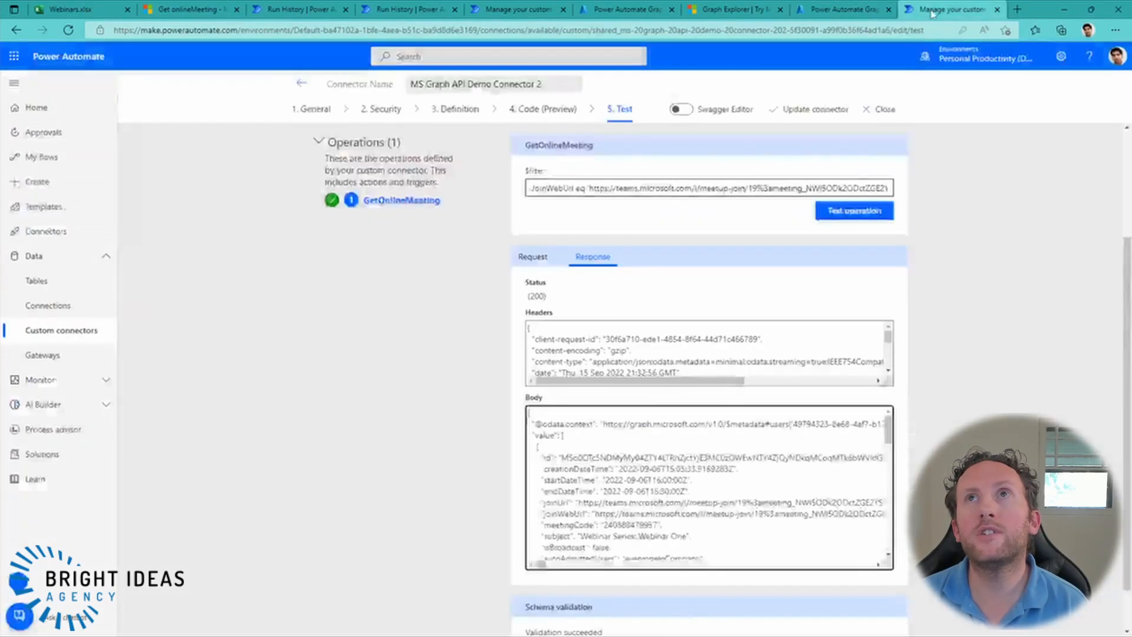
# Create an instant cloud flow with the "Manually trigger a flow" trigger, leaving the flow name blank
pyautogui.click(42, 184)
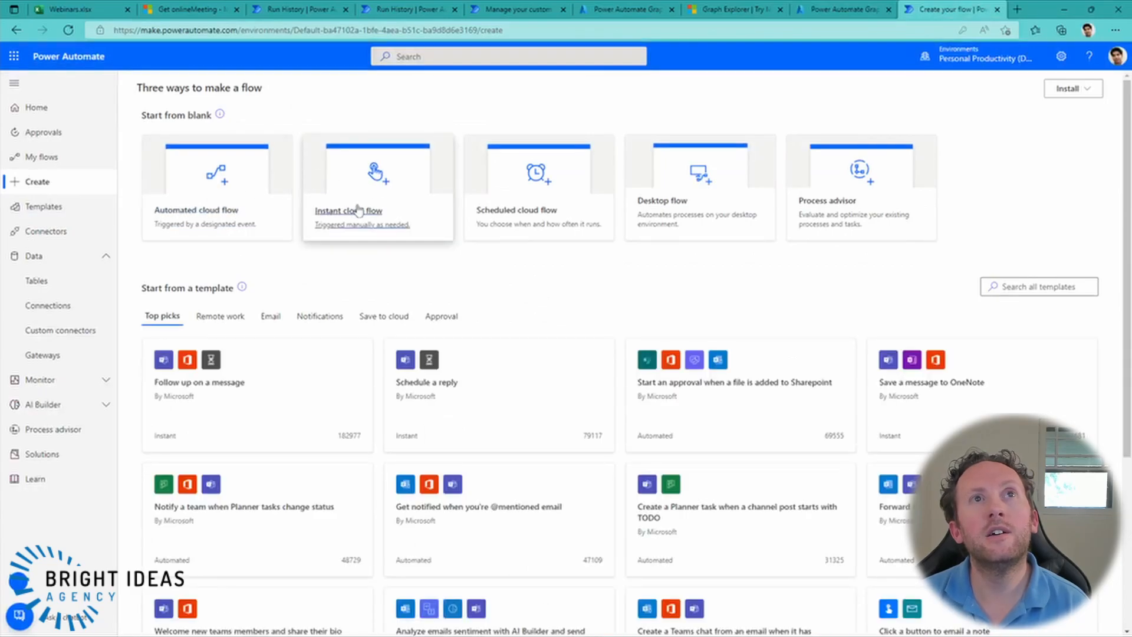
pyautogui.click(410, 195)
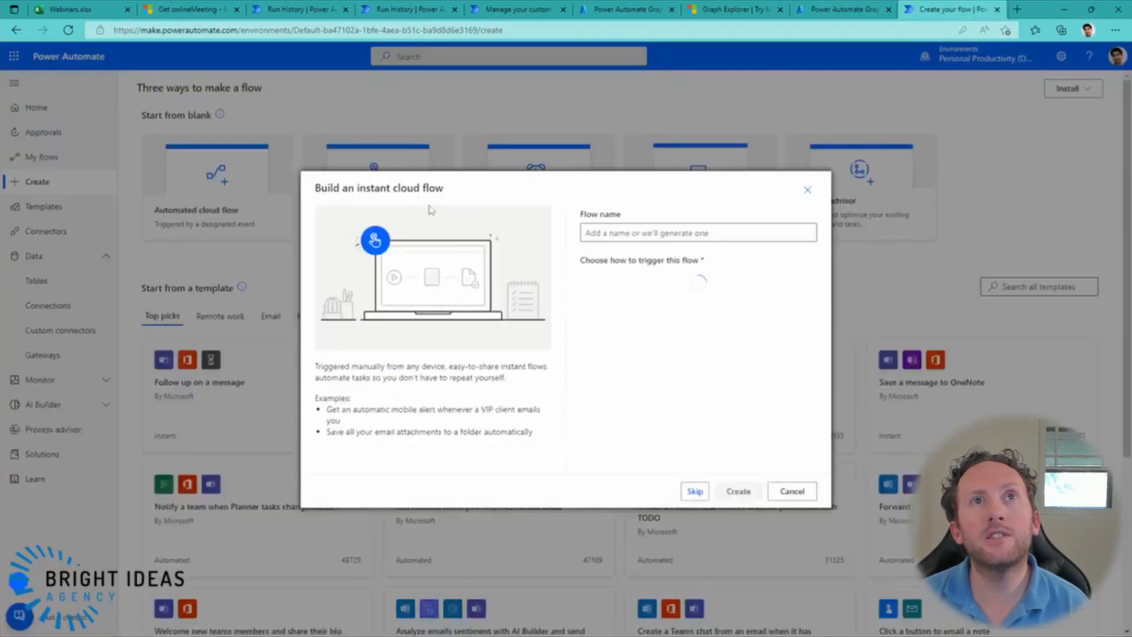
pyautogui.click(656, 288)
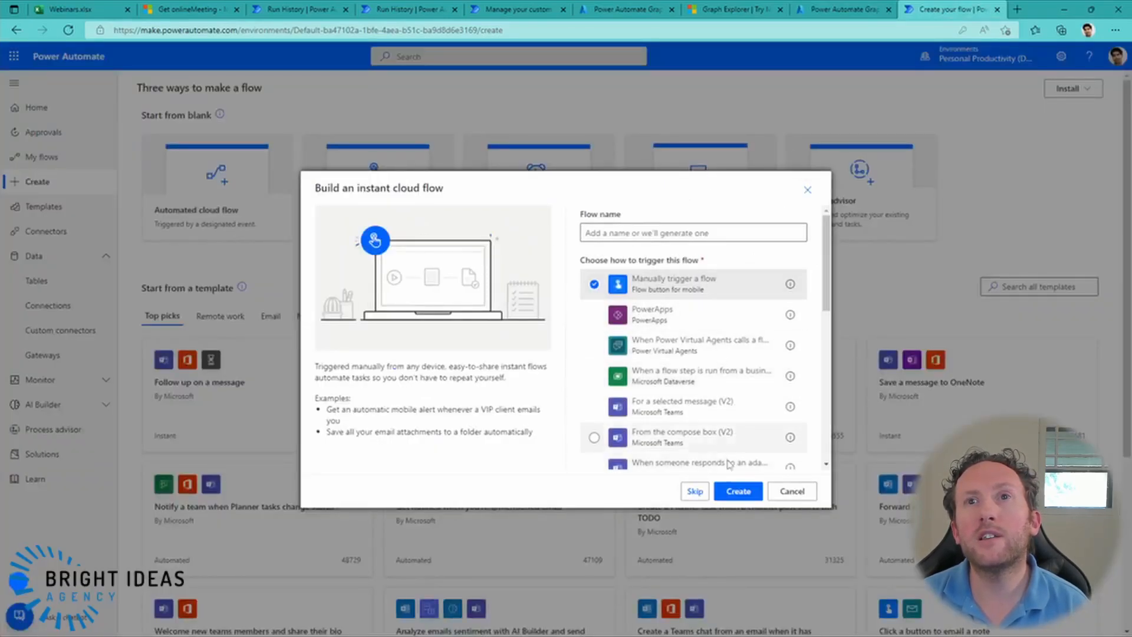
pyautogui.click(739, 495)
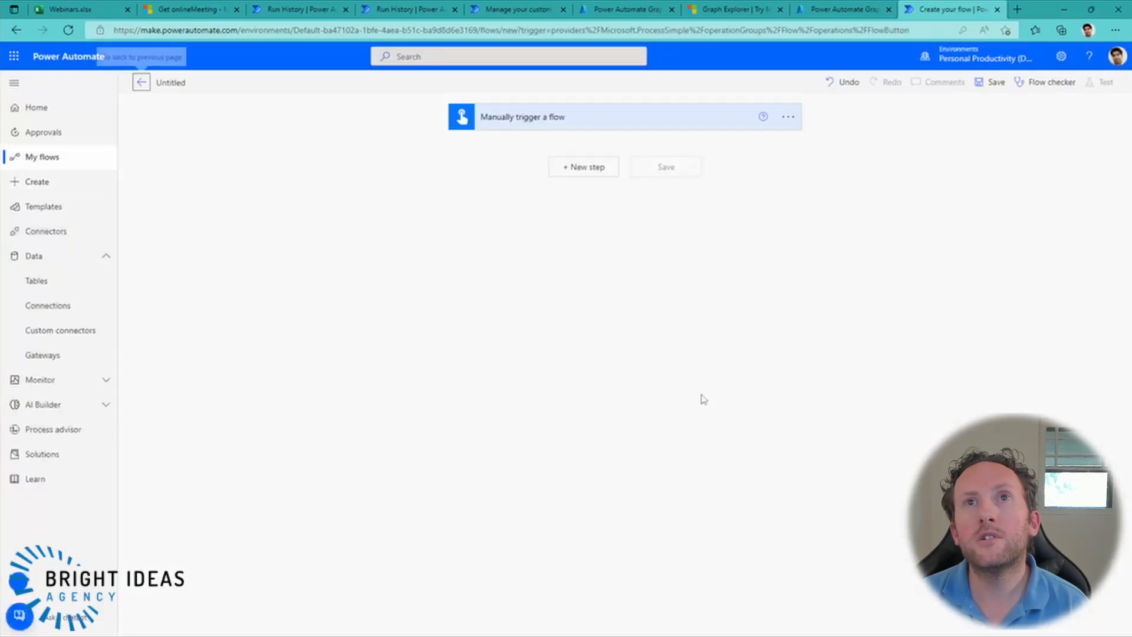
# Add a text input named URL to the "Manually trigger a flow" trigger
pyautogui.click(582, 129)
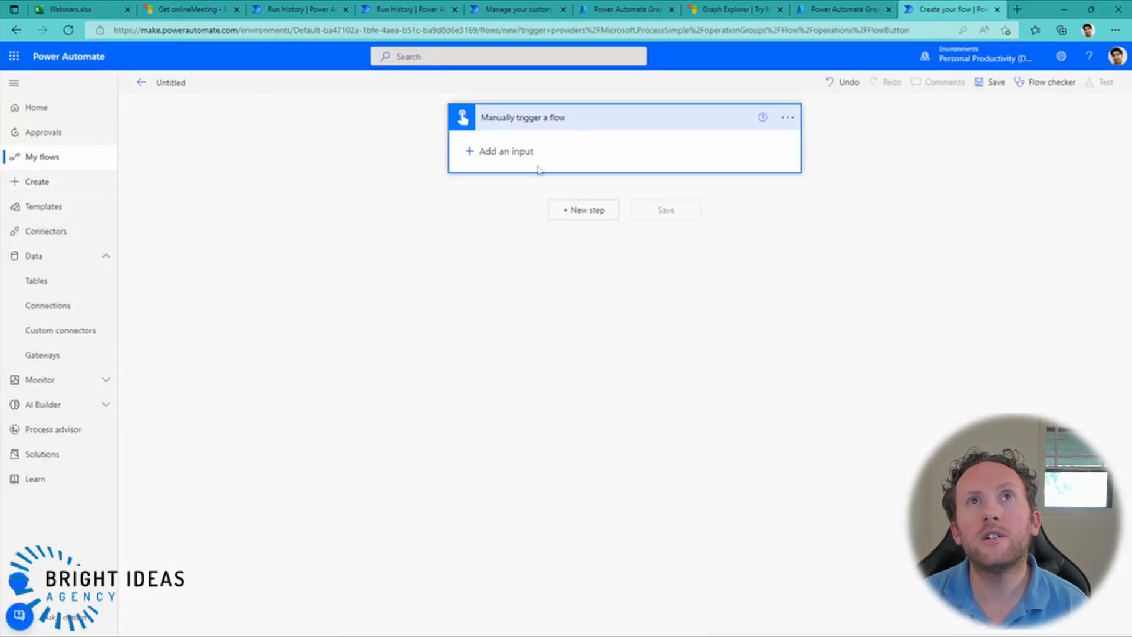
pyautogui.click(484, 151)
pyautogui.click(476, 184)
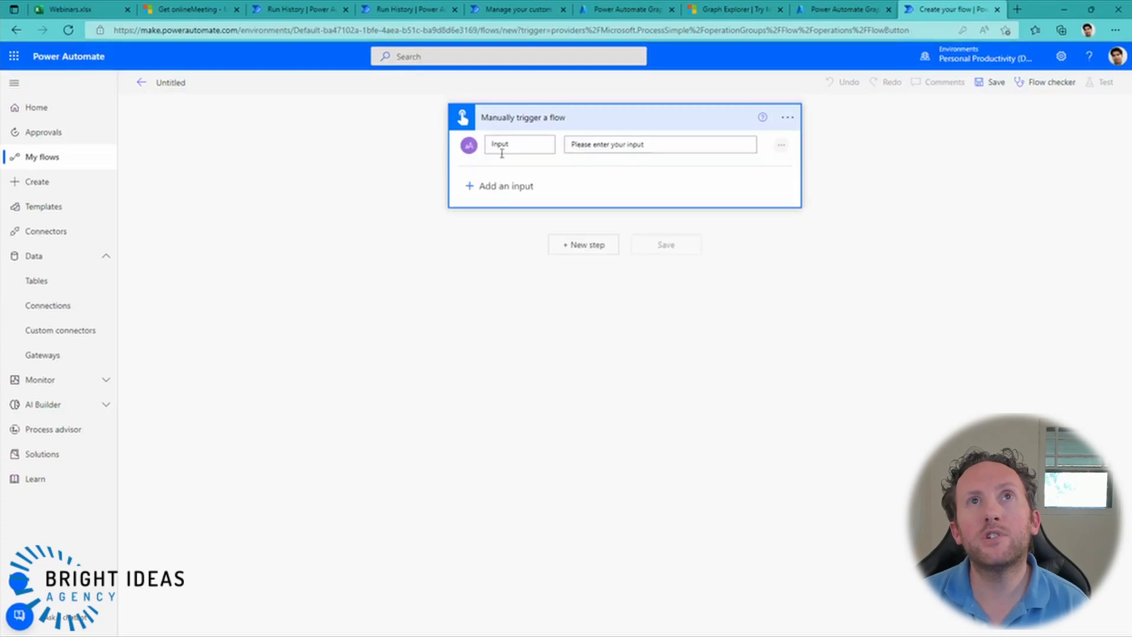
pyautogui.moveTo(515, 152); pyautogui.dragTo(485, 147)
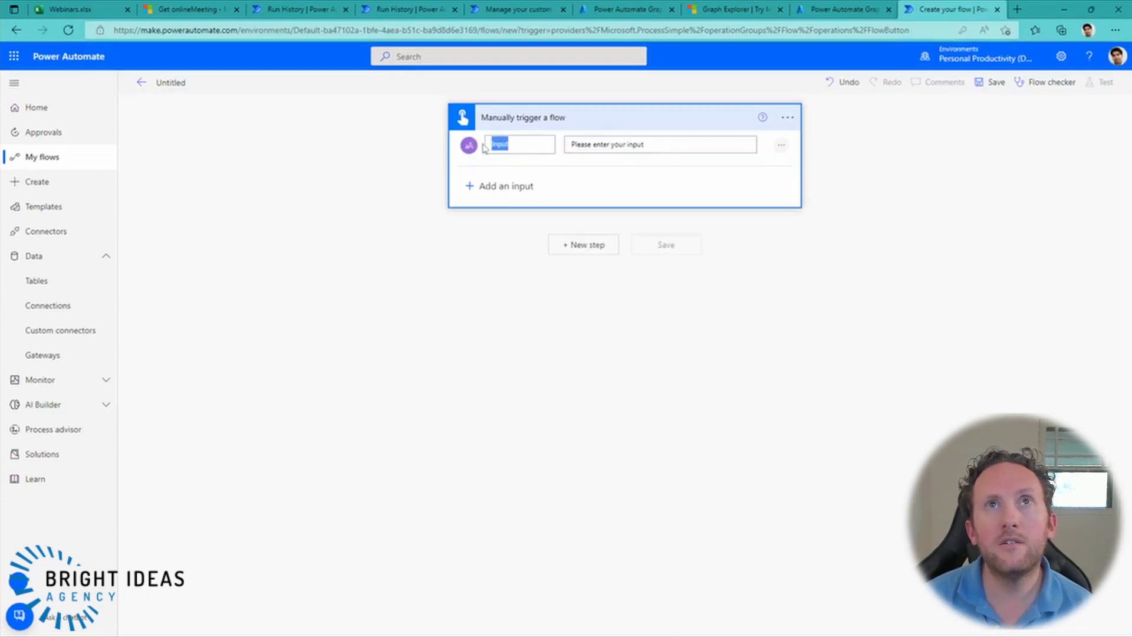
pyautogui.write('URL')
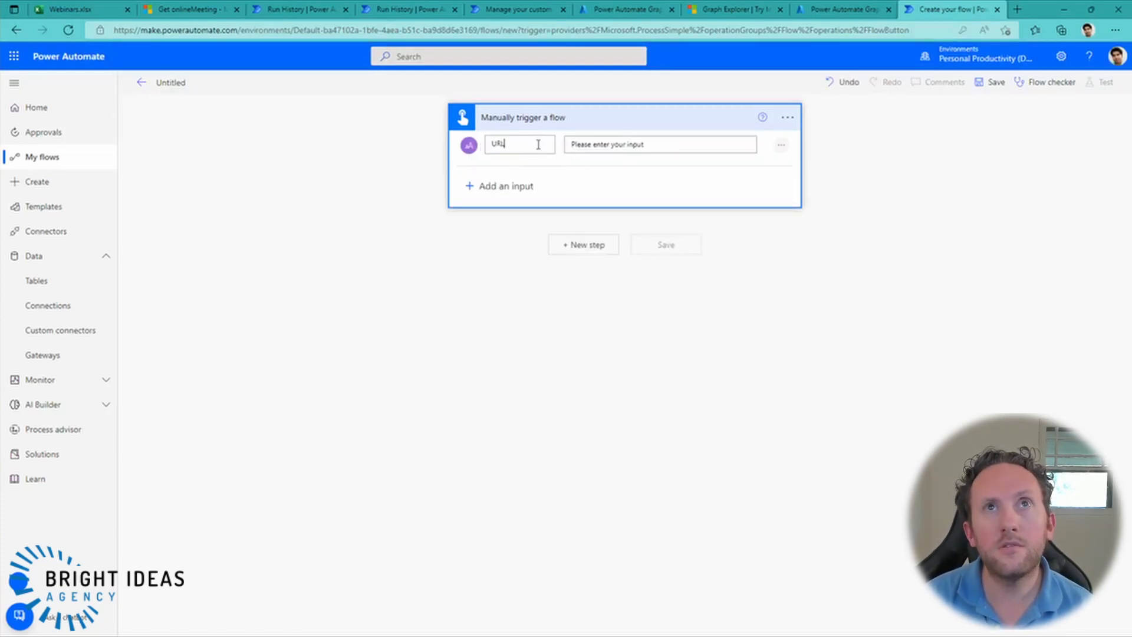
# Add the Get Online Meeting action from the custom connector MS Graph API Demo Connector 2 after the trigger
pyautogui.click(587, 245)
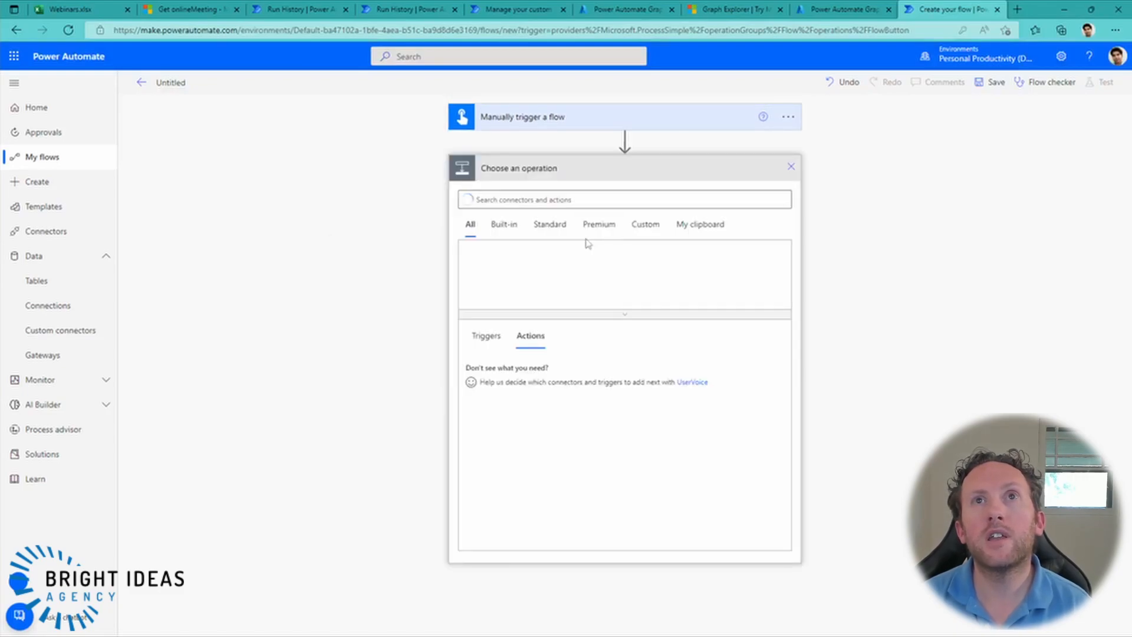
pyautogui.click(646, 226)
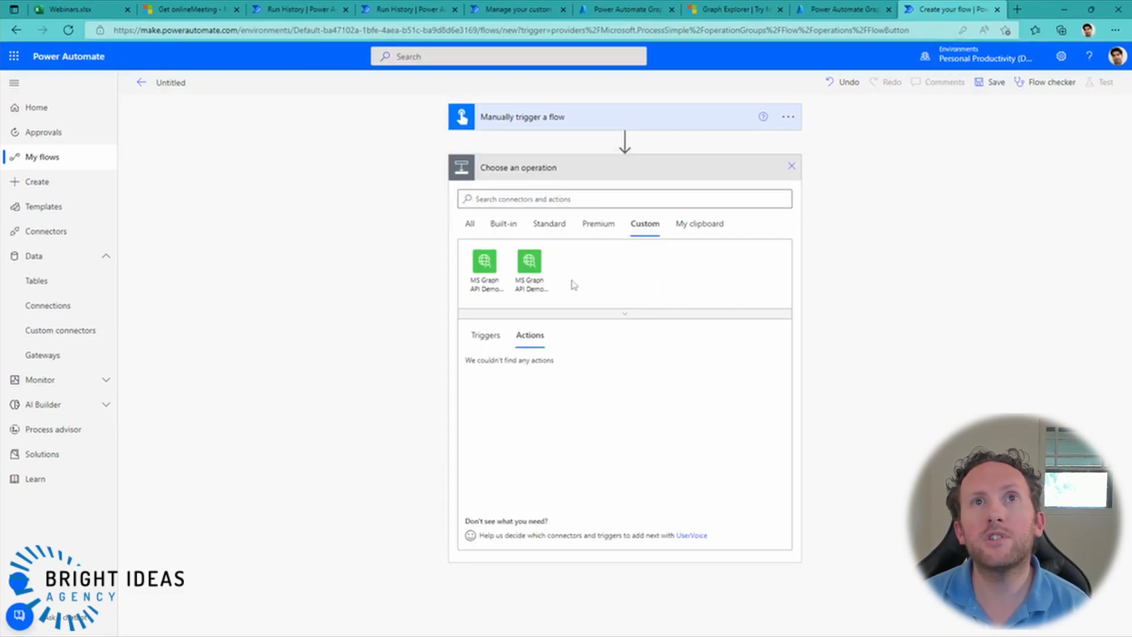
pyautogui.click(529, 268)
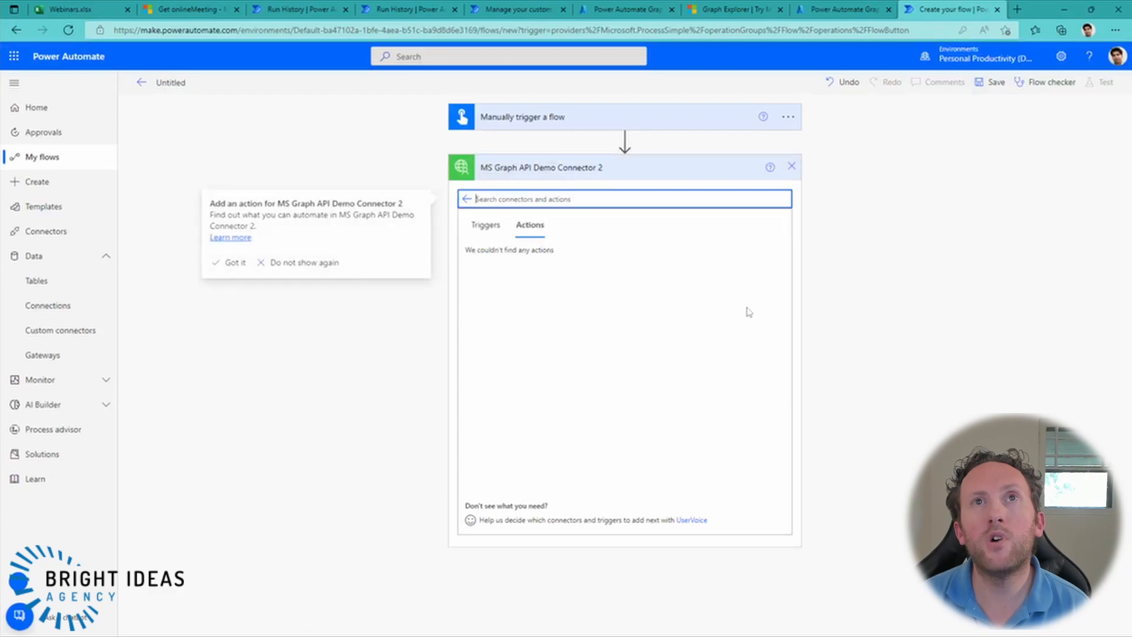
pyautogui.click(540, 262)
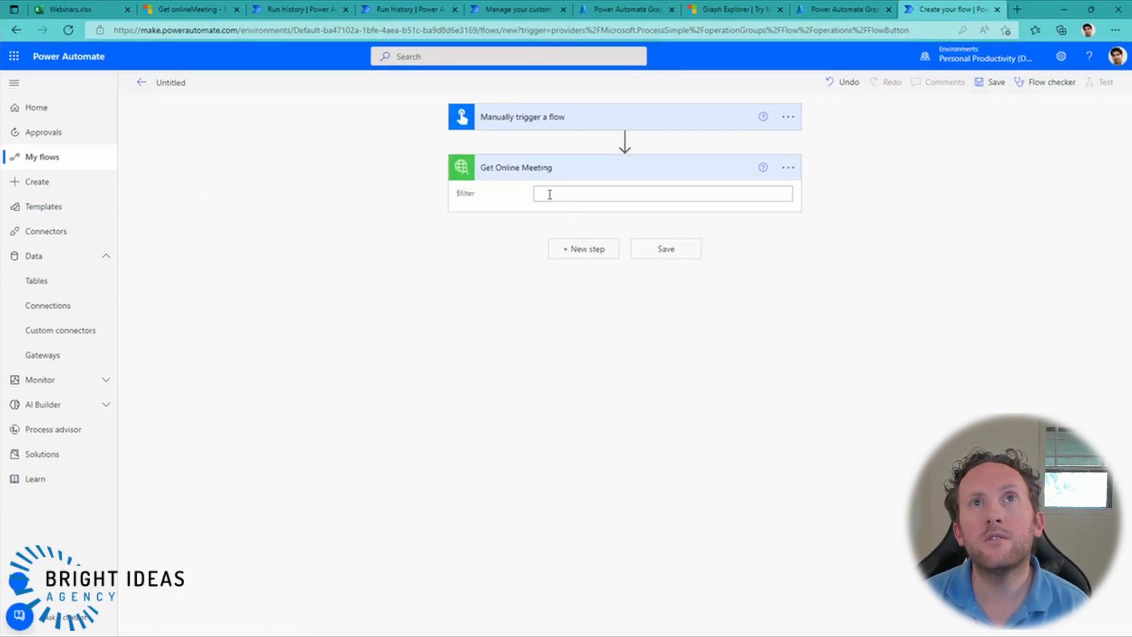
# Paste the copied query into Get Online Meeting's $filter and replace the meeting link between the quotes with the trigger's URL dynamic content
pyautogui.click(550, 195)
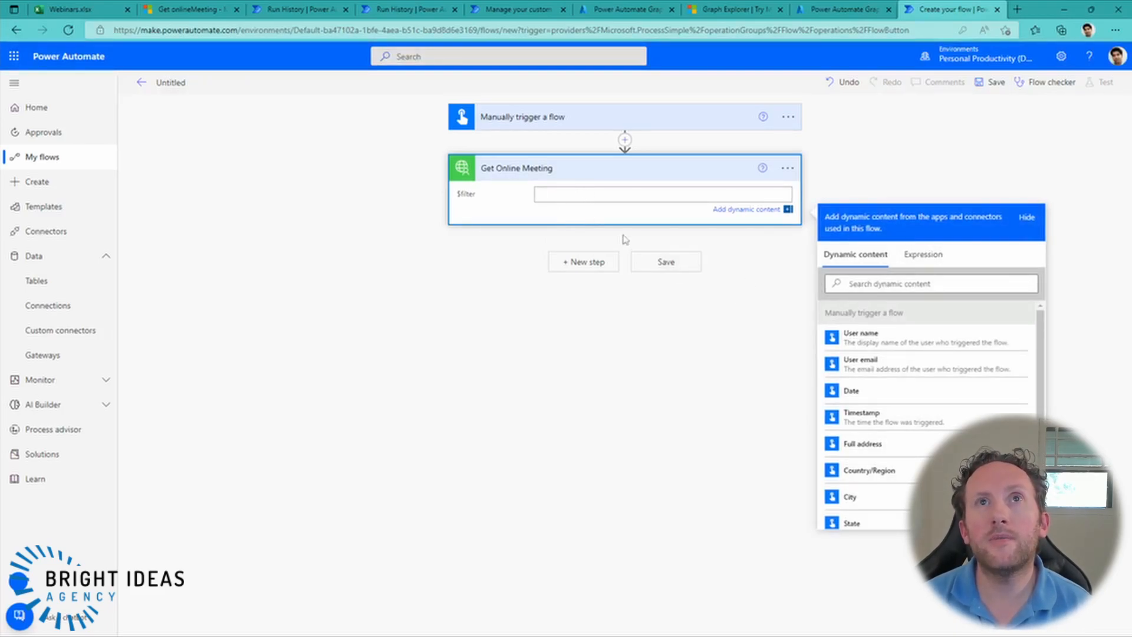
pyautogui.hotkey('ctrl', 'v')
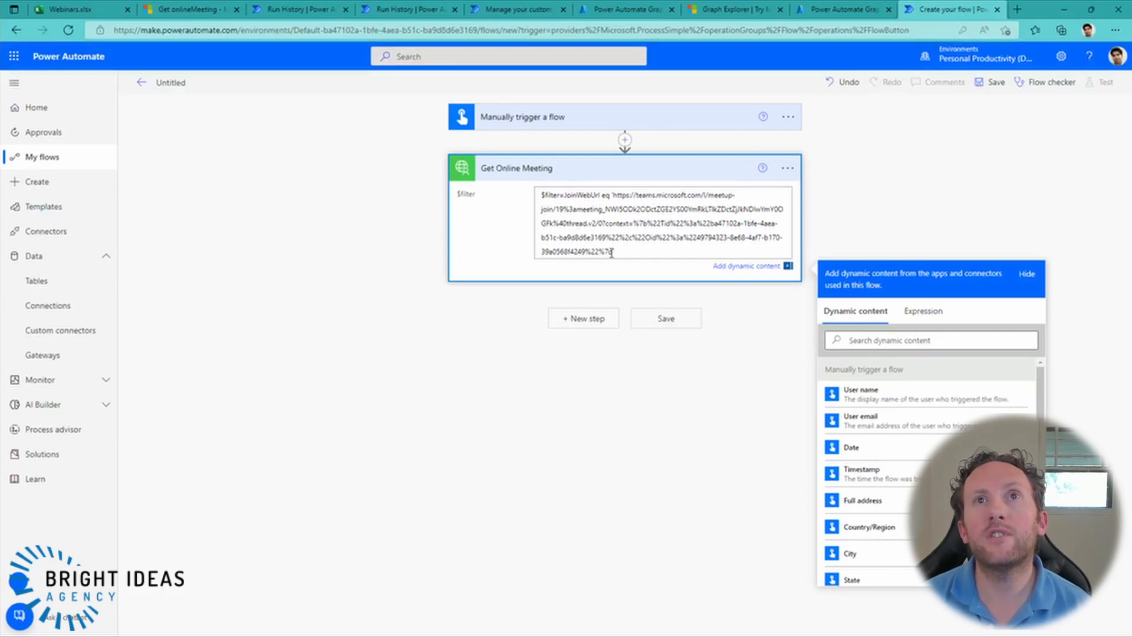
pyautogui.moveTo(611, 252); pyautogui.dragTo(614, 197)
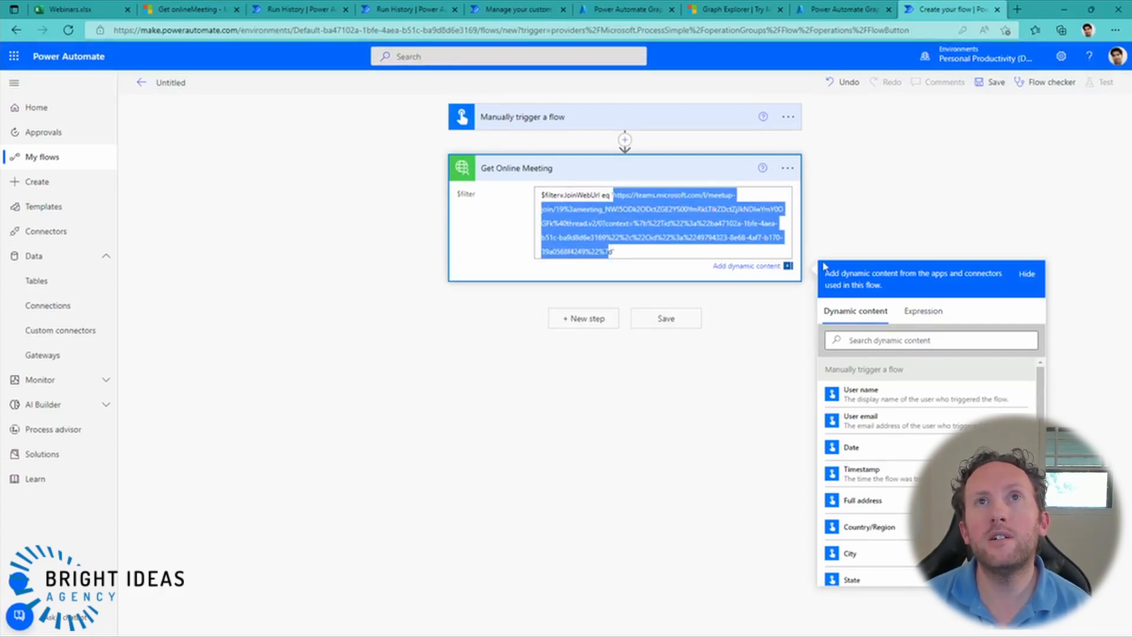
pyautogui.press('BackSpace')
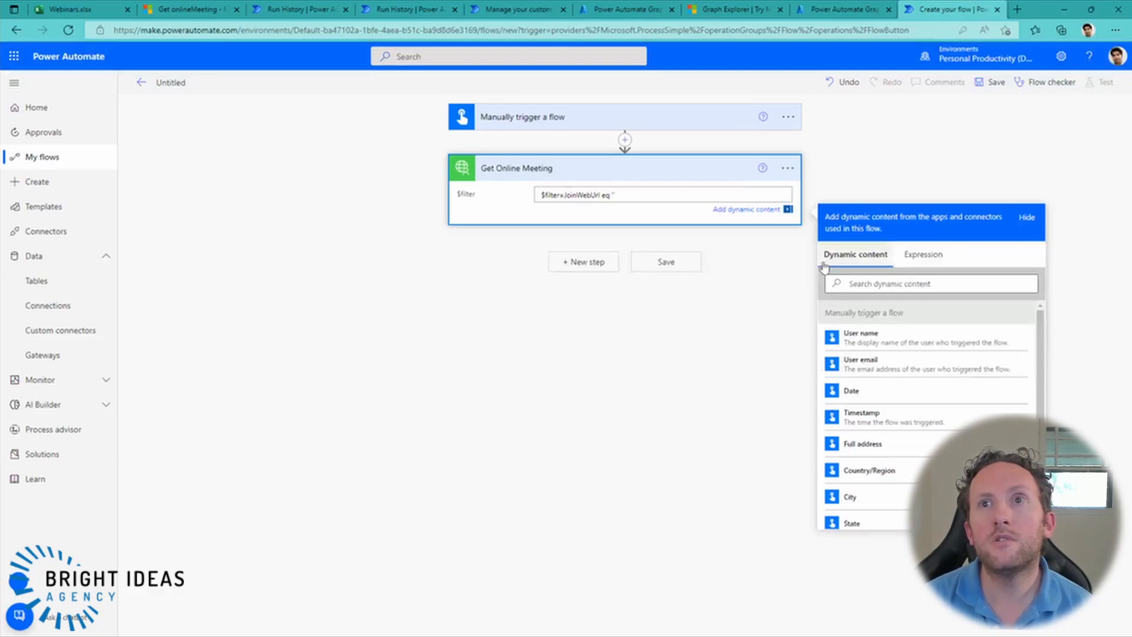
pyautogui.scroll(-3, 866, 466)
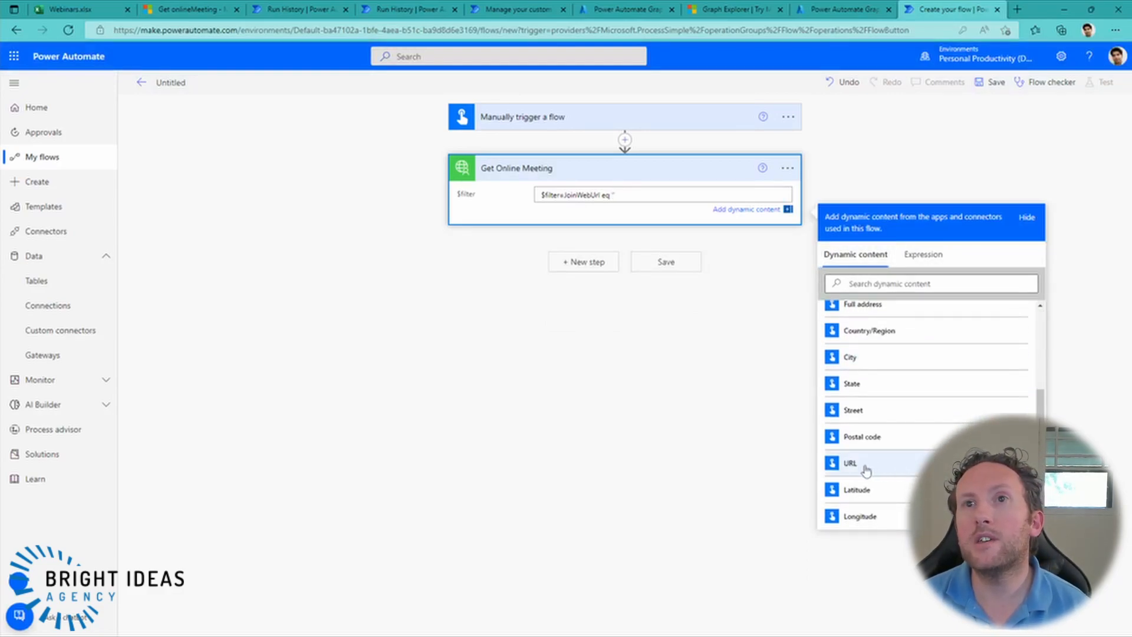
pyautogui.click(864, 470)
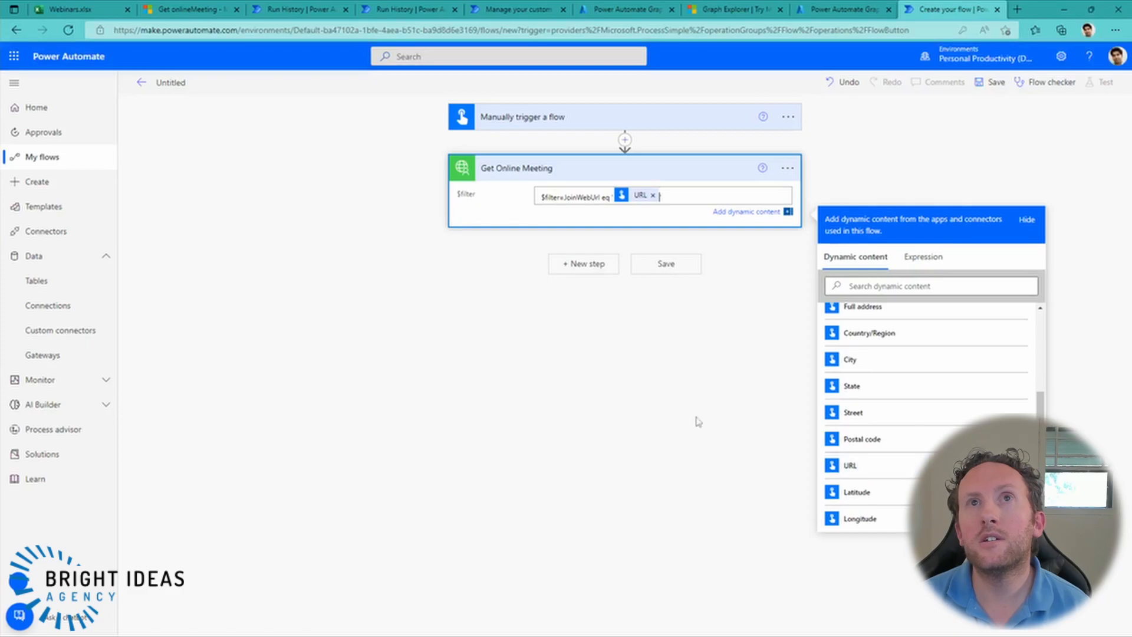
# Save the flow, remove the "$filter=" prefix so the filter starts with JoinWebUrl eq, and save it again
pyautogui.click(665, 263)
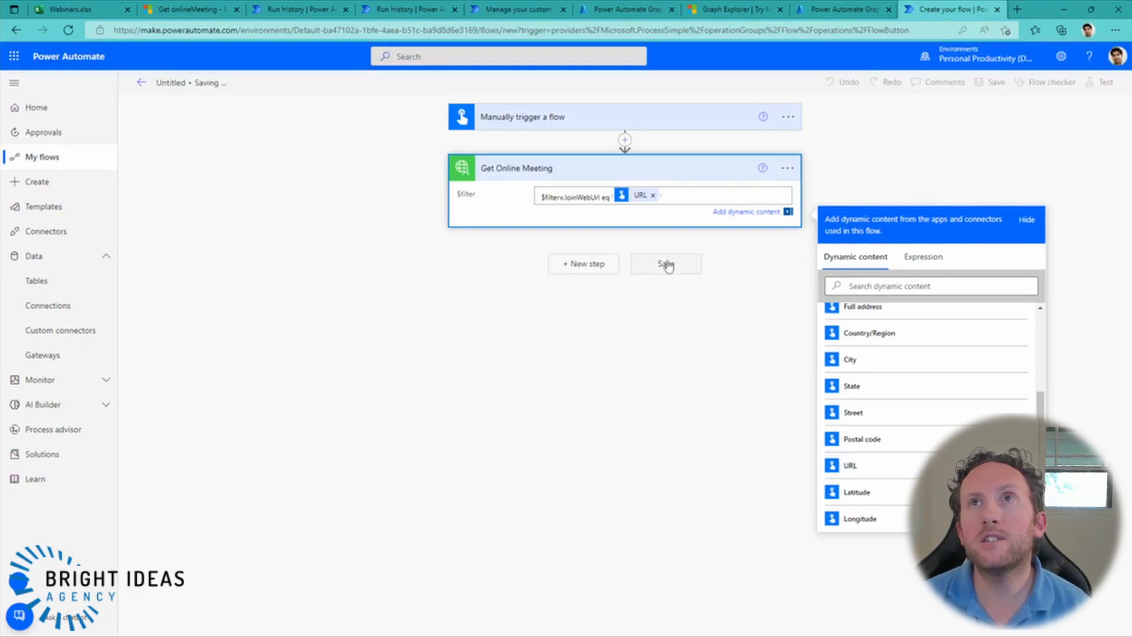
pyautogui.moveTo(563, 196); pyautogui.dragTo(507, 201)
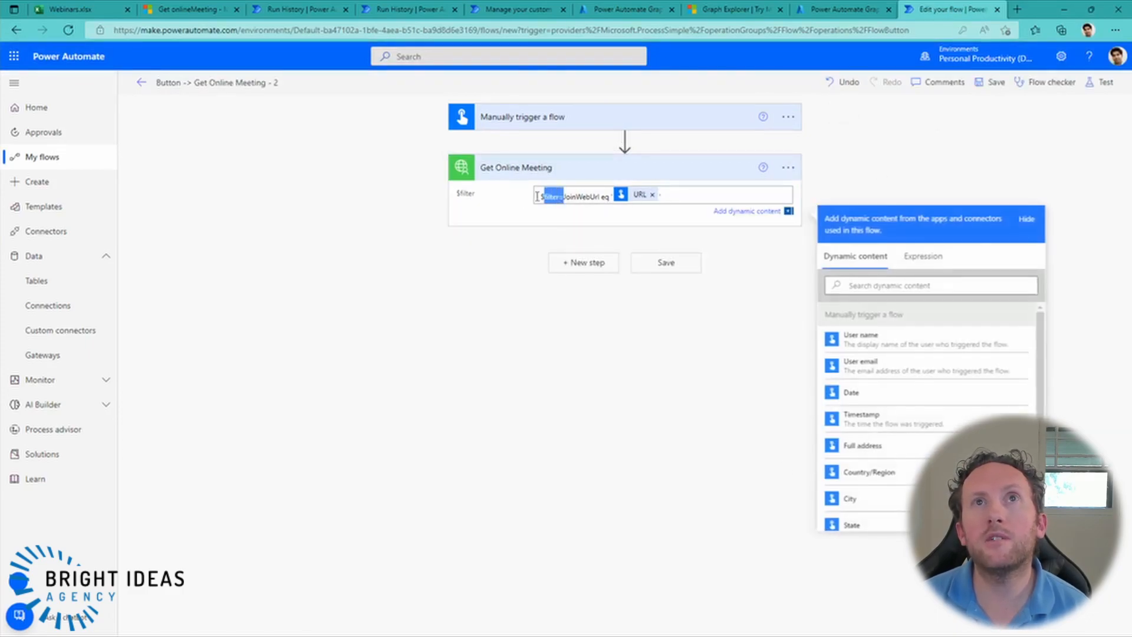
pyautogui.press('BackSpace')
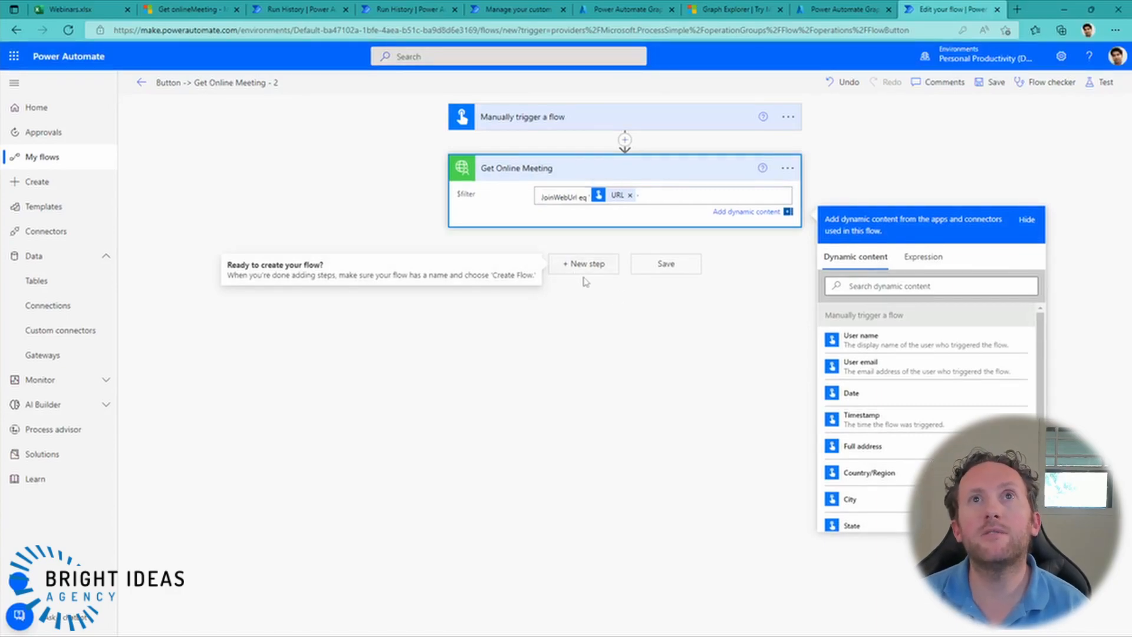
pyautogui.click(880, 150)
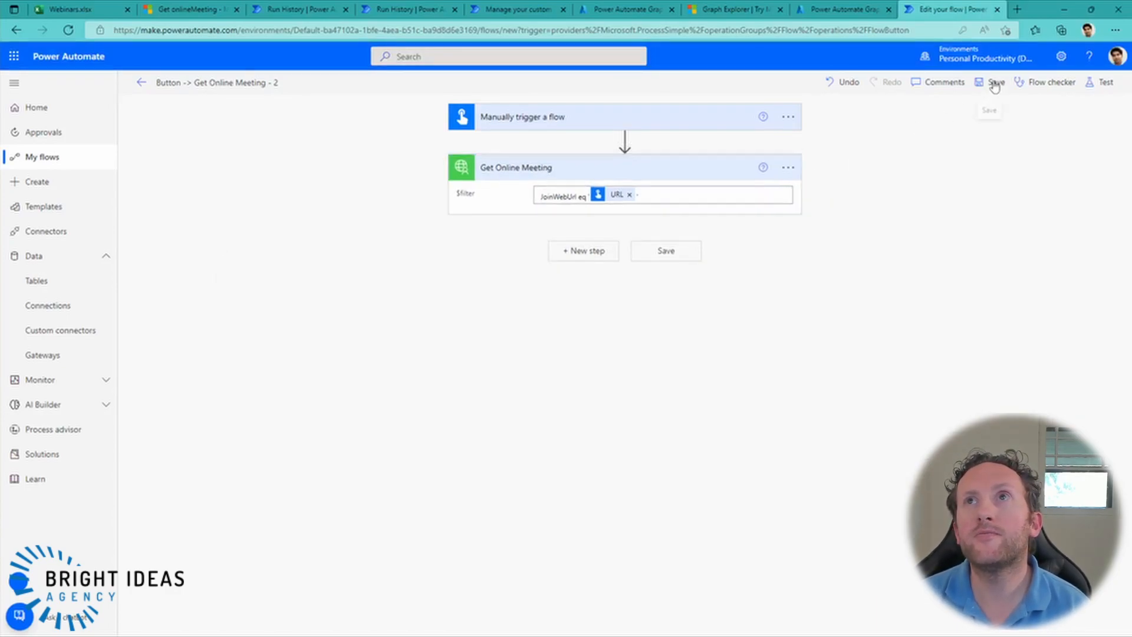
pyautogui.click(995, 82)
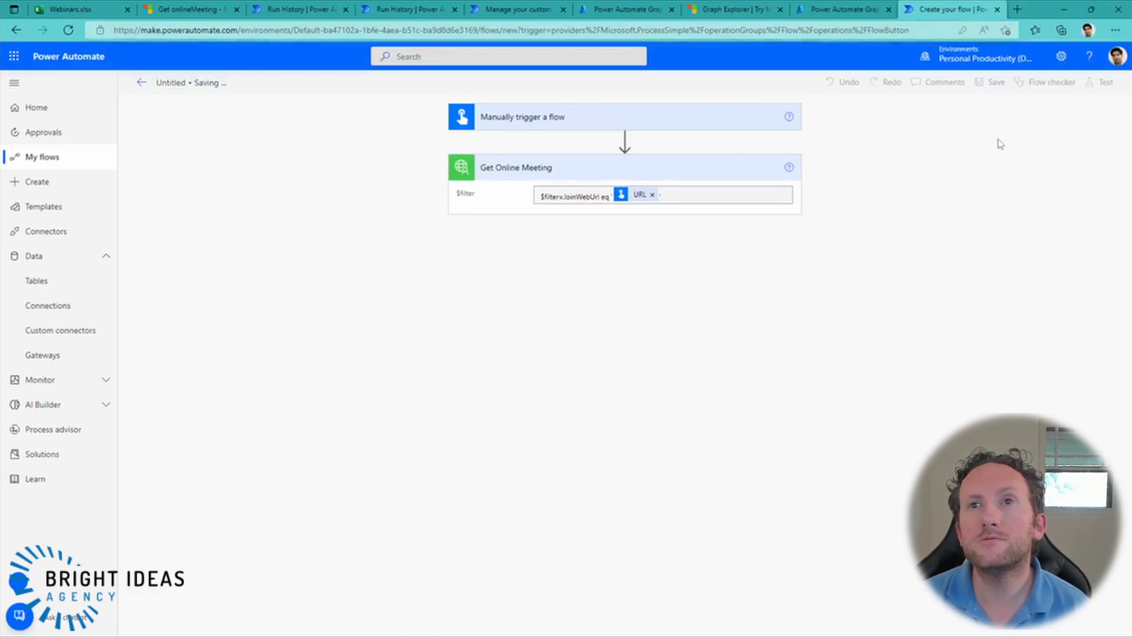
# Start a manual test of the flow with the existing connector connection and continue to its URL input
pyautogui.click(1106, 82)
pyautogui.click(948, 118)
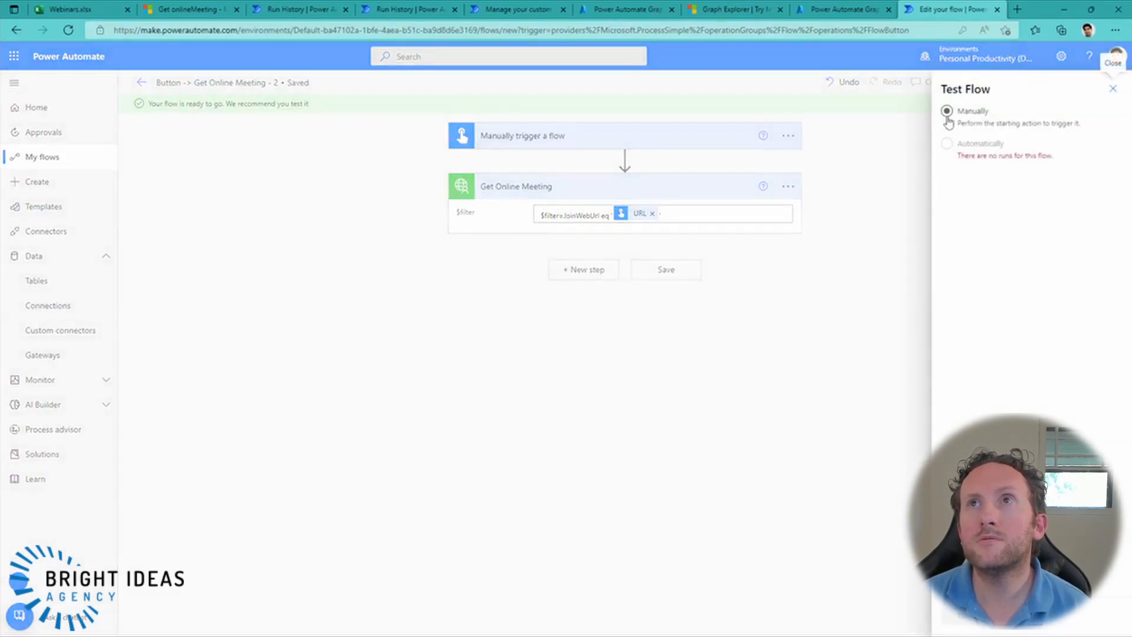
pyautogui.click(963, 617)
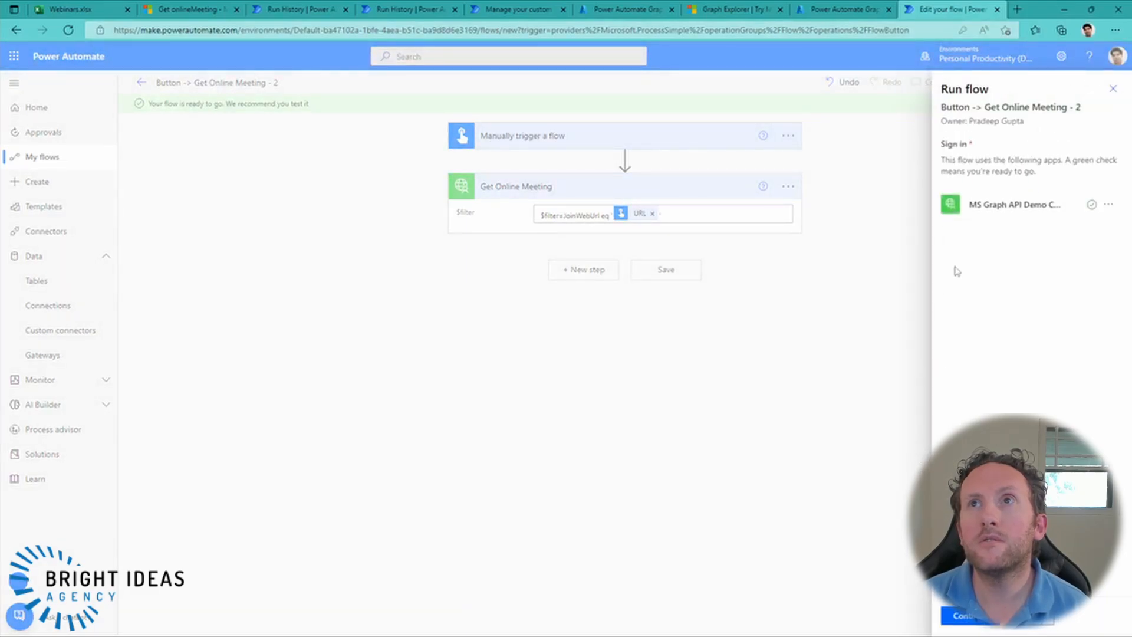
pyautogui.click(956, 617)
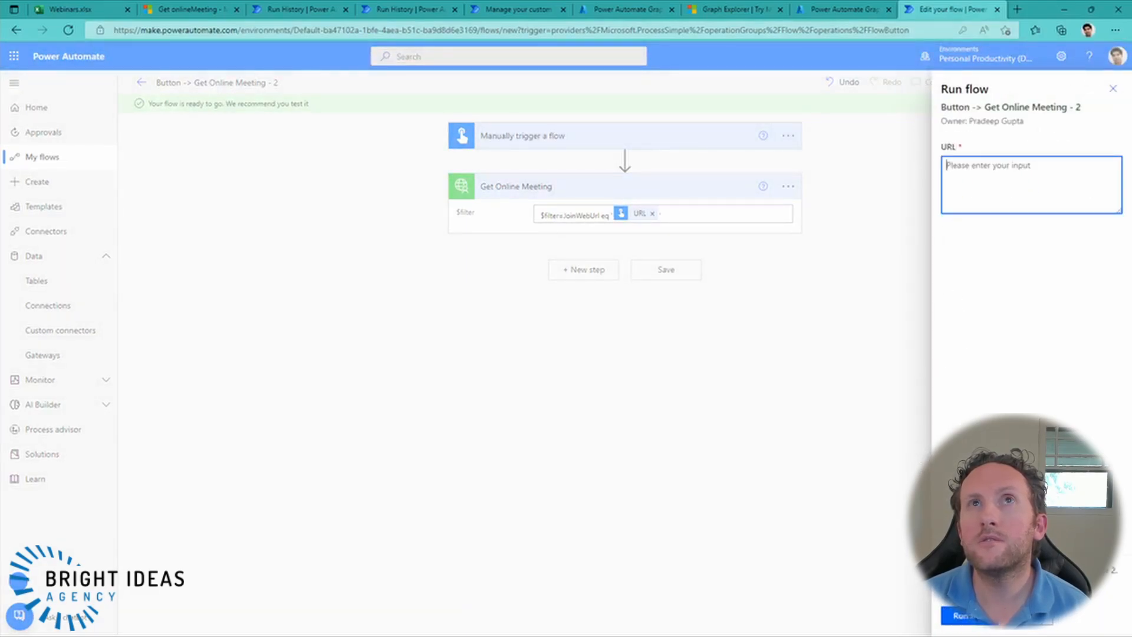
# Switch to the Webinars.xlsx workbook in Excel and copy the MeetingJoinUrl value in cell O3
pyautogui.click(53, 10)
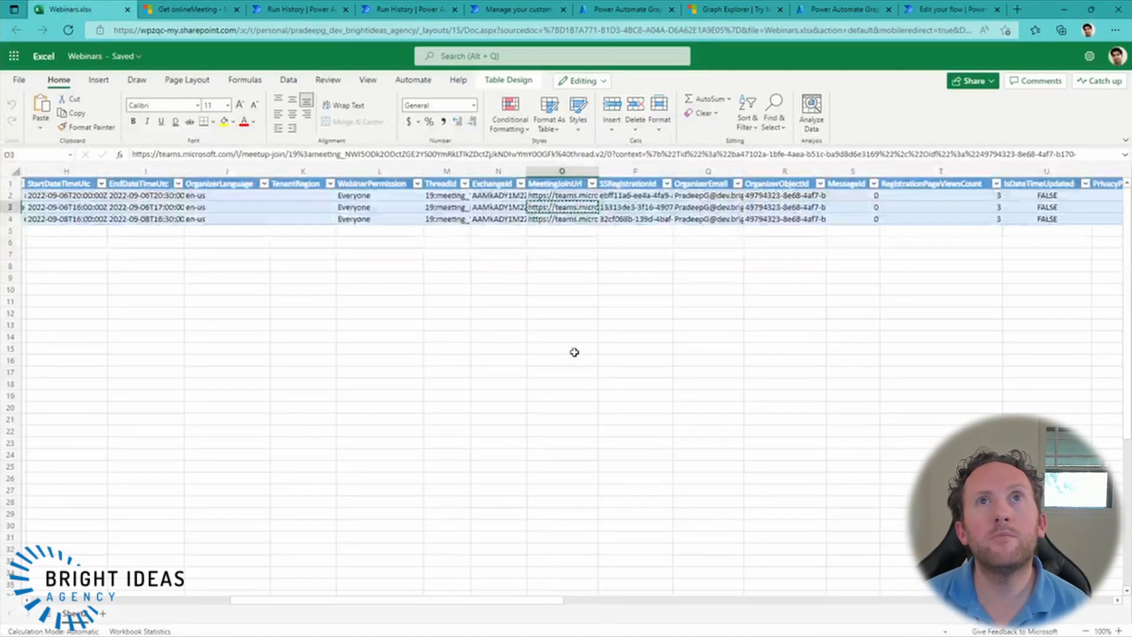
pyautogui.rightClick(550, 215)
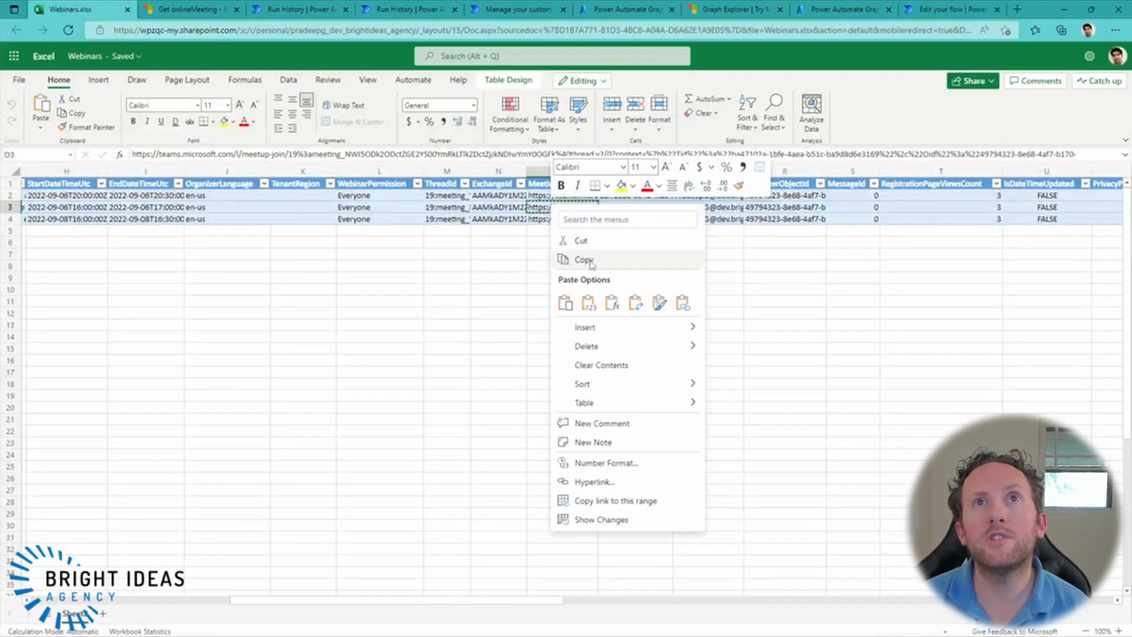
pyautogui.click(569, 259)
# Back in Power Automate, run the flow with the copied meeting link as URL and review Get Online Meeting's inputs and outputs
pyautogui.click(949, 10)
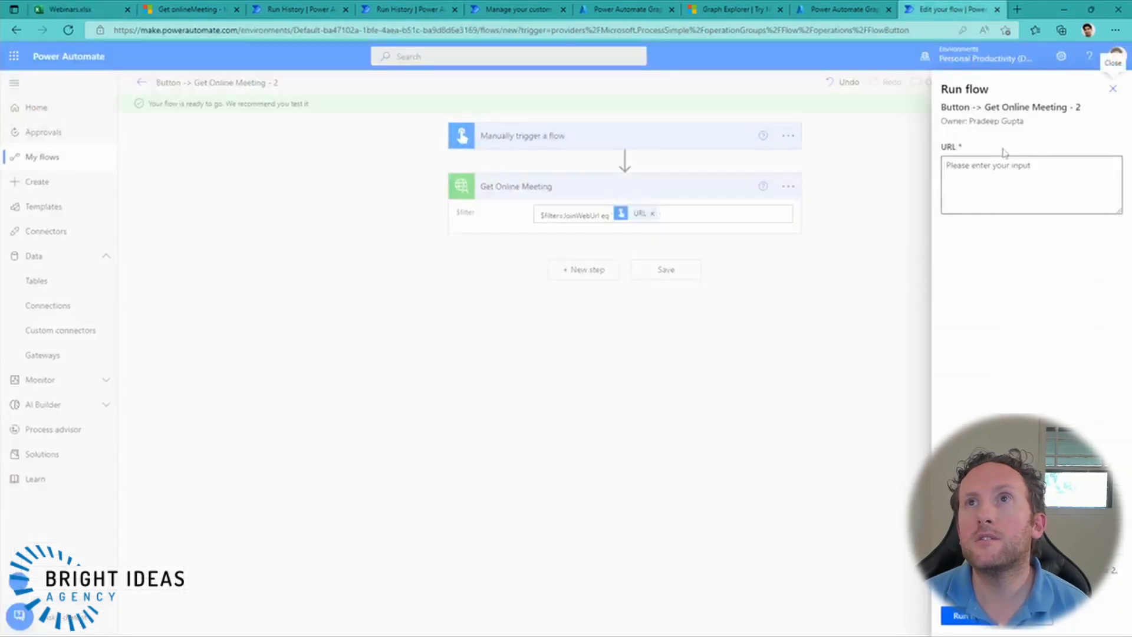
pyautogui.click(986, 183)
pyautogui.hotkey('ctrl', 'v')
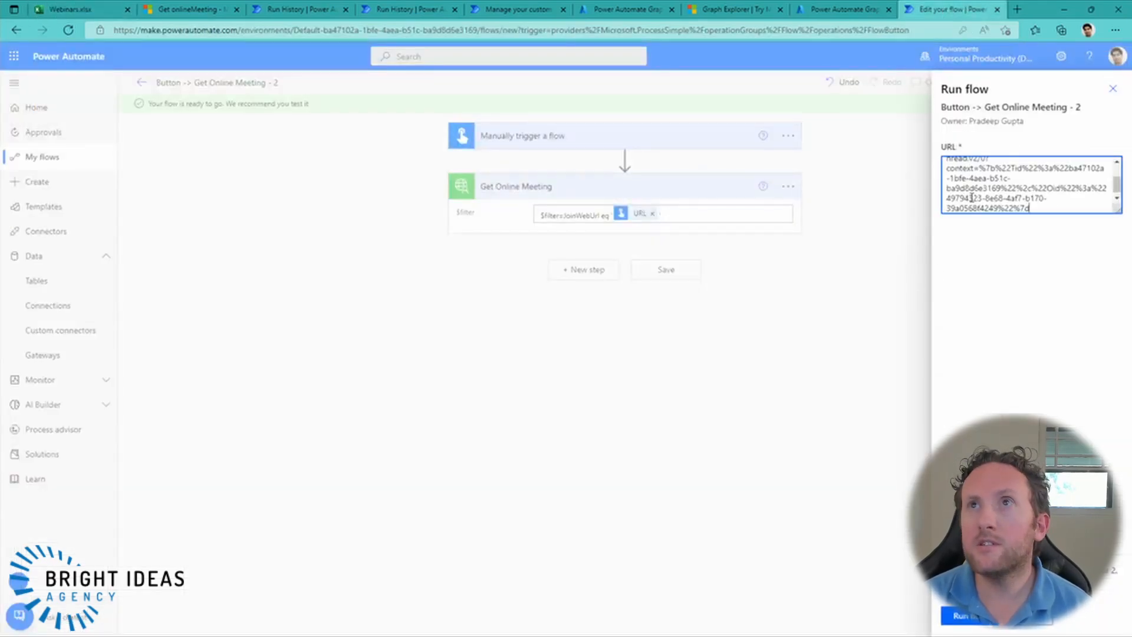
pyautogui.click(958, 616)
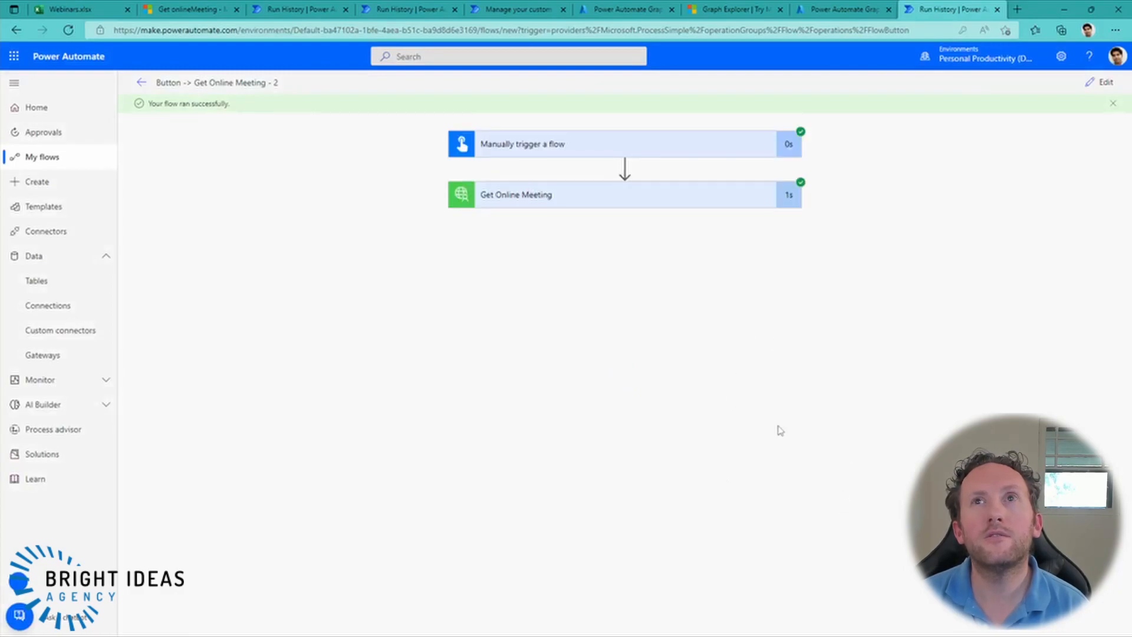
pyautogui.click(623, 195)
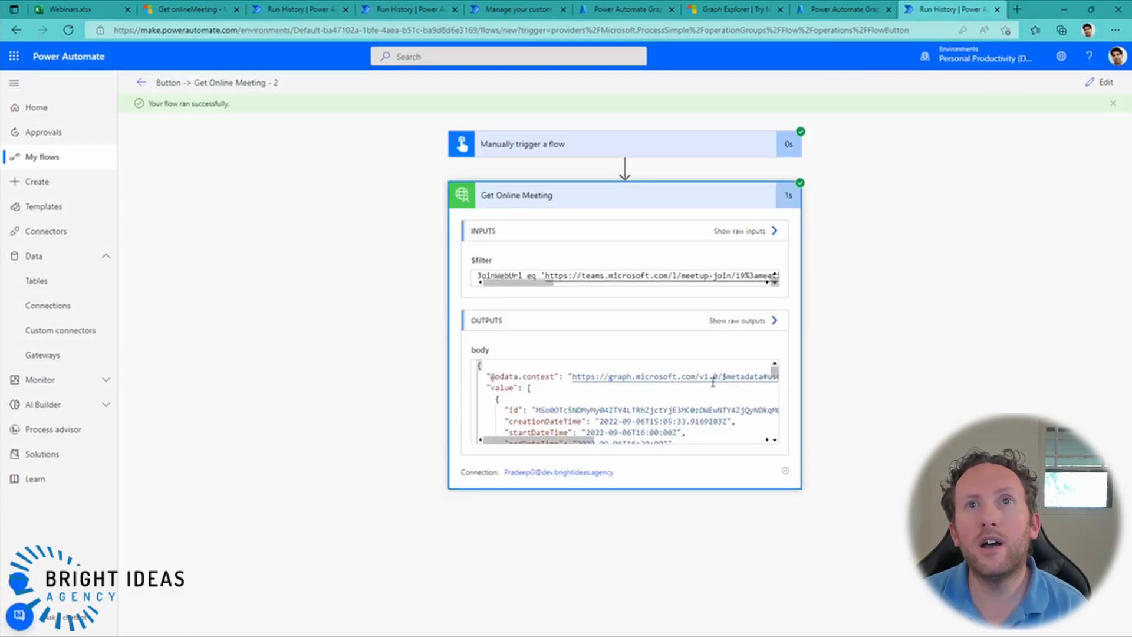
pyautogui.moveTo(783, 375); pyautogui.dragTo(776, 297)
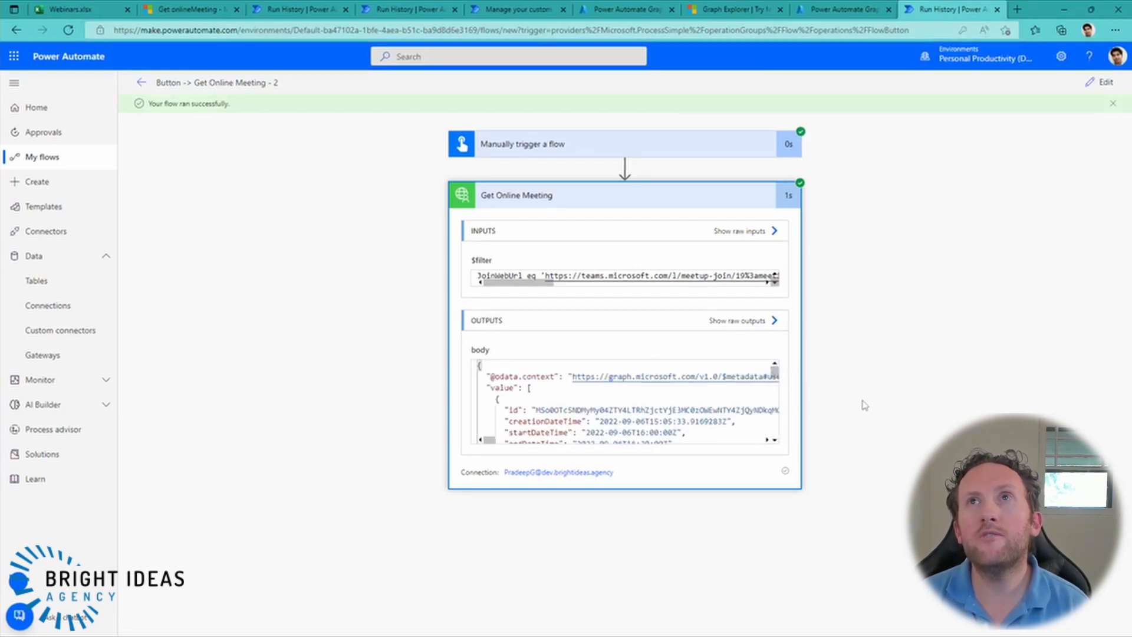